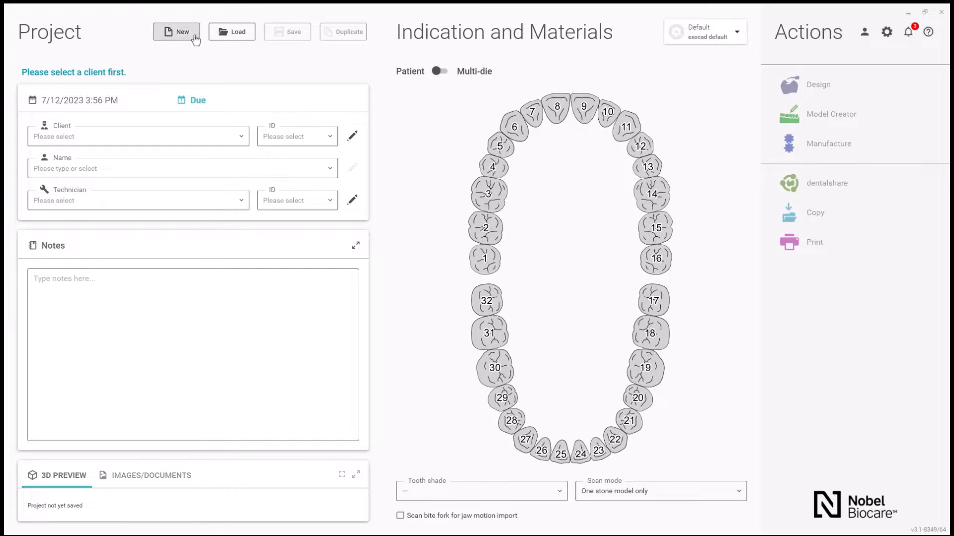
Fill in the new project's details: client Training, the patient's name and the technician.
click(240, 137)
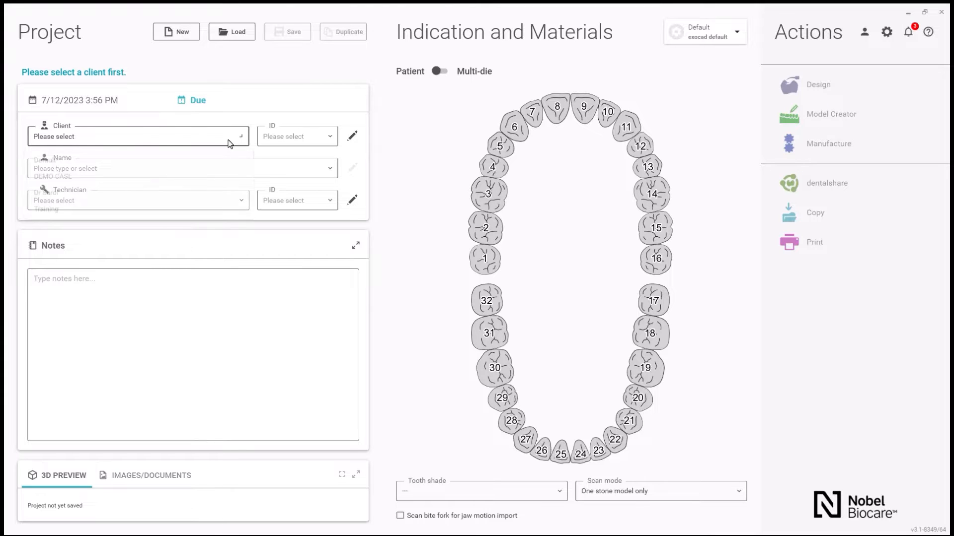
click(111, 209)
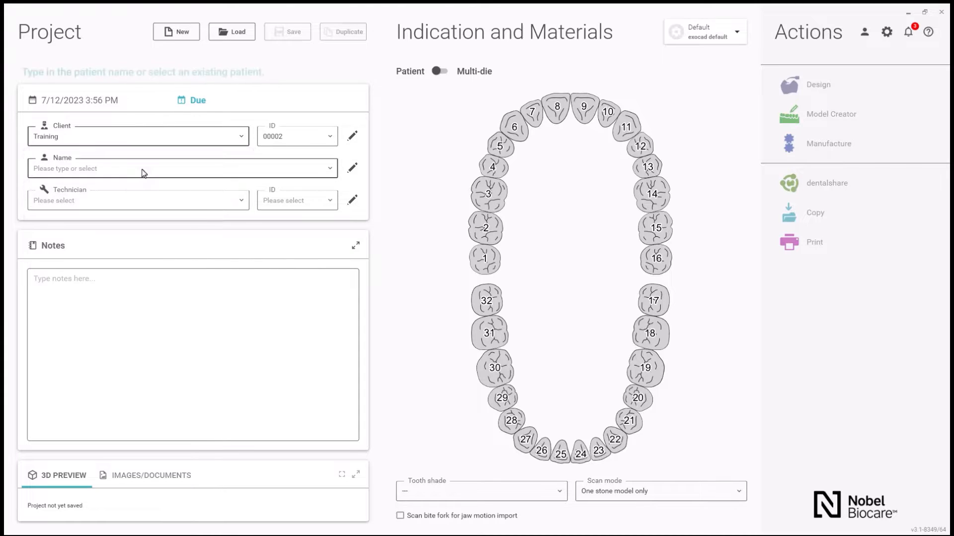
click(142, 172)
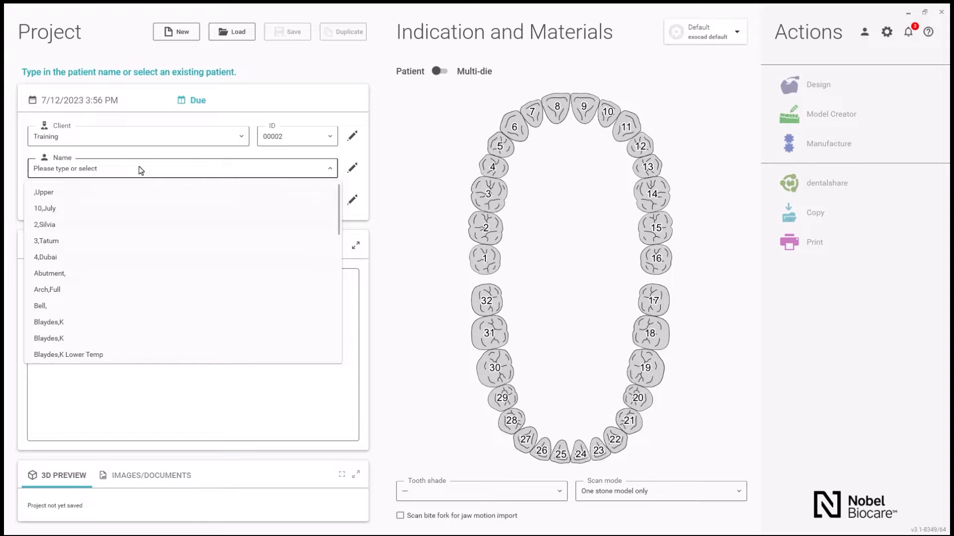
text(Dr G)
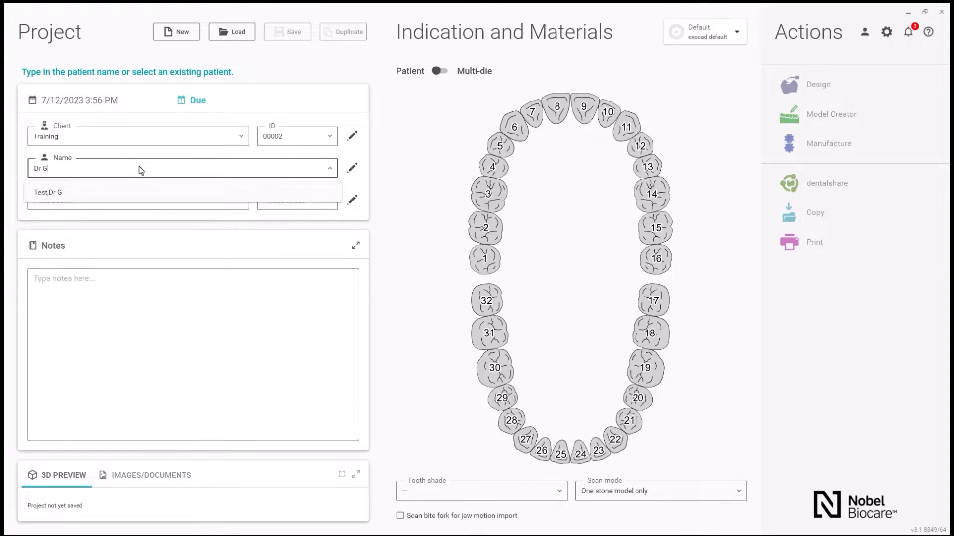
click(139, 167)
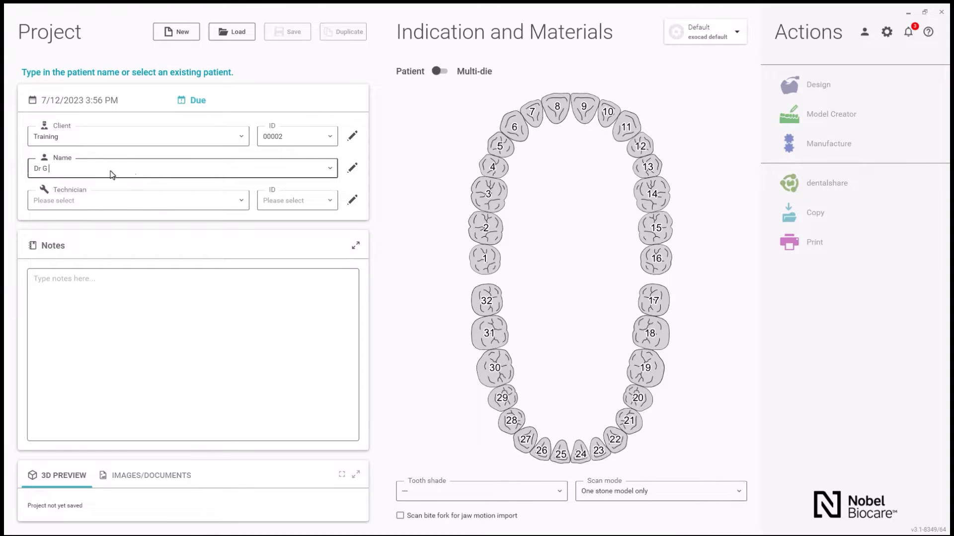
click(129, 207)
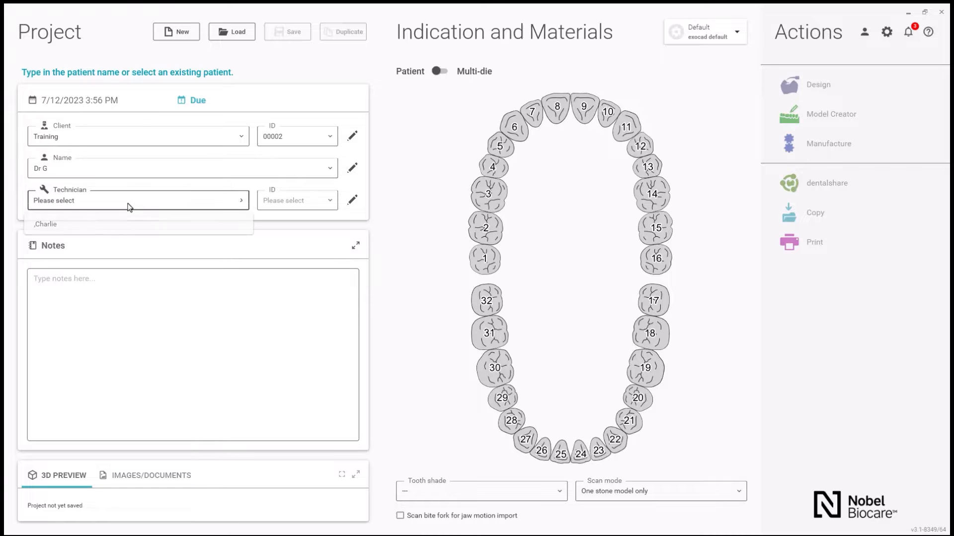
click(111, 230)
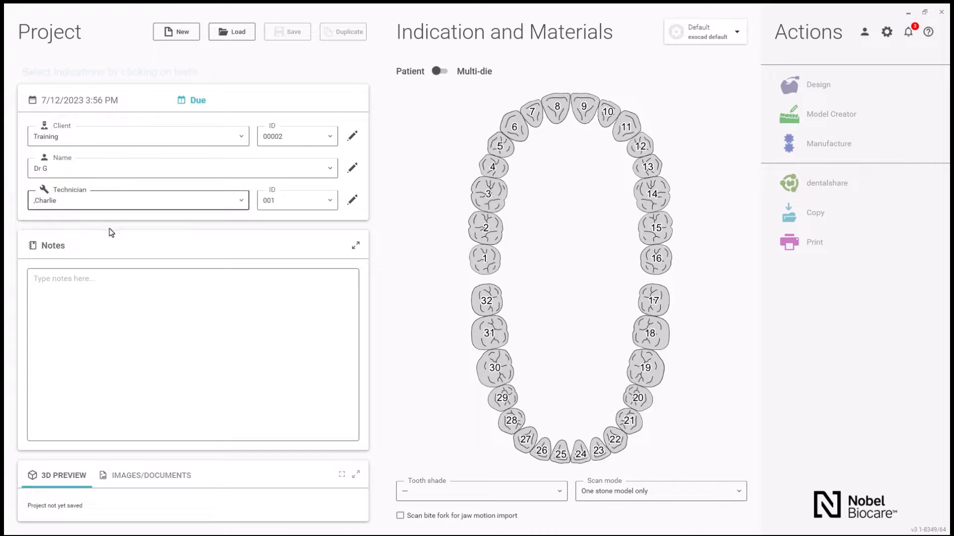
Change the material configuration to NobelProcera Production from dentalshare.
click(739, 35)
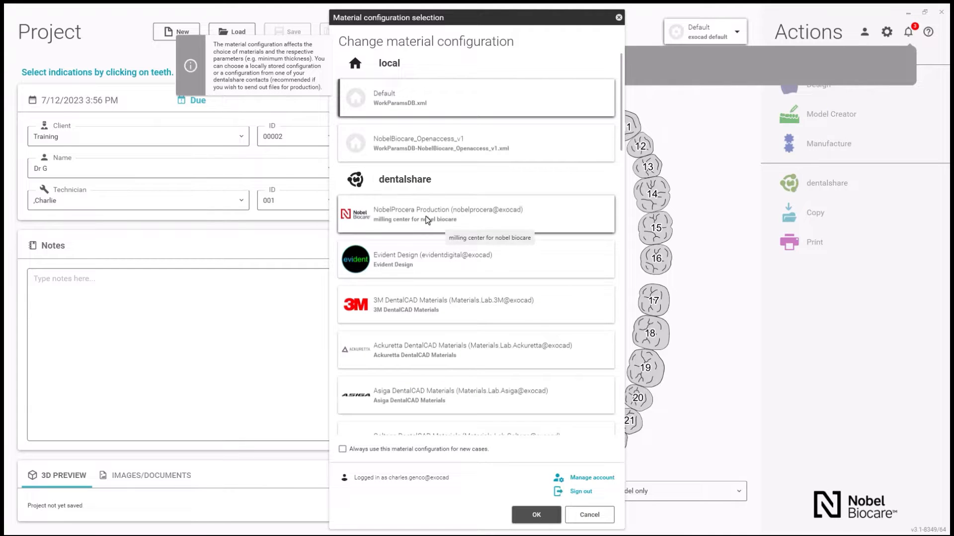
click(428, 220)
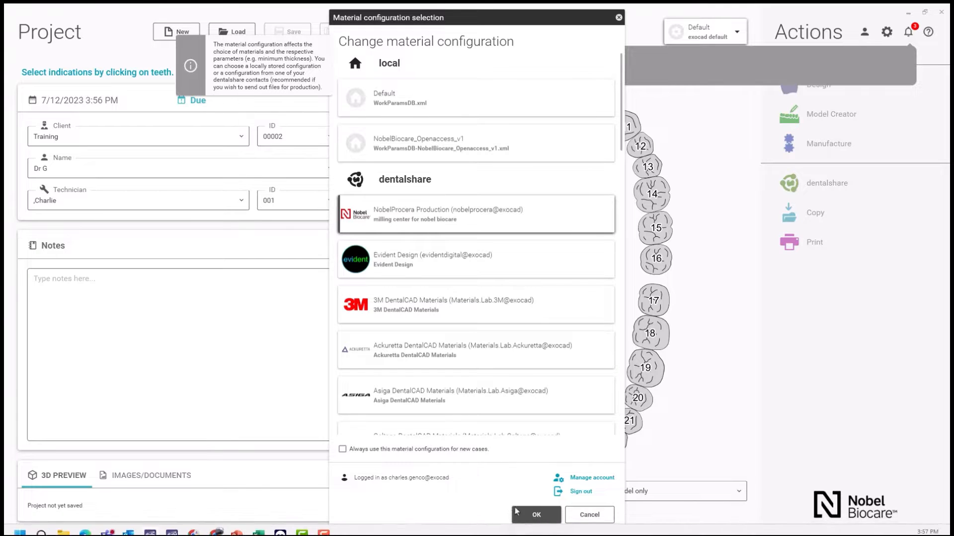
click(524, 517)
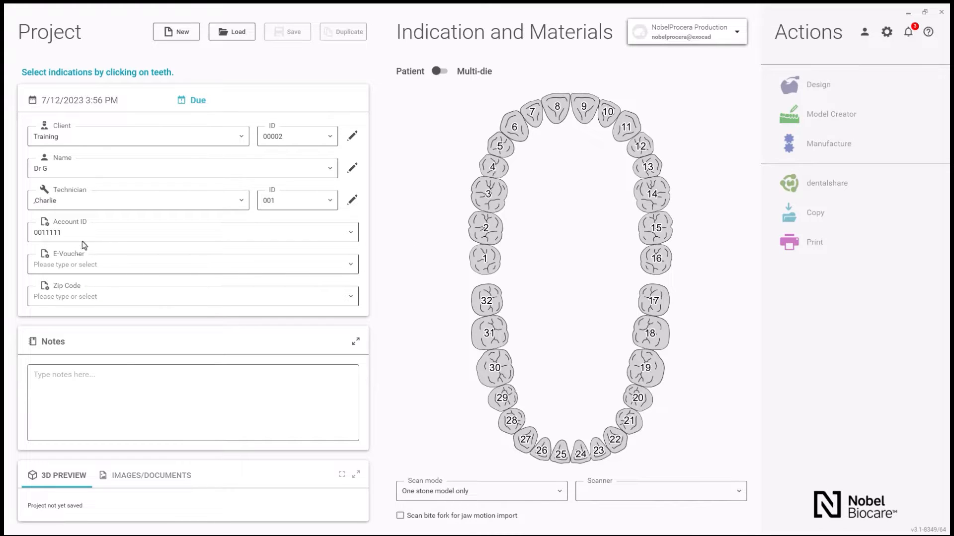
Define tooth 3 as an anatomic waxup, with the waxup designed digitally and virtual gingiva set to Optional (ask in Wizard).
click(499, 199)
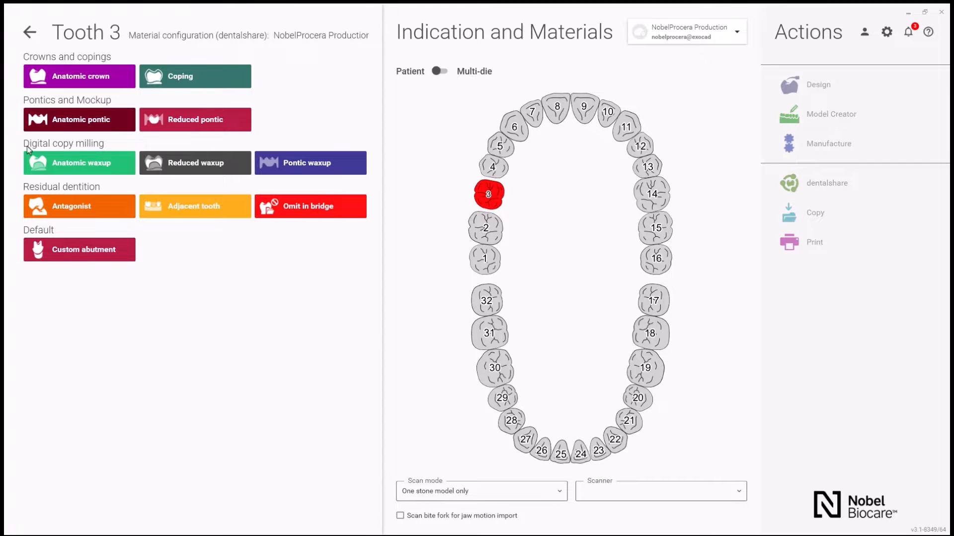
click(75, 166)
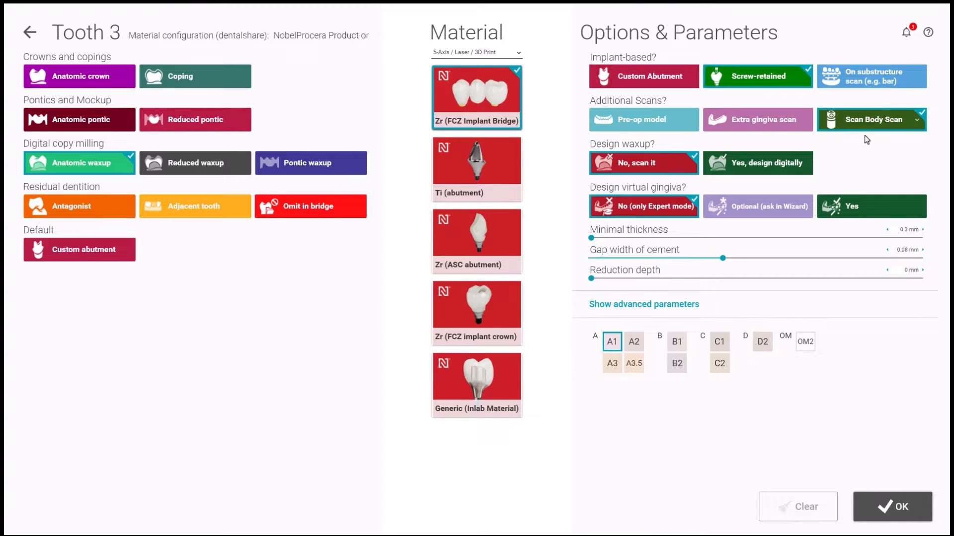
click(741, 173)
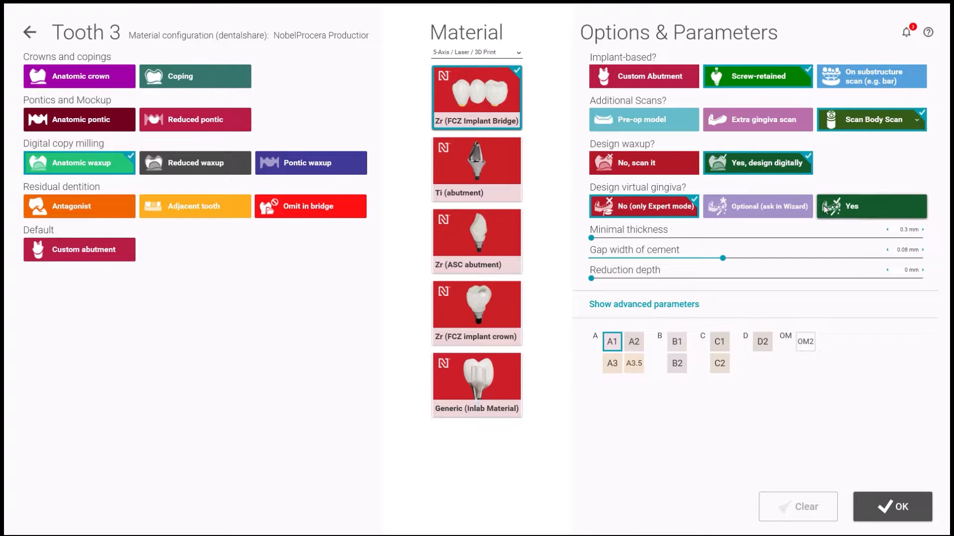
click(791, 217)
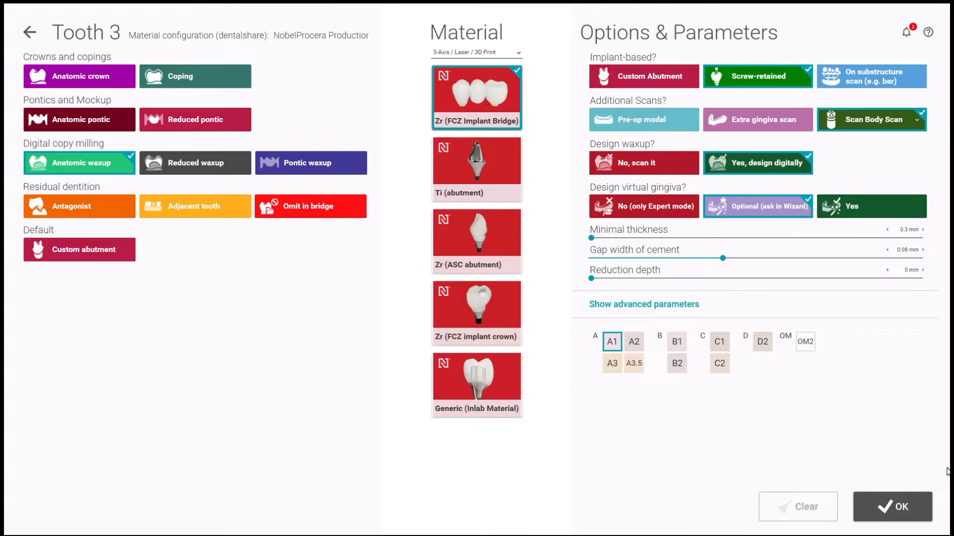
click(916, 497)
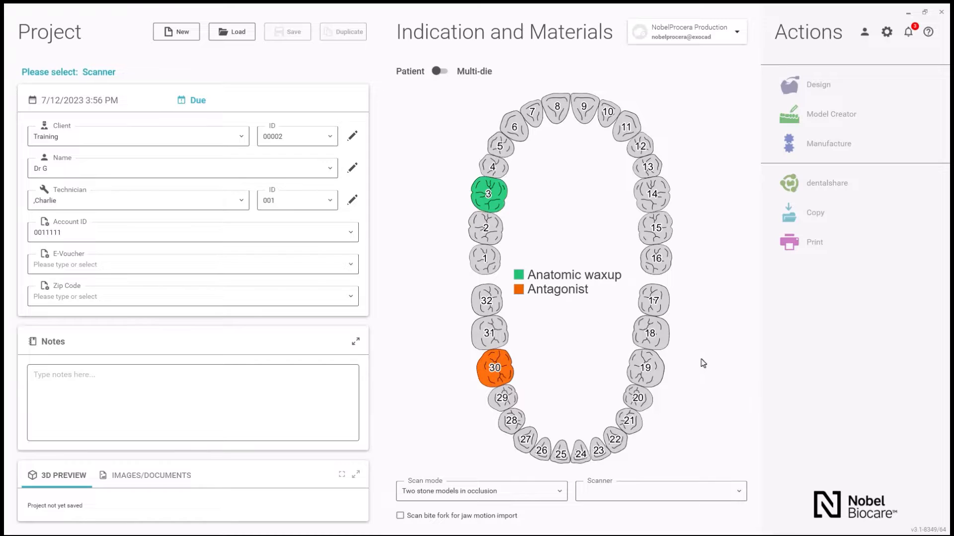
Copy the anatomic waxup indication to teeth 5, 7, 9, 12 and 14.
click(511, 147)
click(532, 112)
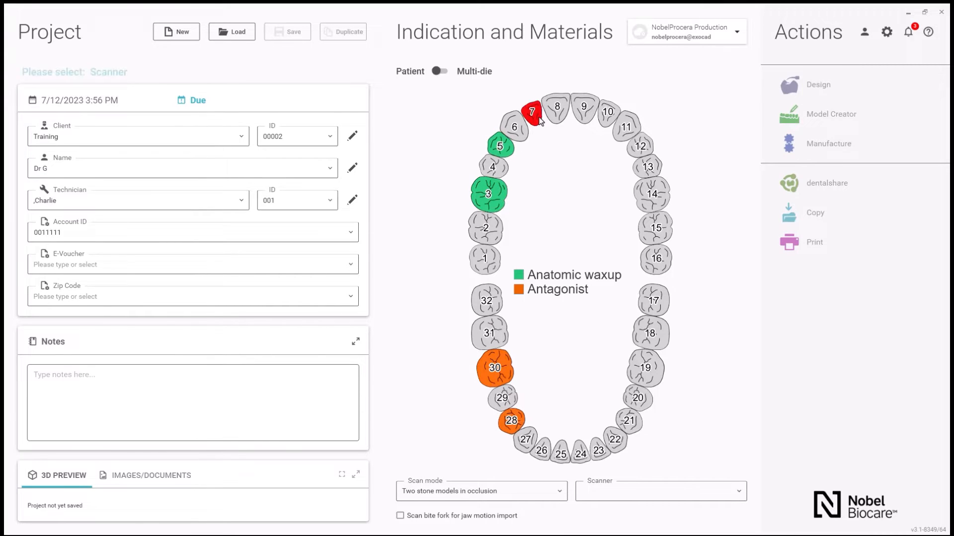
click(578, 116)
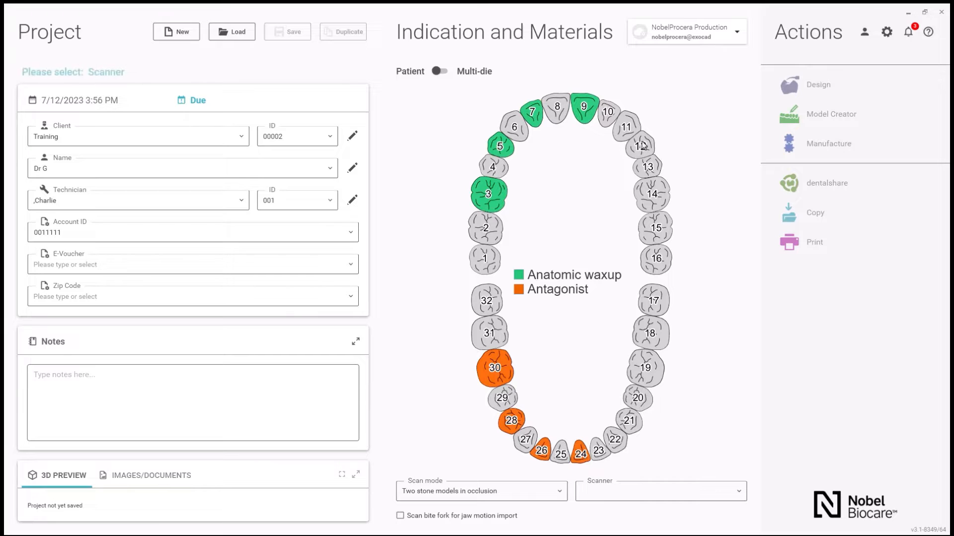
click(642, 145)
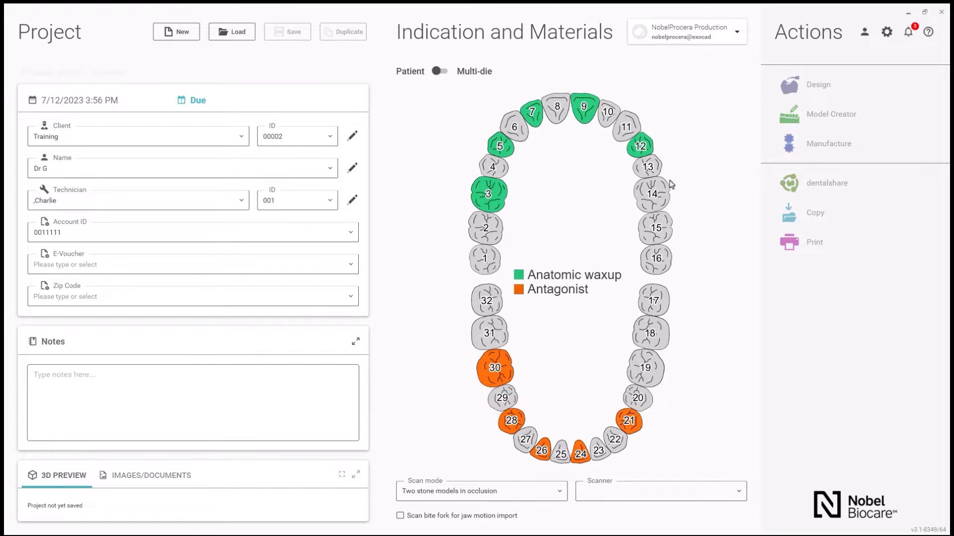
click(657, 198)
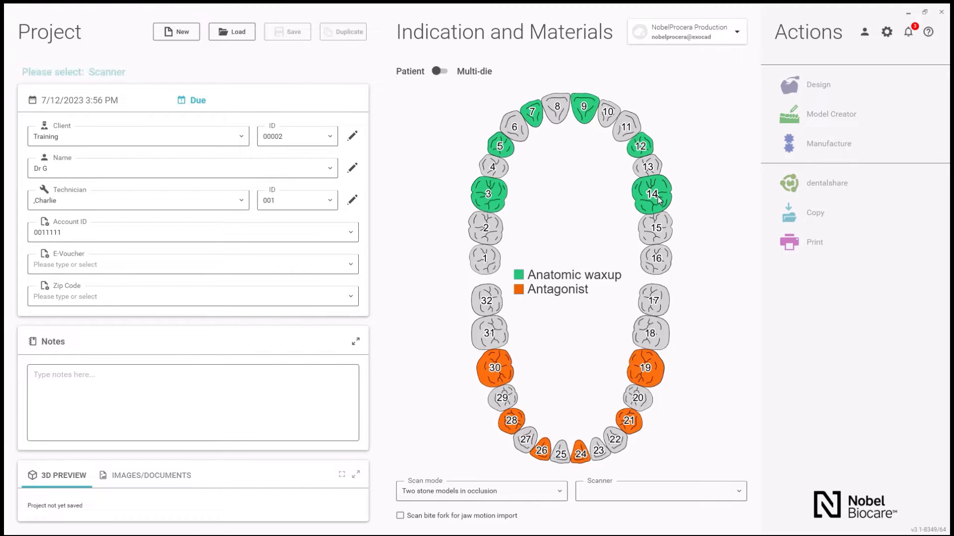
Define tooth 2 as a pontic waxup, accepting the preset material and options.
click(485, 228)
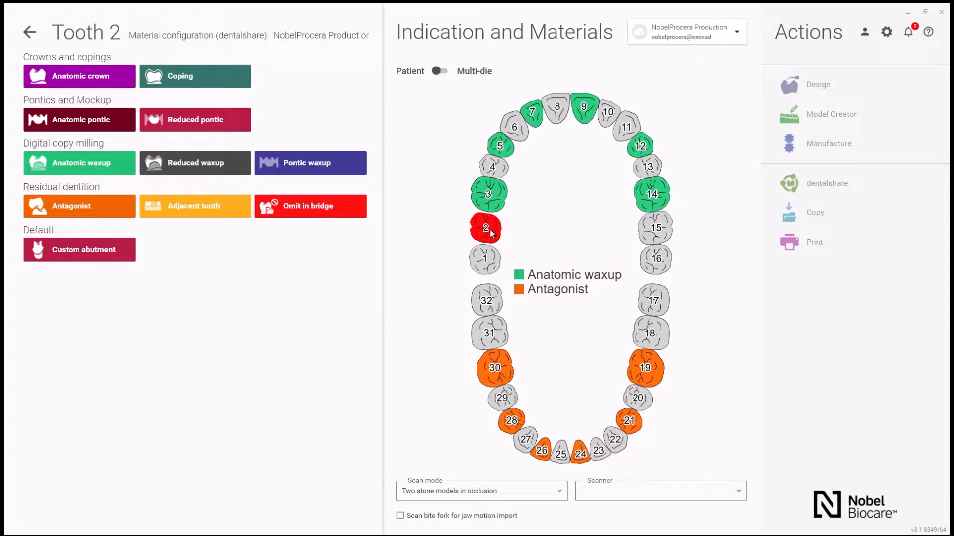
click(333, 171)
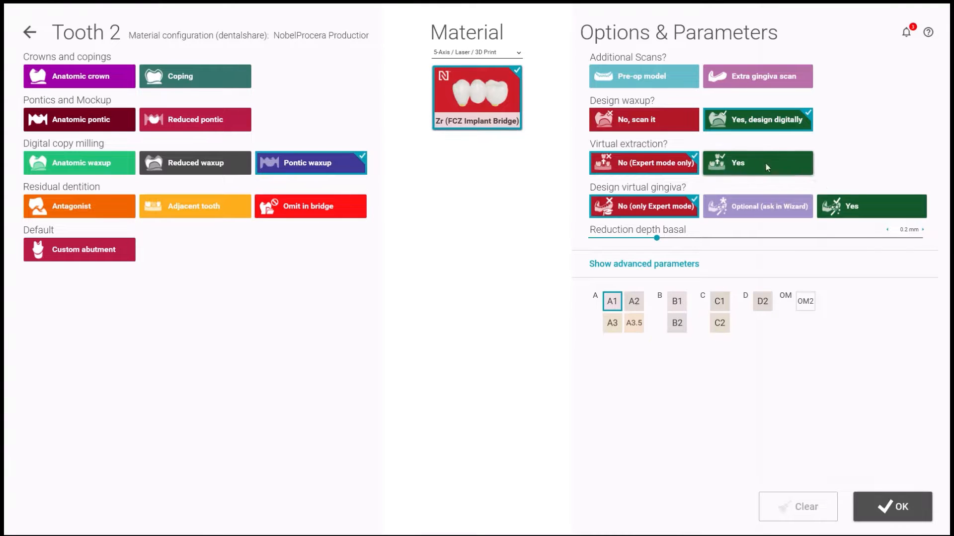
click(914, 506)
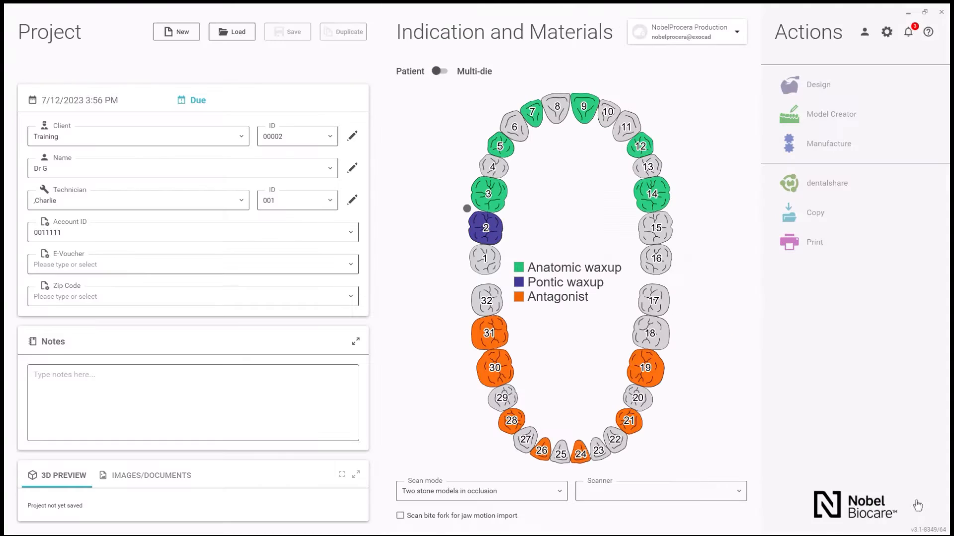
Copy the pontic waxup indication to teeth 4, 6, 8, 10, 11 and 13.
click(496, 168)
click(514, 127)
click(557, 107)
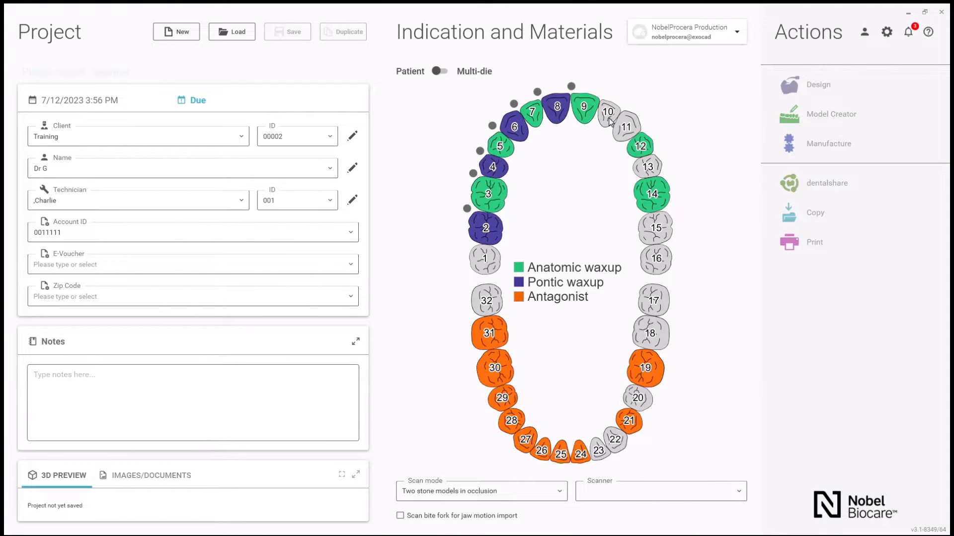
click(609, 119)
click(625, 128)
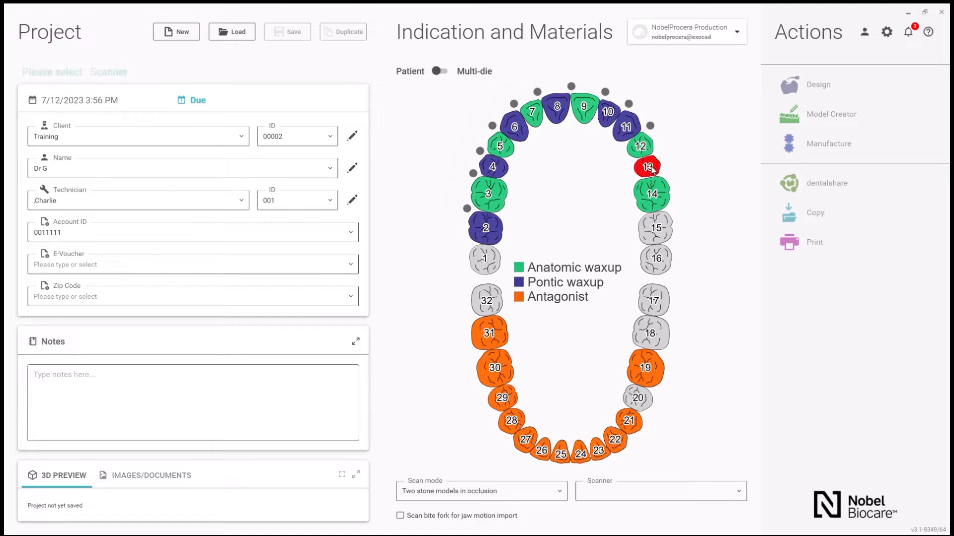
click(651, 168)
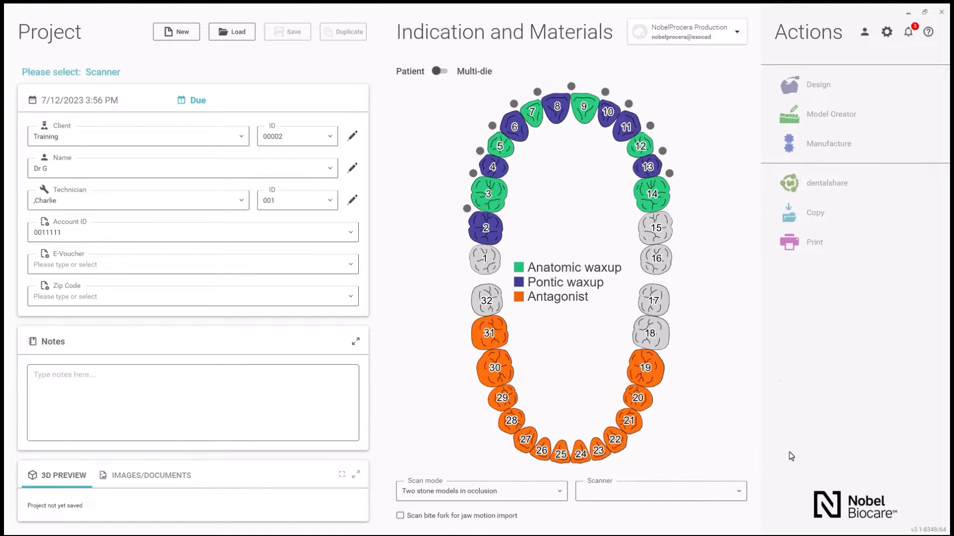
Set the scanner to Imetric Photogrammetry: 14u Bridge and save the project.
click(741, 494)
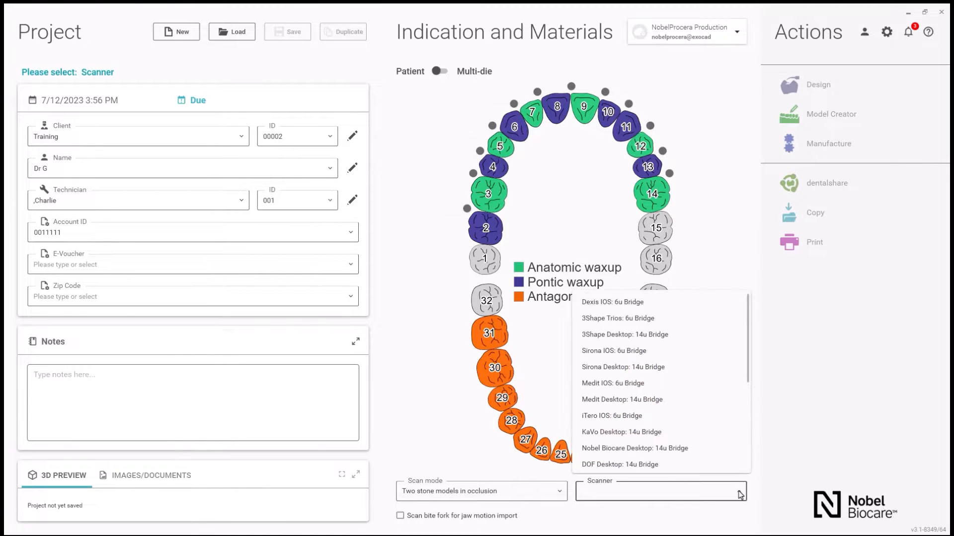
scroll(741, 409, down, 2)
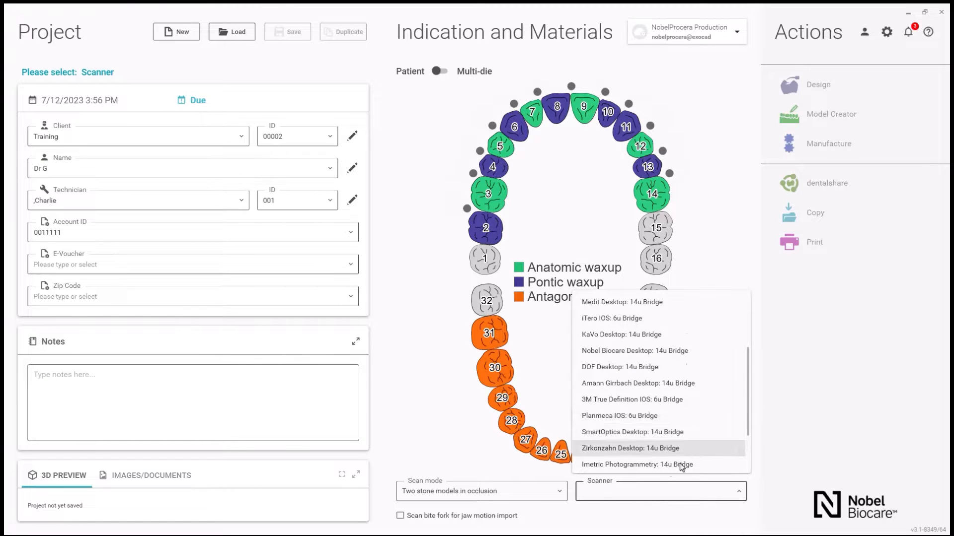
scroll(646, 447, down, 1)
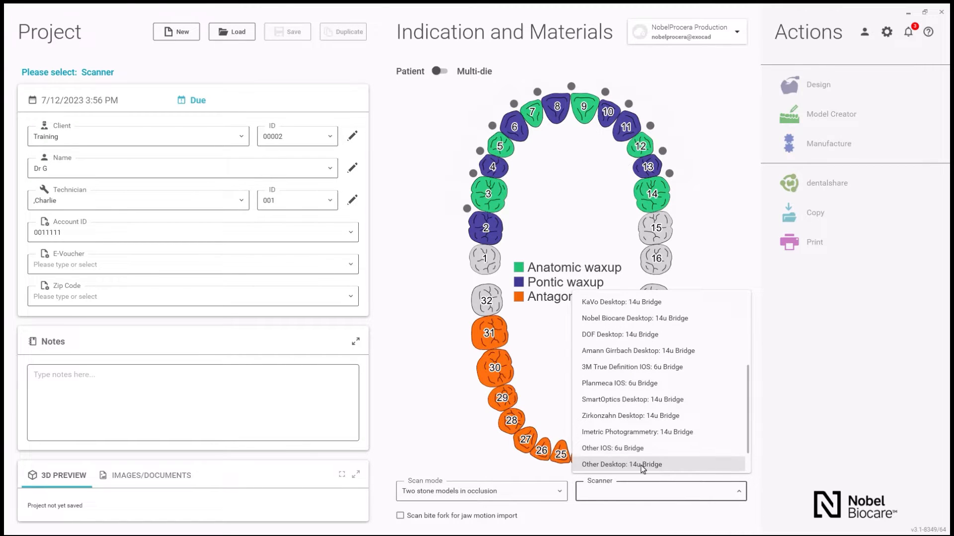
click(645, 433)
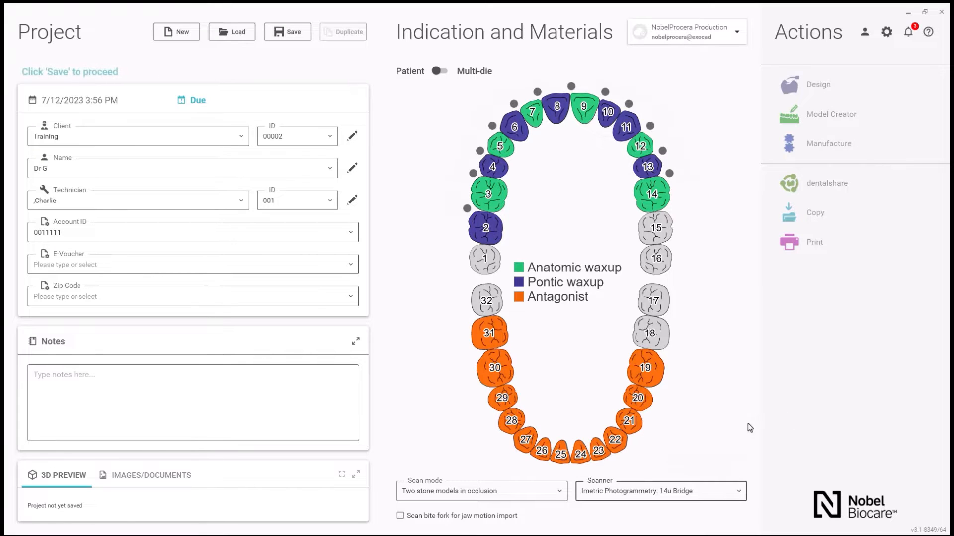
click(304, 34)
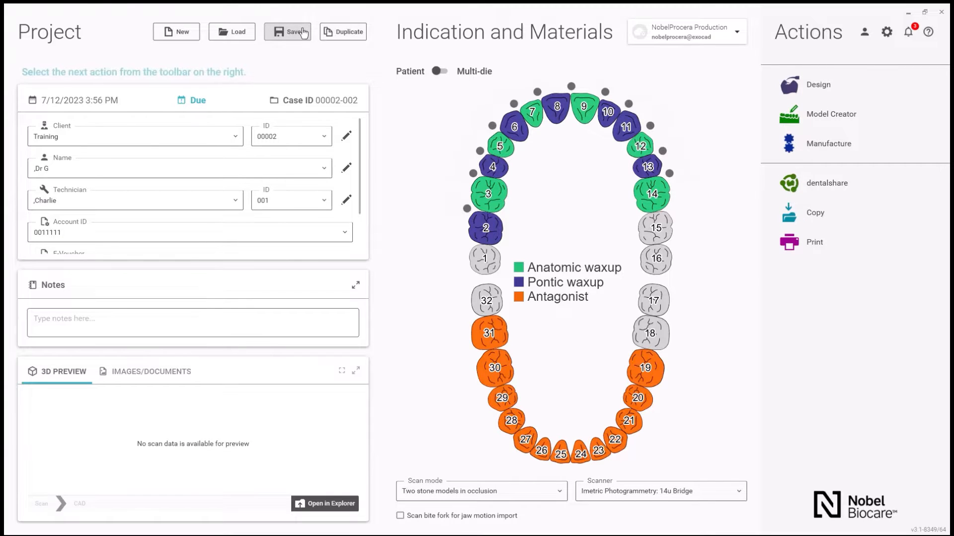
Open the saved case folder in Explorer, load its .dentalProject file into IScan3D Dental, and minimize the folder window.
click(338, 507)
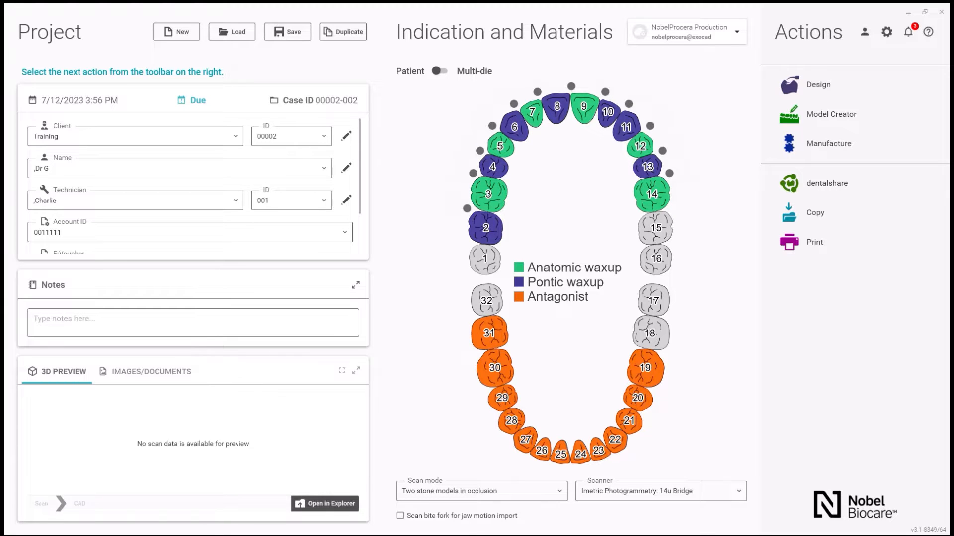
drag(949, 64, 692, 72)
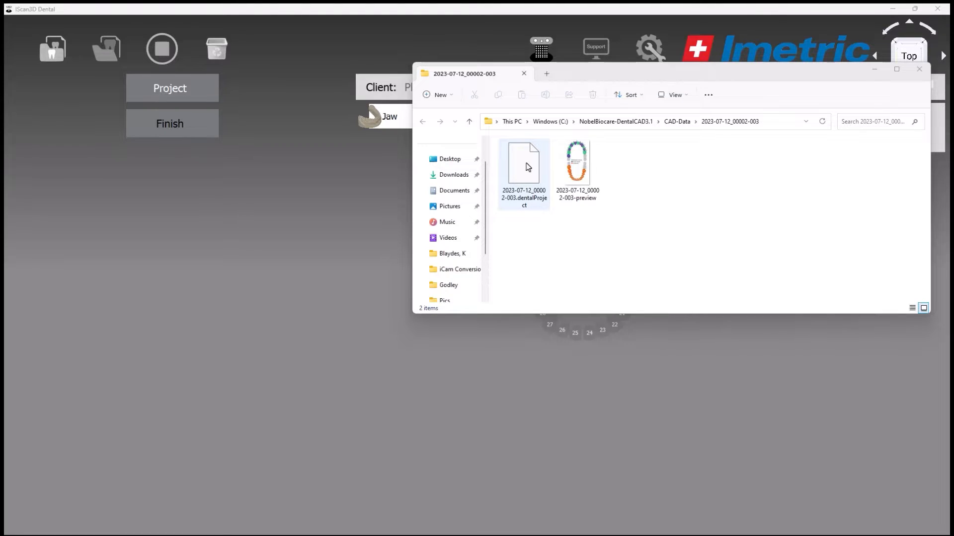
drag(528, 167, 278, 289)
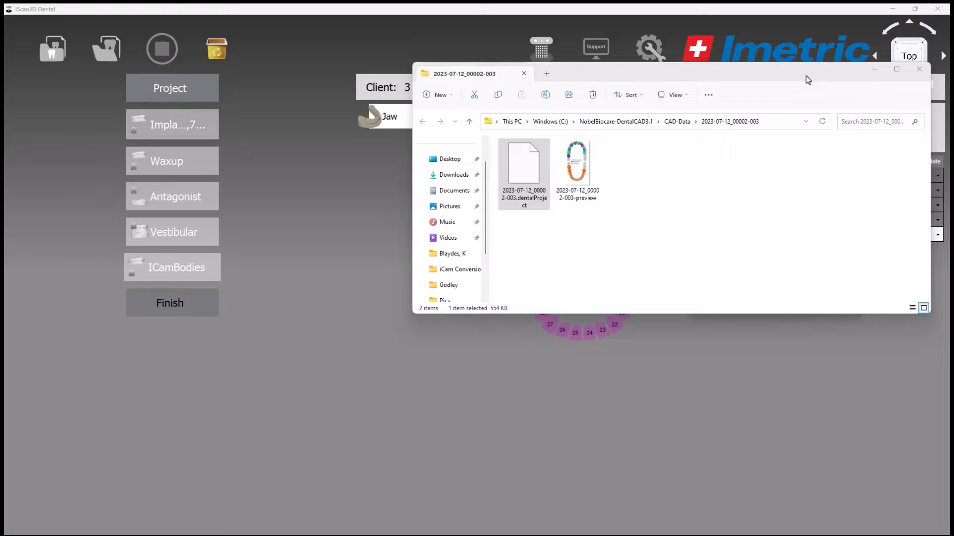
click(874, 69)
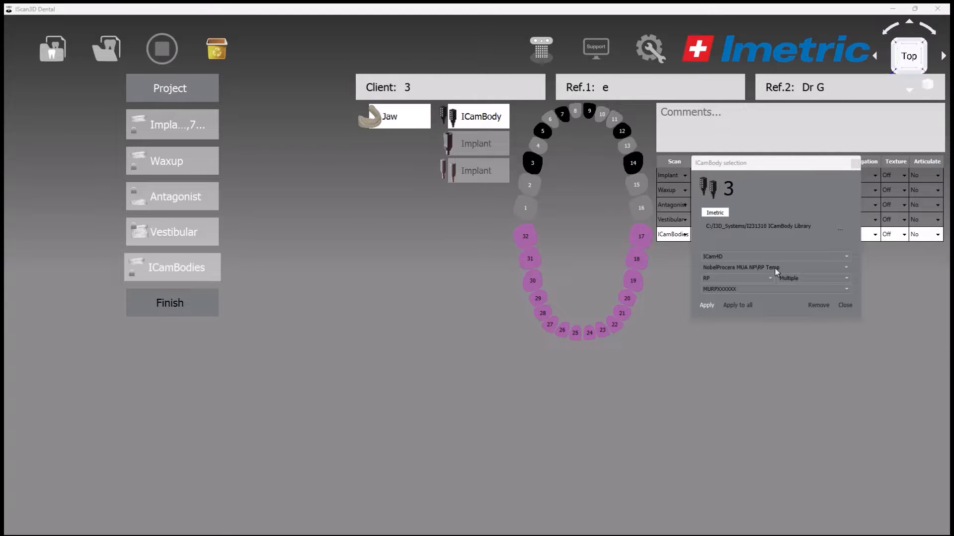
Set the ICamBody type to NobelProcera MUA NP\RP Final for all implants and complete the project definition.
click(833, 268)
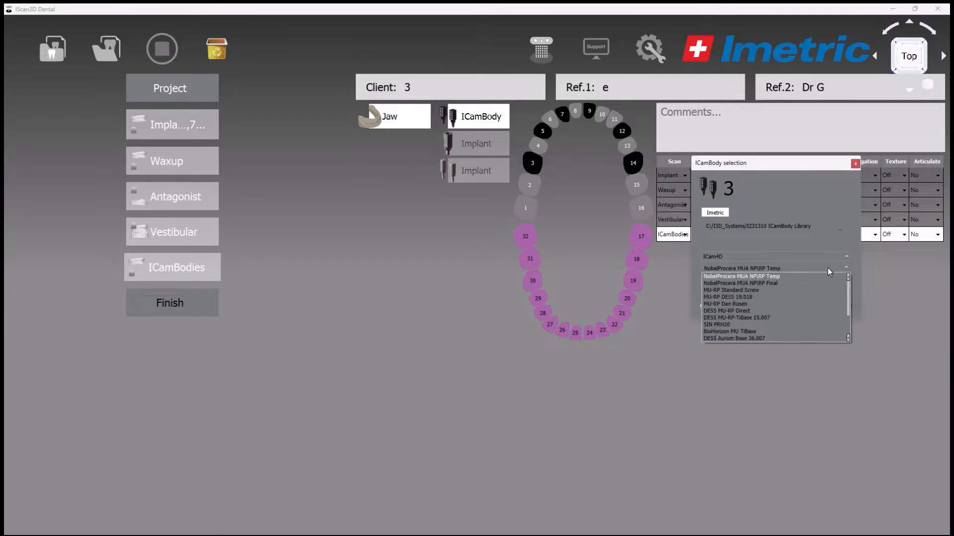
click(768, 284)
click(734, 308)
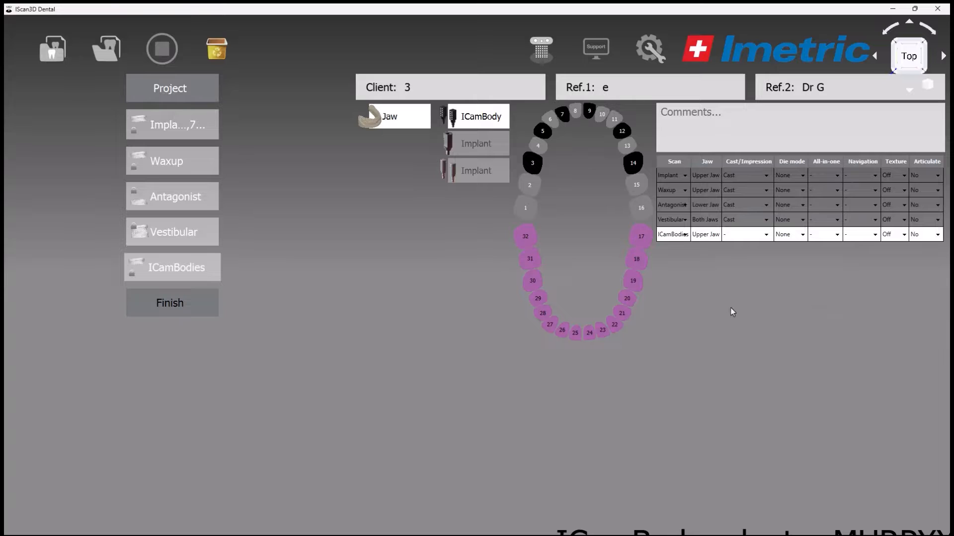
click(194, 310)
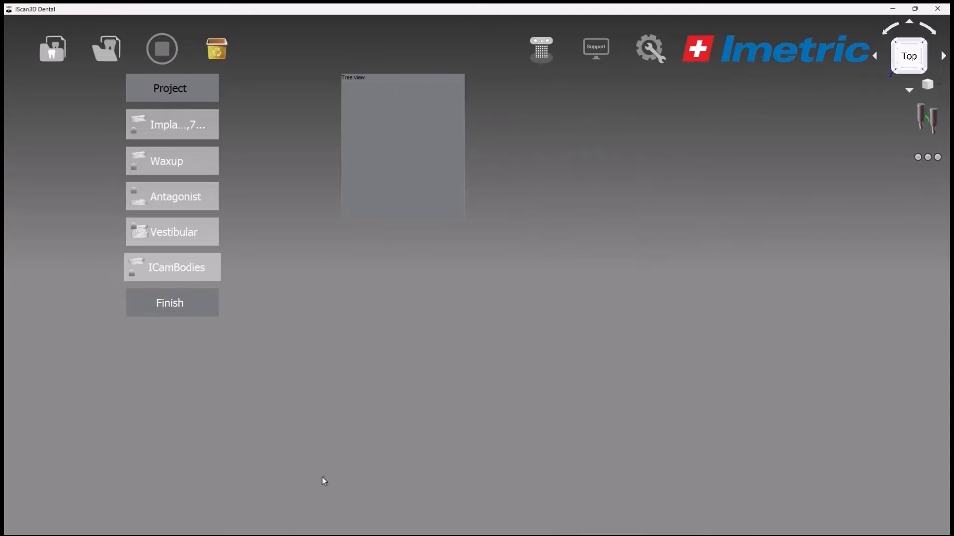
Import the six 2023-06-16__12-55-02 implant position files from the Full-Arch exocad folder as Upper Jaw data with job type ICamBodies.
mouse_move(63, 524)
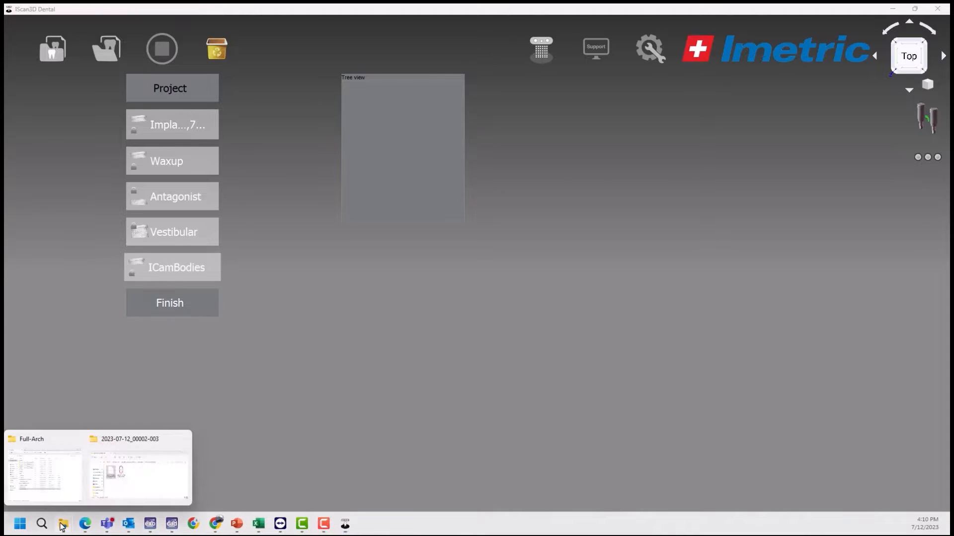
click(75, 485)
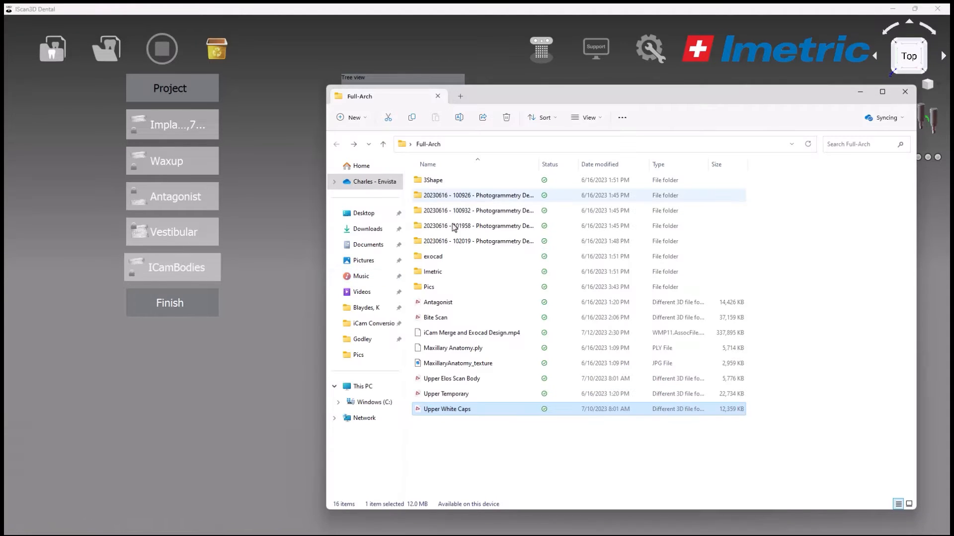
double_click(452, 263)
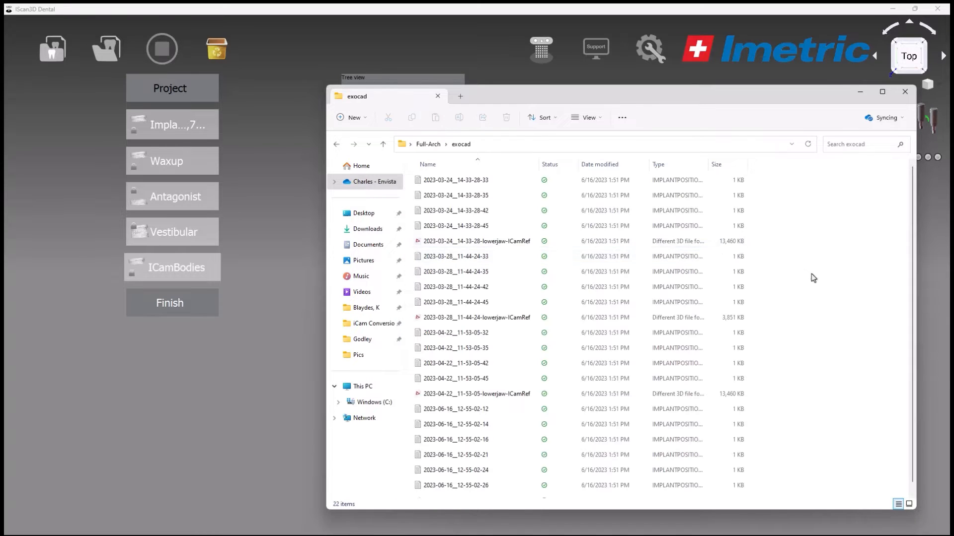
scroll(845, 340, down, 1)
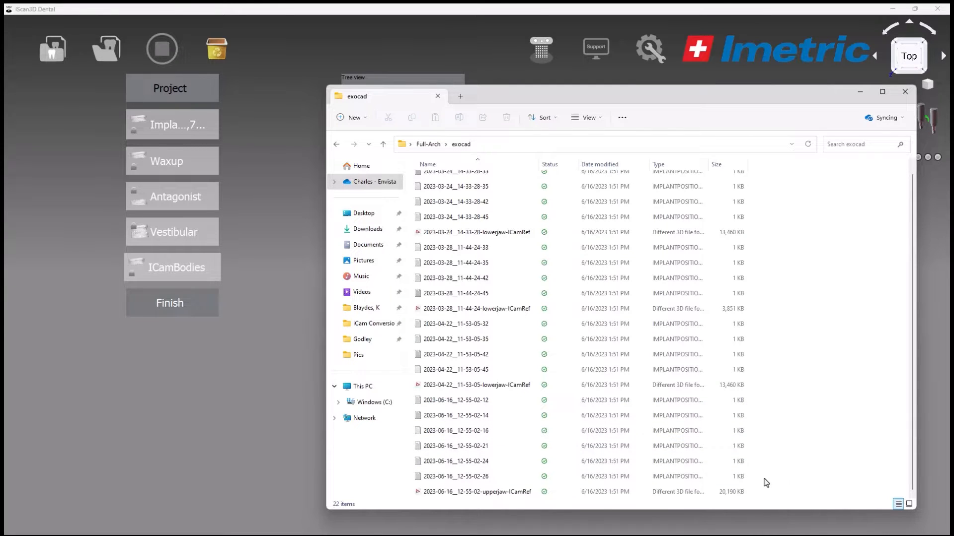
drag(765, 483, 242, 408)
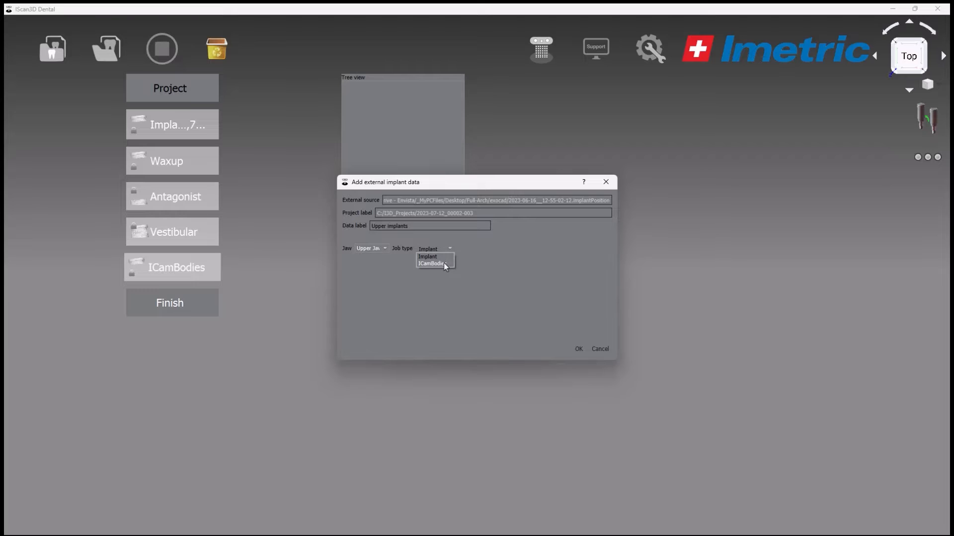
click(579, 353)
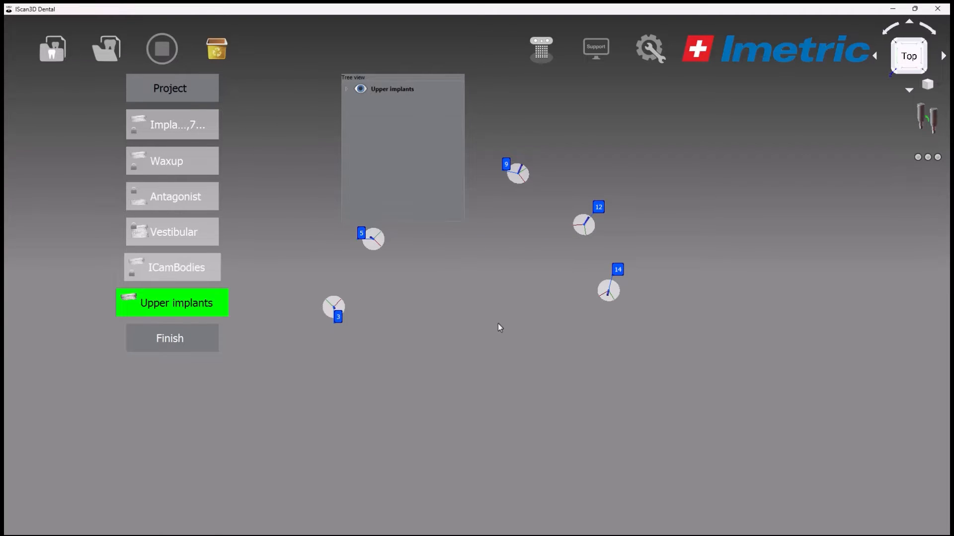
drag(410, 79, 306, 72)
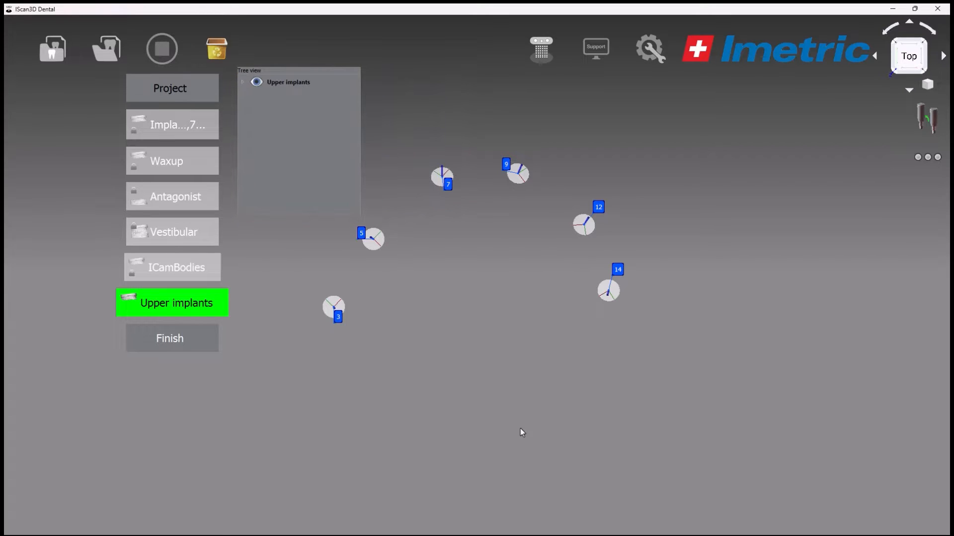
Import the Upper White Caps scan from the Full-Arch folder as an Upper Jaw Implant job and enable its use for export to CAD.
mouse_move(63, 524)
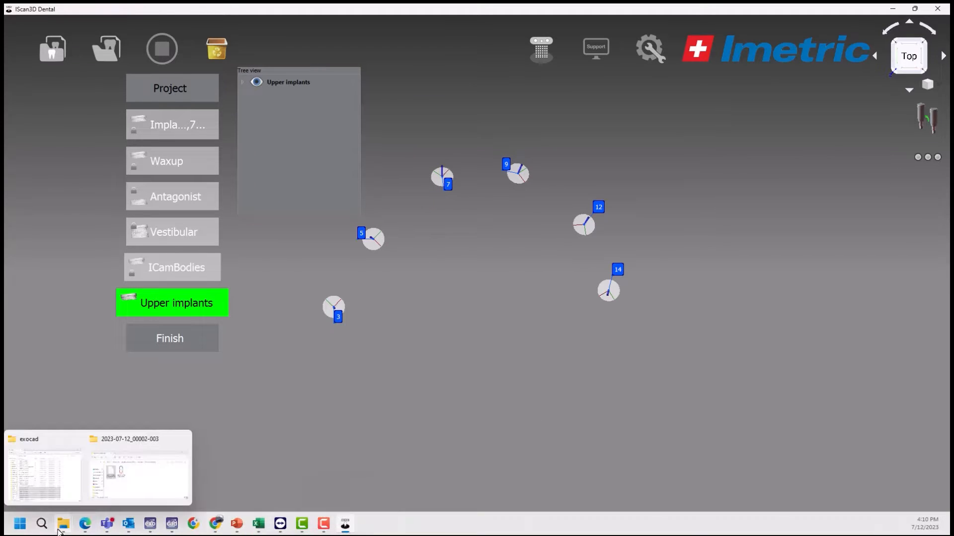
click(61, 485)
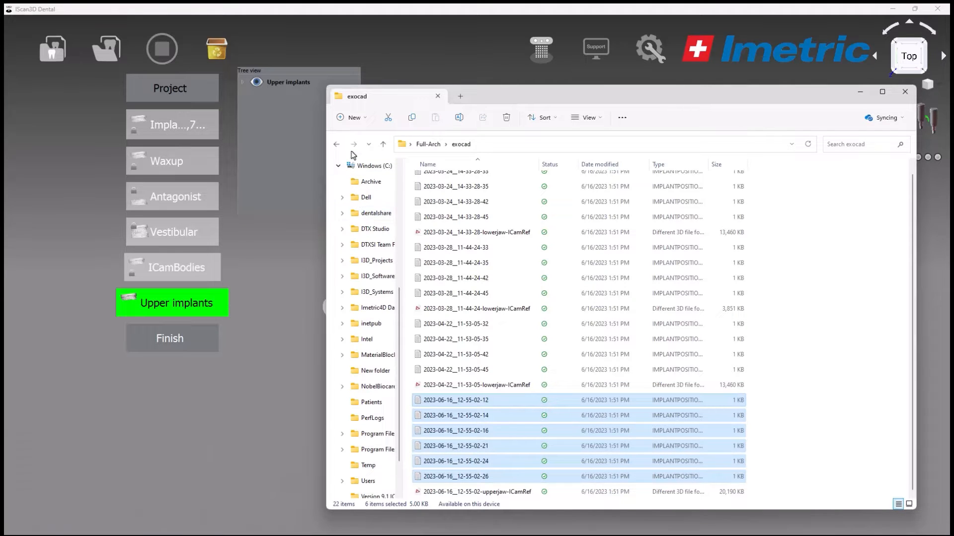
click(336, 145)
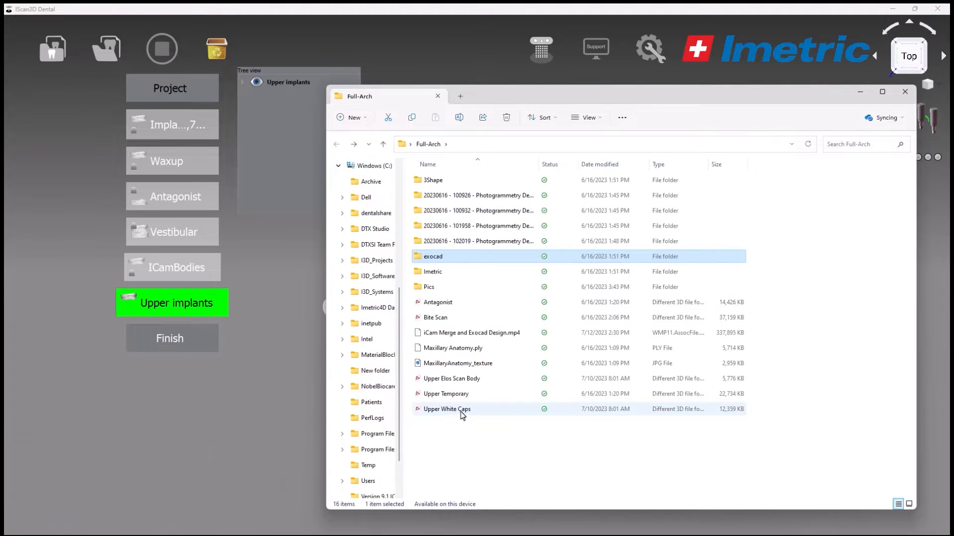
drag(462, 415, 258, 386)
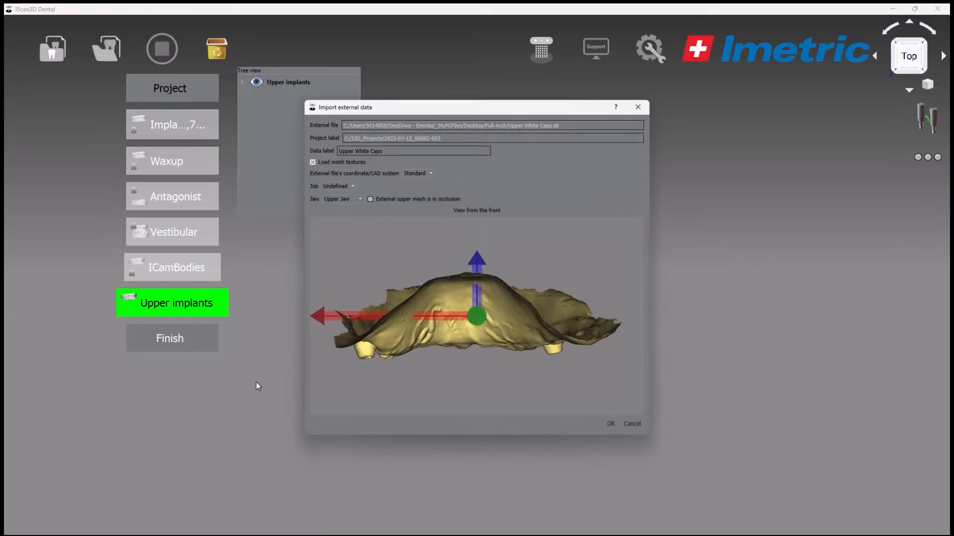
click(354, 188)
click(347, 202)
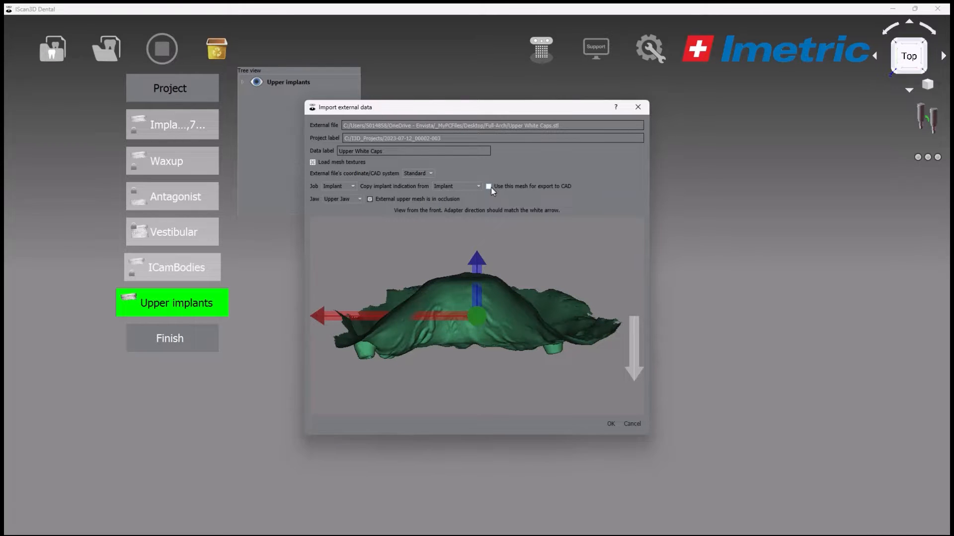
click(489, 187)
click(614, 425)
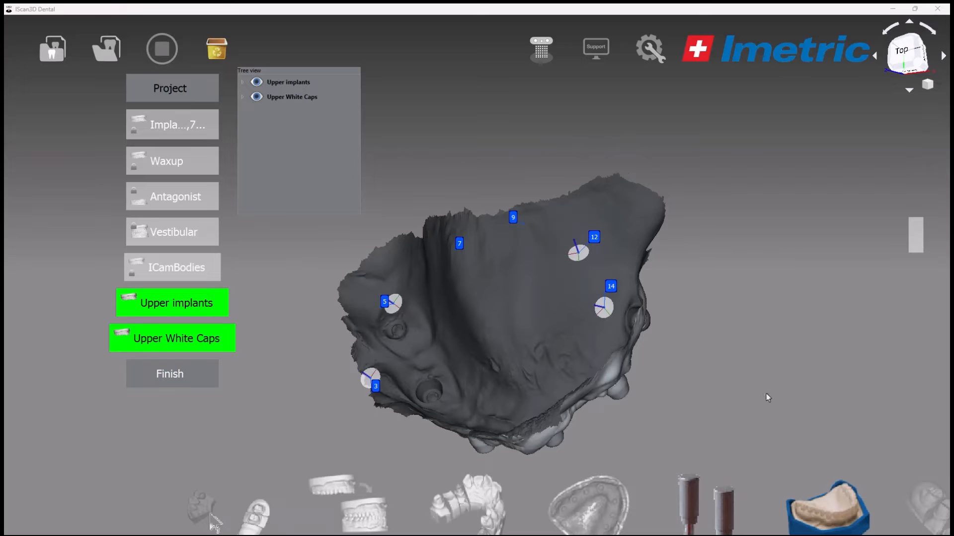
Start implant positioning on the Upper White Caps scan using NobelBiocare Plastic White Cap 31145, and examine the scanned caps around the arch.
click(717, 504)
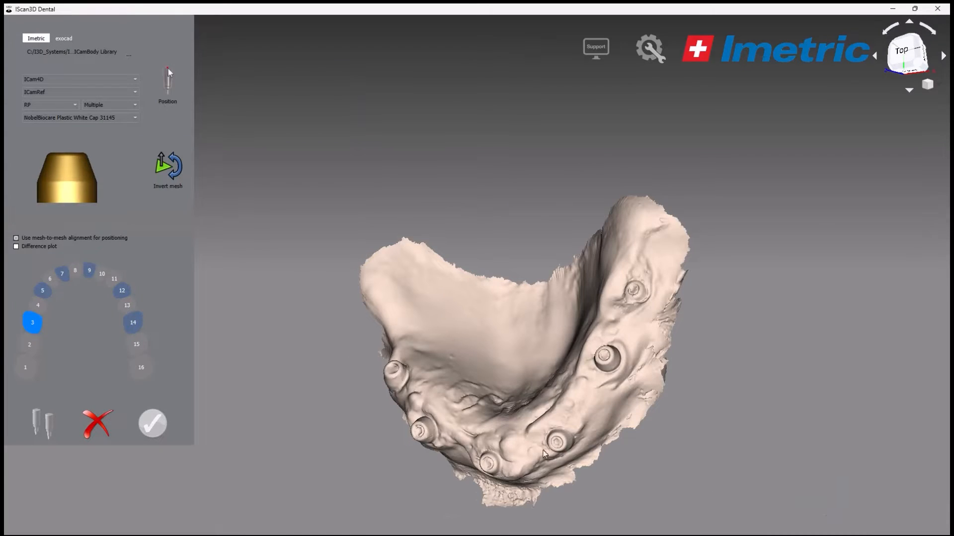
drag(655, 422, 732, 395)
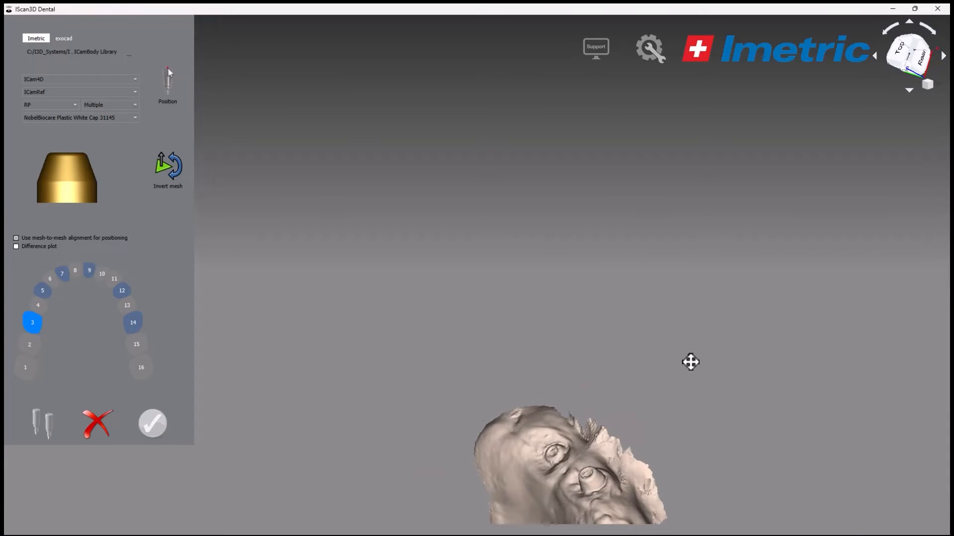
middle_drag(690, 362, 596, 211)
drag(558, 439, 581, 415)
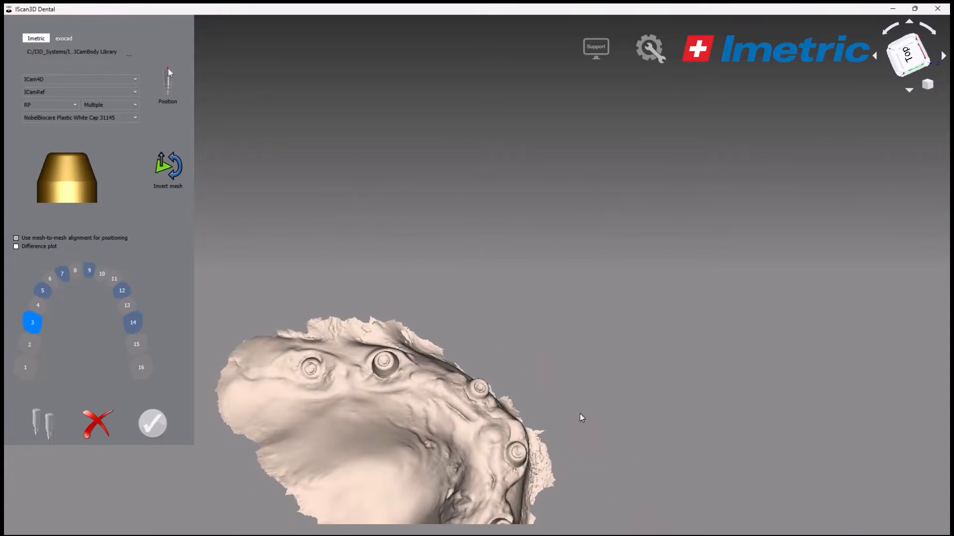
middle_drag(581, 415, 641, 201)
drag(540, 486, 681, 375)
middle_drag(681, 374, 450, 316)
drag(267, 395, 511, 368)
middle_drag(512, 368, 523, 455)
drag(309, 328, 336, 359)
middle_drag(336, 359, 314, 418)
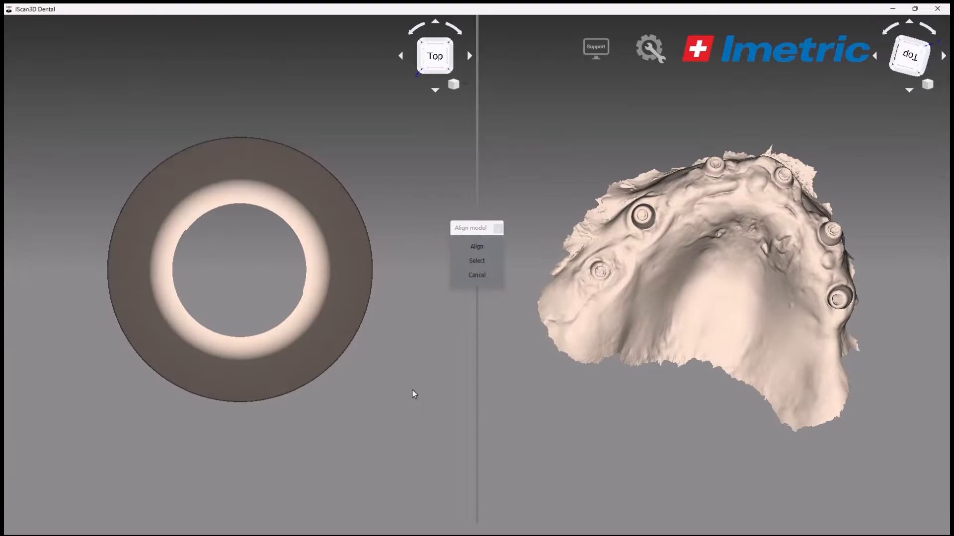
Mark four alignment points around the shoulder of the scanned white cap at tooth 3.
scroll(593, 266, up, 6)
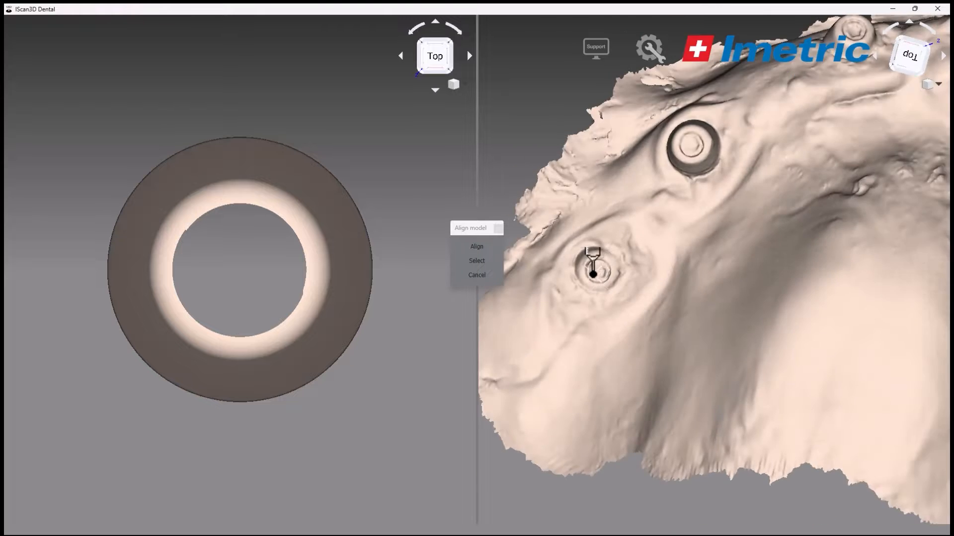
scroll(592, 267, up, 3)
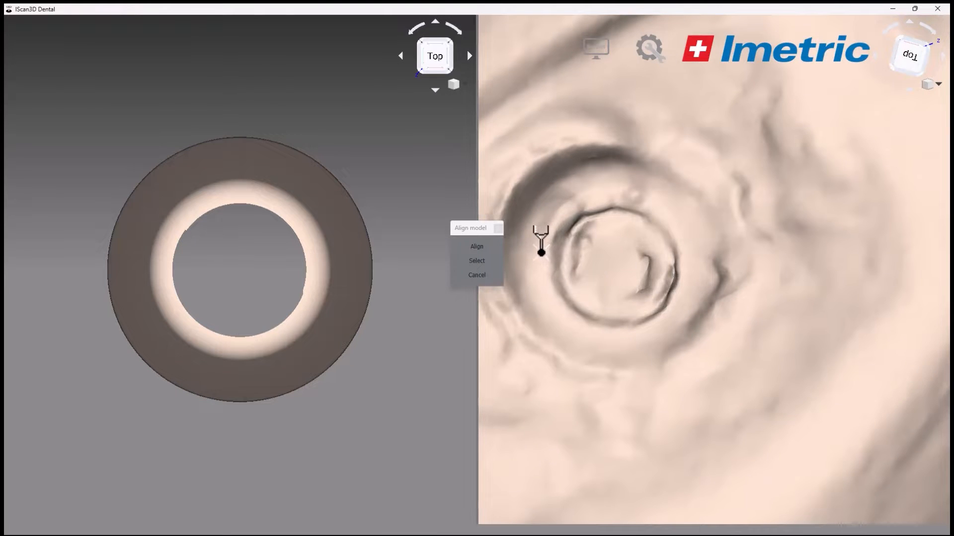
click(538, 257)
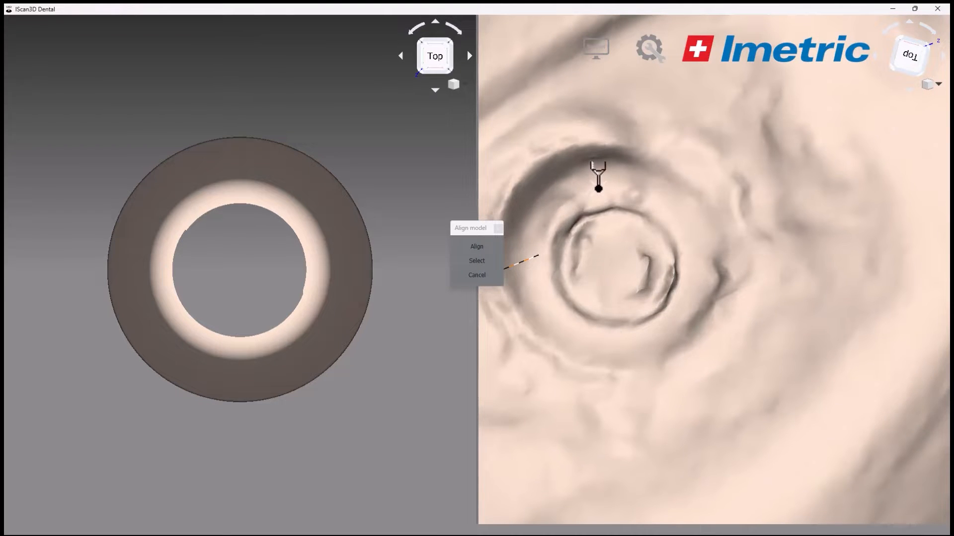
click(598, 189)
click(697, 233)
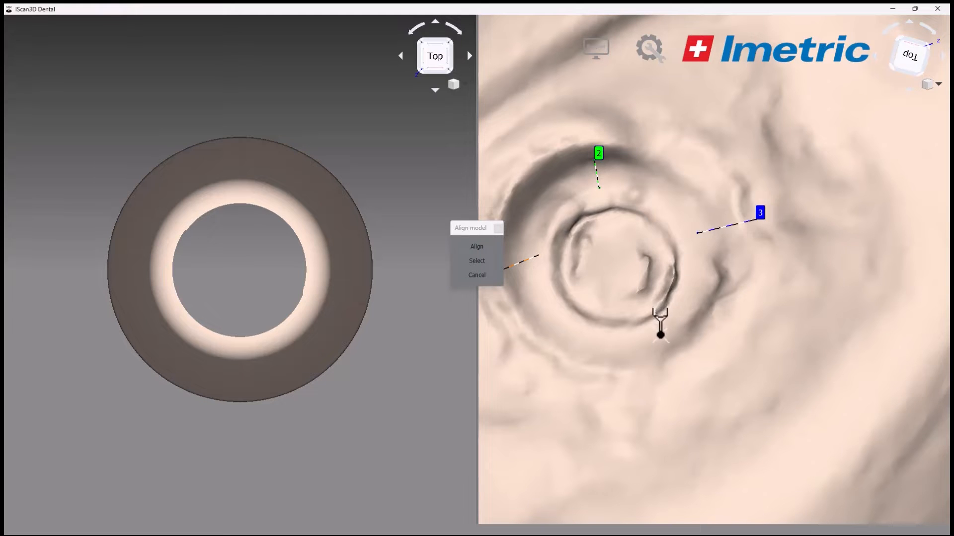
click(658, 332)
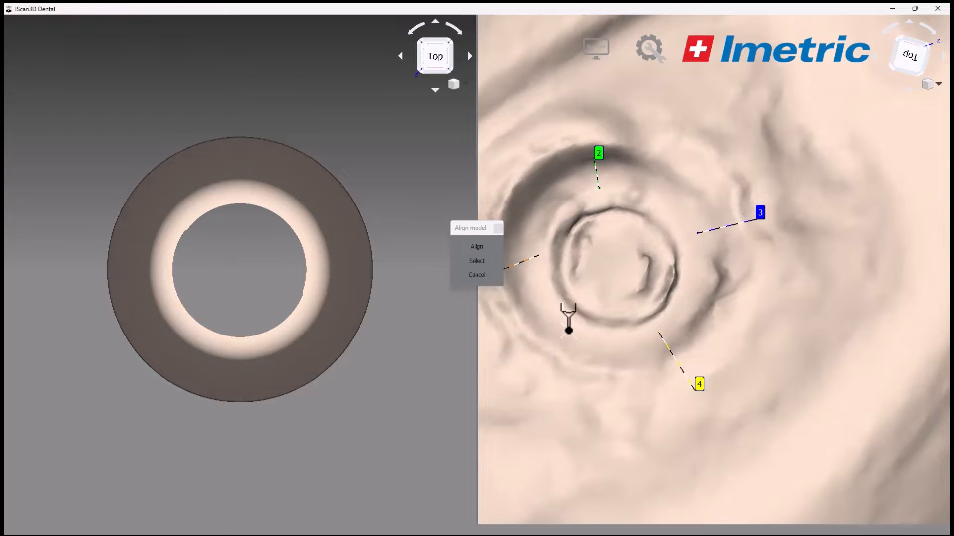
Mark four matching points around the library cap's ring and align it to the scanned cap at tooth 3.
click(245, 188)
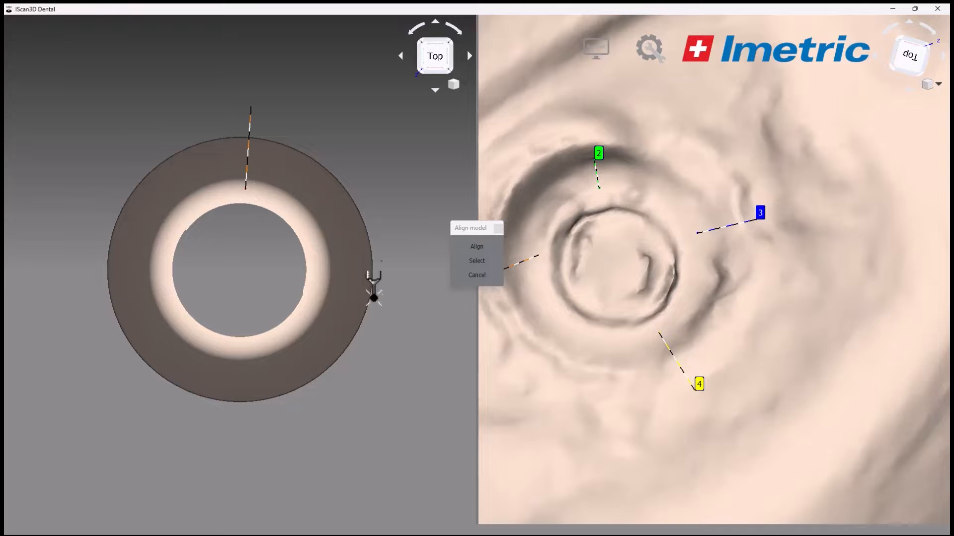
click(323, 280)
click(242, 347)
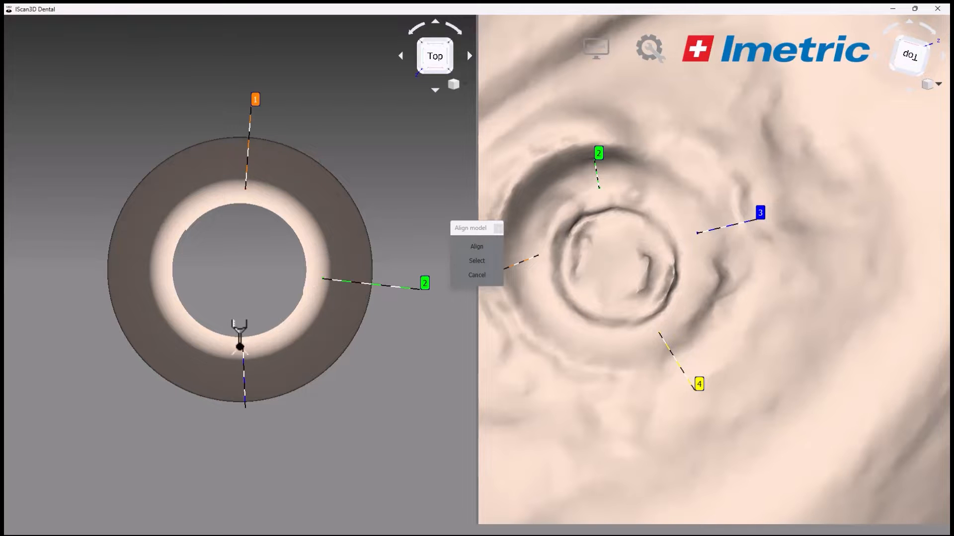
click(163, 266)
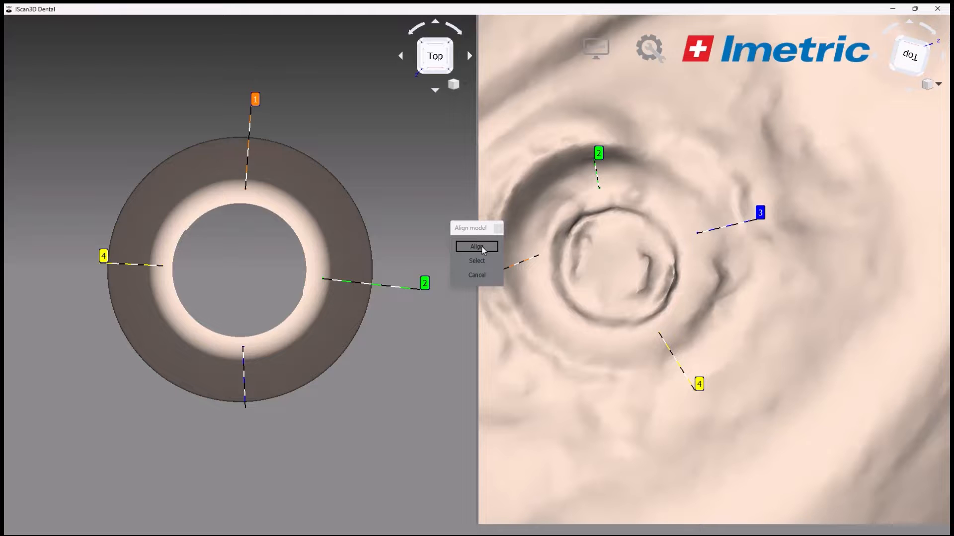
click(477, 246)
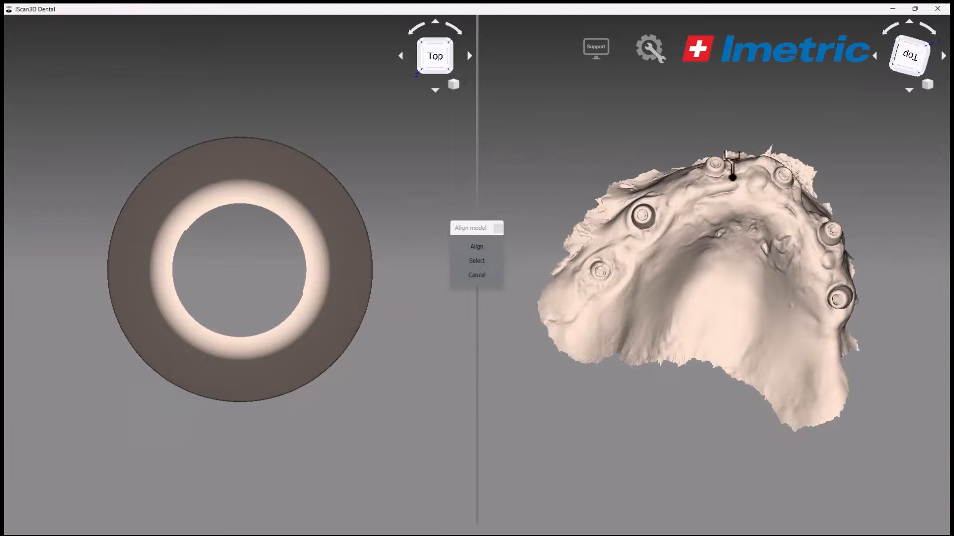
Mark four alignment points around the shoulder of the scanned white cap at tooth 5.
drag(600, 144, 663, 229)
scroll(656, 226, down, 2)
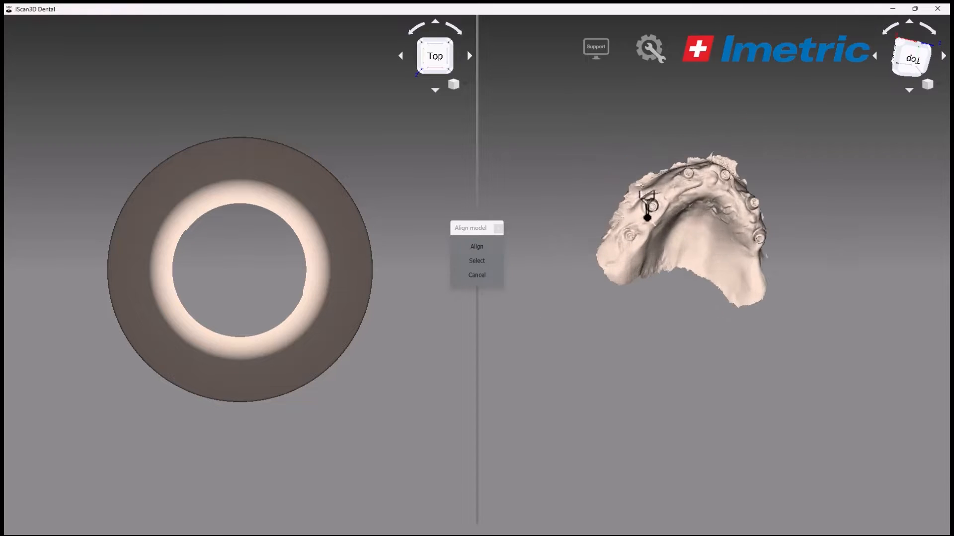
scroll(653, 228, up, 6)
scroll(648, 226, up, 4)
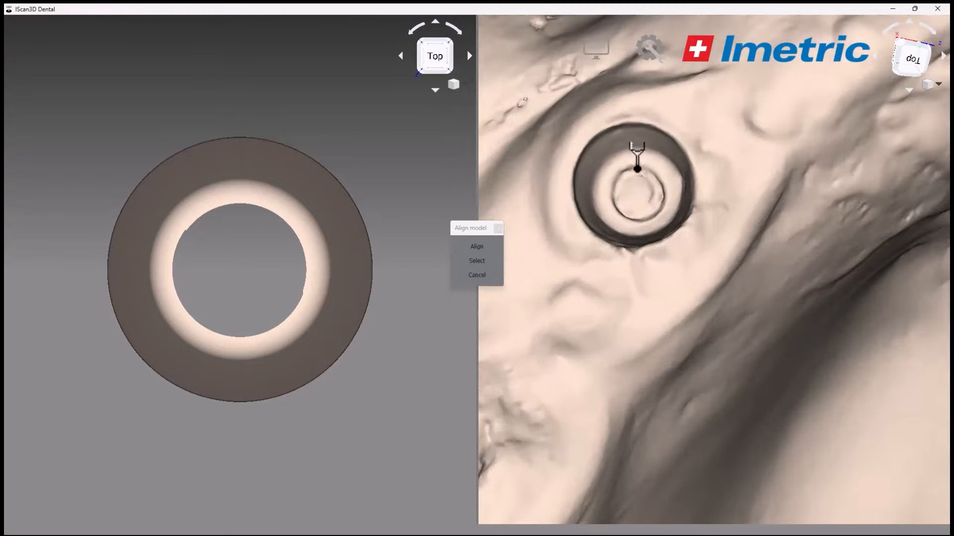
click(631, 158)
click(670, 178)
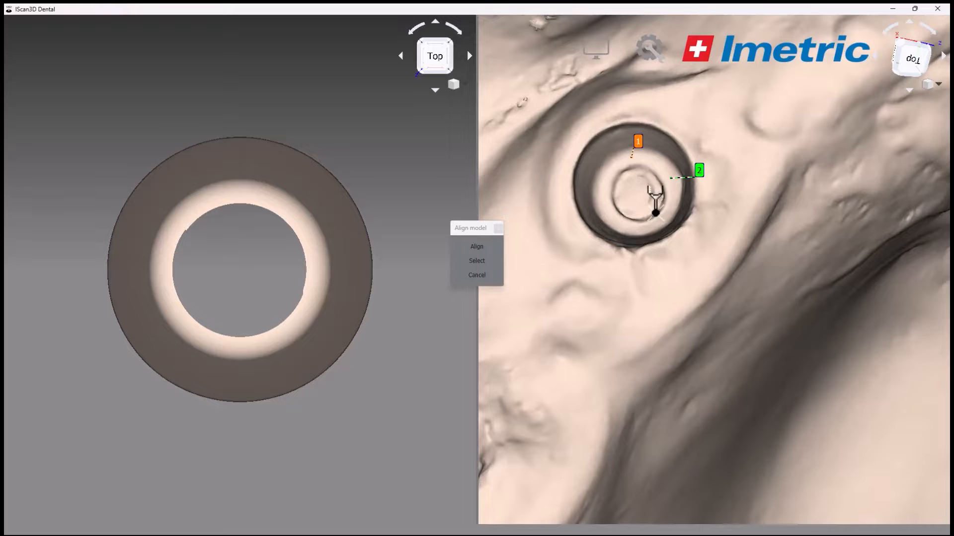
click(650, 229)
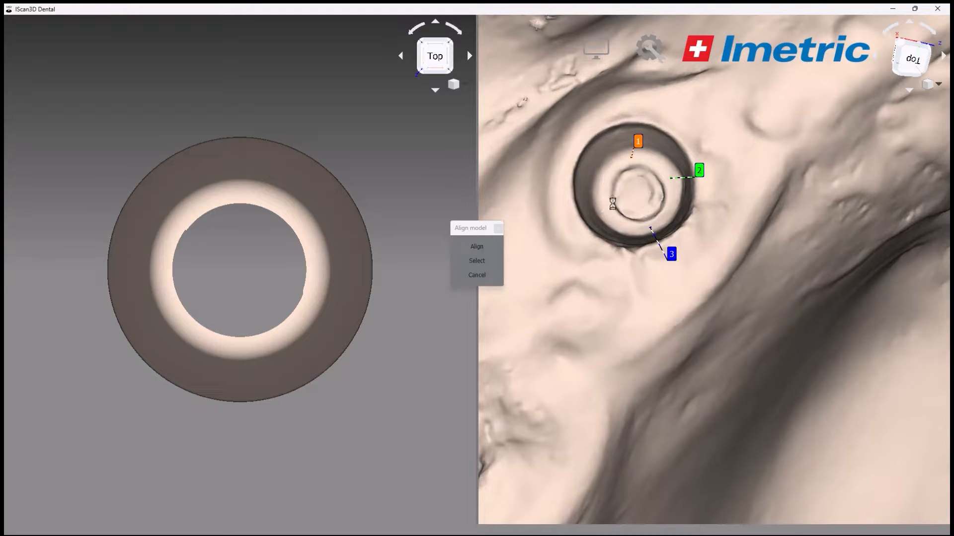
Mark four matching points around the library cap's ring, align it to the scanned cap at tooth 5, and accept the alignment.
click(245, 188)
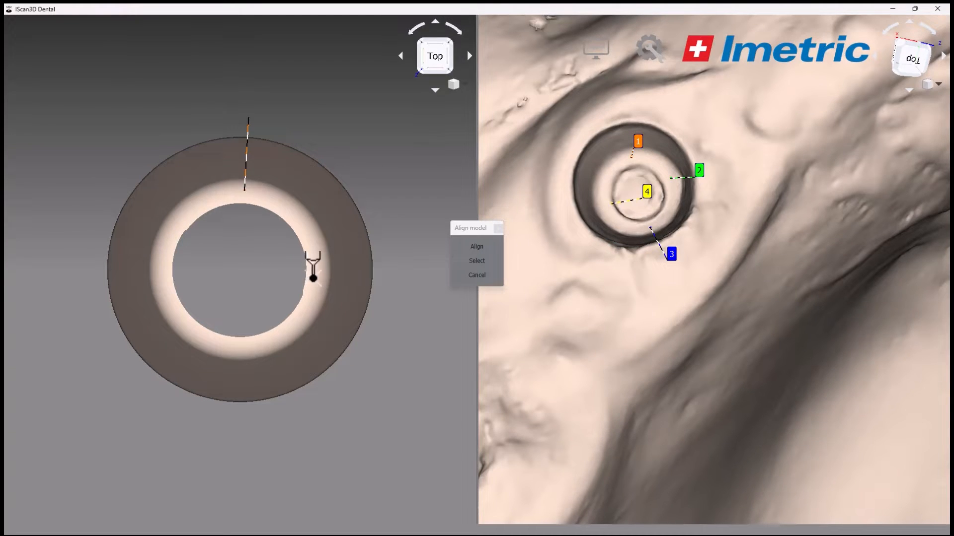
click(314, 279)
click(246, 346)
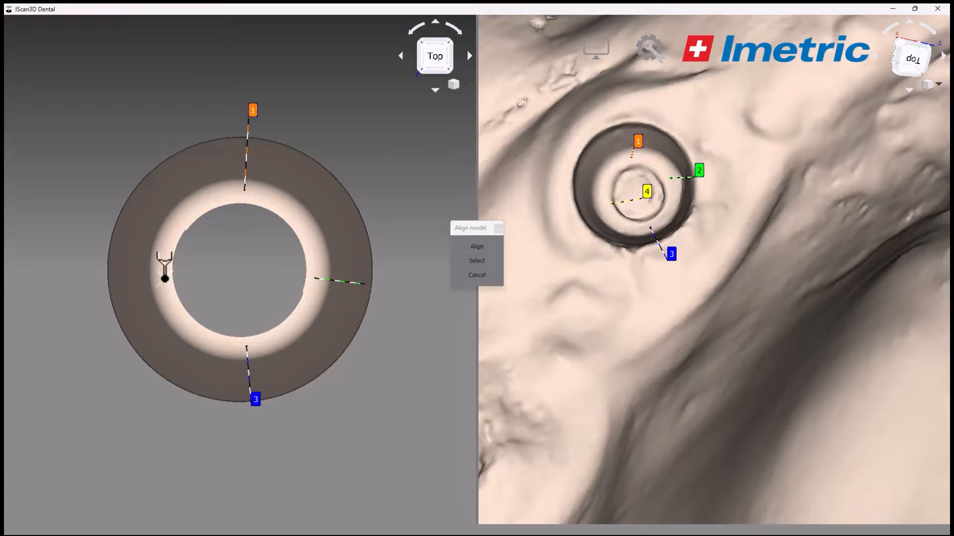
click(165, 279)
click(478, 247)
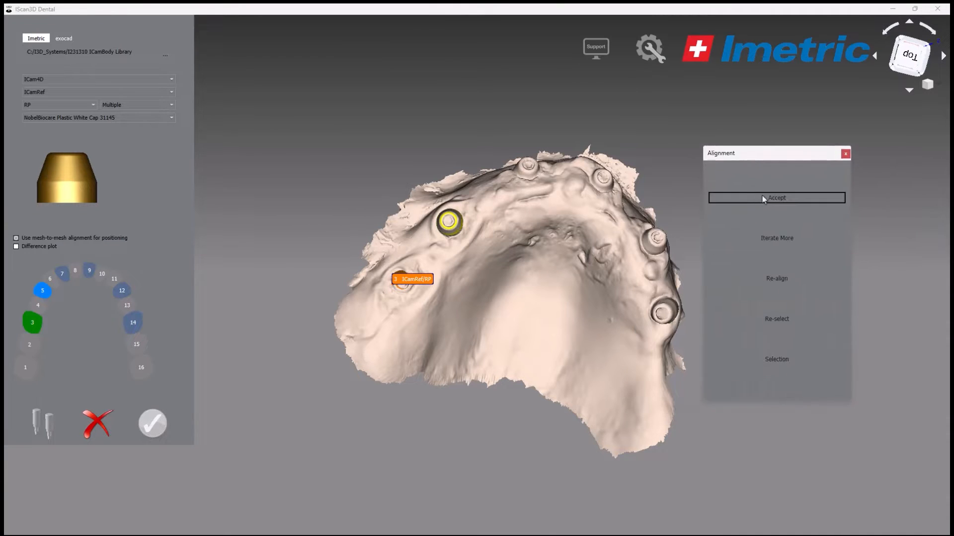
click(763, 198)
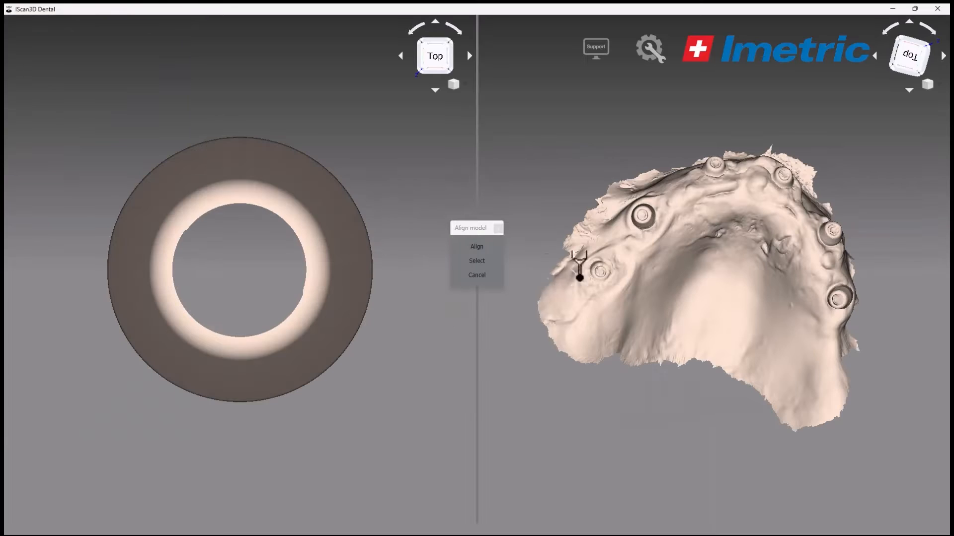
Mark four alignment points around the shoulder of the scanned white cap at tooth 7.
middle_drag(696, 147, 688, 249)
scroll(719, 208, up, 3)
scroll(719, 208, up, 3)
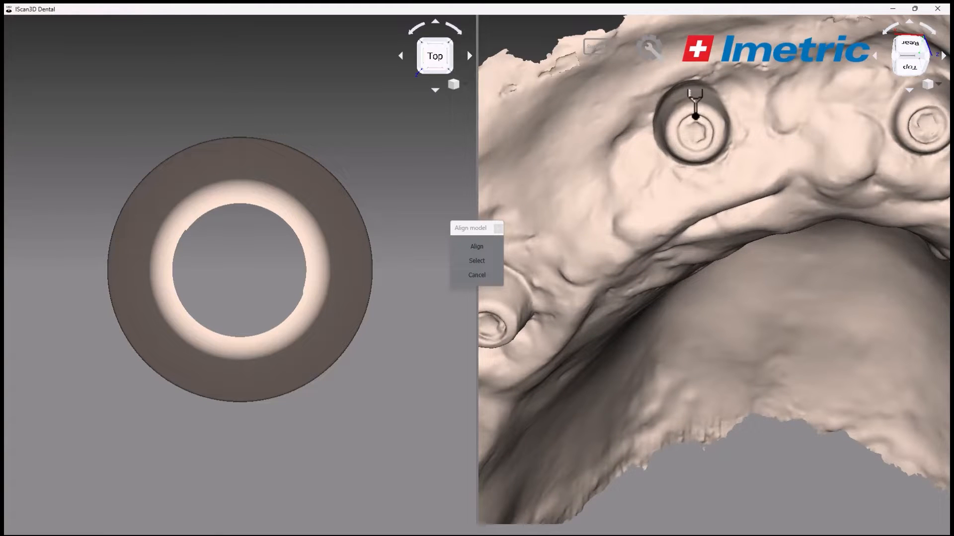
click(696, 108)
click(721, 130)
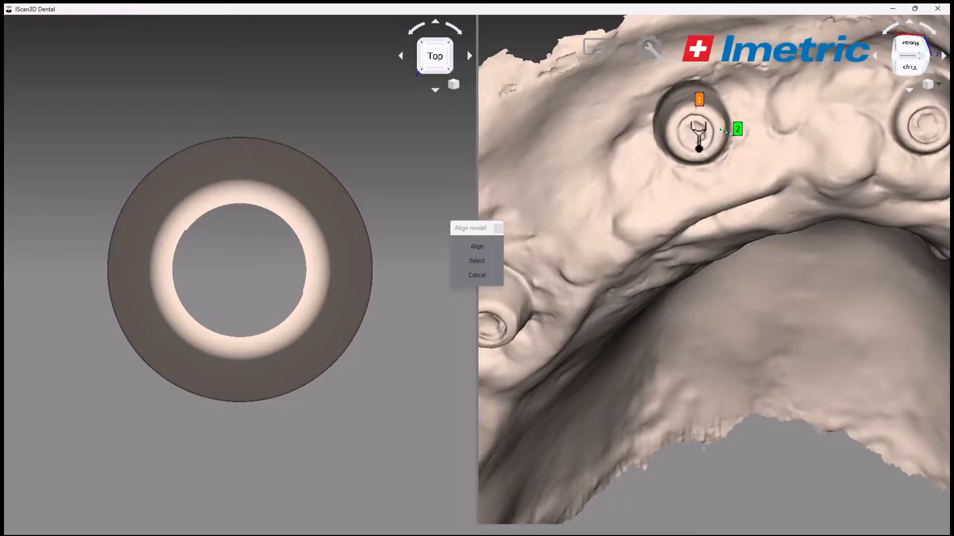
click(699, 160)
click(680, 133)
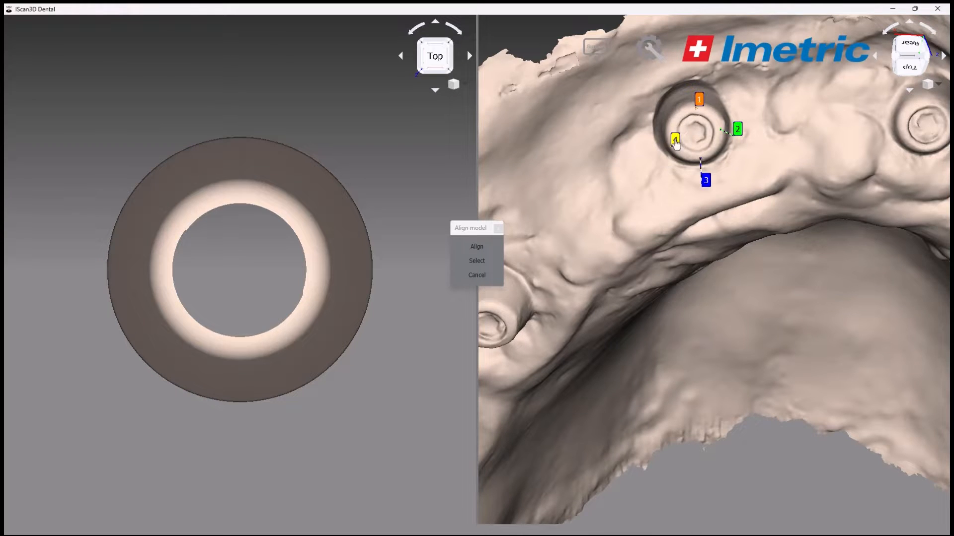
Mark four matching points around the library cap's ring and align it to the scanned cap at tooth 7.
click(237, 185)
click(321, 259)
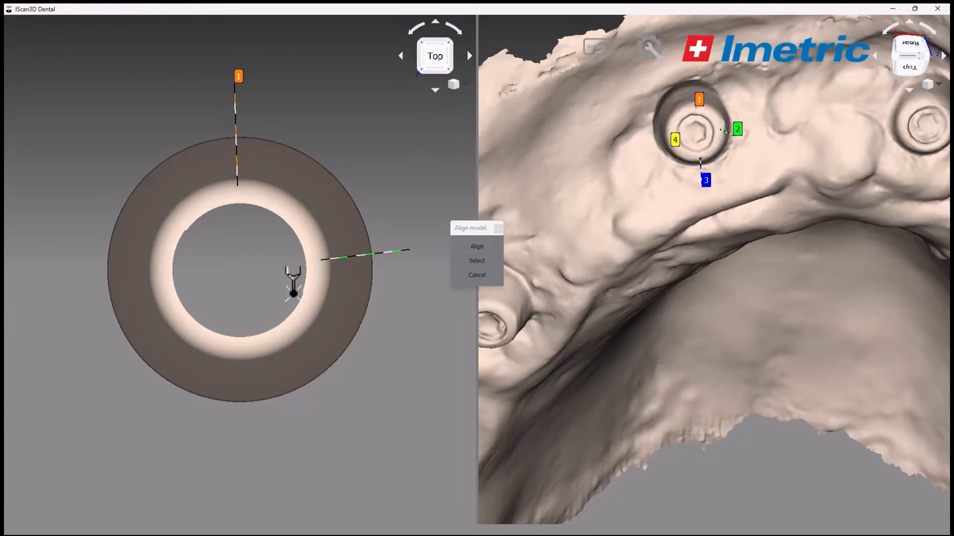
click(242, 347)
click(163, 278)
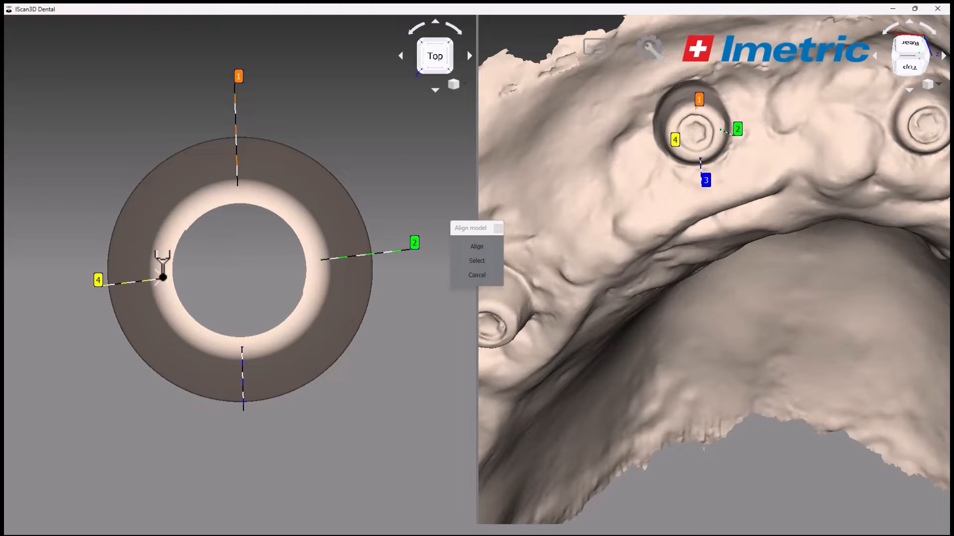
click(473, 250)
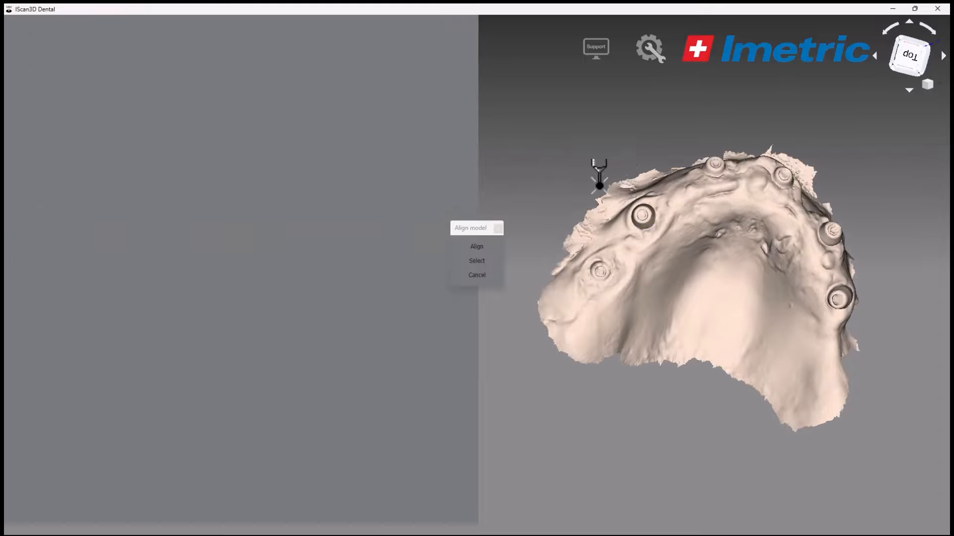
Mark four alignment points around the shoulder of the scanned white cap at tooth 9.
middle_drag(831, 149, 797, 215)
scroll(758, 241, up, 3)
scroll(796, 121, down, 2)
scroll(801, 119, down, 3)
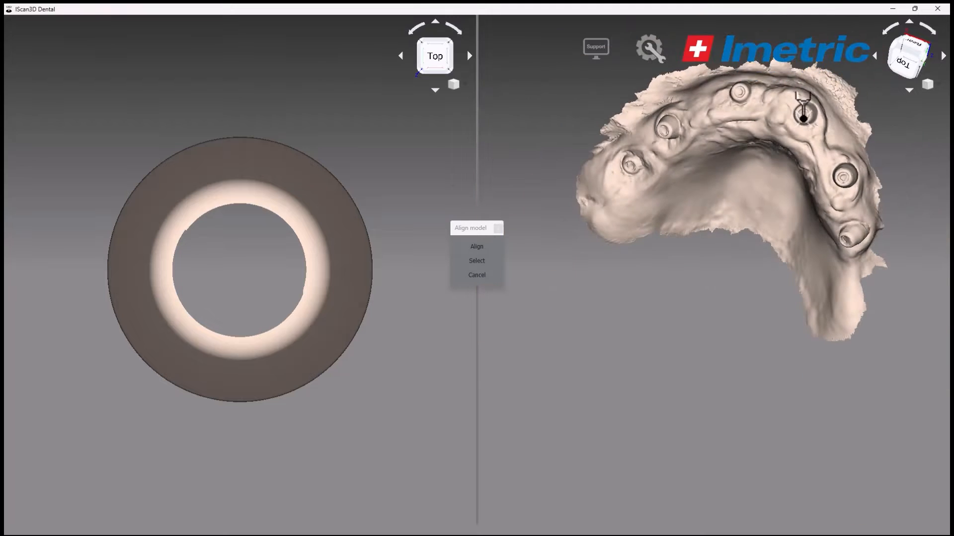
scroll(810, 127, up, 4)
scroll(804, 137, down, 5)
scroll(803, 134, up, 5)
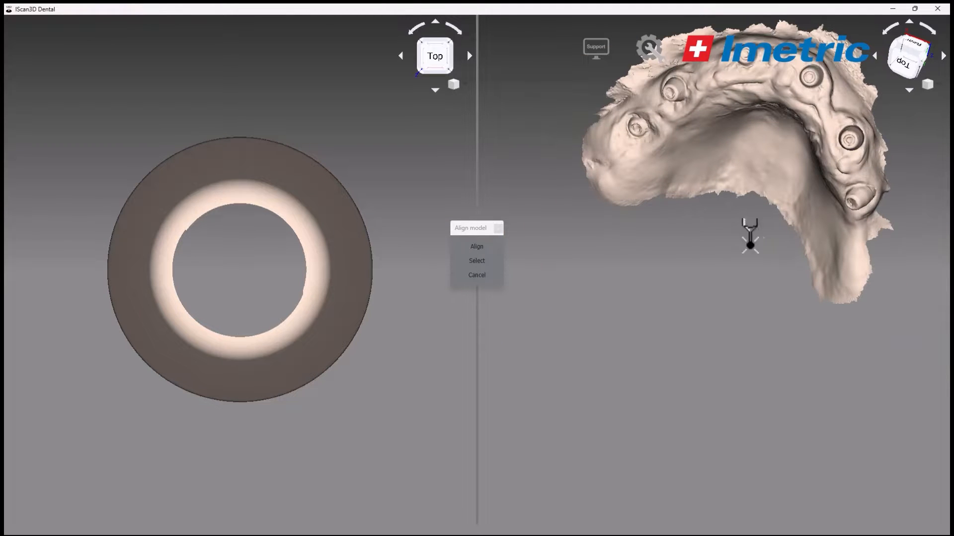
right_drag(750, 245, 670, 473)
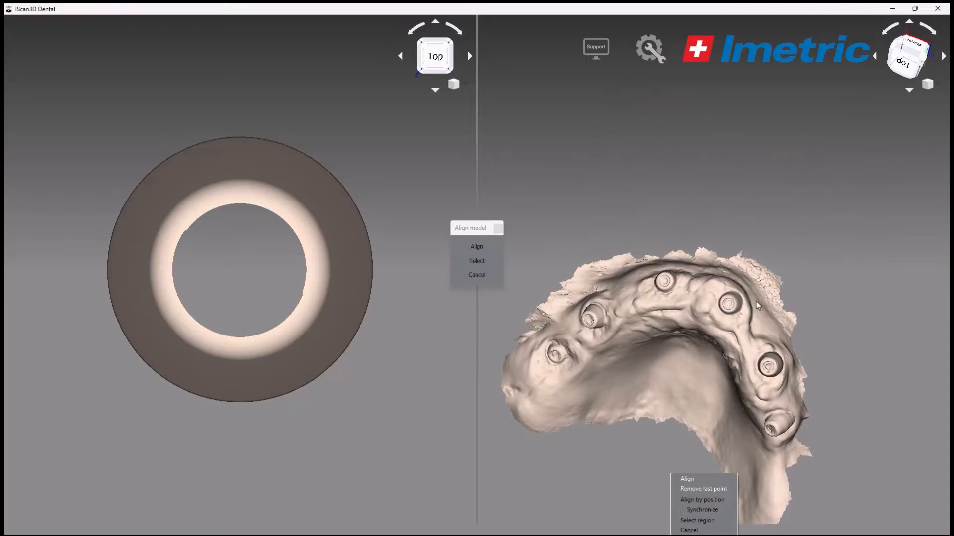
click(858, 365)
scroll(731, 296, up, 6)
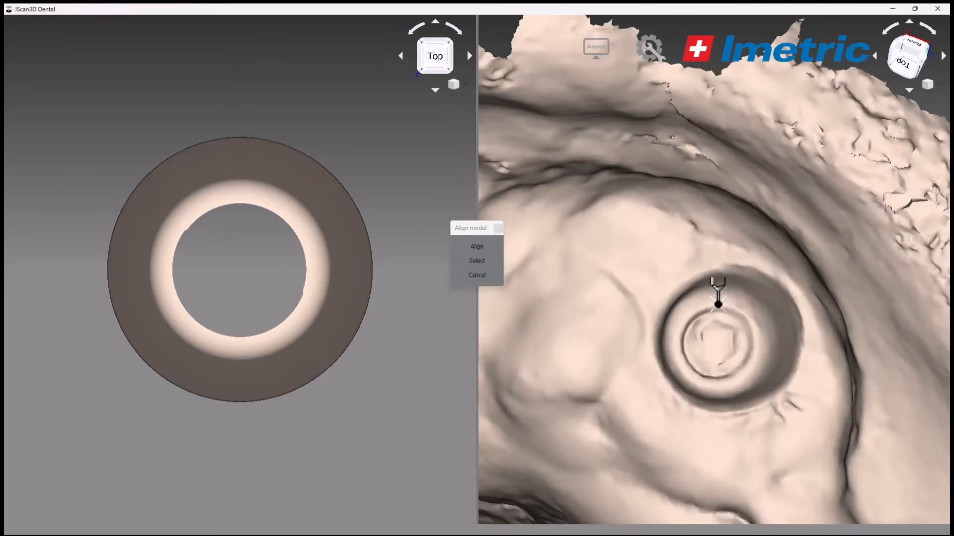
click(716, 295)
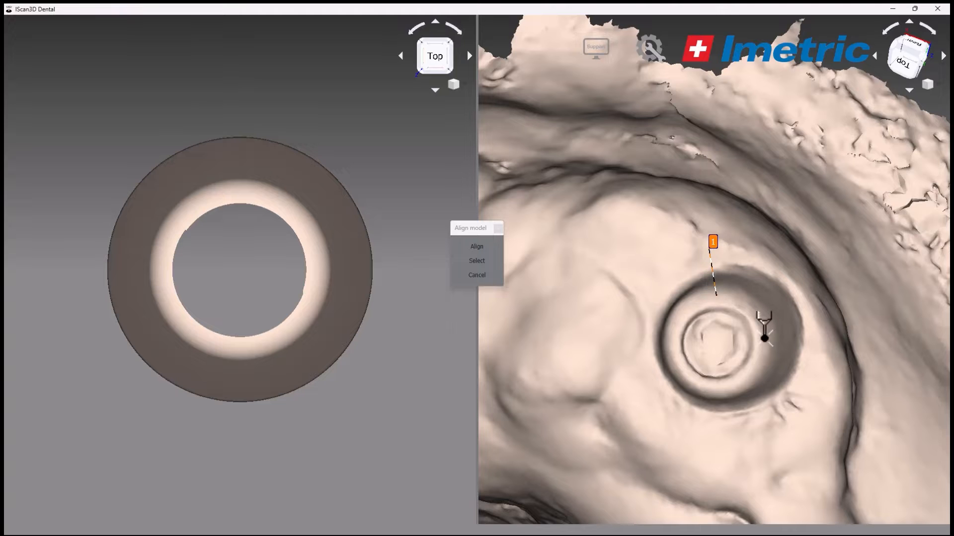
click(763, 339)
click(726, 383)
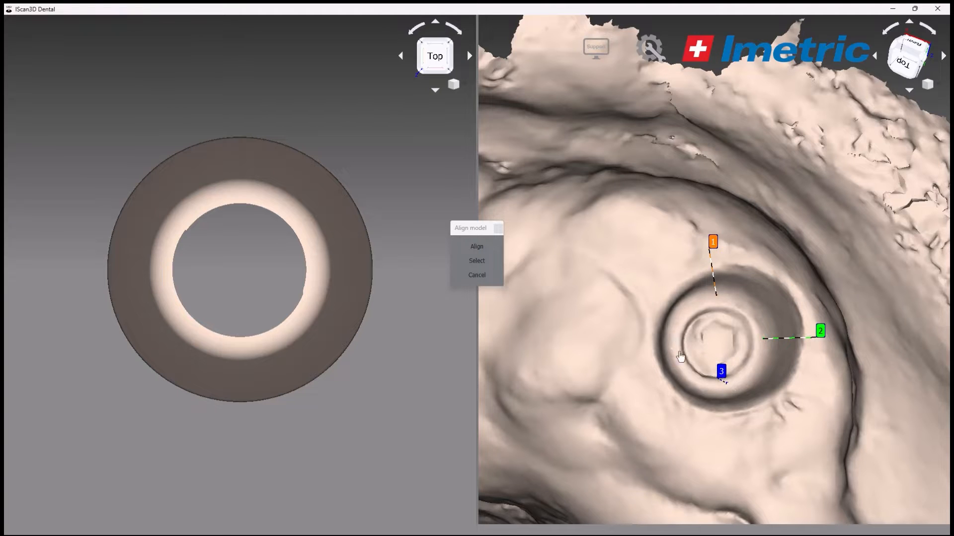
click(680, 352)
Mark four matching points around the library cap's ring and align it to the scanned cap at tooth 9.
click(232, 188)
click(329, 272)
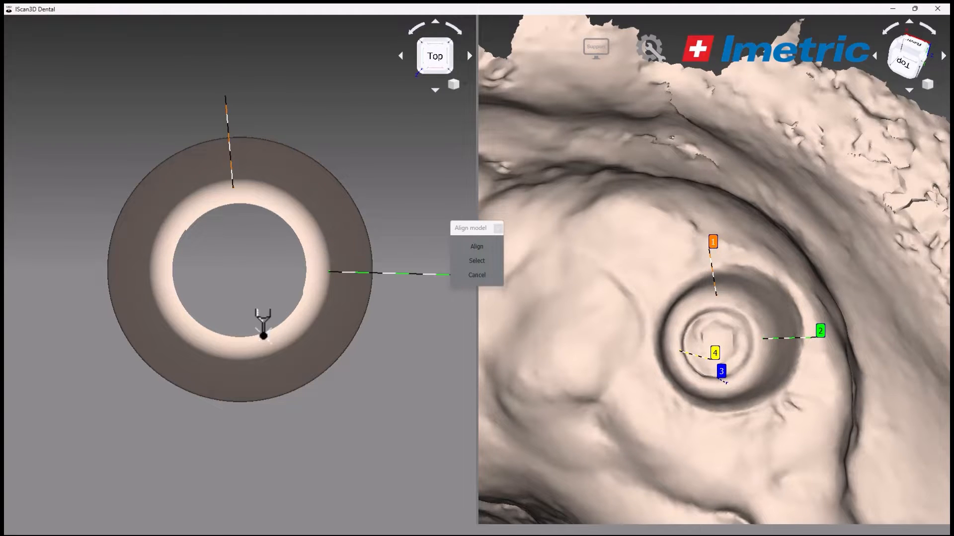
click(259, 350)
click(170, 297)
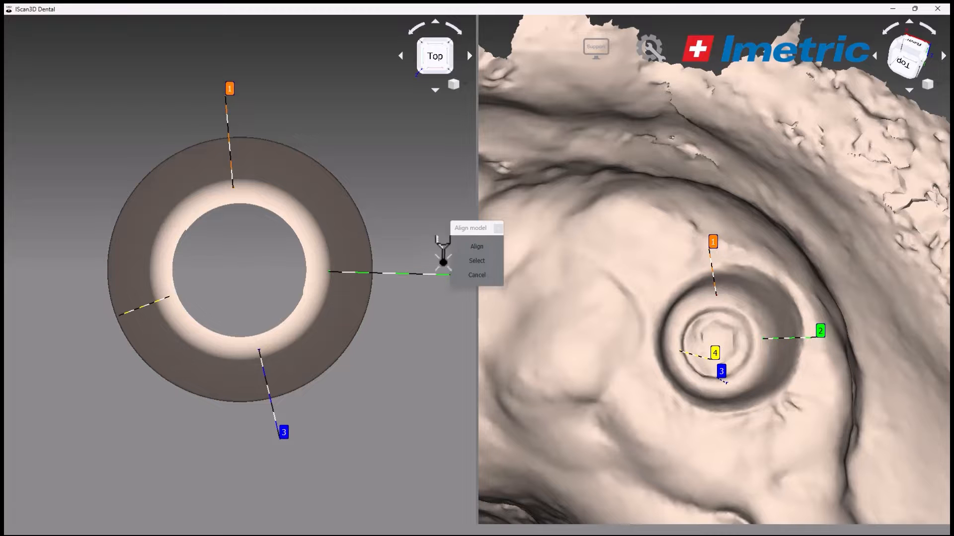
click(476, 247)
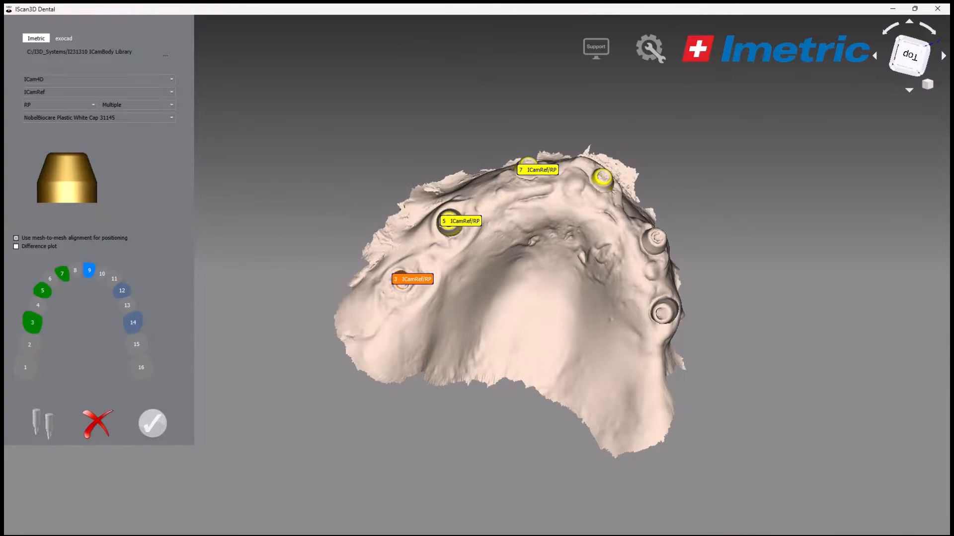
Mark four alignment points around the shoulder of the scanned white cap at tooth 12.
click(655, 242)
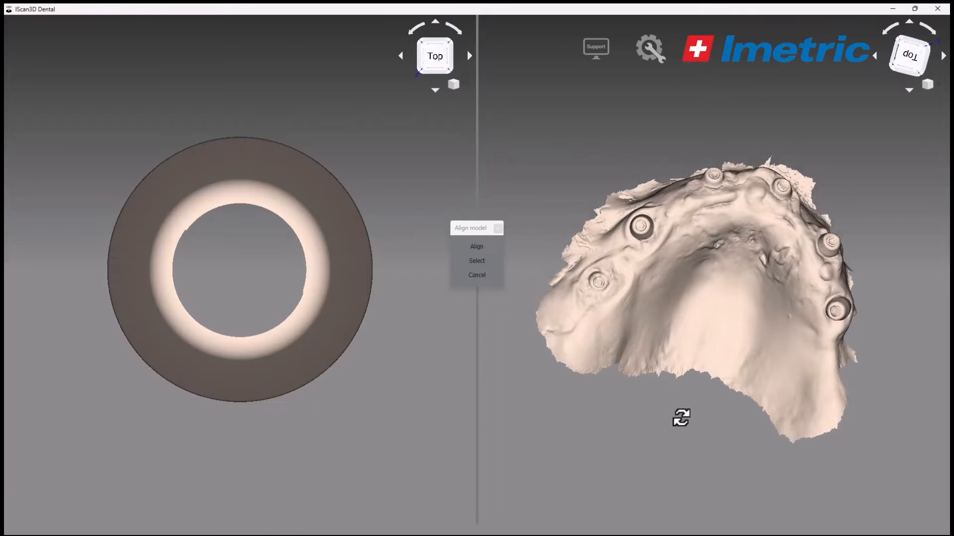
middle_drag(681, 418, 614, 427)
scroll(809, 369, up, 3)
scroll(867, 316, up, 5)
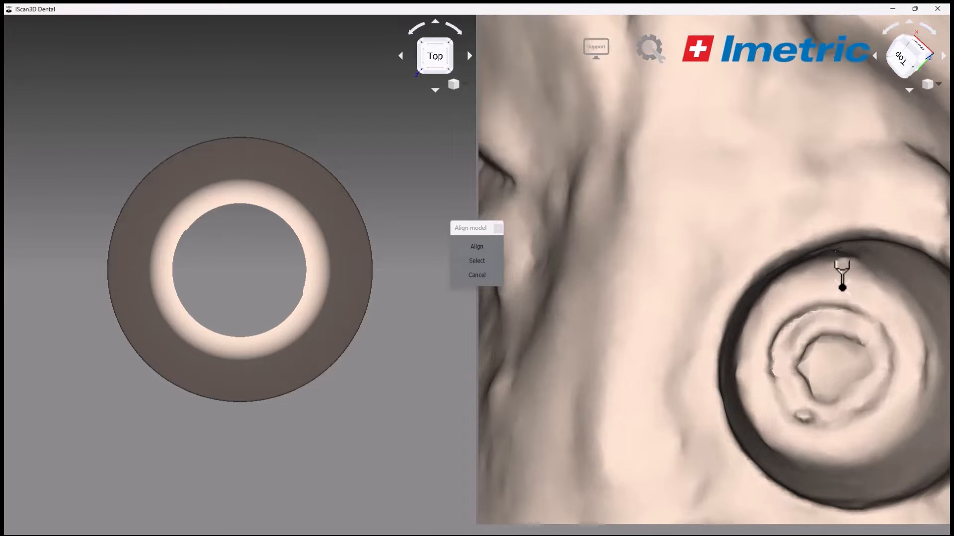
click(842, 288)
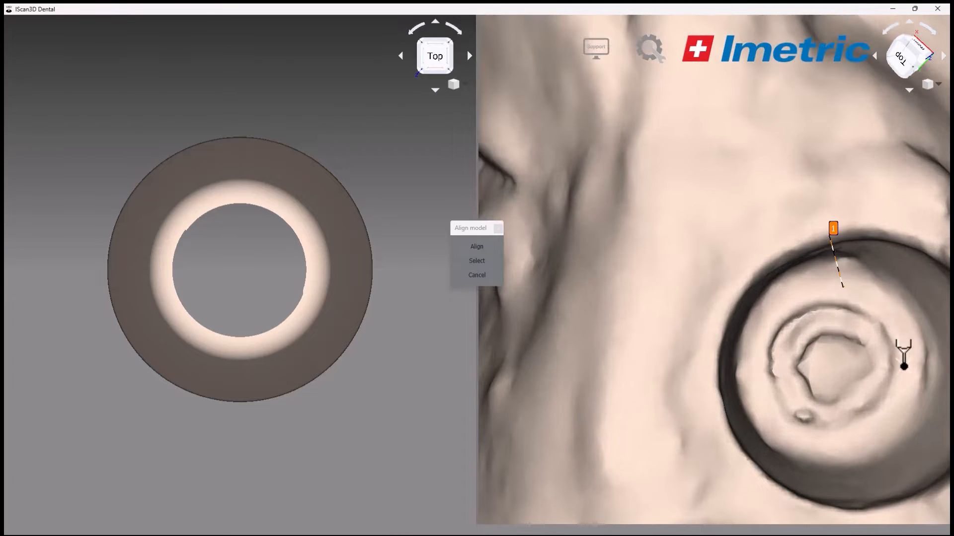
click(905, 366)
click(828, 442)
click(749, 376)
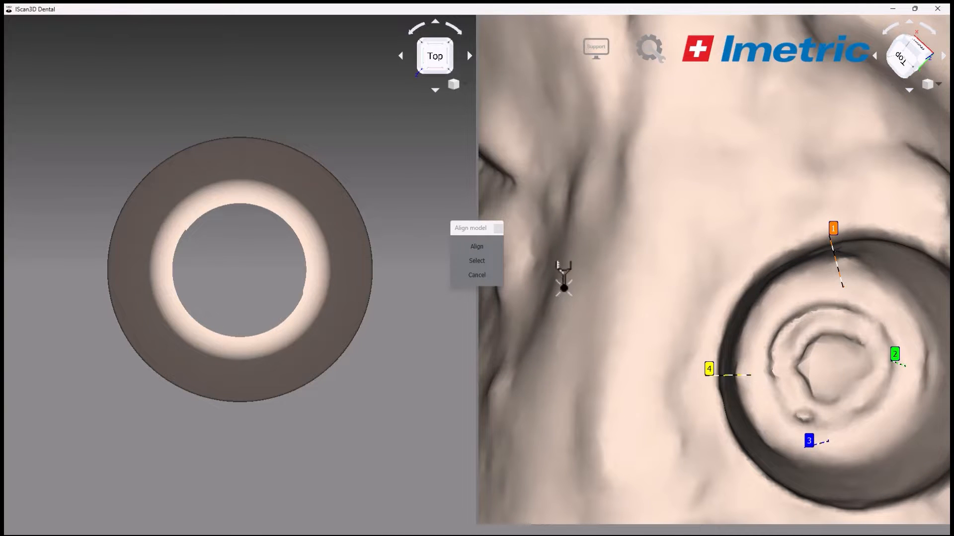
Mark four matching points around the library cap's ring and align it to the scanned cap at tooth 12.
click(235, 189)
click(317, 264)
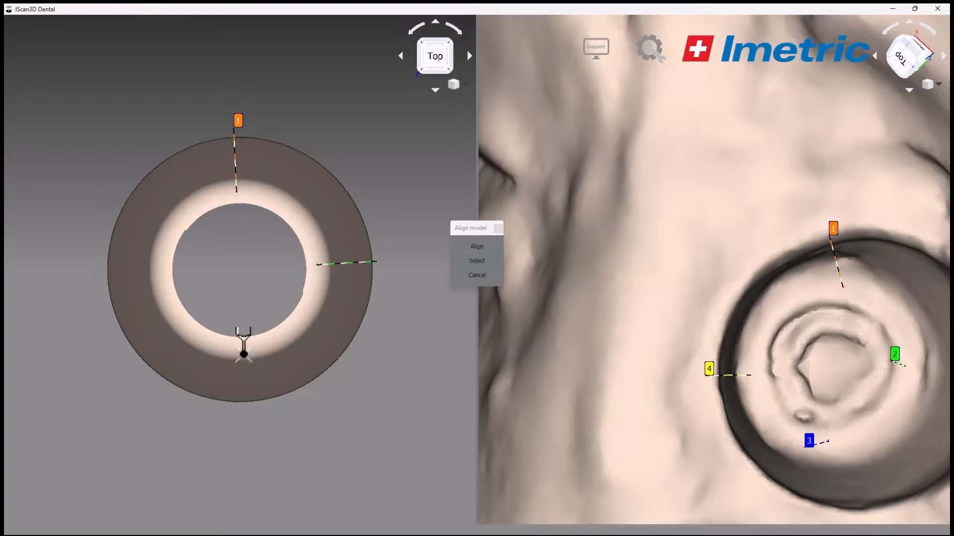
click(235, 351)
click(167, 276)
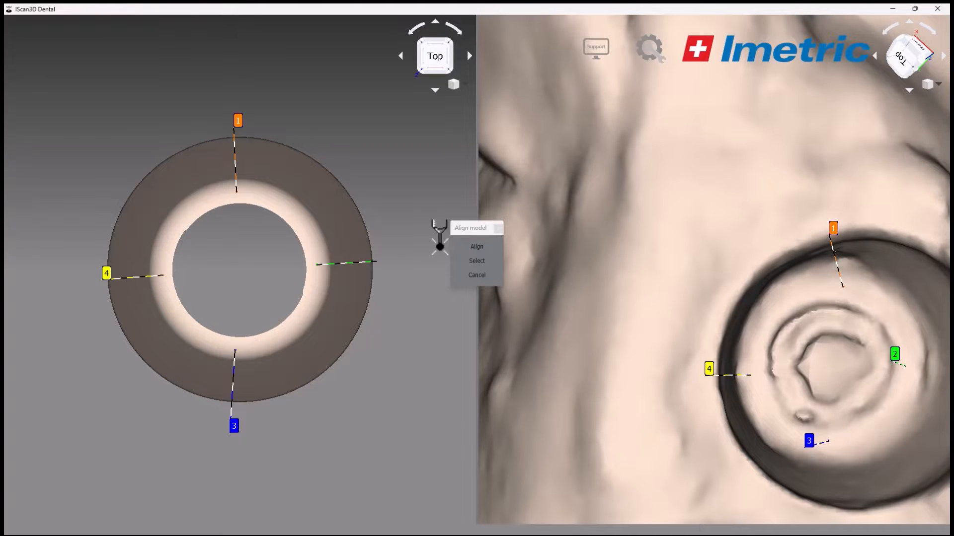
click(476, 247)
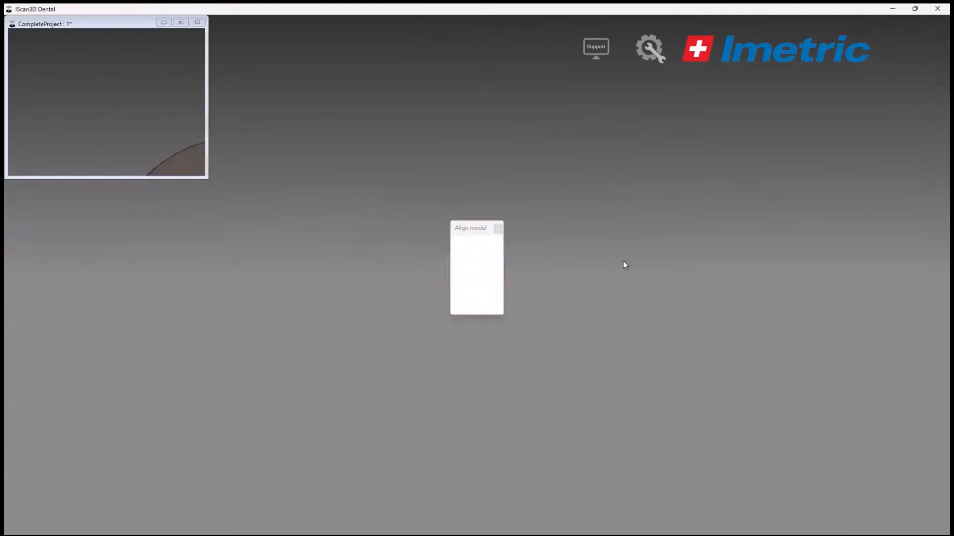
Mark four alignment points around the shoulder of the scanned white cap at tooth 14.
scroll(840, 288, up, 5)
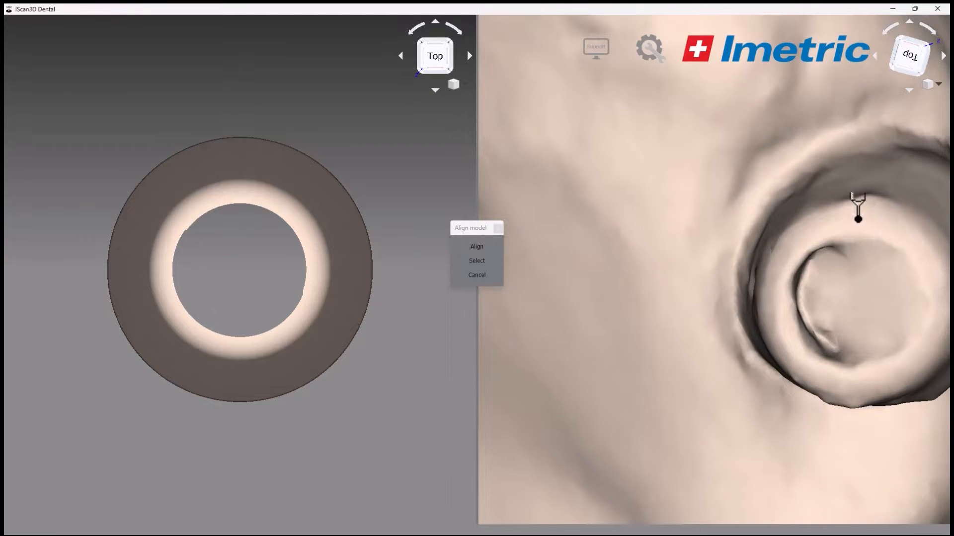
click(858, 218)
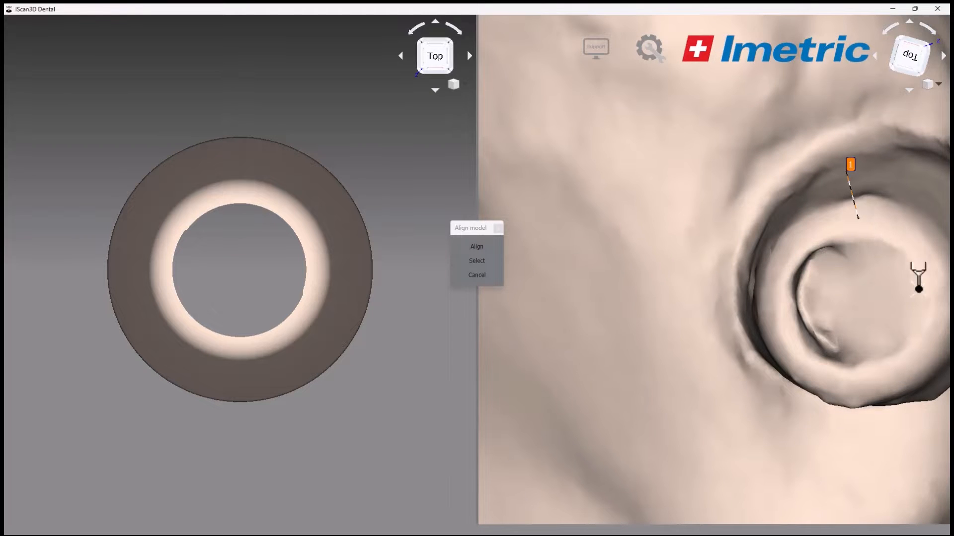
click(845, 380)
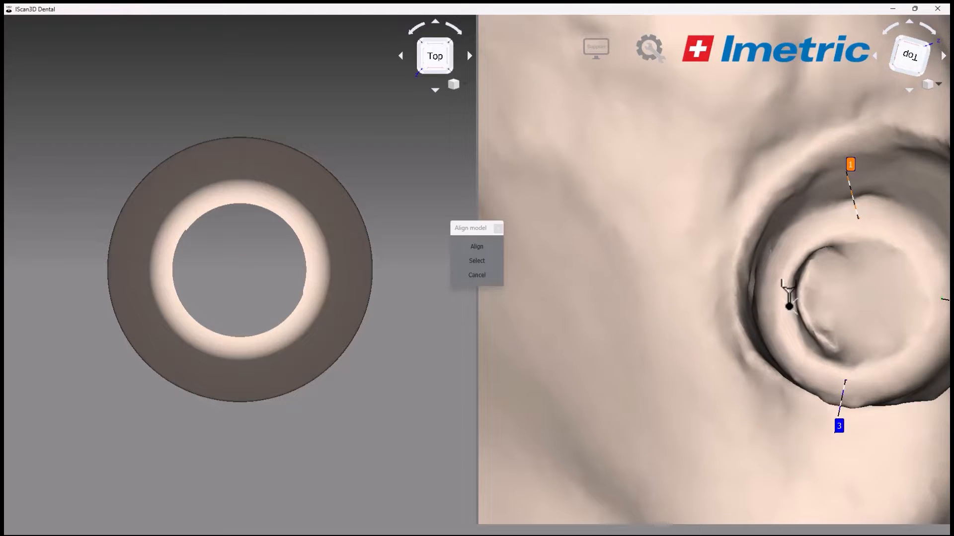
click(787, 304)
Mark four matching points around the library cap's ring, align it to the scanned cap at tooth 14, and confirm the implant positioning.
click(226, 194)
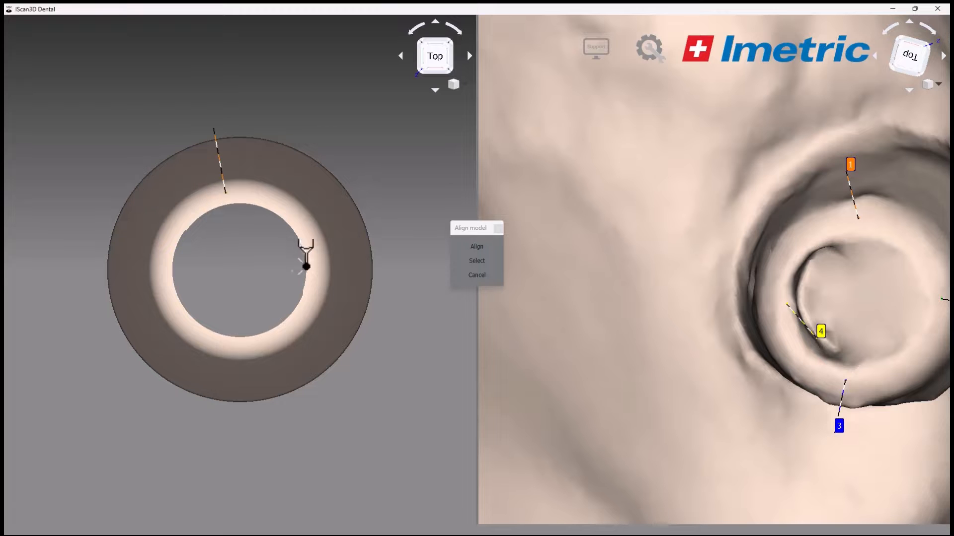
click(318, 269)
click(238, 350)
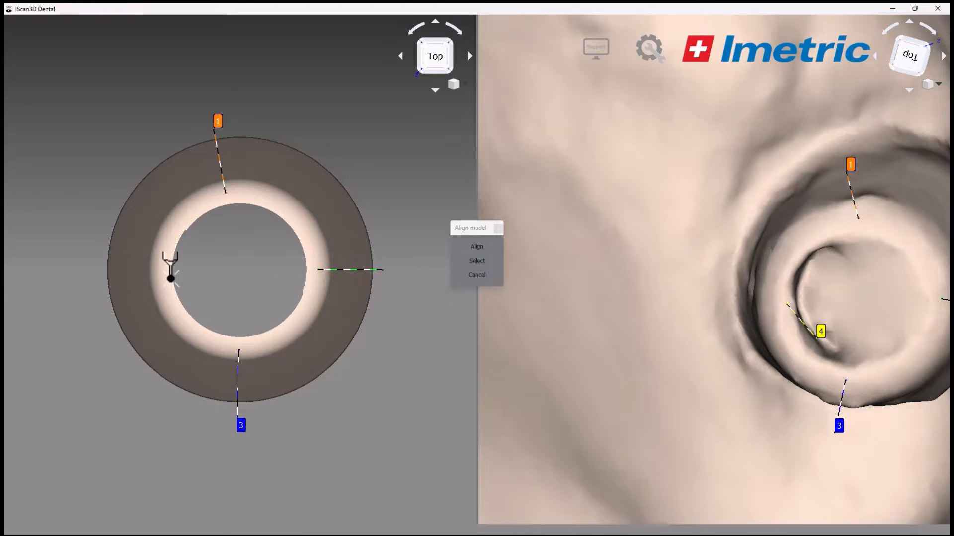
click(476, 247)
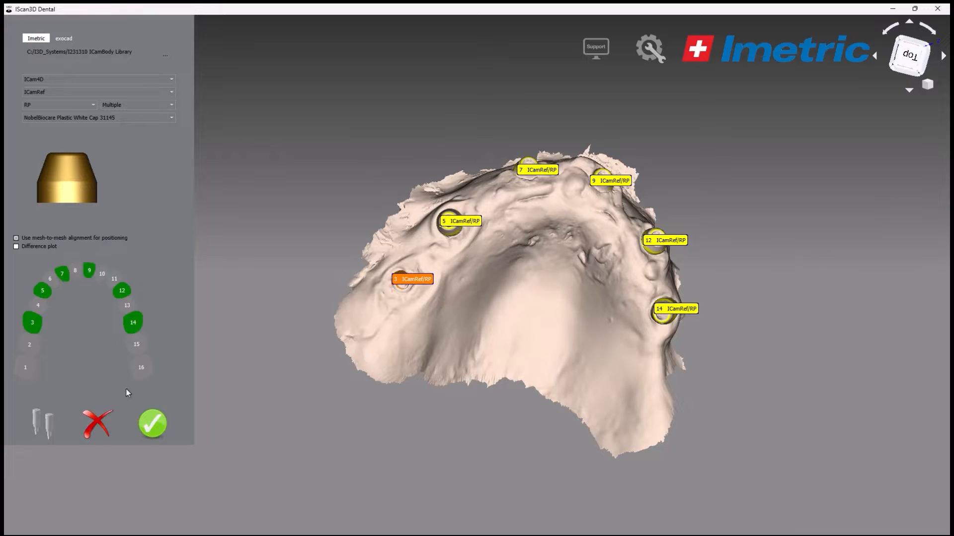
click(153, 430)
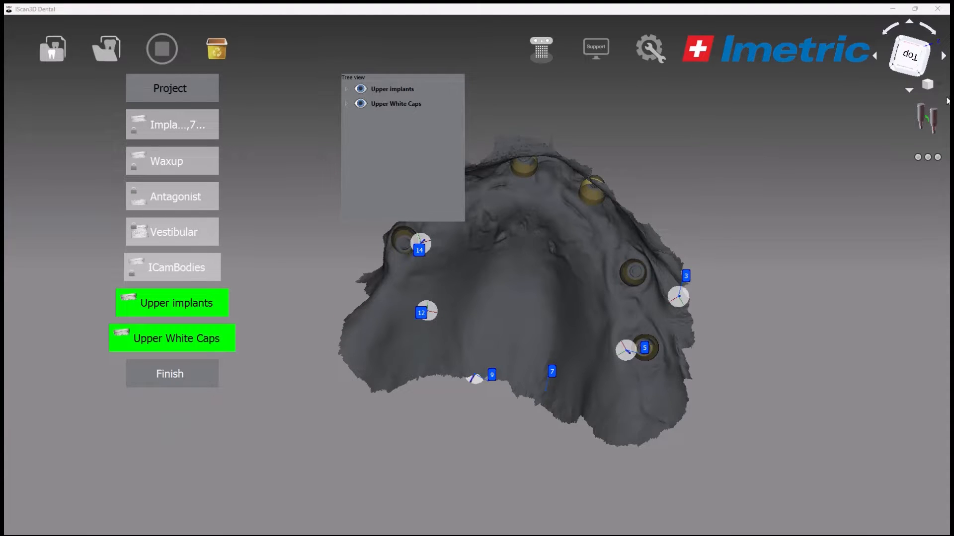
Compute the implant set transformation with Upper implants as moving set and Upper White Caps as fixed set, using only origin points.
click(918, 116)
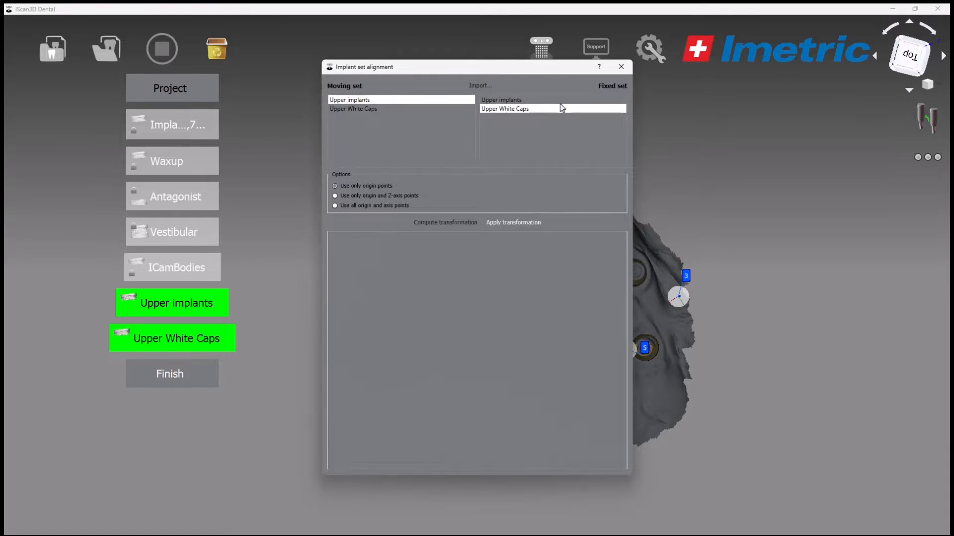
click(448, 222)
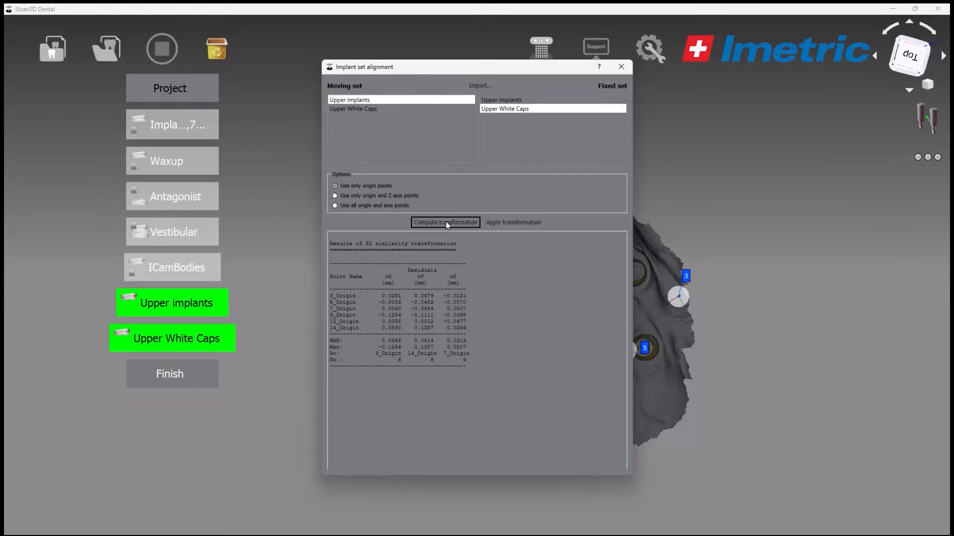
Apply the computed transformation to the Upper implants set and close the implant set alignment.
click(514, 224)
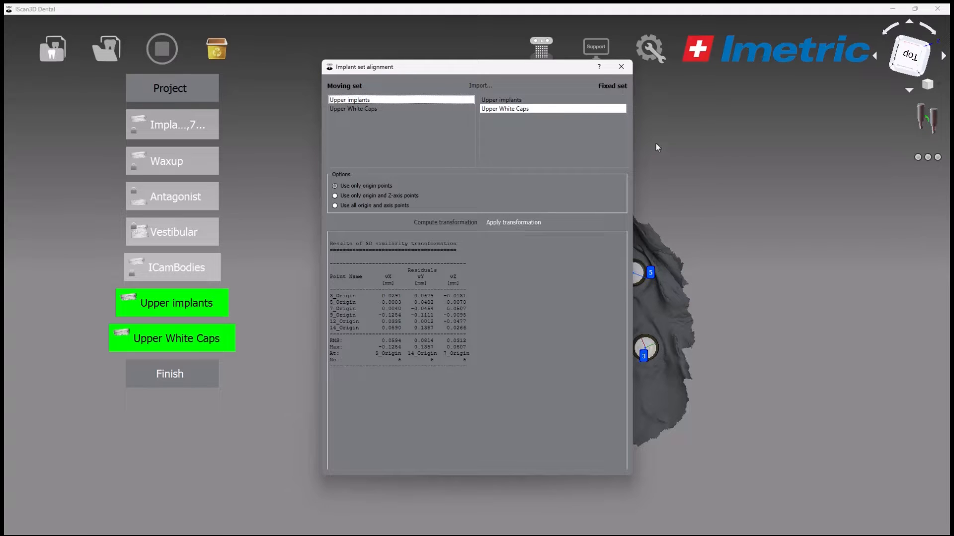
click(620, 68)
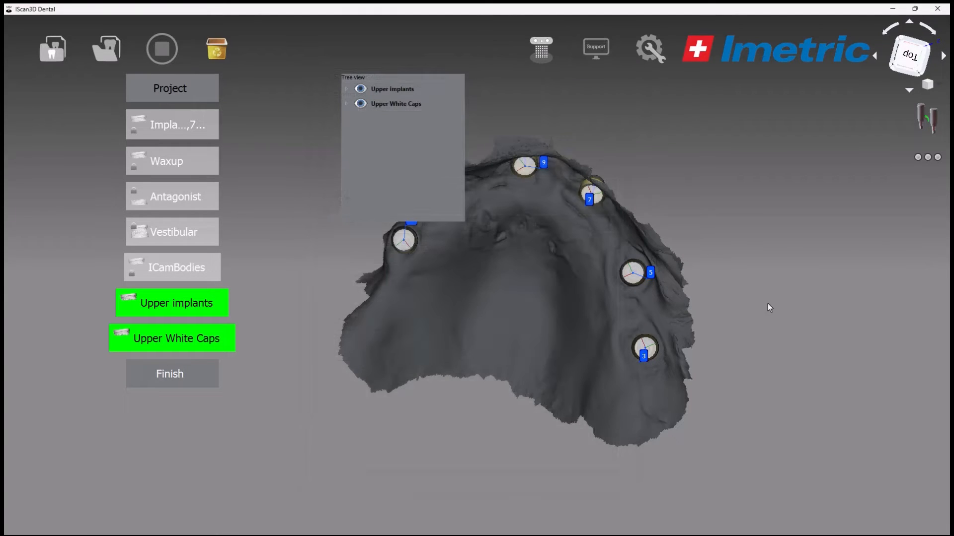
middle_drag(789, 290, 300, 309)
middle_drag(794, 358, 497, 407)
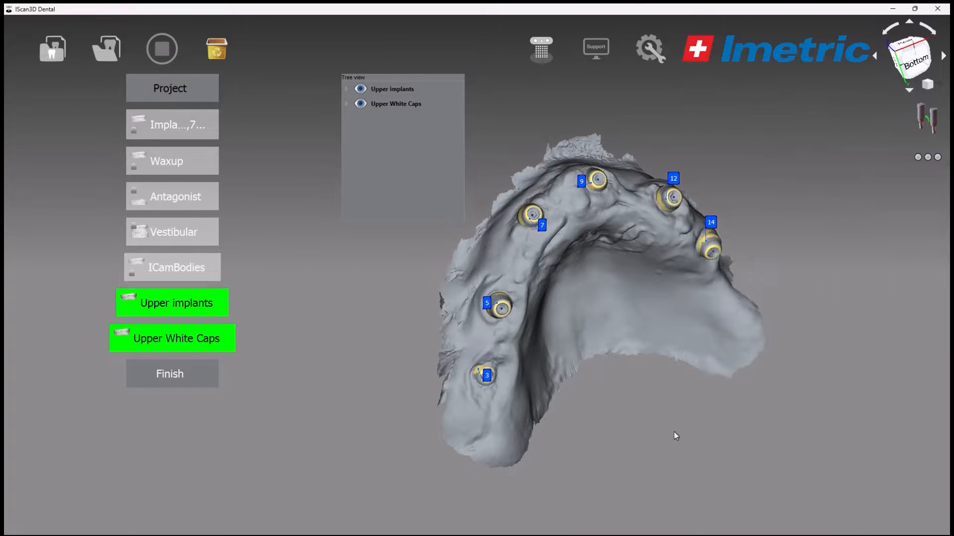
middle_drag(676, 437, 578, 430)
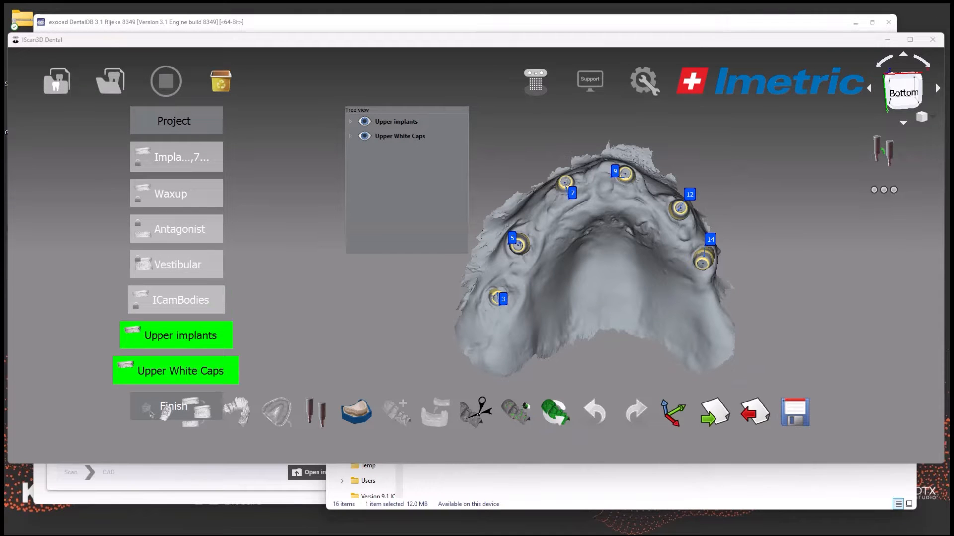
Save the project, exporting the Upper implants set as the implant positions for the upper jaw.
click(797, 414)
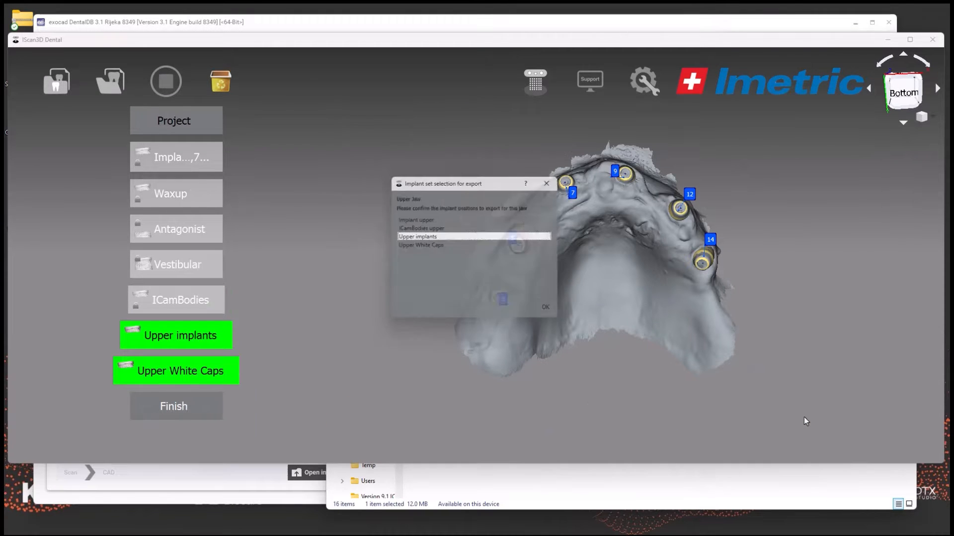
click(551, 312)
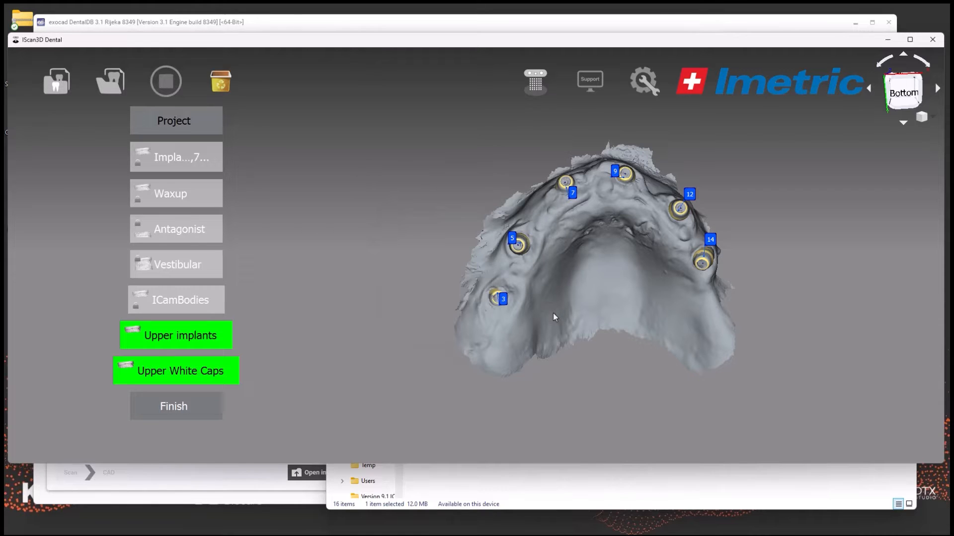
Switch to exocad DentalDB and start the Design of the current case.
click(887, 40)
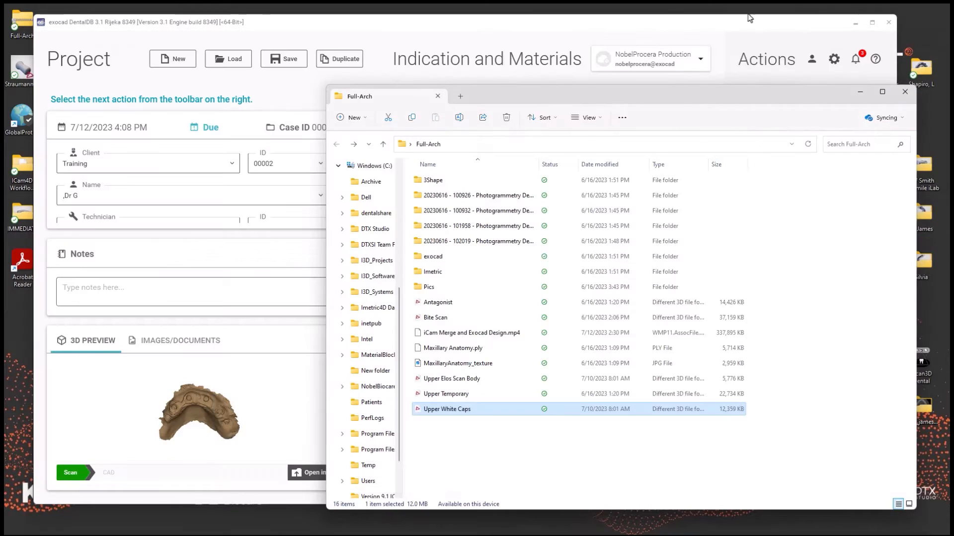
click(661, 28)
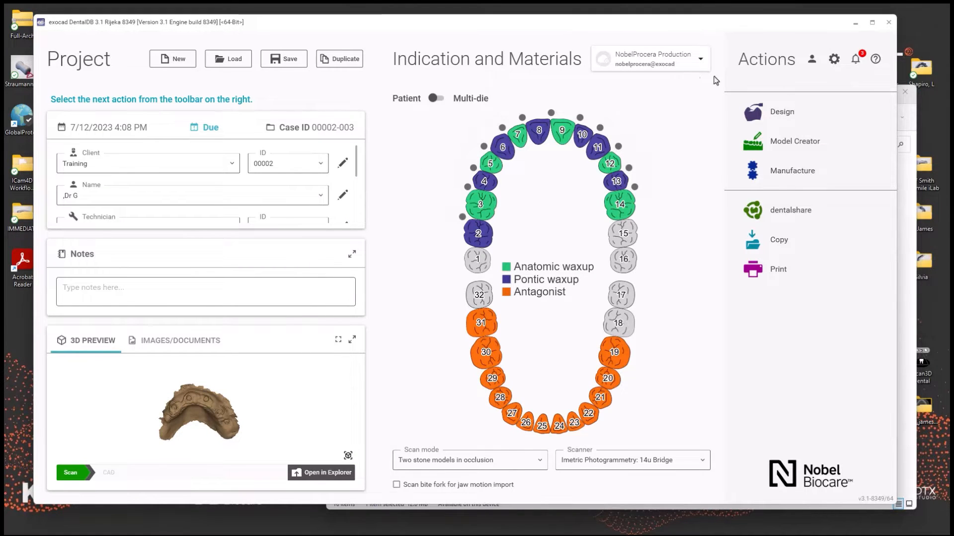
click(791, 114)
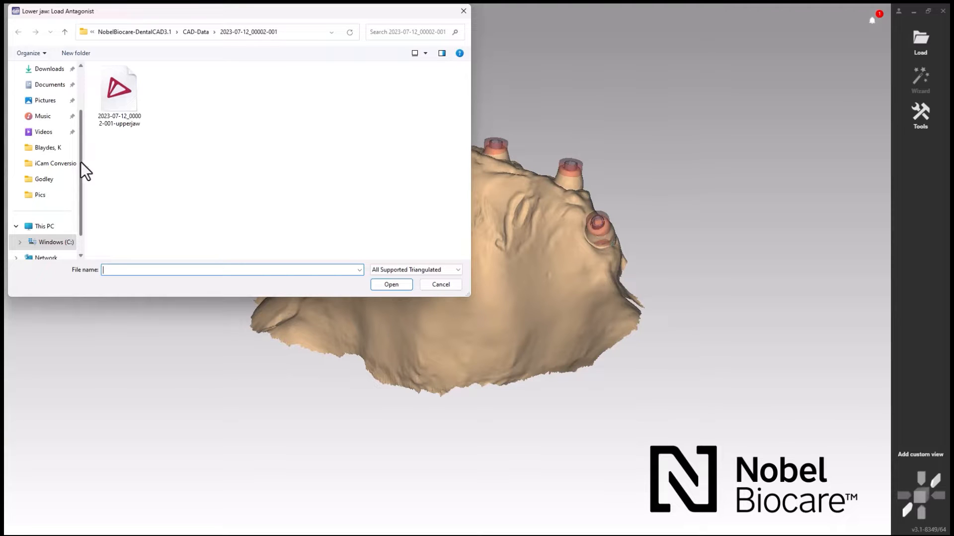
Load the Antagonist file from the desktop's Full-Arch folder as the lower jaw antagonist.
scroll(80, 162, up, 3)
click(48, 122)
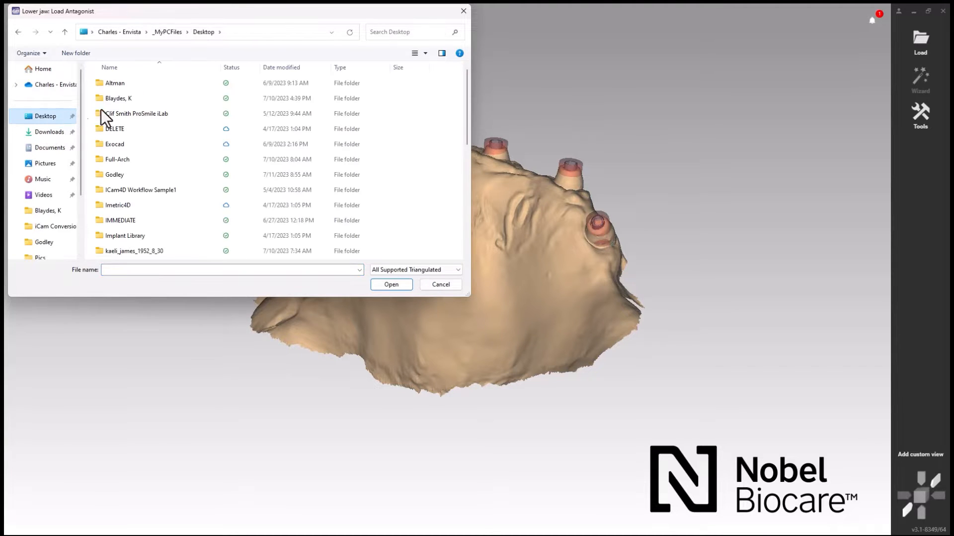
double_click(134, 160)
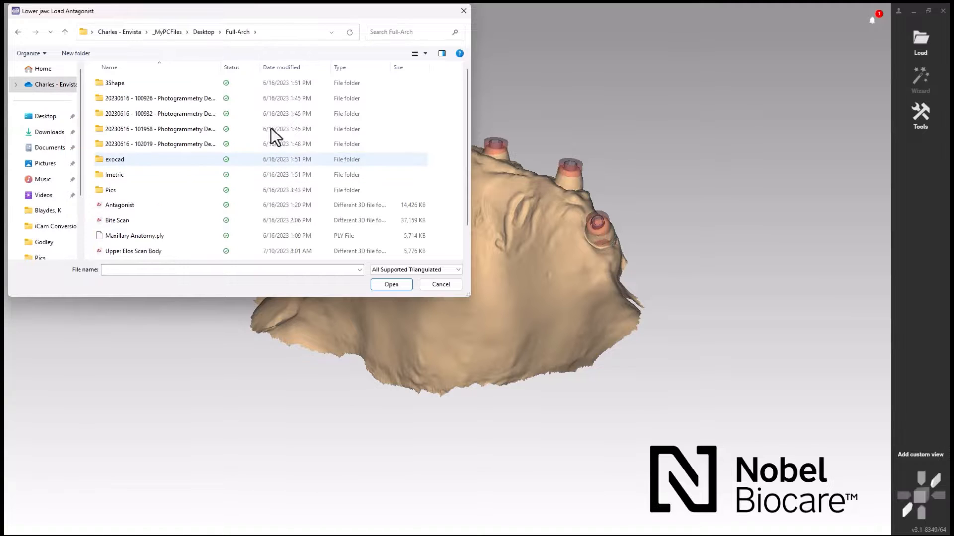
click(186, 207)
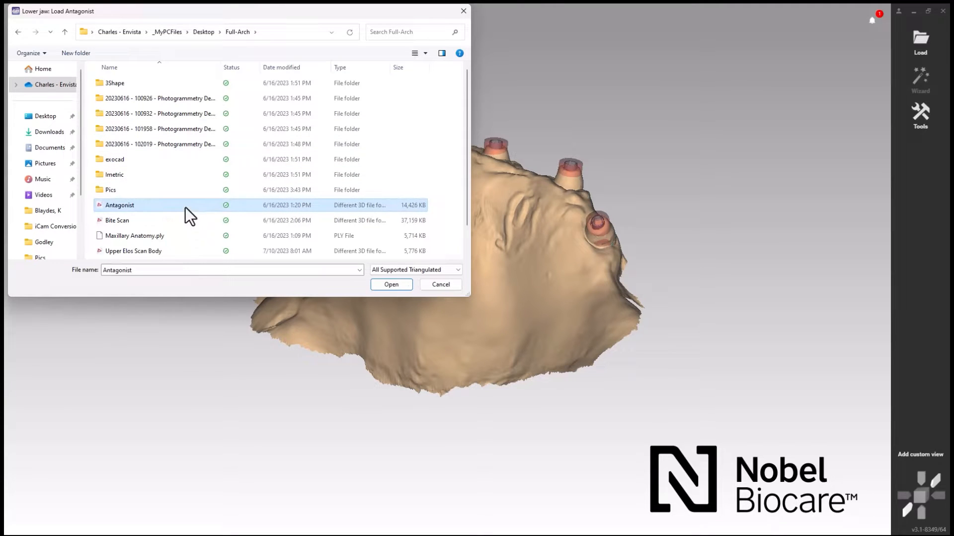
click(409, 287)
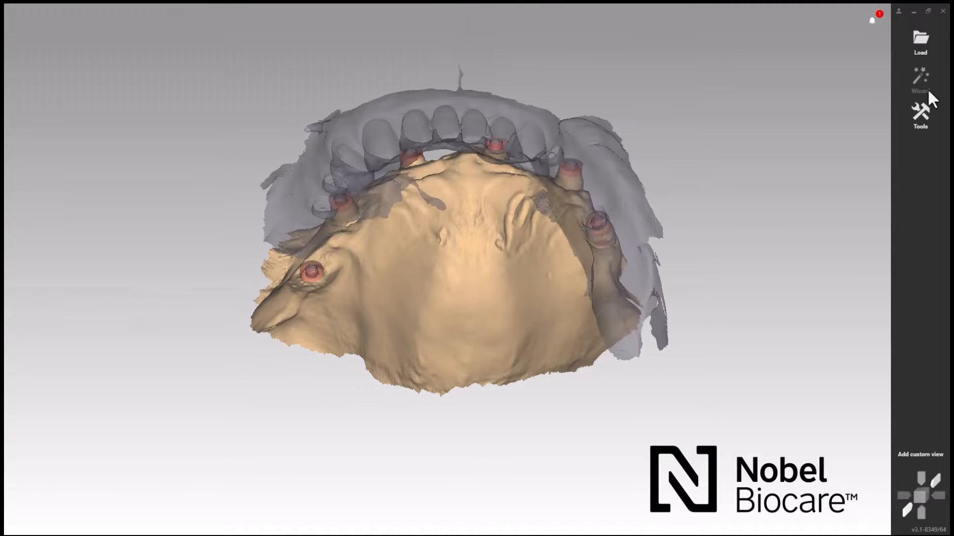
Start the design wizard, switch to Expert mode, and add the Upper Temporary file as a pre-op scan mesh.
click(928, 90)
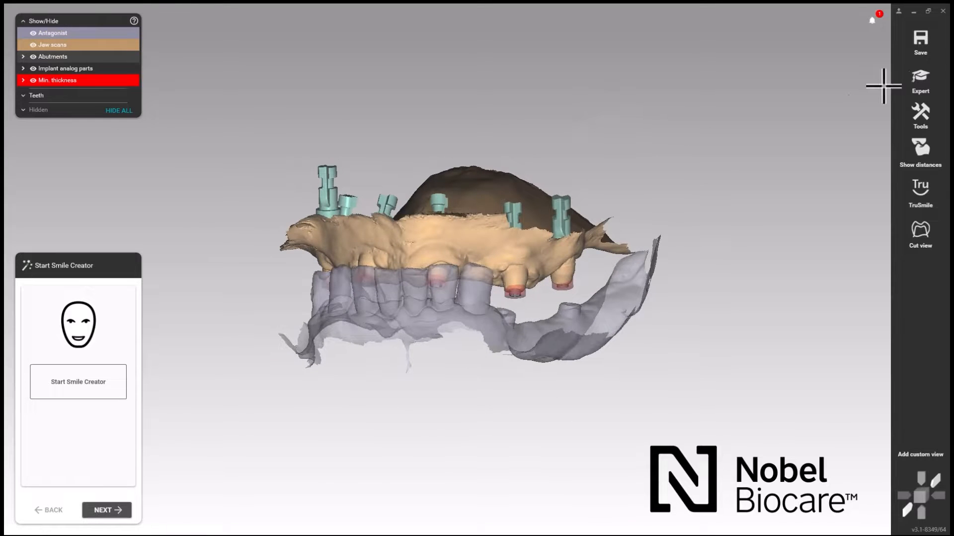
click(919, 86)
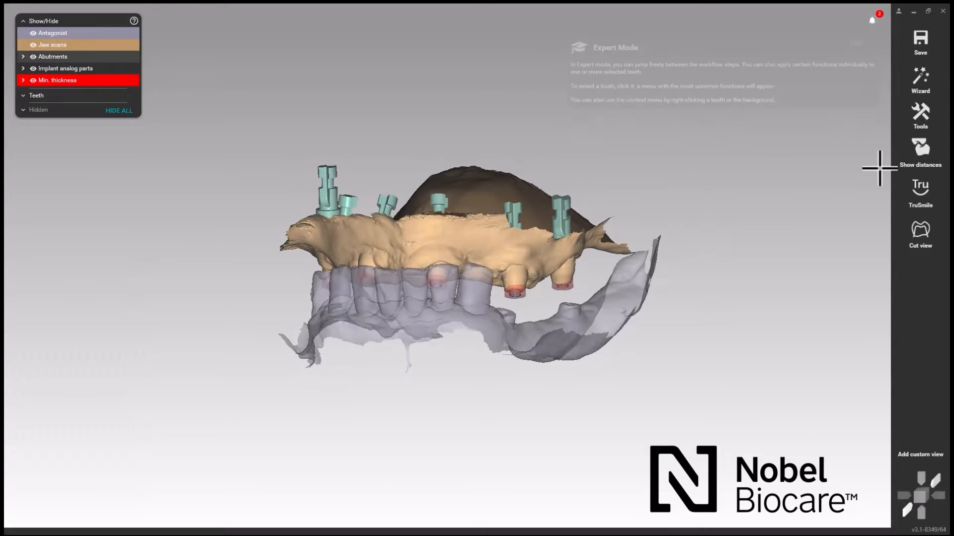
click(922, 114)
click(767, 348)
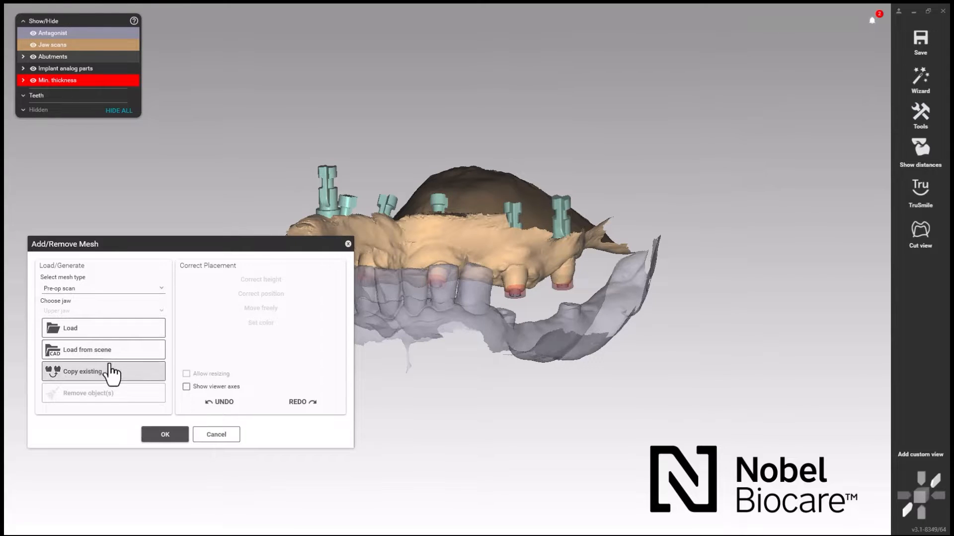
click(121, 330)
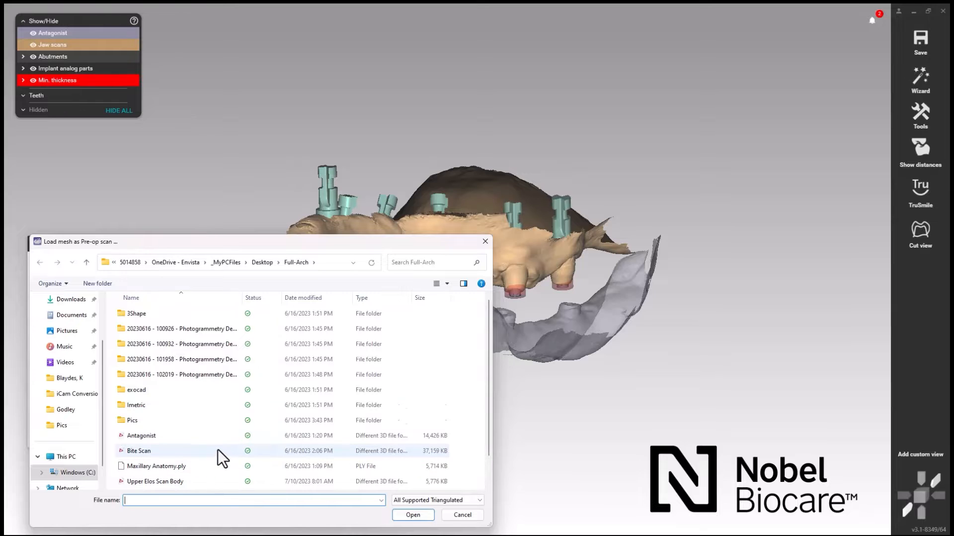
scroll(204, 462, down, 1)
click(188, 470)
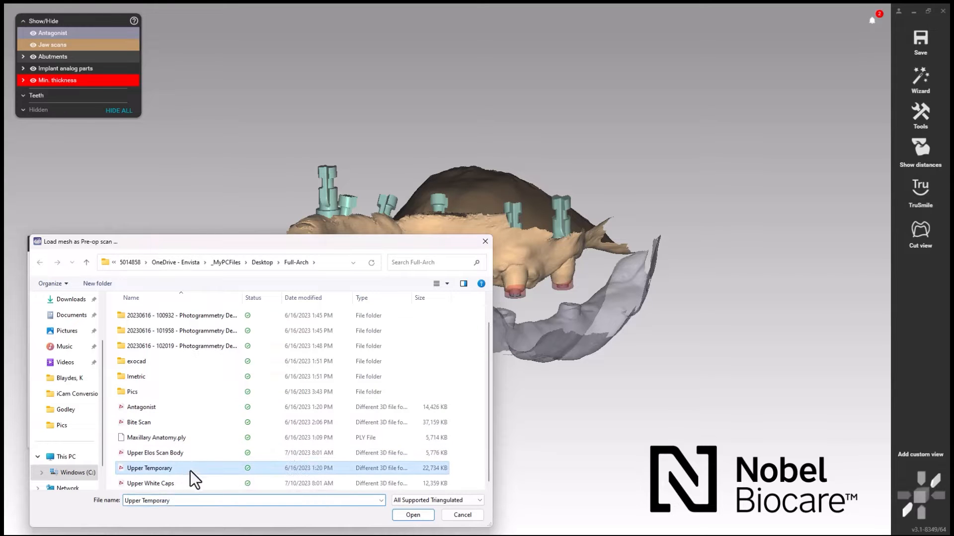
click(399, 515)
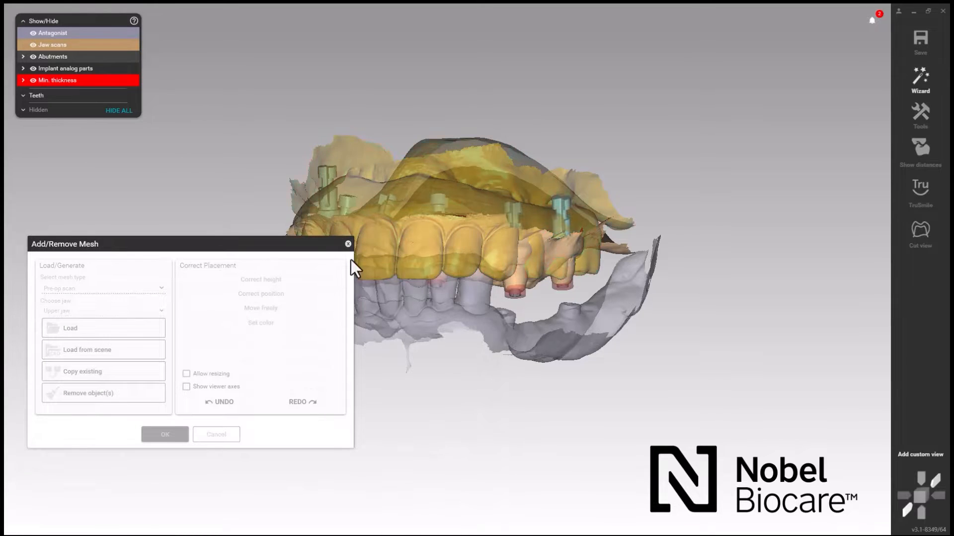
click(160, 470)
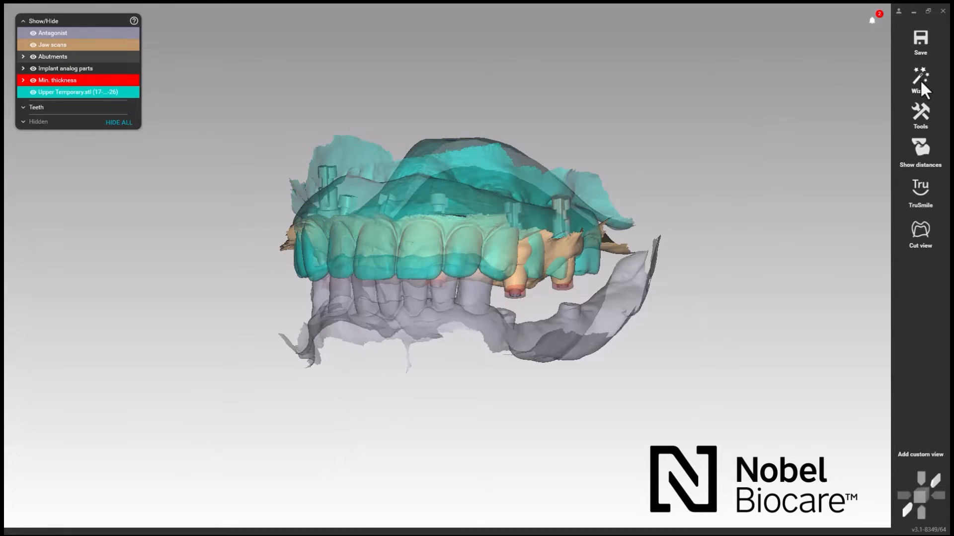
Add the Bite Scan file to the scene as a generic visualization mesh.
click(923, 116)
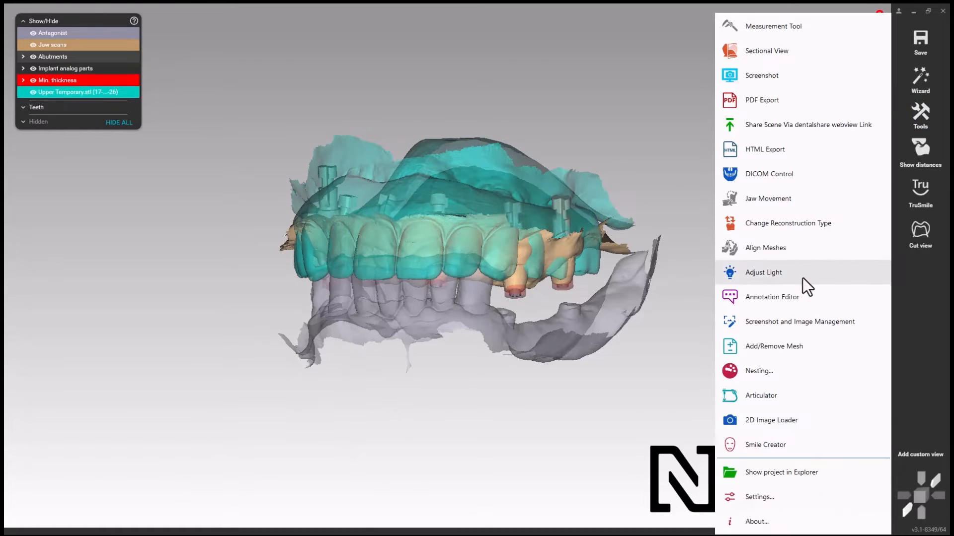
click(795, 346)
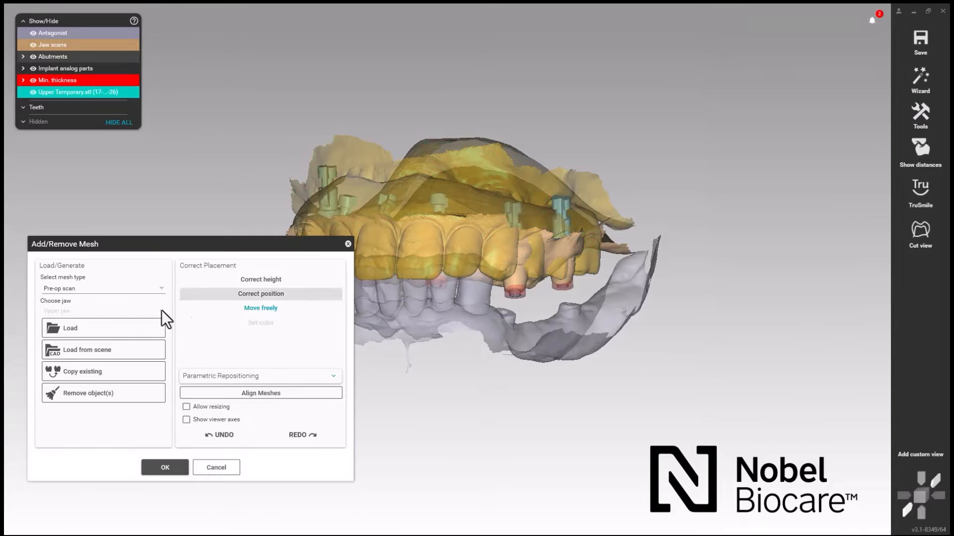
click(127, 288)
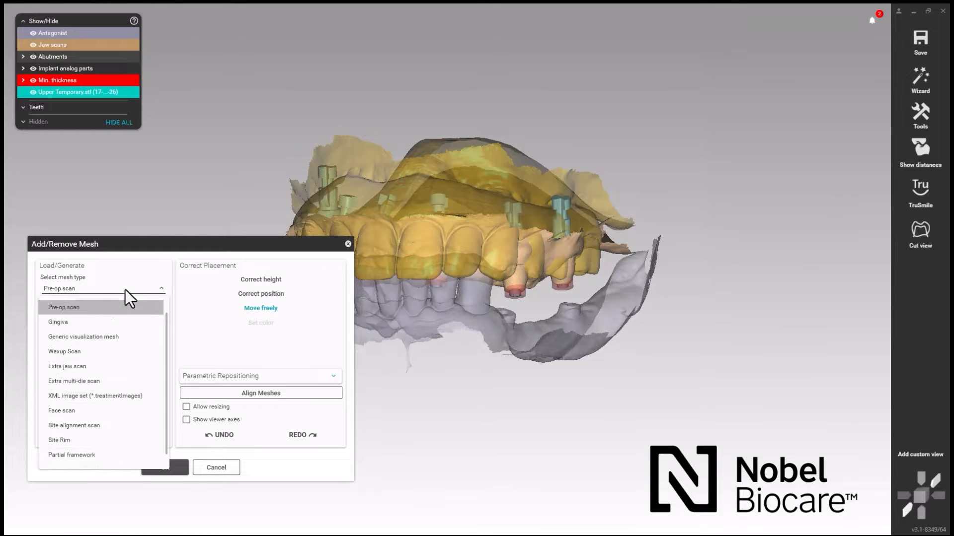
click(82, 338)
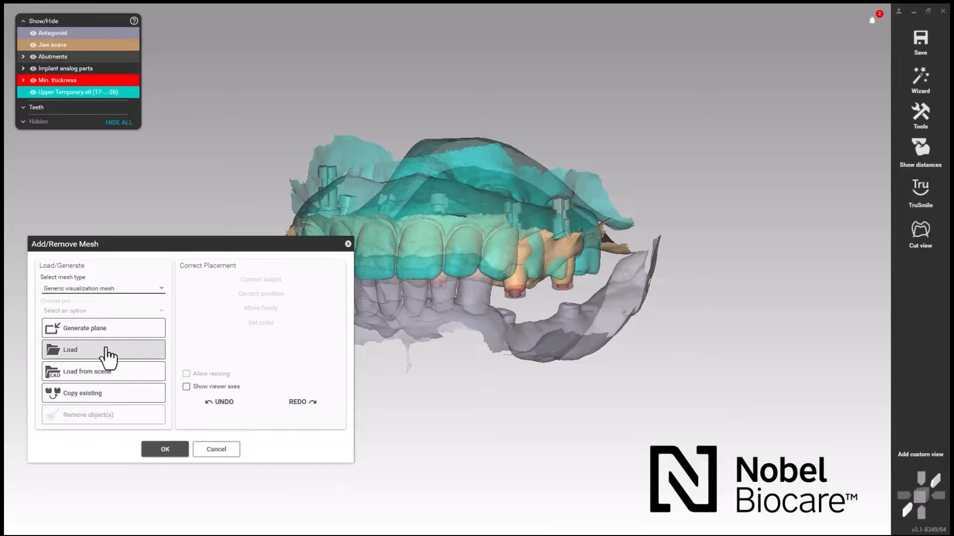
click(106, 349)
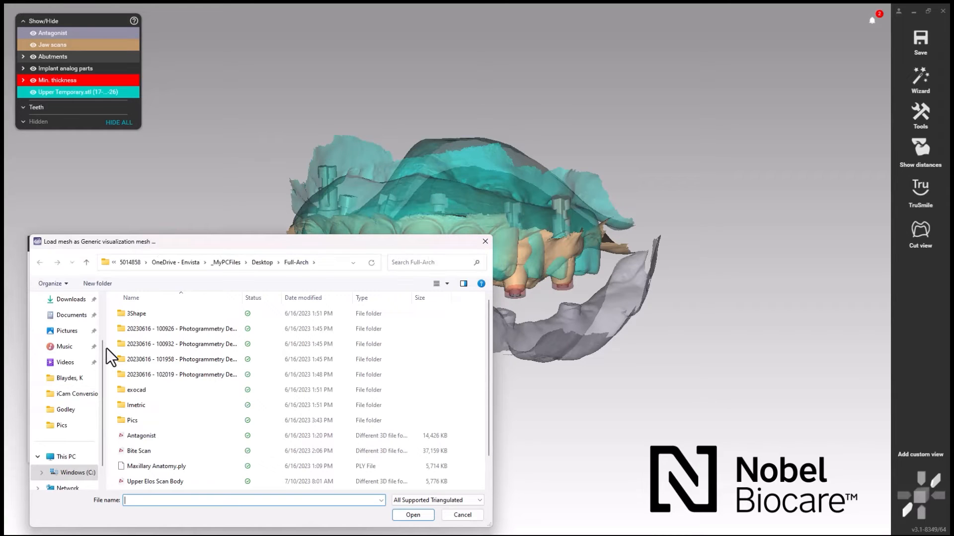
click(215, 451)
click(411, 515)
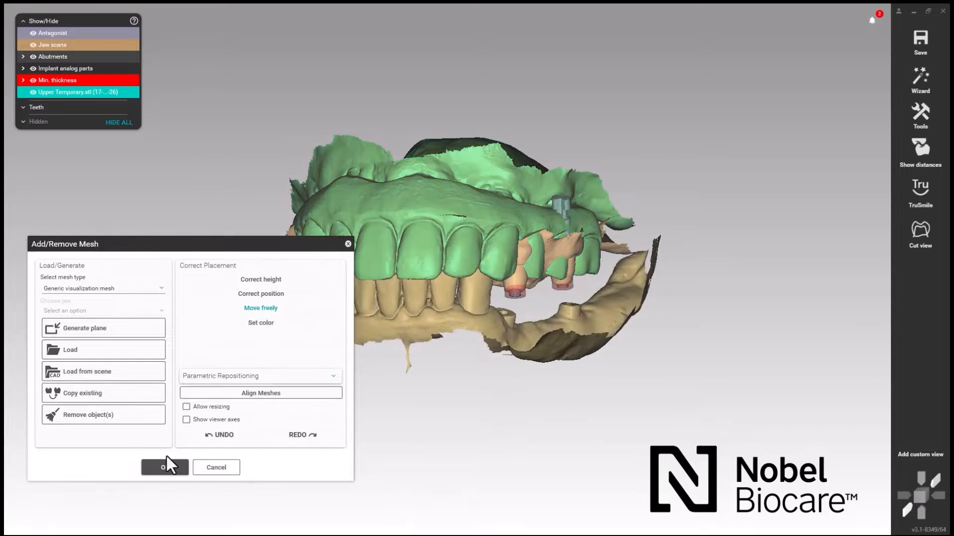
click(166, 468)
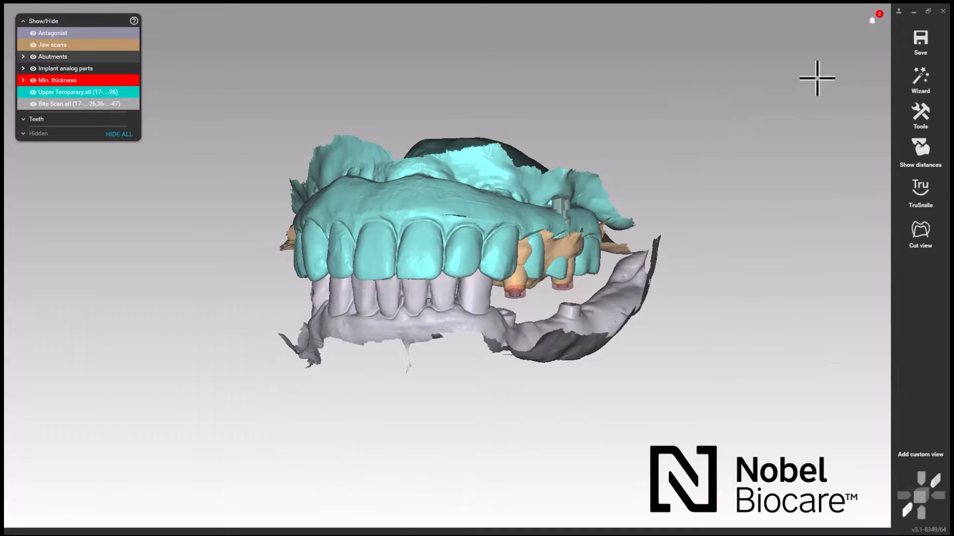
Start Align Meshes, hide the Antagonist and Bite Scan meshes, and make the Upper Temporary mesh fully opaque.
click(917, 120)
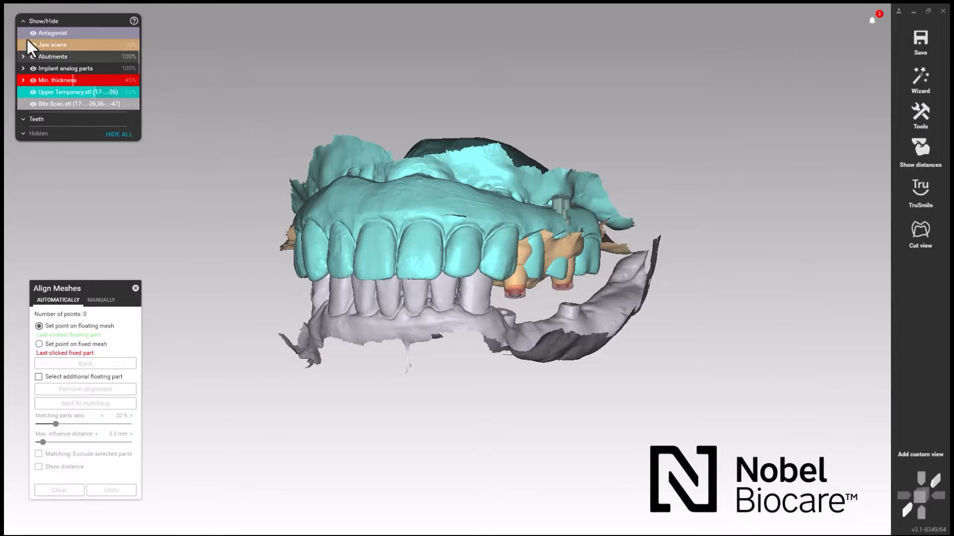
click(32, 32)
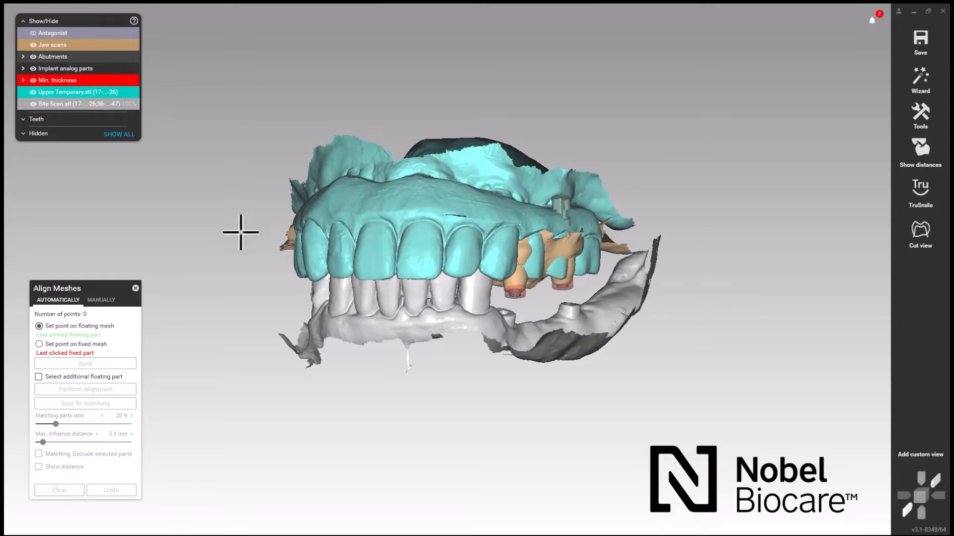
click(32, 103)
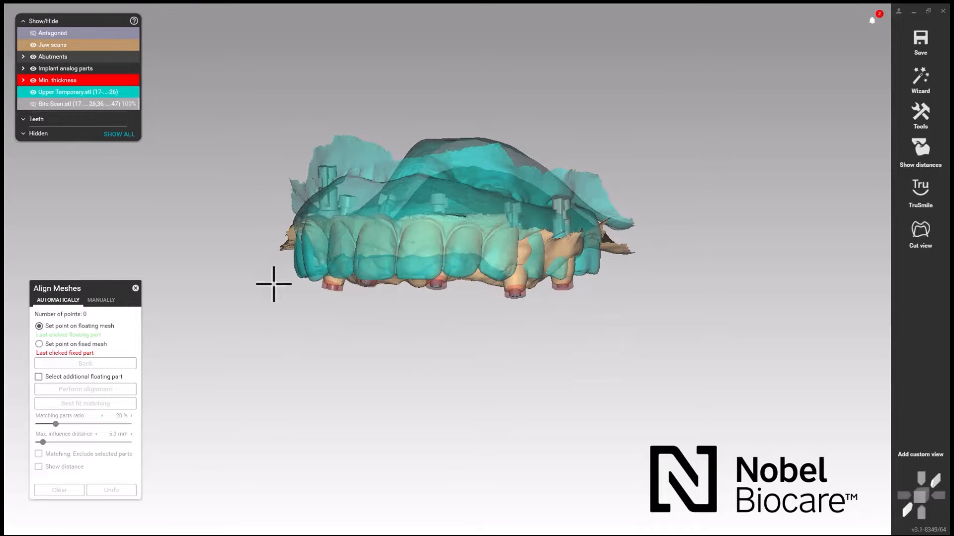
drag(96, 94, 142, 94)
right_drag(376, 343, 367, 347)
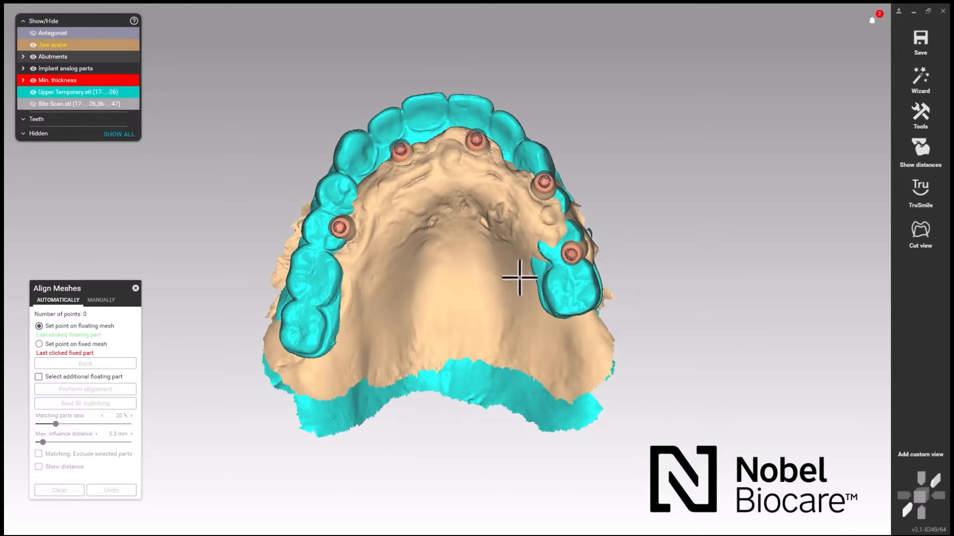
Manually move the Upper Temporary mesh sideways until it sits clear of the upper jaw scan.
click(100, 300)
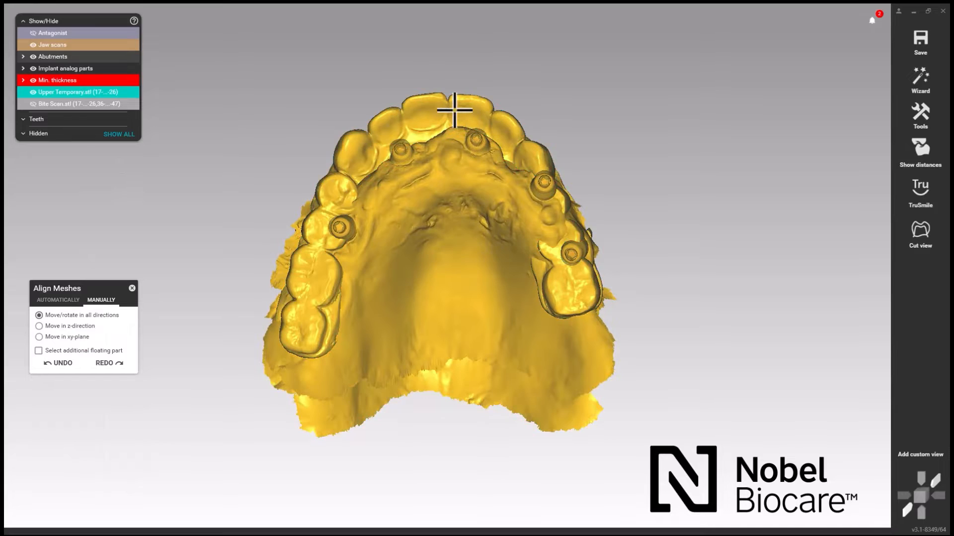
drag(507, 103, 774, 89)
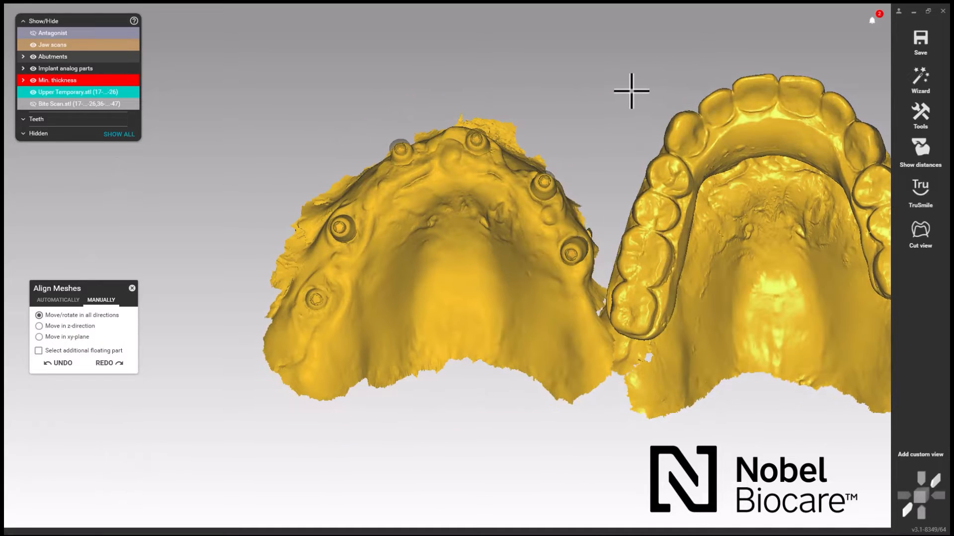
middle_drag(630, 90, 536, 101)
scroll(536, 102, down, 2)
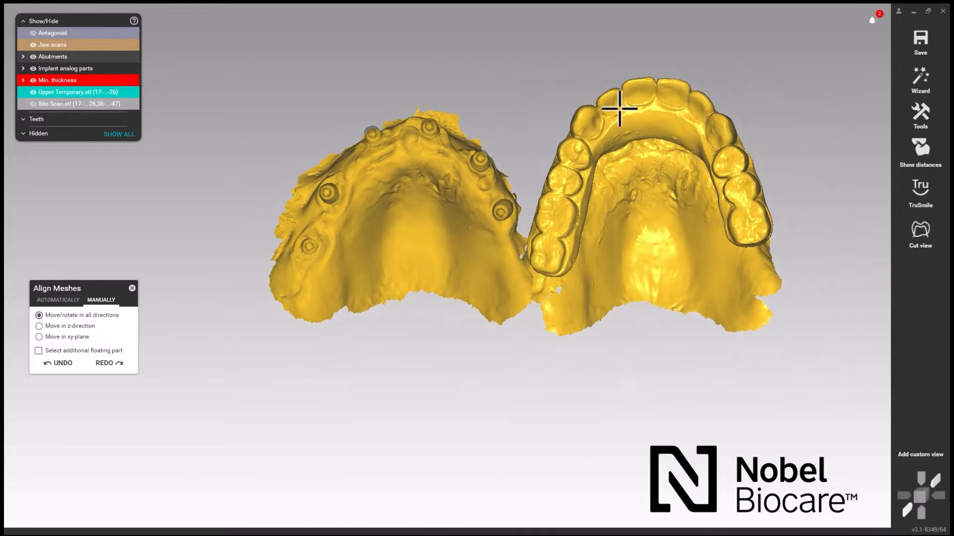
drag(633, 107, 687, 107)
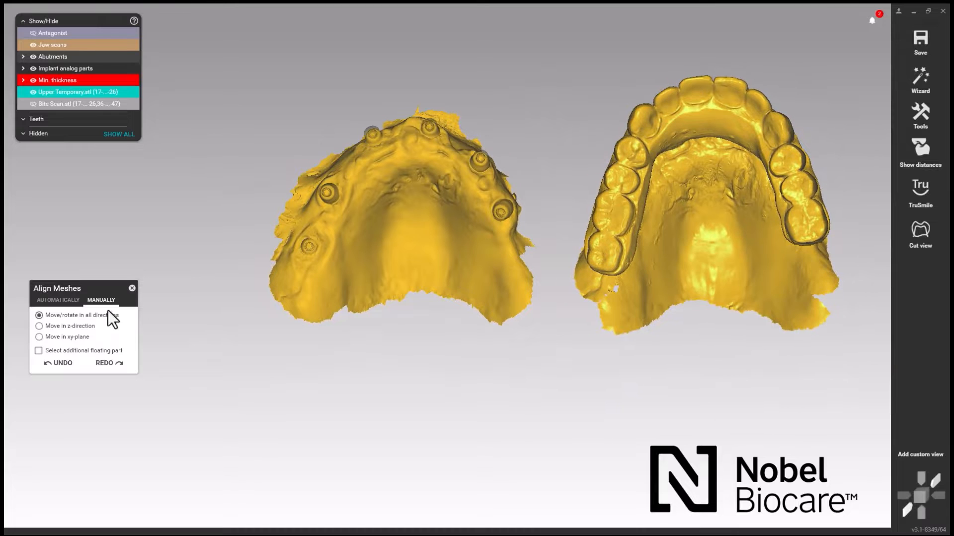
Mark four matching point pairs on the palate of the Upper Temporary mesh and the upper jaw scan for automatic alignment.
click(53, 301)
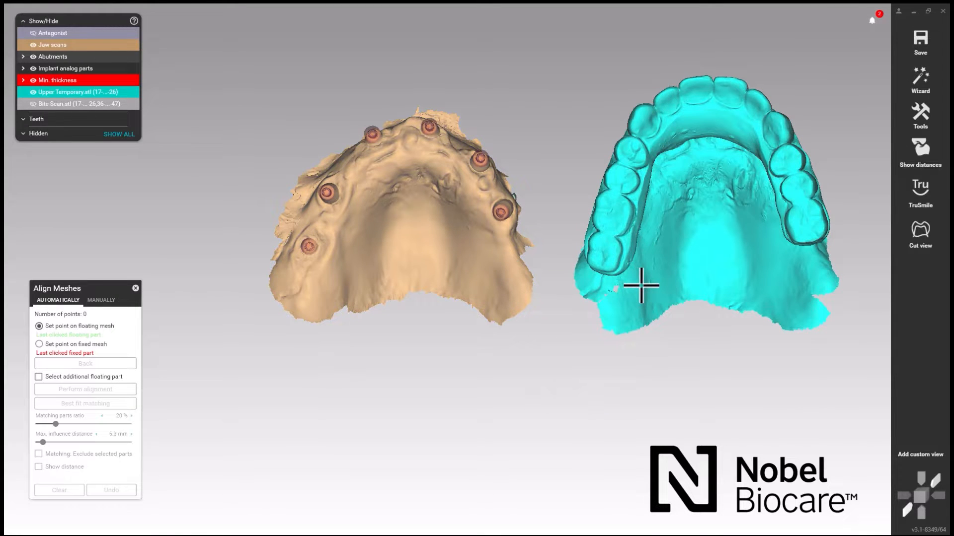
click(742, 175)
click(445, 180)
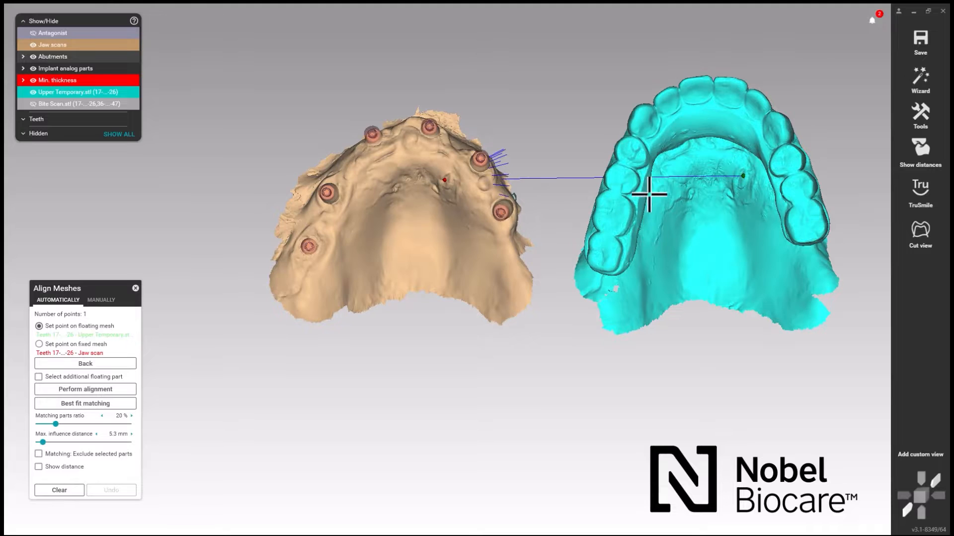
click(690, 194)
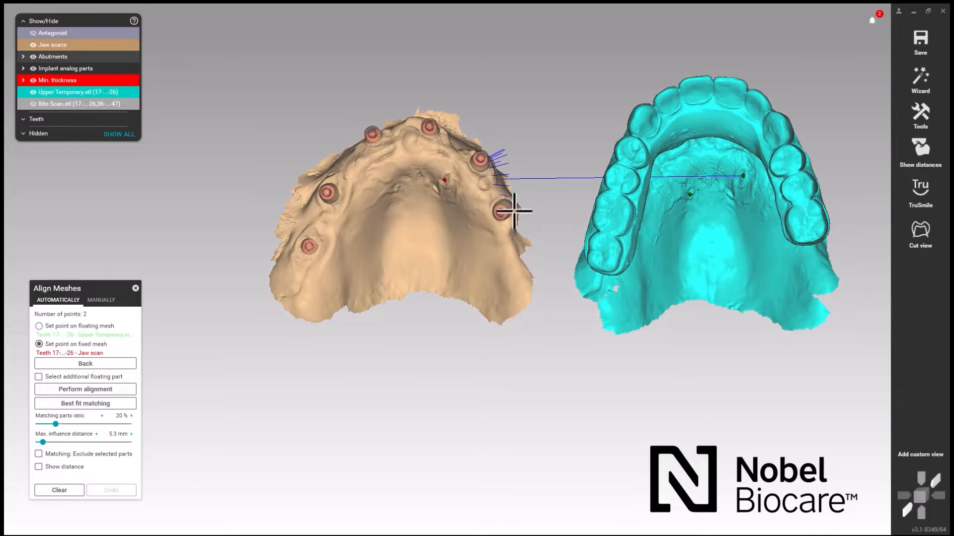
click(396, 187)
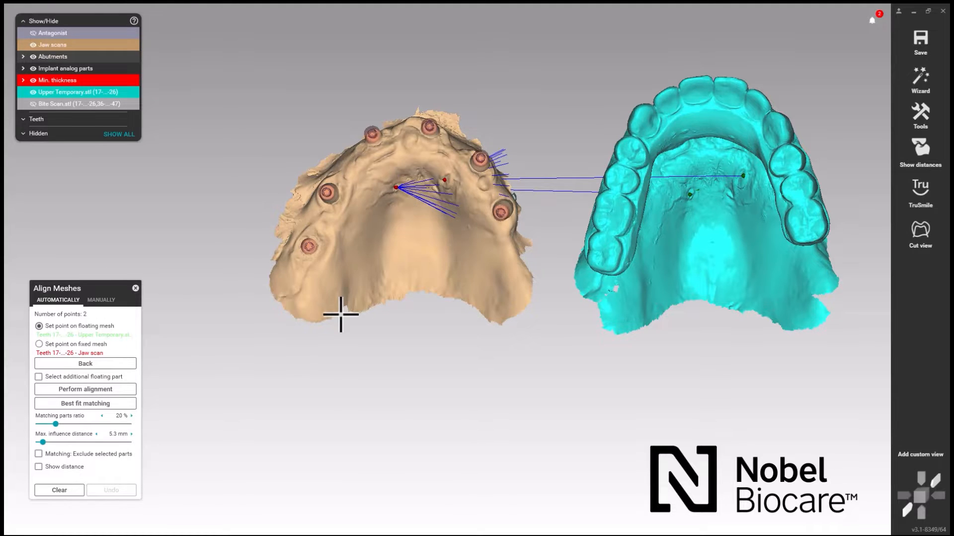
click(644, 291)
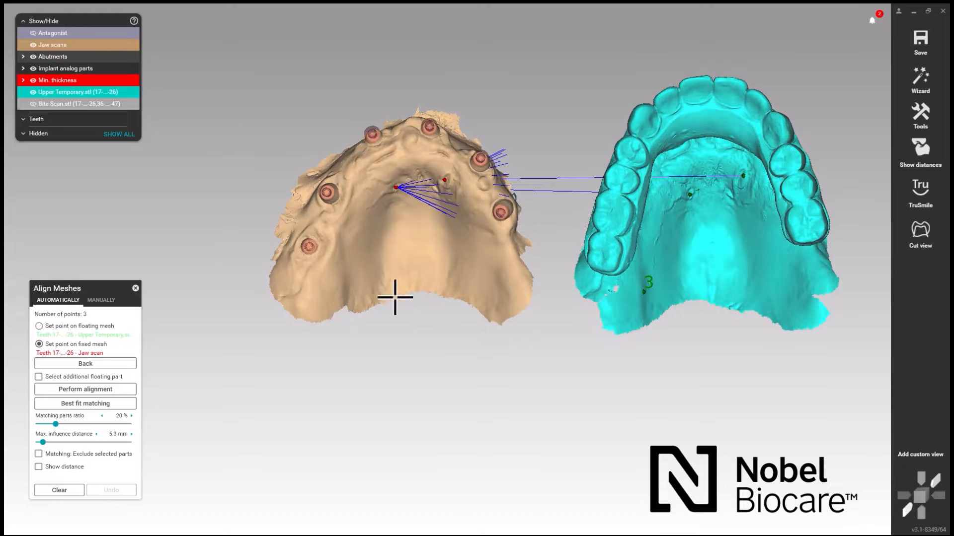
click(342, 289)
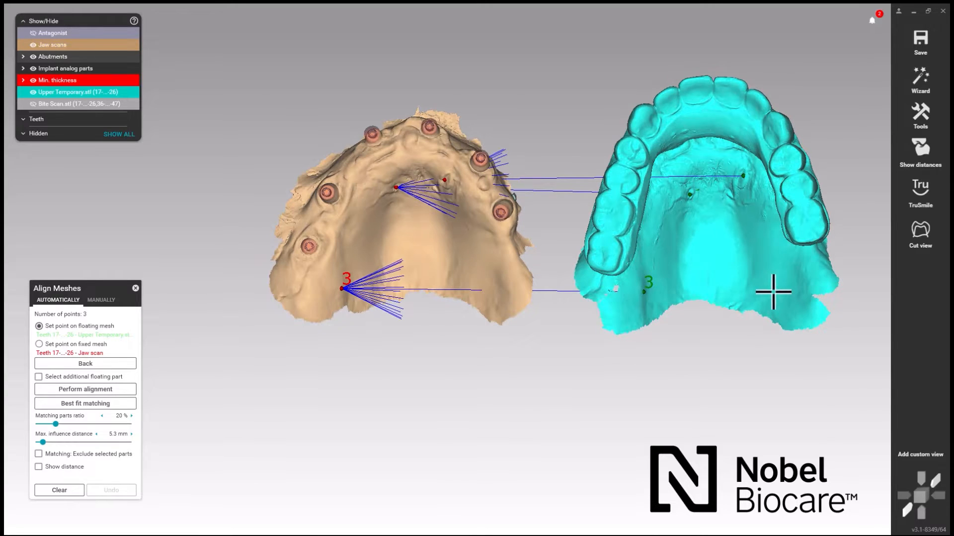
click(800, 276)
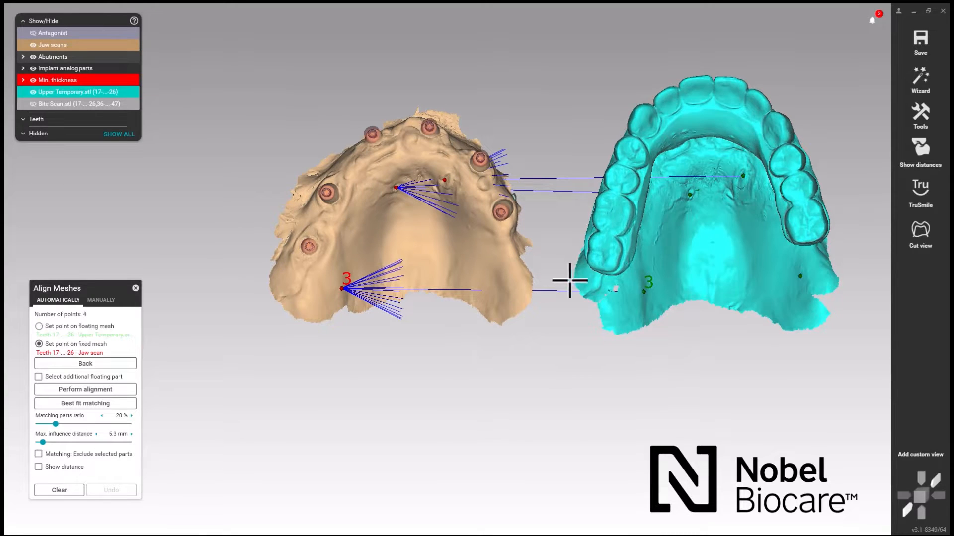
click(501, 283)
Align the Upper Temporary mesh to the jaw scan, refine it with best fit matching and a distance check, and clear the points.
click(125, 390)
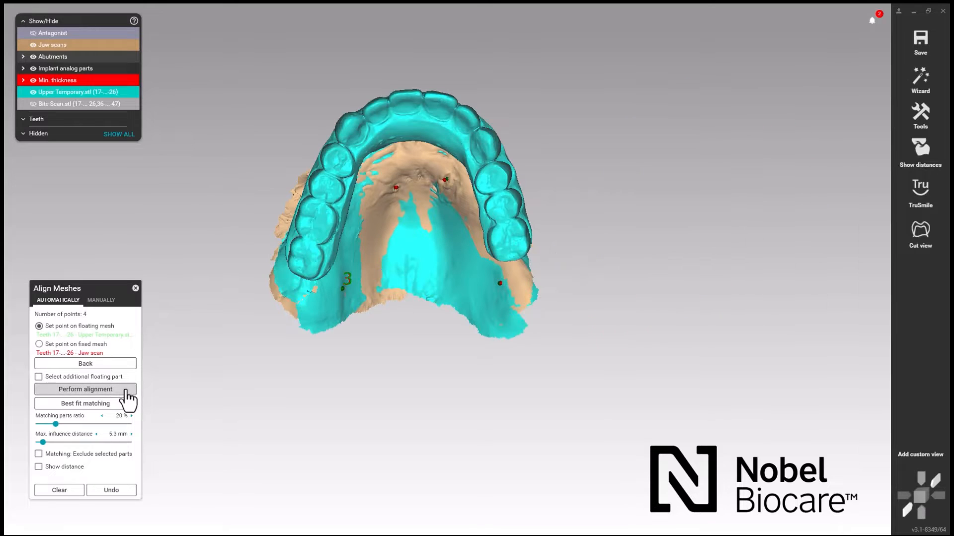
click(122, 403)
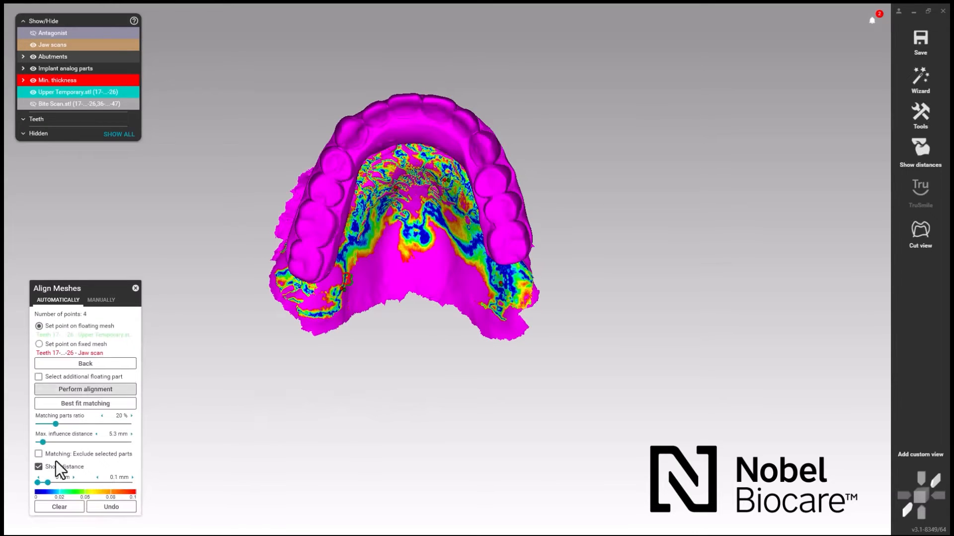
click(59, 507)
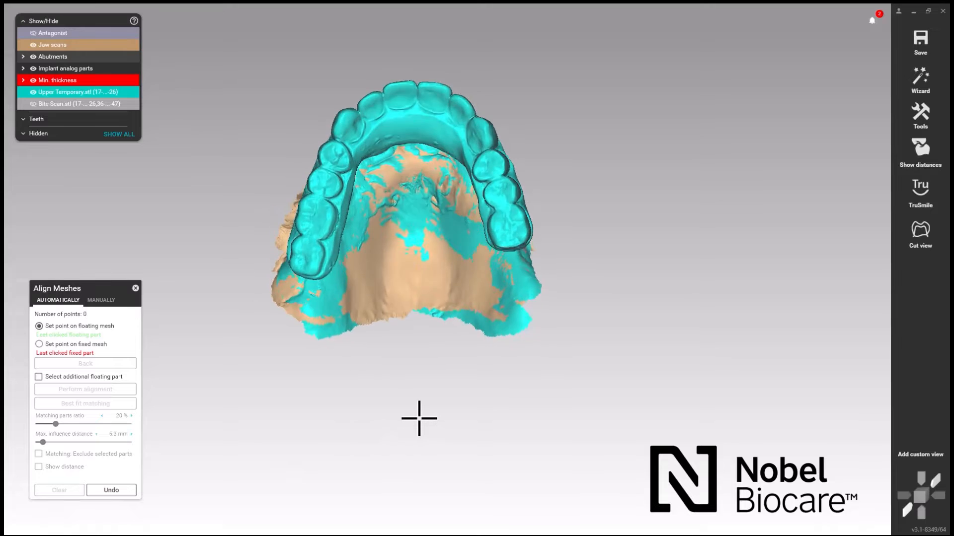
right_drag(419, 418, 418, 423)
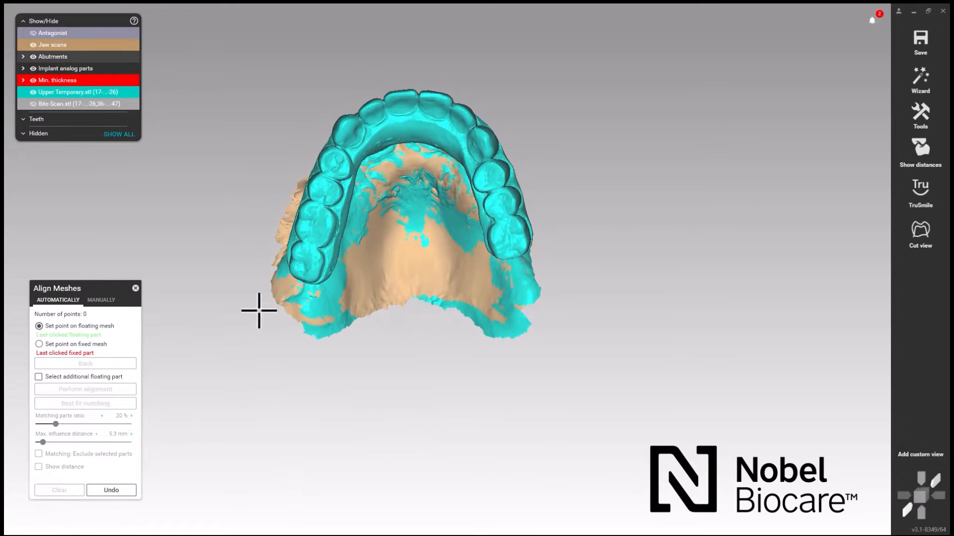
click(134, 289)
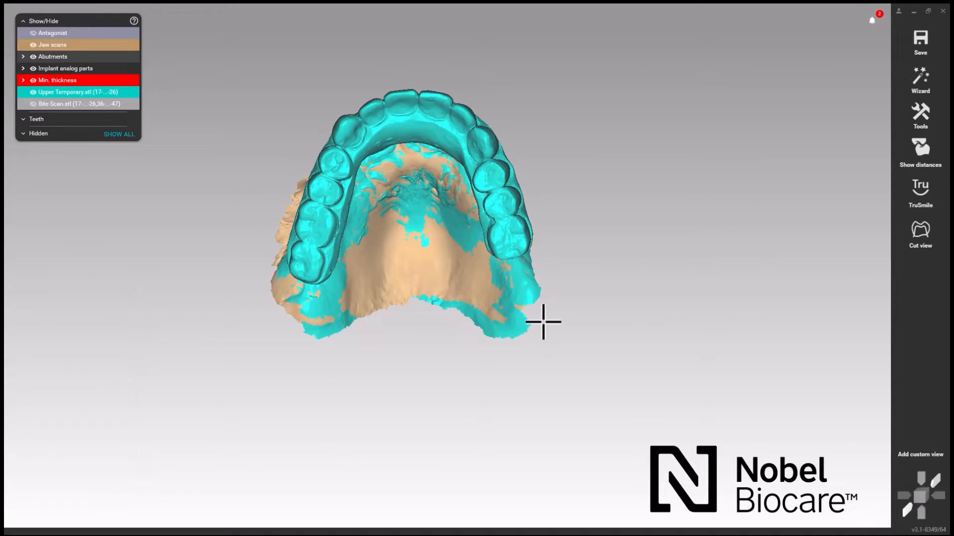
Restart Align Meshes, show the Bite Scan mesh, and manually move it sideways until it sits clear of the Upper Temporary mesh.
click(922, 108)
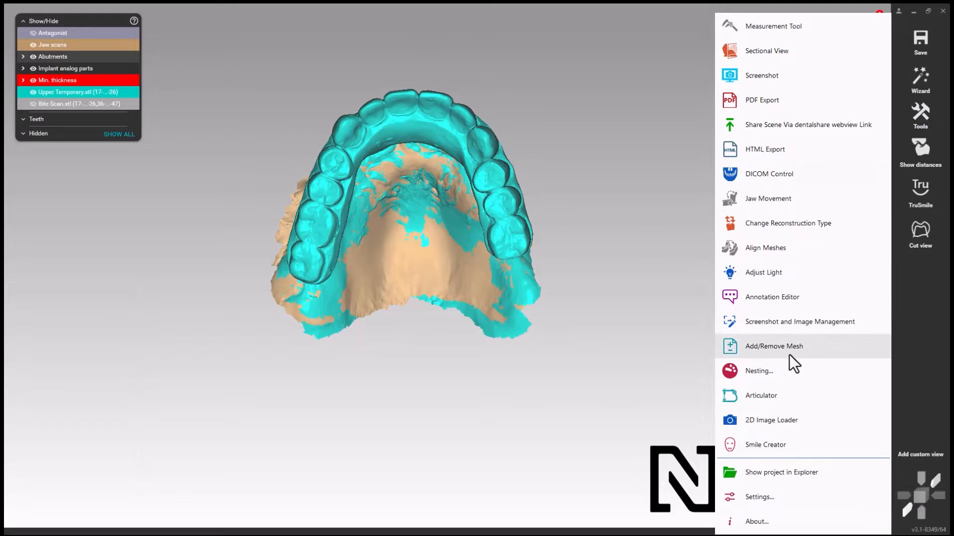
click(790, 248)
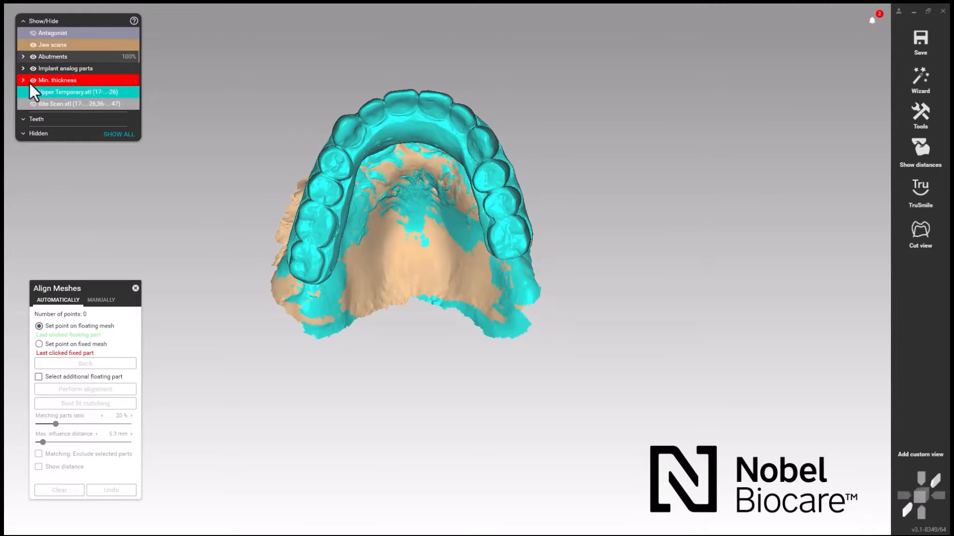
click(30, 105)
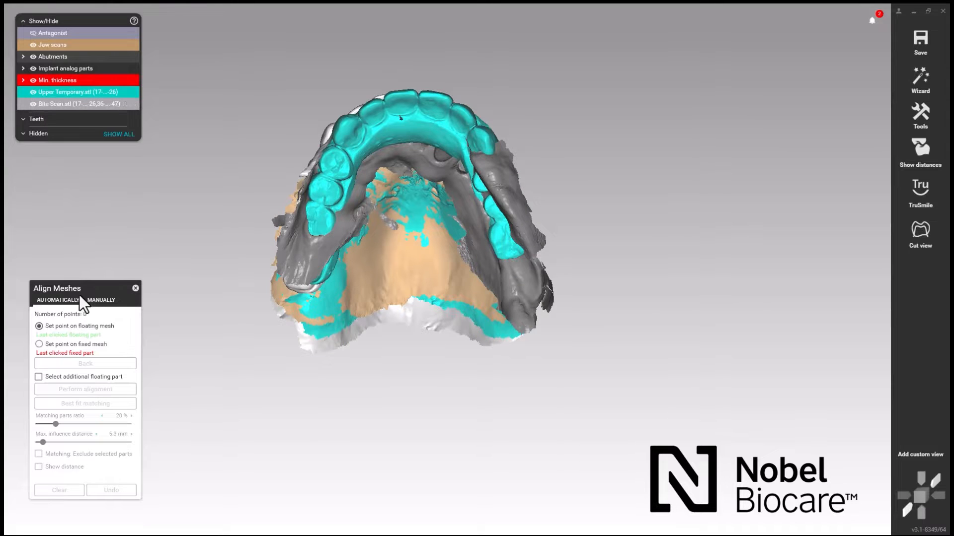
click(93, 300)
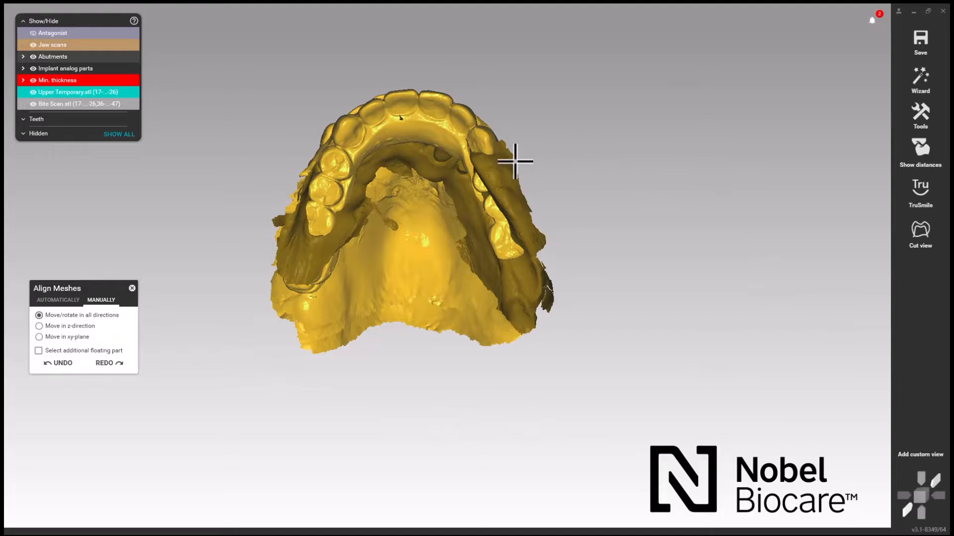
drag(515, 161, 795, 151)
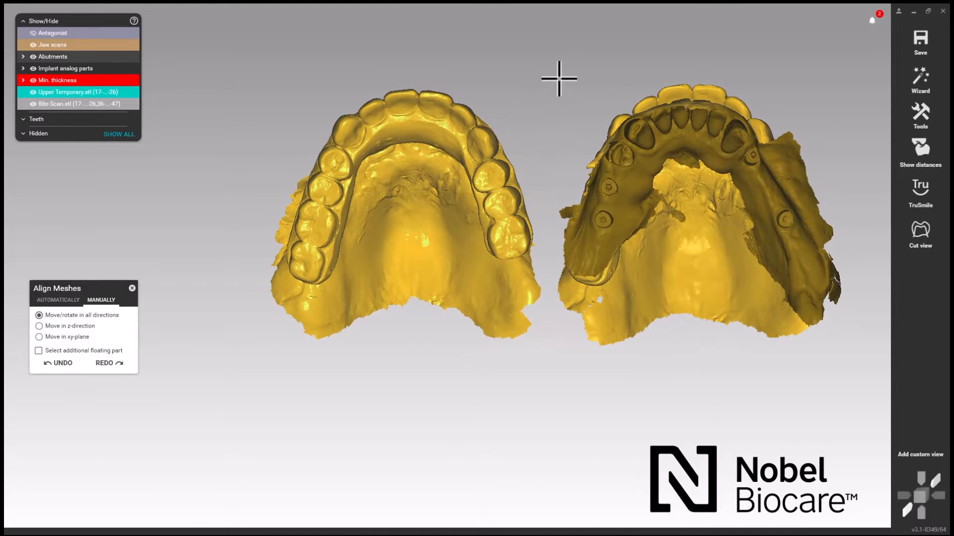
Mark three matching point pairs on the upper front teeth of the Bite Scan and Upper Temporary meshes.
right_drag(559, 78, 556, 83)
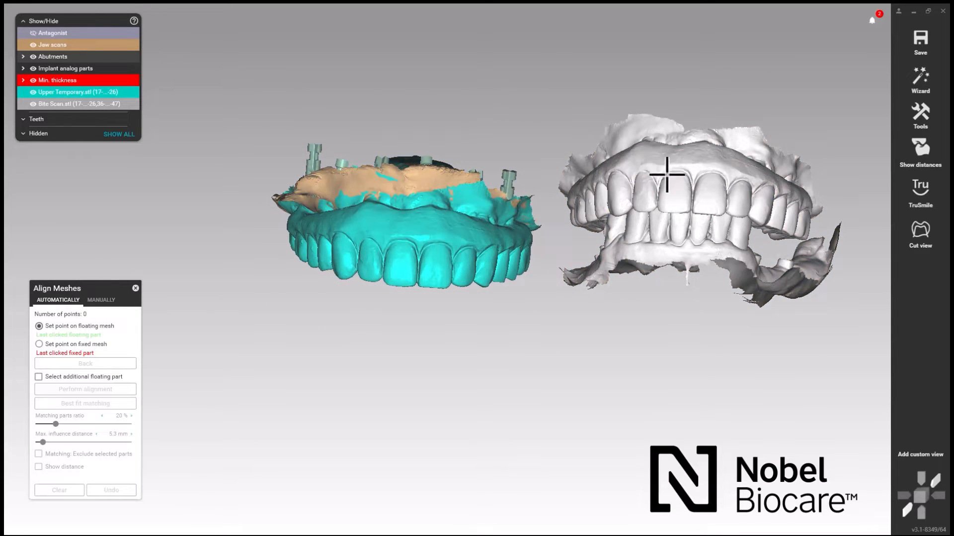
click(611, 190)
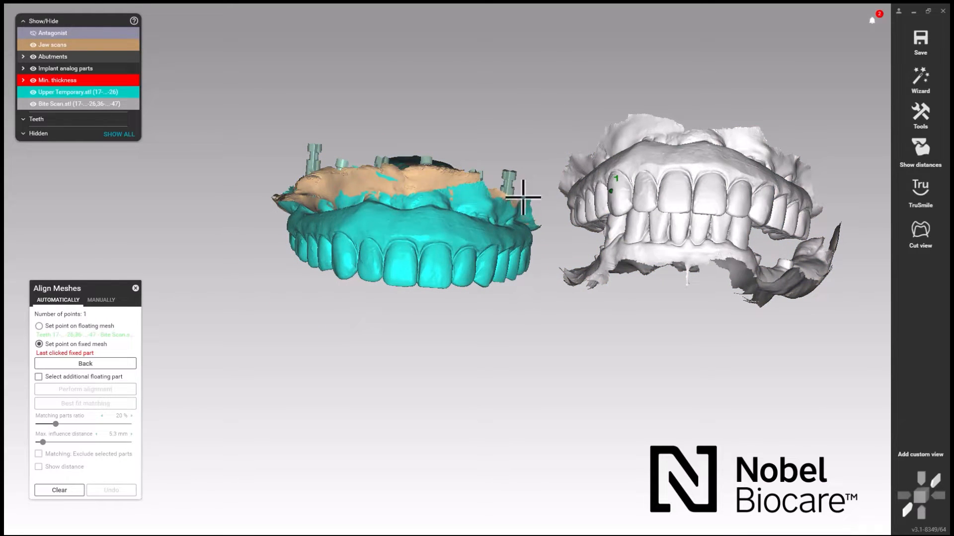
click(347, 257)
click(765, 205)
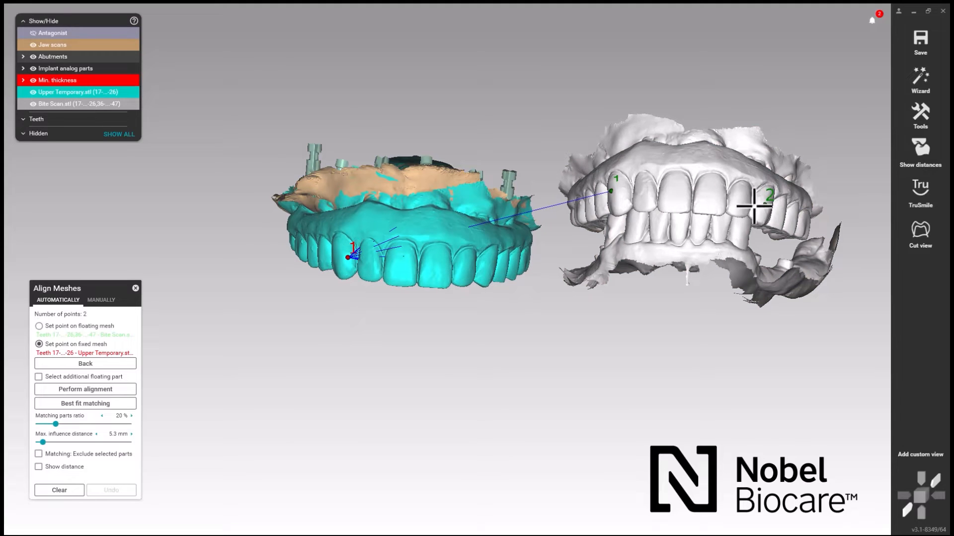
click(489, 265)
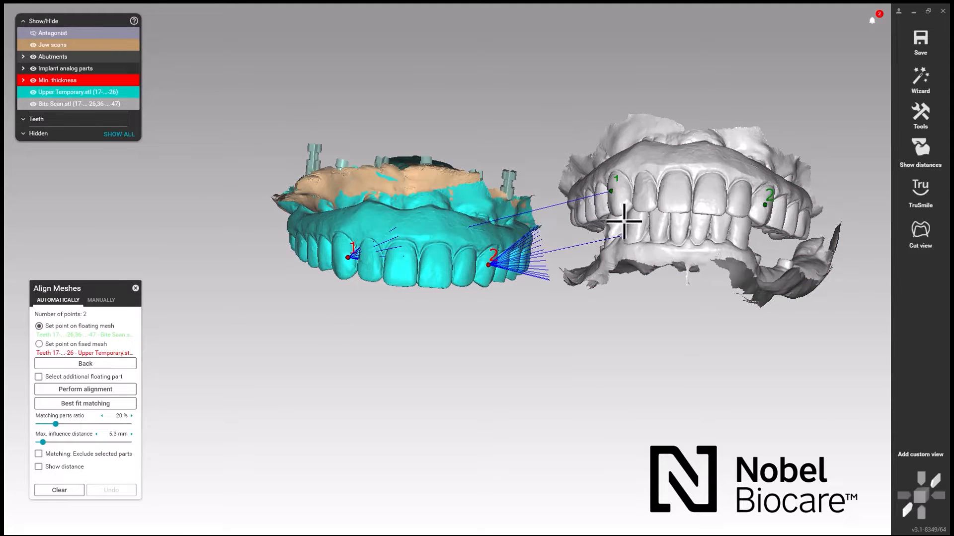
click(702, 209)
click(428, 281)
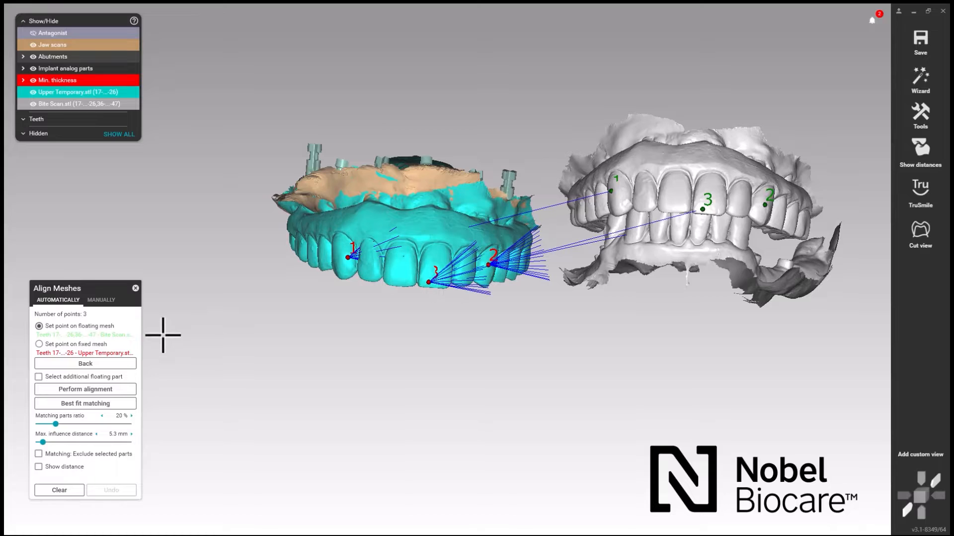
Align the Bite Scan to the Upper Temporary mesh from the points, refine it with best fit matching, and close the alignment.
click(108, 389)
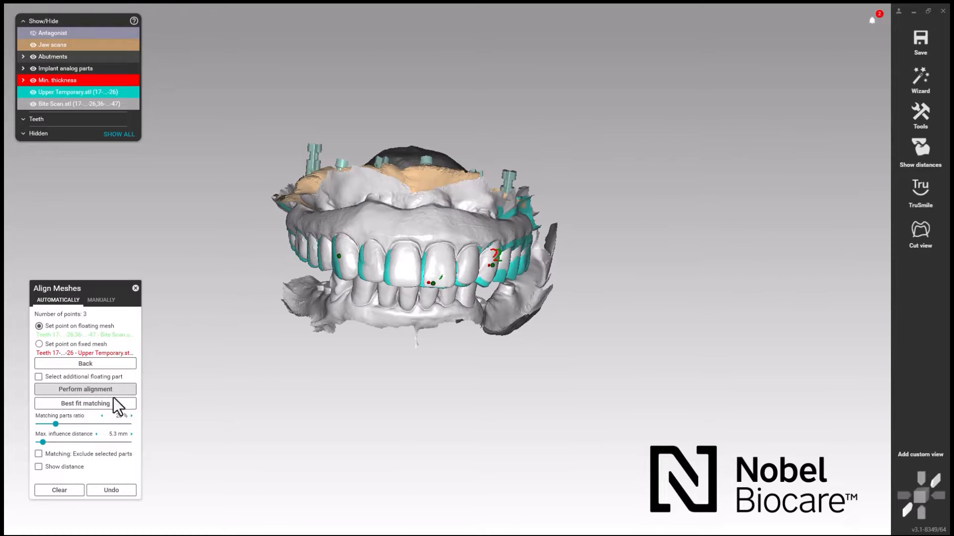
click(109, 405)
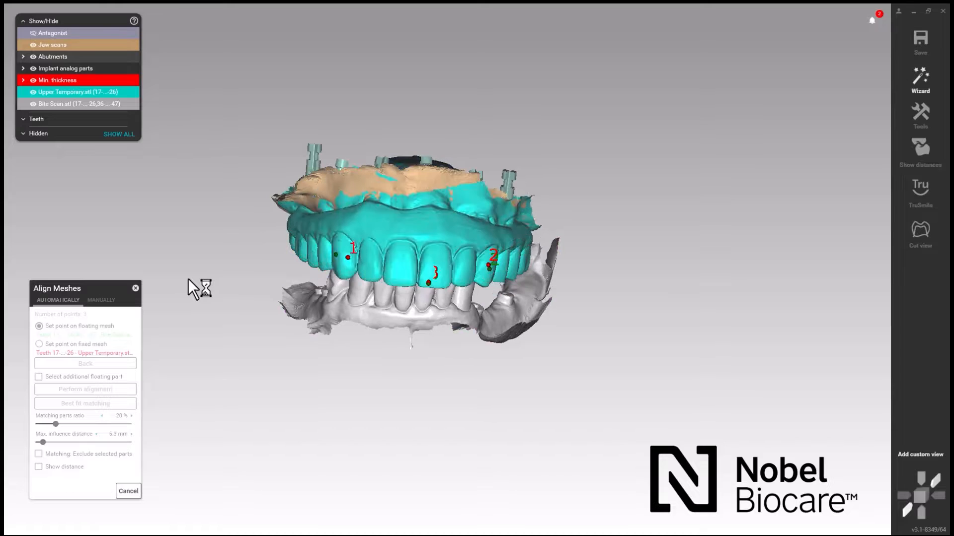
click(136, 289)
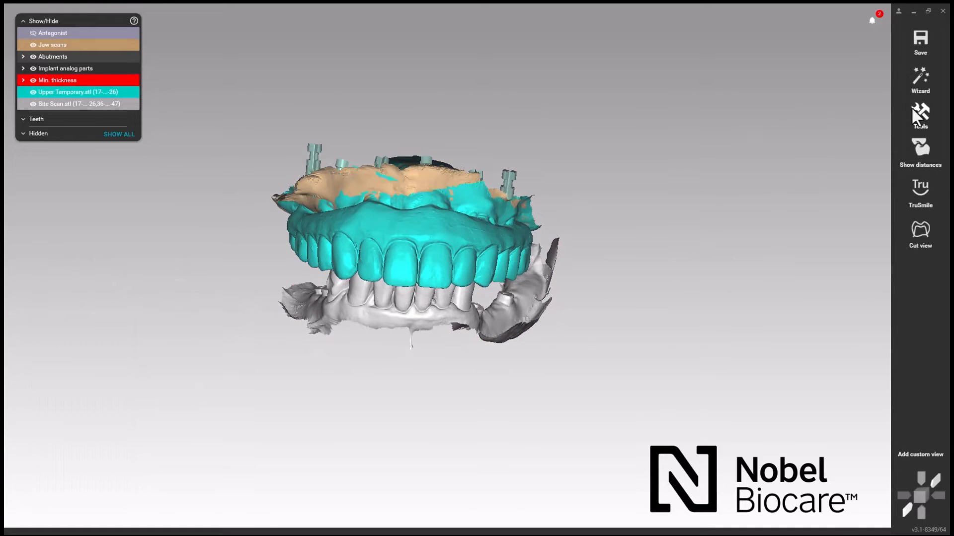
Start Align Meshes again, show the Antagonist mesh, and hide the jaw scans and the Upper Temporary mesh.
click(916, 113)
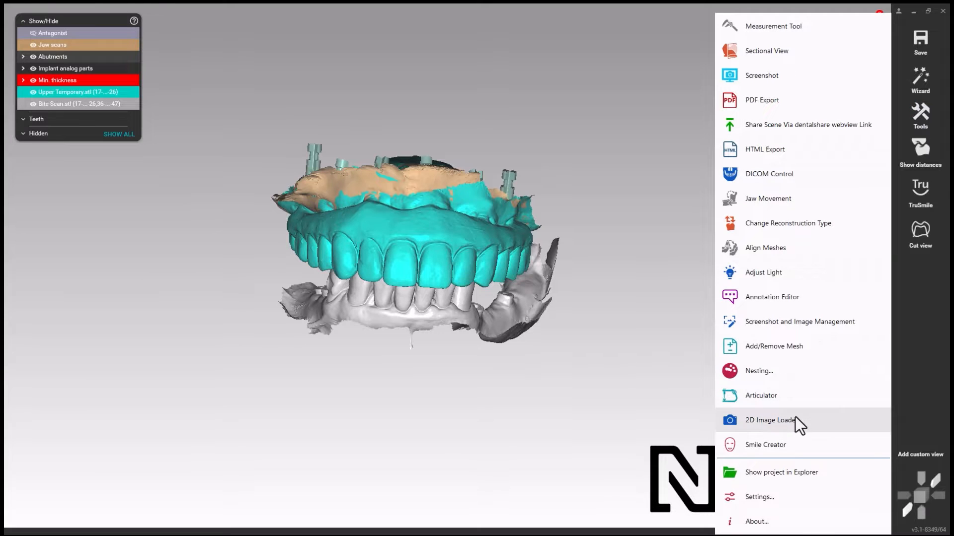
click(787, 250)
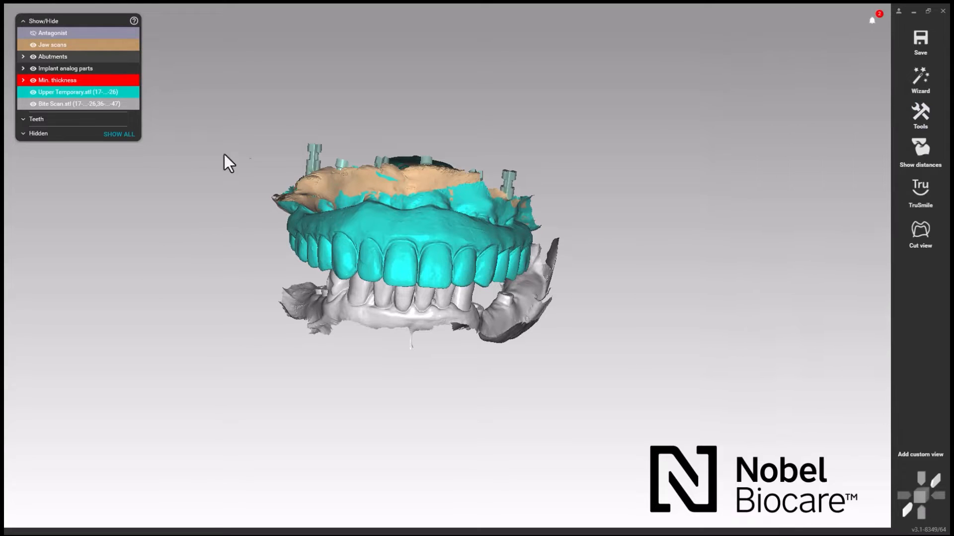
click(32, 32)
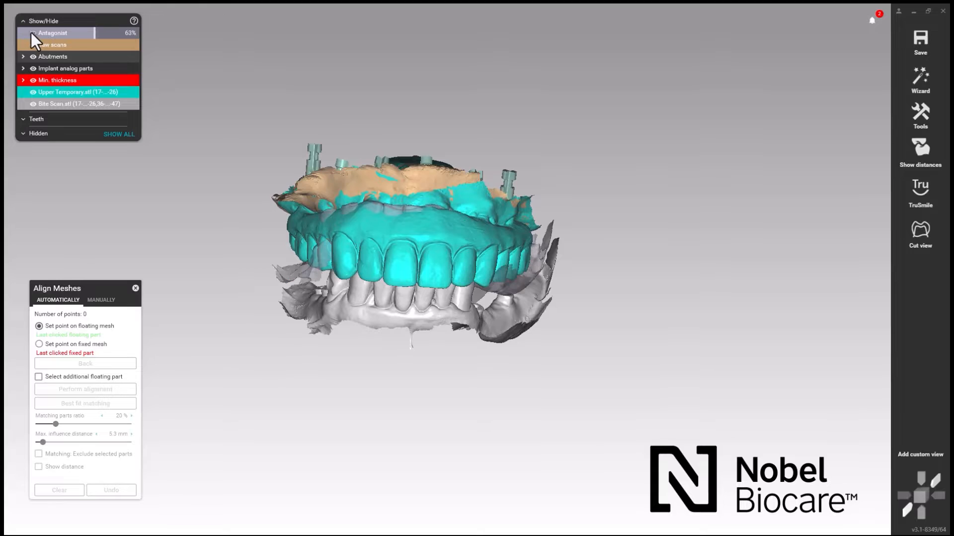
click(32, 46)
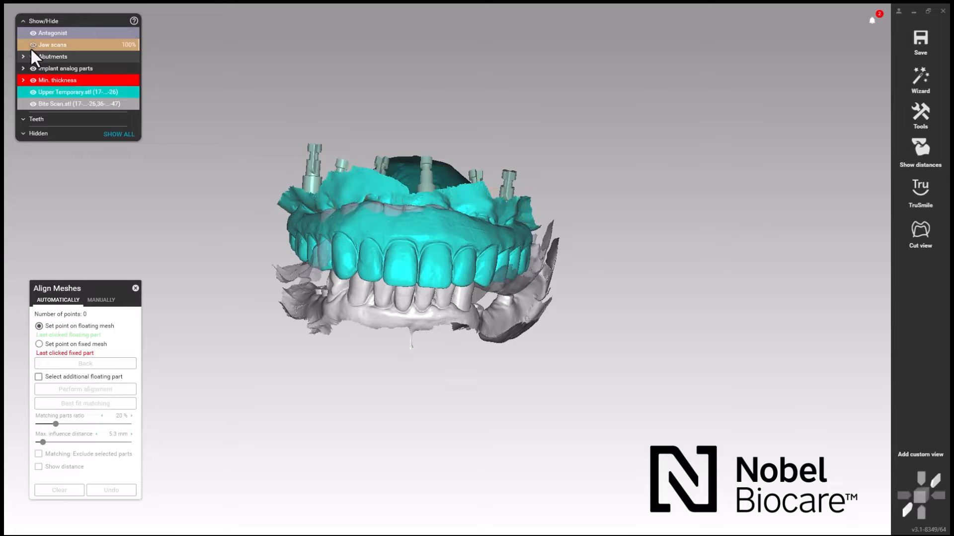
click(34, 92)
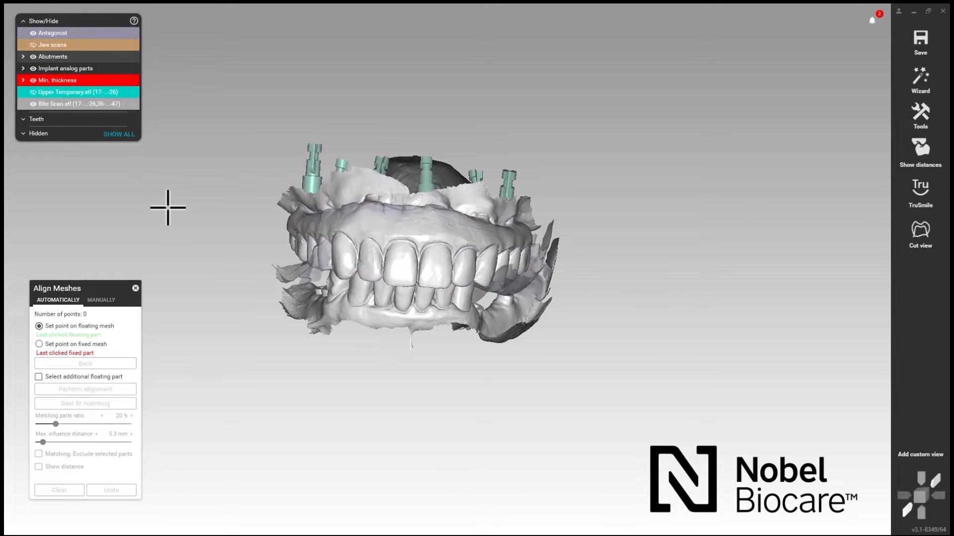
Manually move the Antagonist mesh clear of the Bite Scan, make it fully opaque, and return to automatic alignment.
right_drag(185, 216, 191, 219)
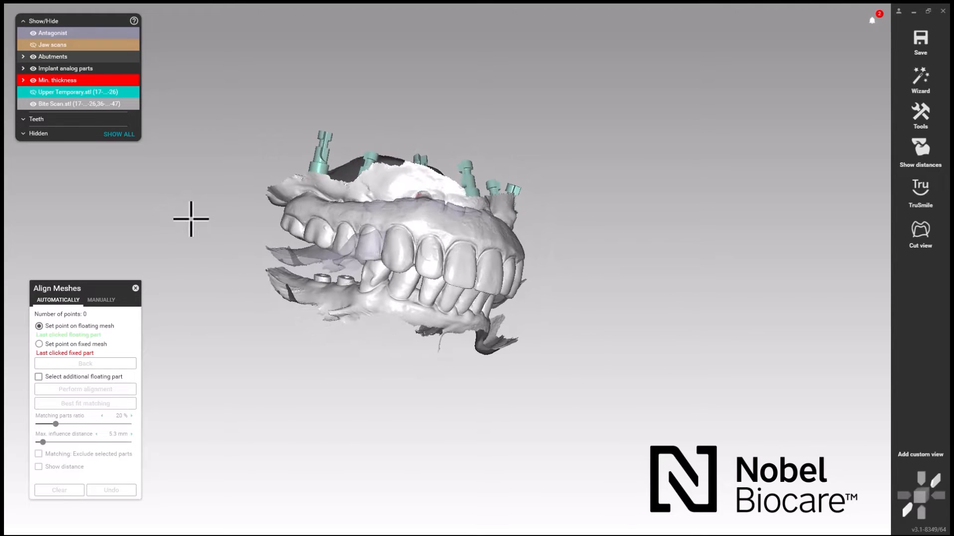
click(108, 299)
drag(277, 258, 516, 358)
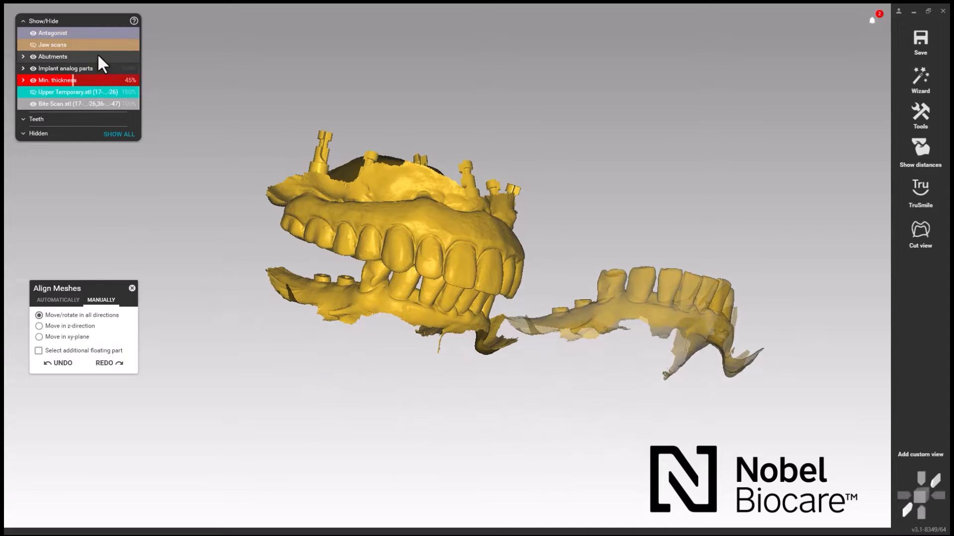
drag(105, 32, 136, 31)
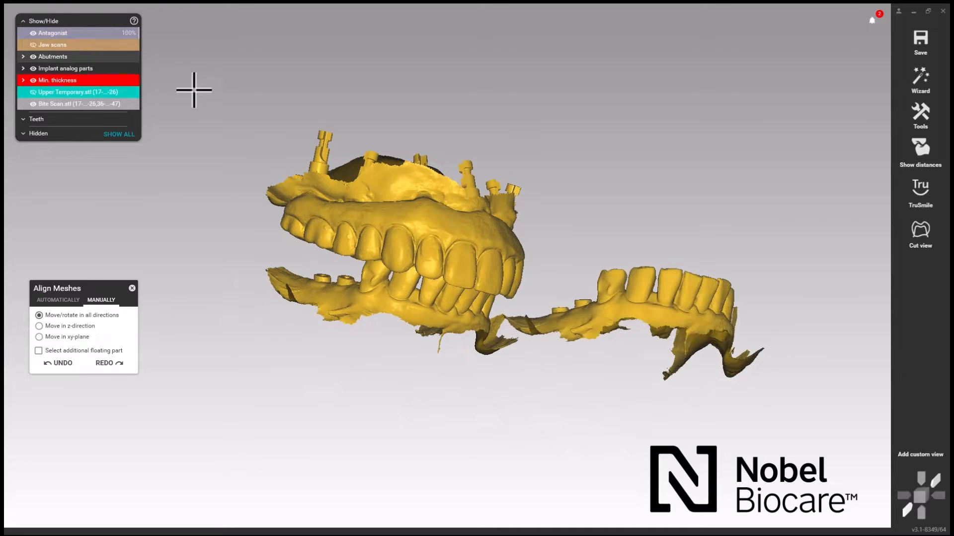
right_drag(211, 106, 193, 144)
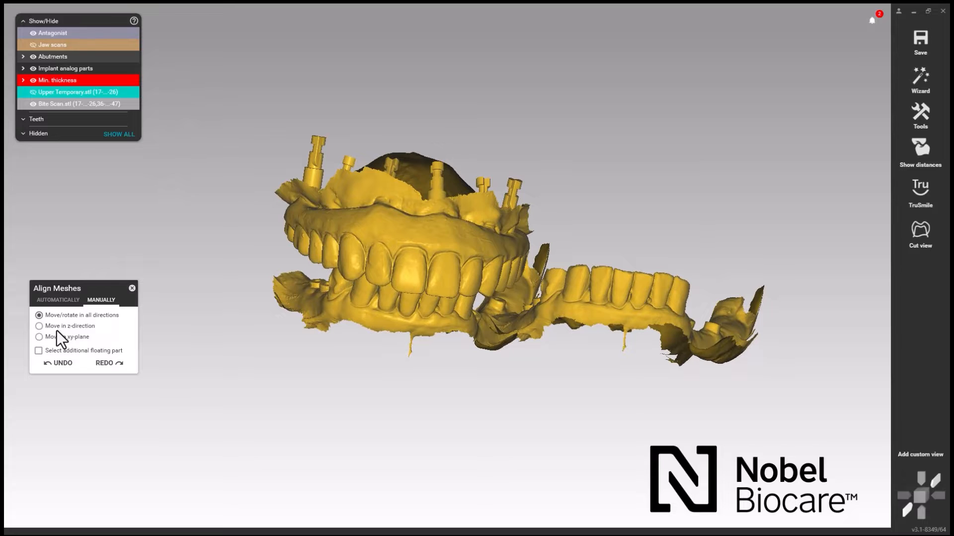
click(58, 300)
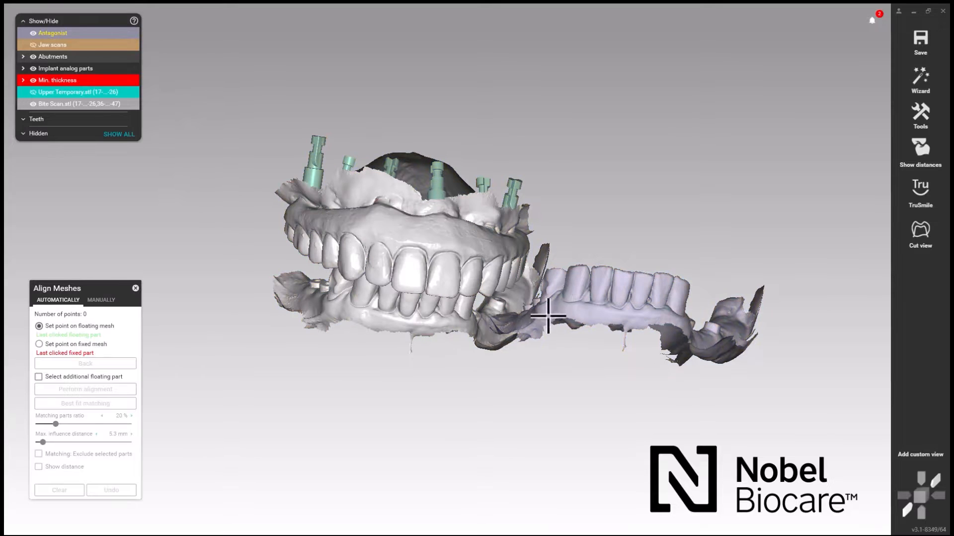
Mark three matching point pairs on the Antagonist and Bite Scan meshes, two on the lower teeth and one at a posterior implant abutment.
right_drag(592, 357, 614, 382)
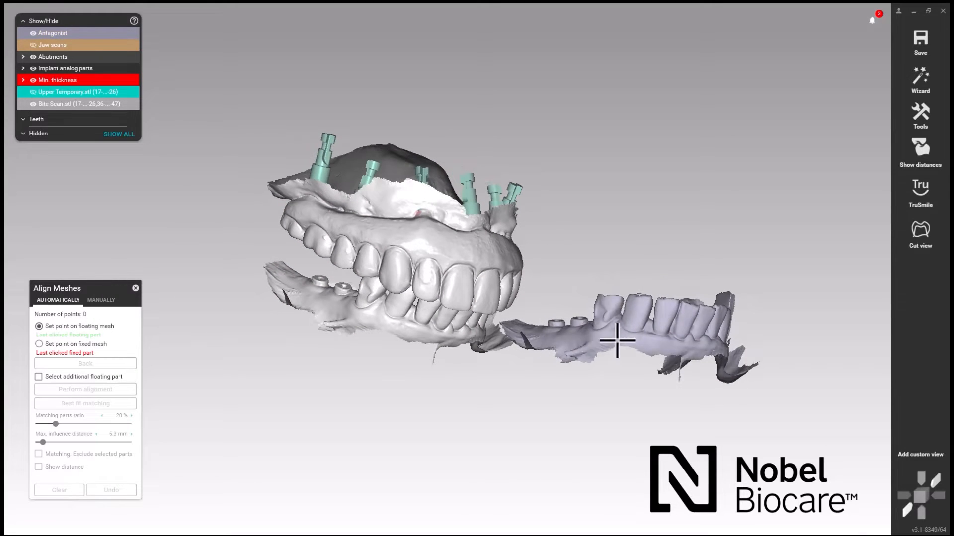
click(604, 316)
click(368, 297)
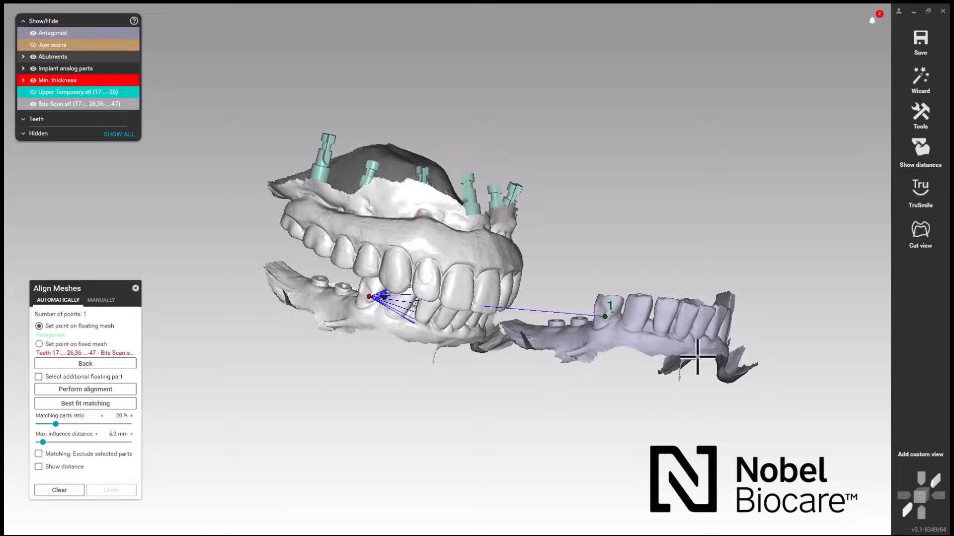
click(688, 321)
right_drag(613, 386, 585, 394)
click(428, 302)
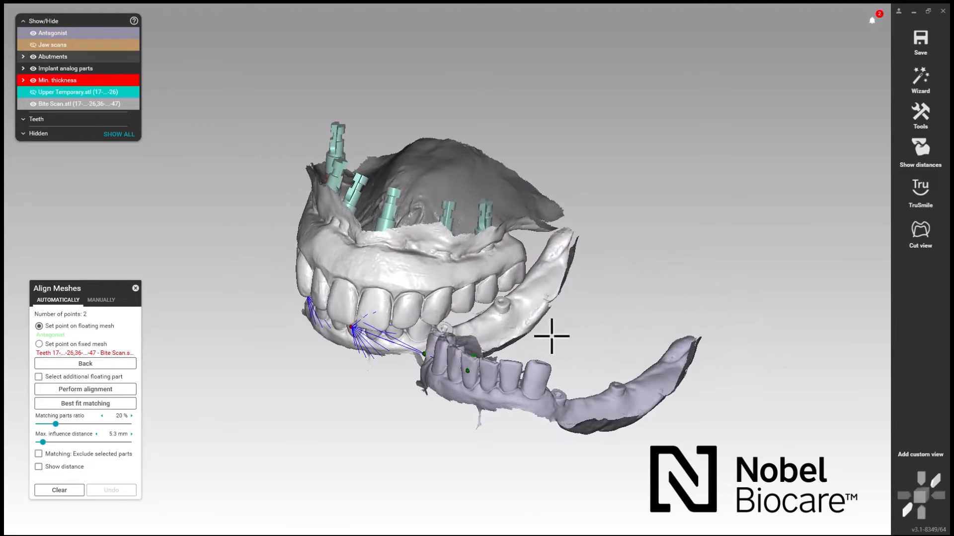
click(622, 389)
click(507, 304)
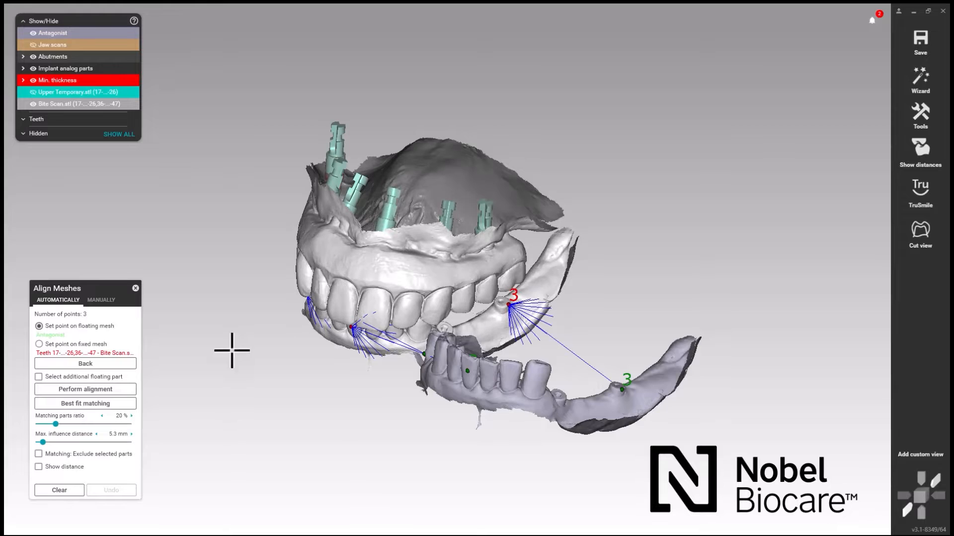
Align the Antagonist to the Bite Scan from the points, refine it with best fit matching, and close the alignment.
click(124, 389)
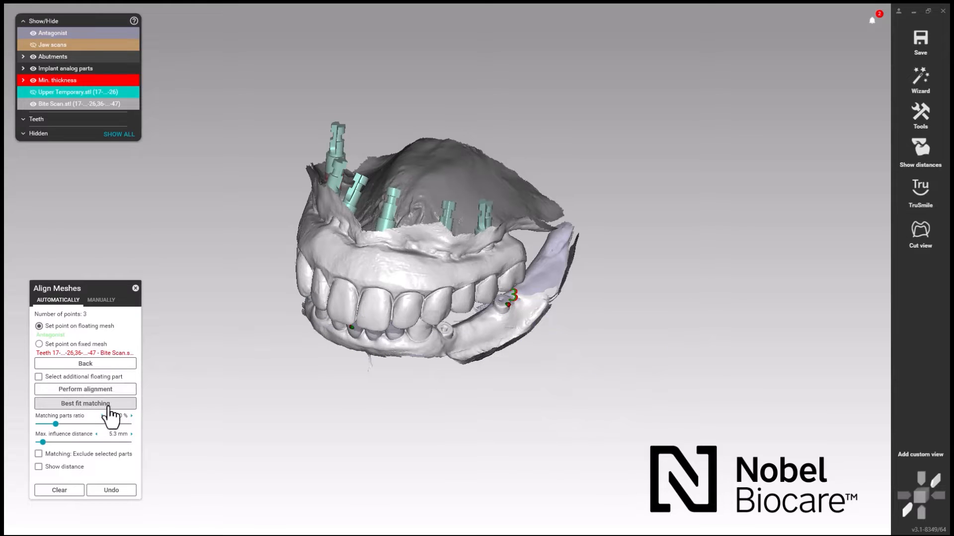
click(108, 404)
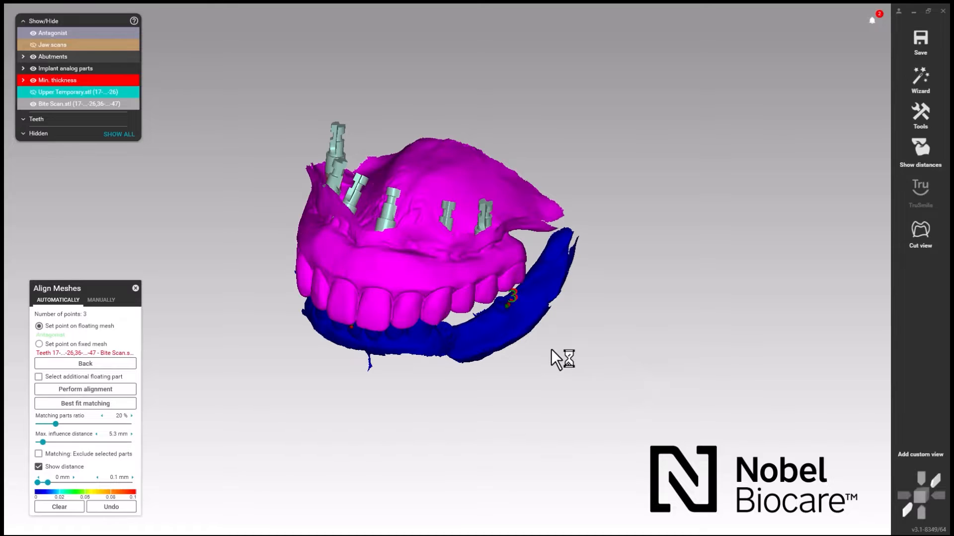
click(135, 288)
right_drag(562, 395, 709, 311)
right_drag(597, 292, 607, 280)
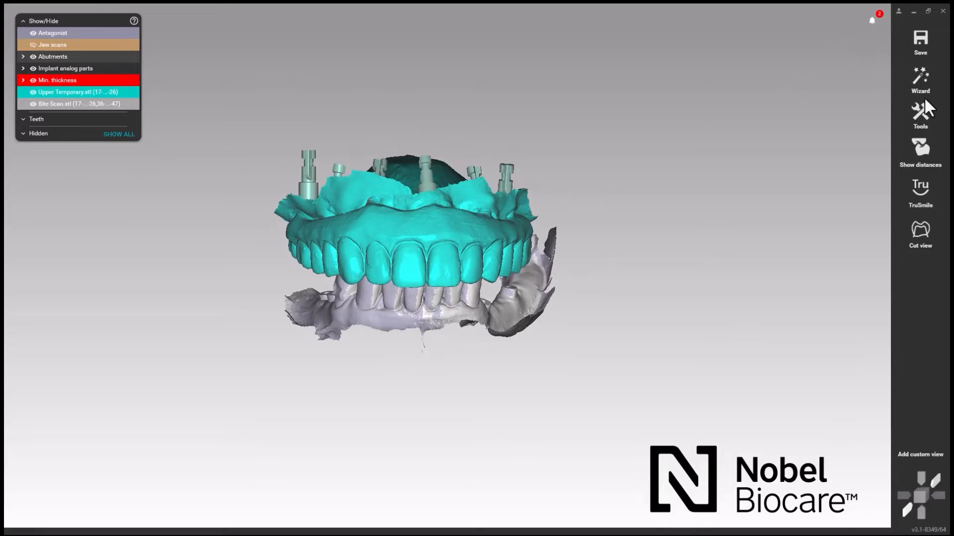
Switch to the guided wizard, go past the pre-op scan placement correction, and bring up the Smile Creator image loading.
click(924, 82)
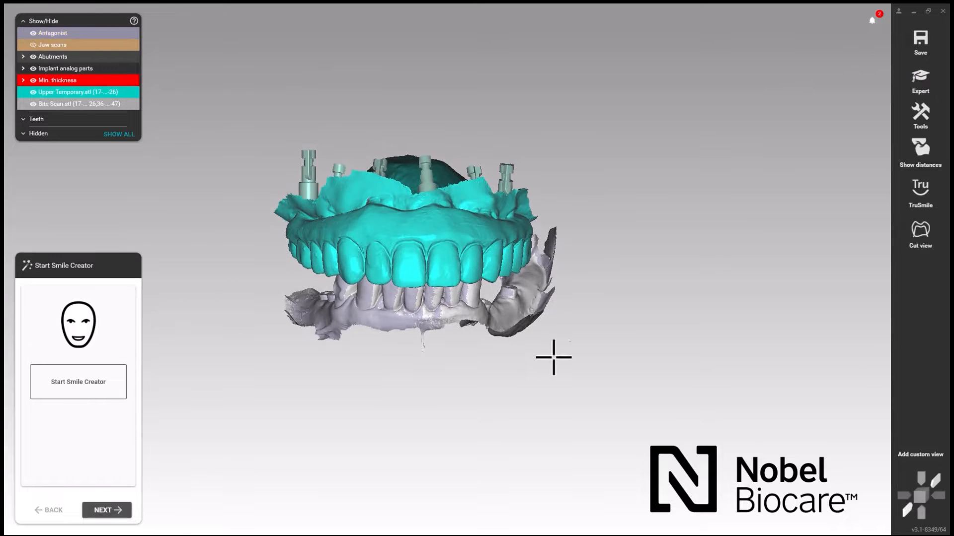
right_drag(555, 383, 551, 381)
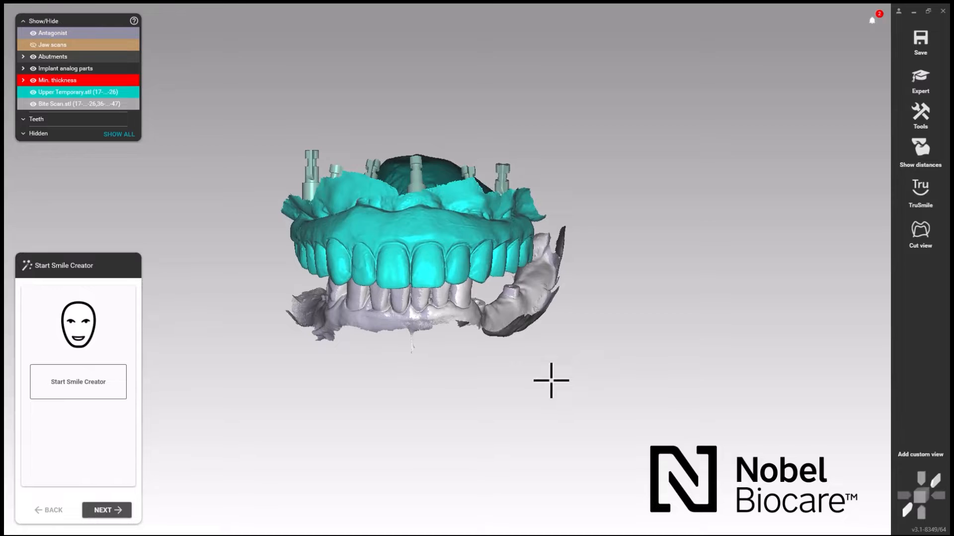
click(919, 89)
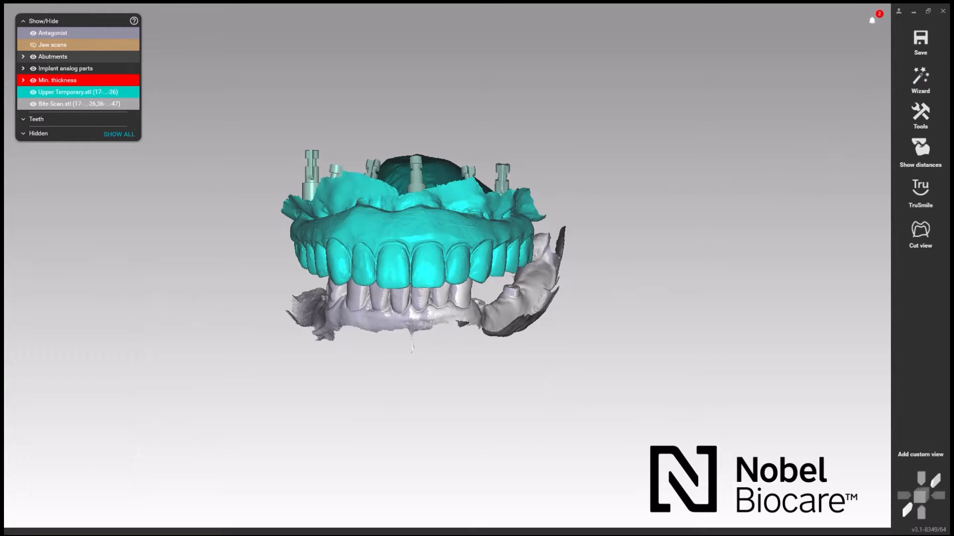
click(920, 80)
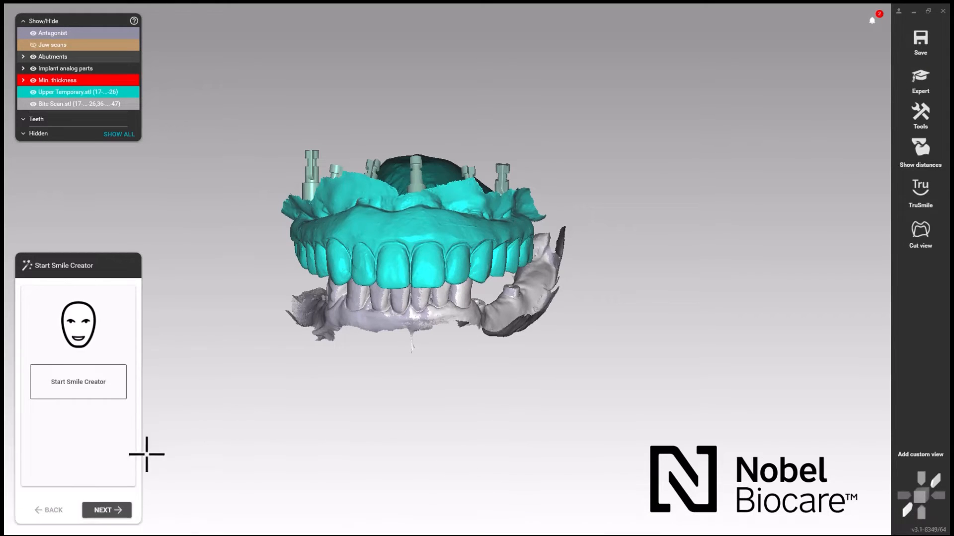
click(121, 511)
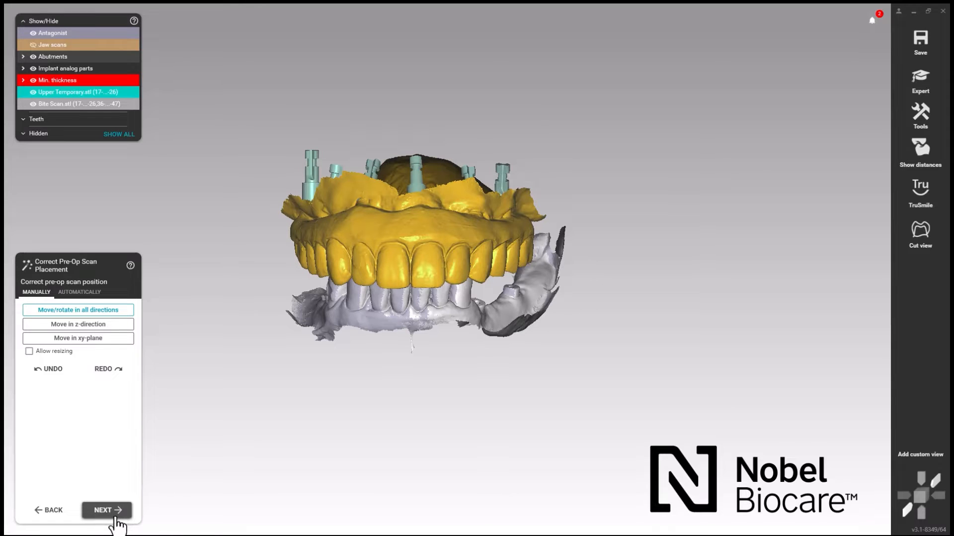
click(115, 516)
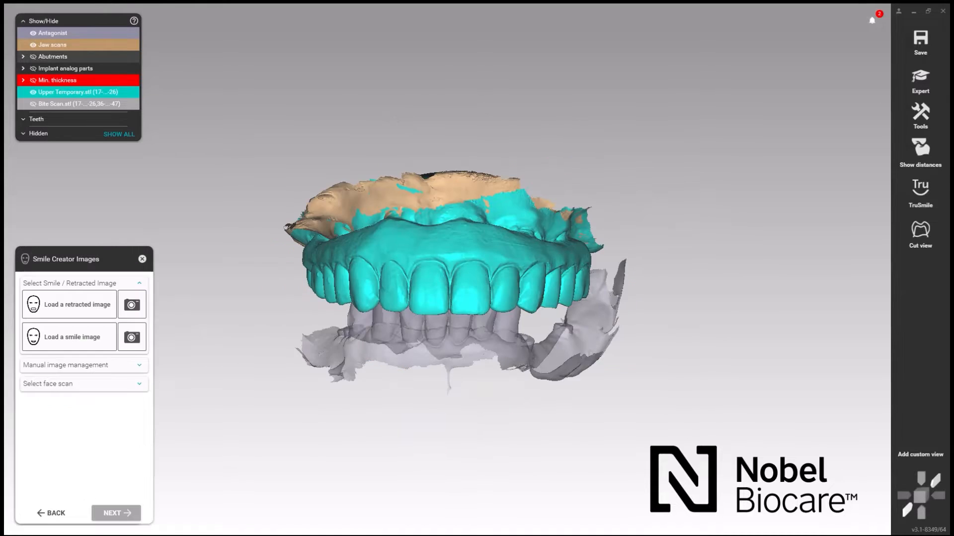
Load DSC01273 from the Full-Arch Pics folder on the Desktop as the retracted image.
click(84, 313)
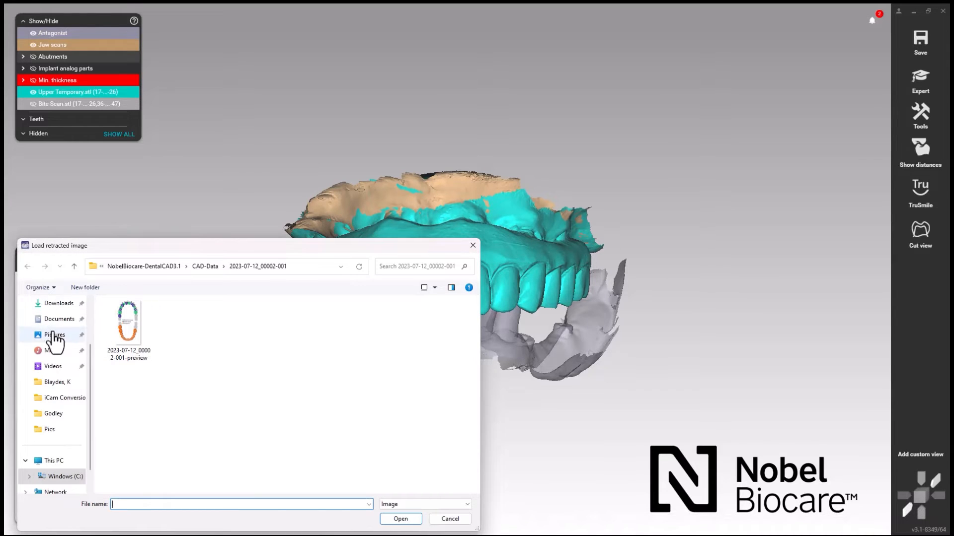
drag(91, 381, 87, 335)
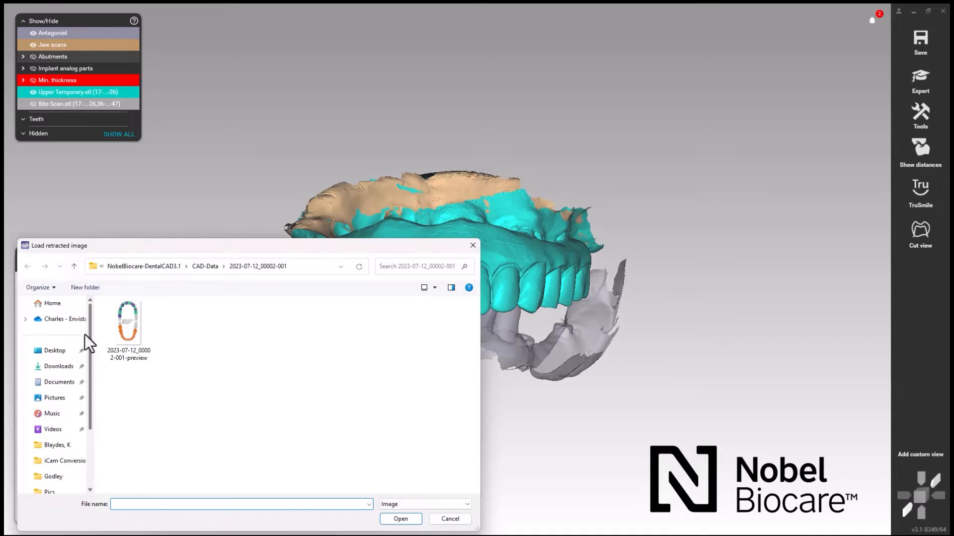
click(62, 352)
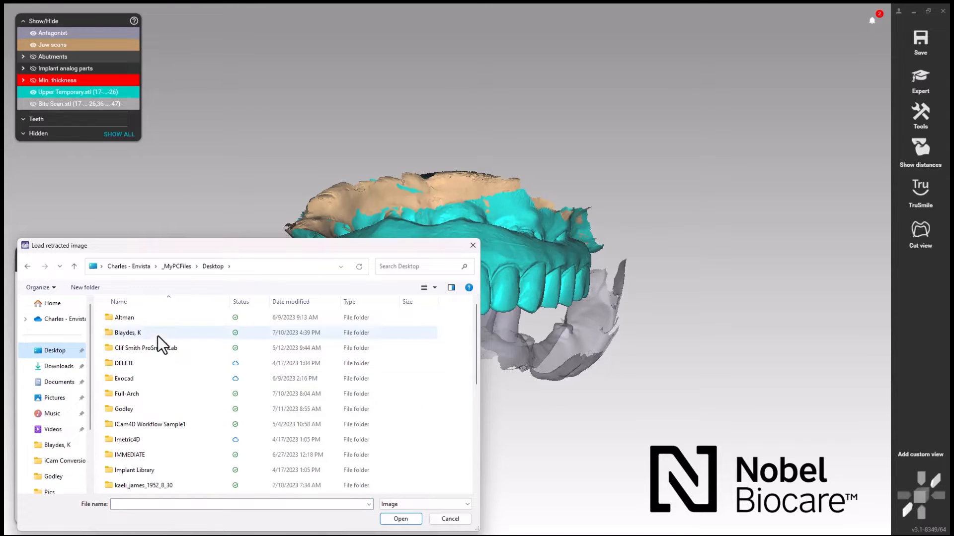
double_click(139, 395)
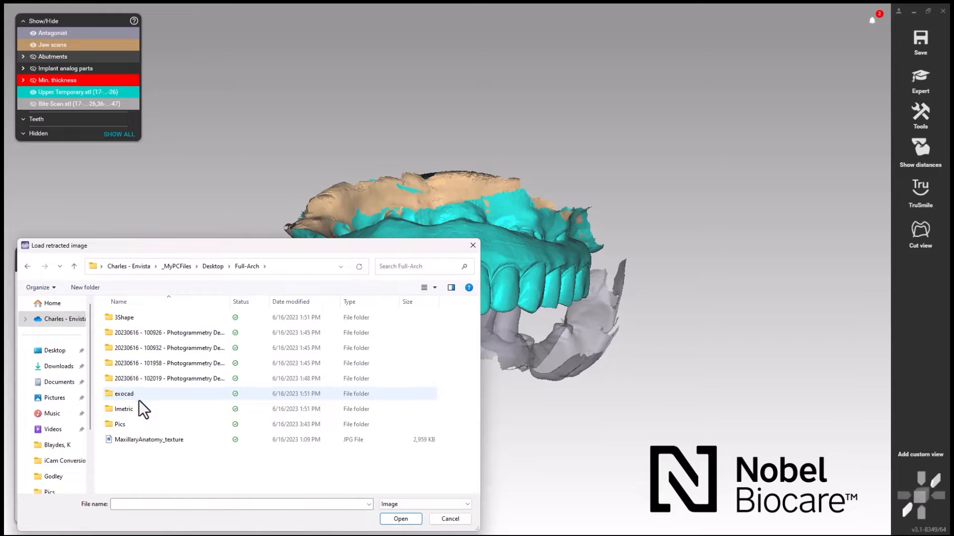
double_click(139, 426)
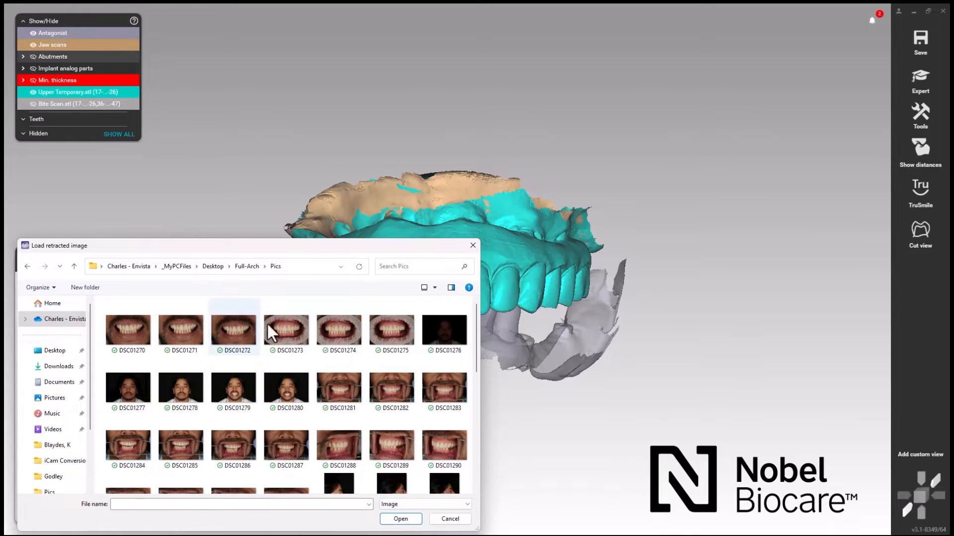
click(278, 331)
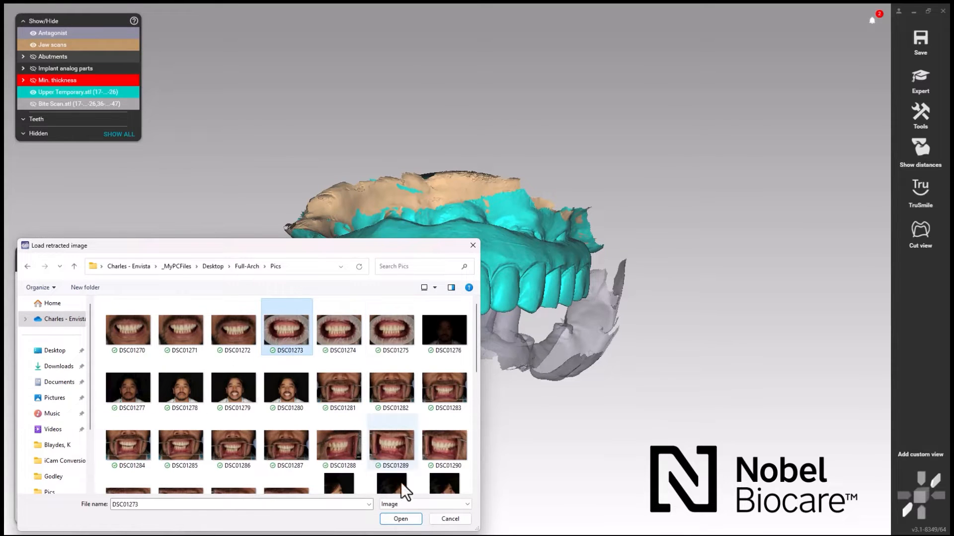
click(400, 519)
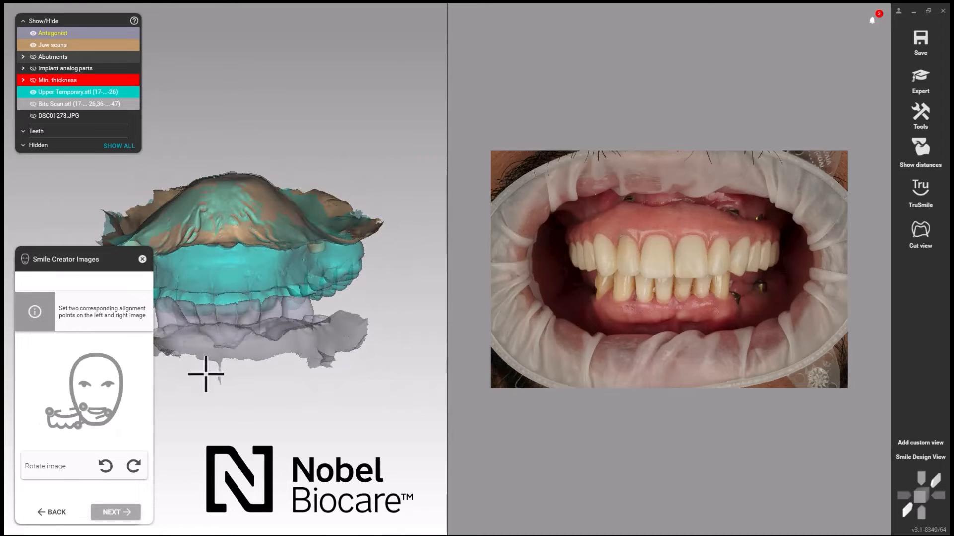
Make the Upper Temporary mesh fully opaque, and set corresponding alignment points on both upper canines of the mesh and the retracted image.
right_drag(206, 370, 214, 367)
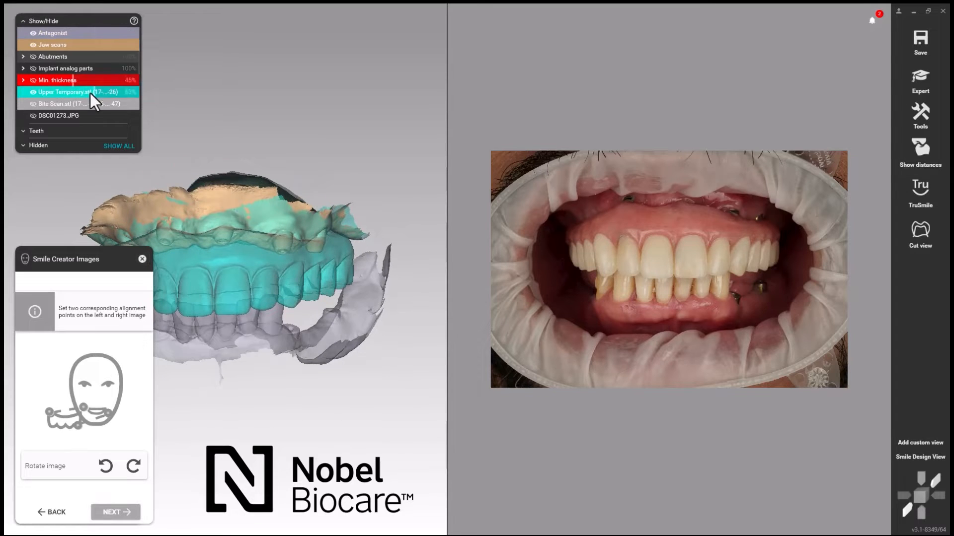
drag(91, 93, 208, 113)
middle_drag(225, 123, 283, 60)
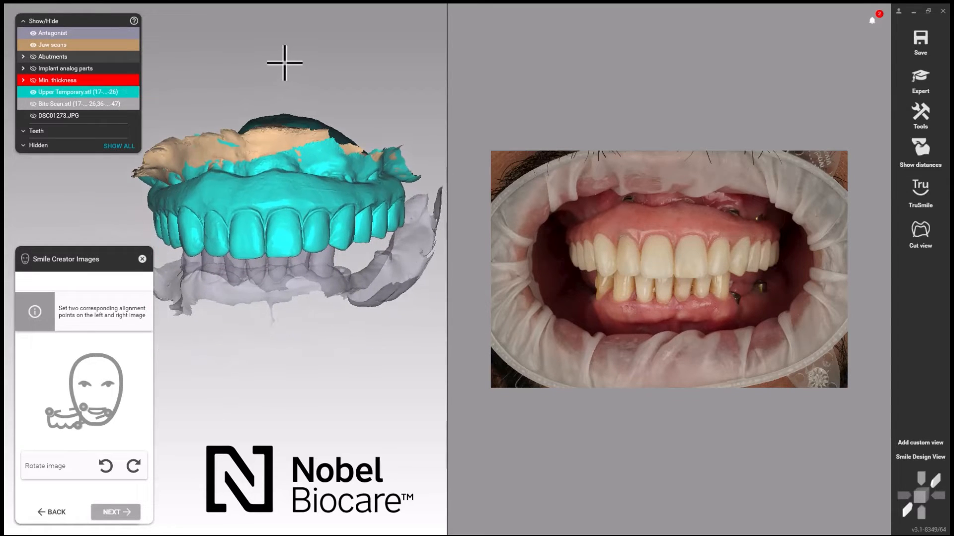
click(185, 215)
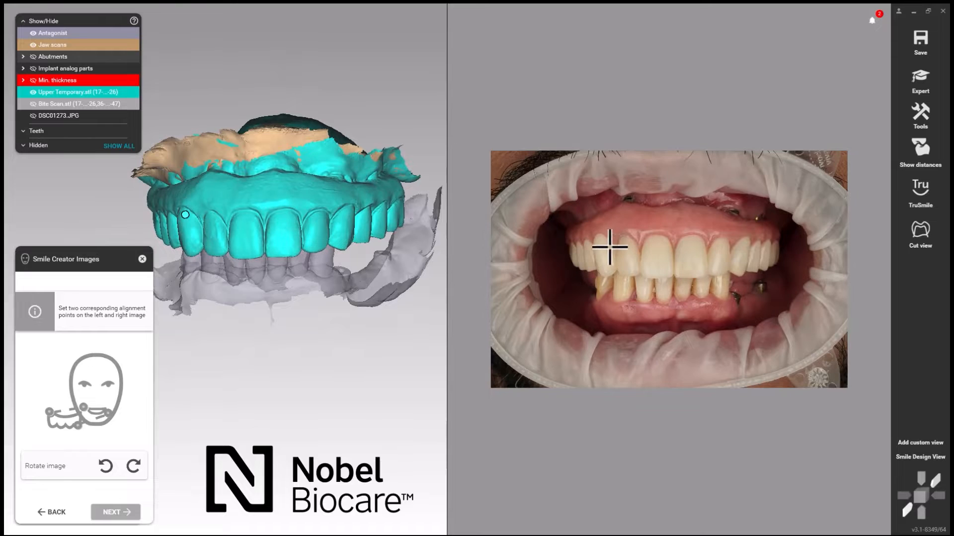
click(601, 241)
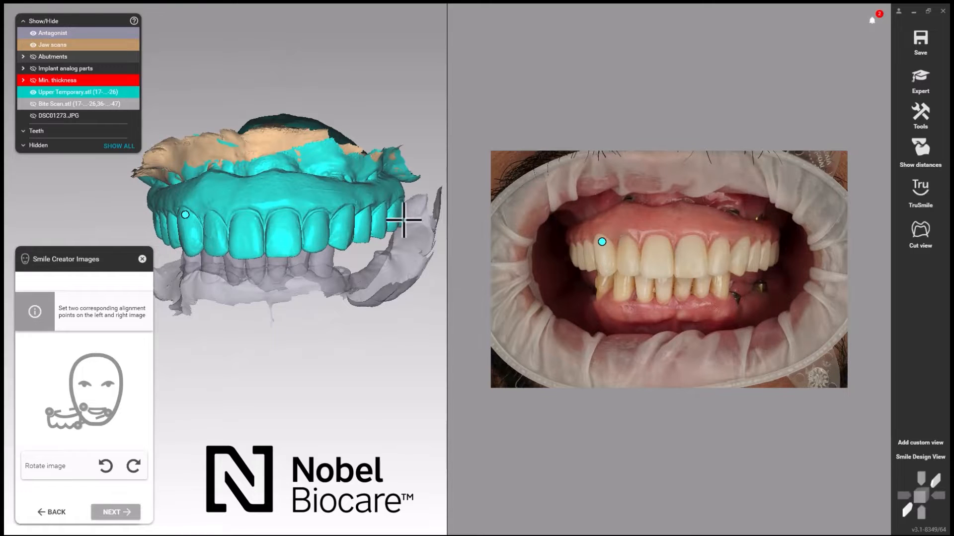
click(344, 242)
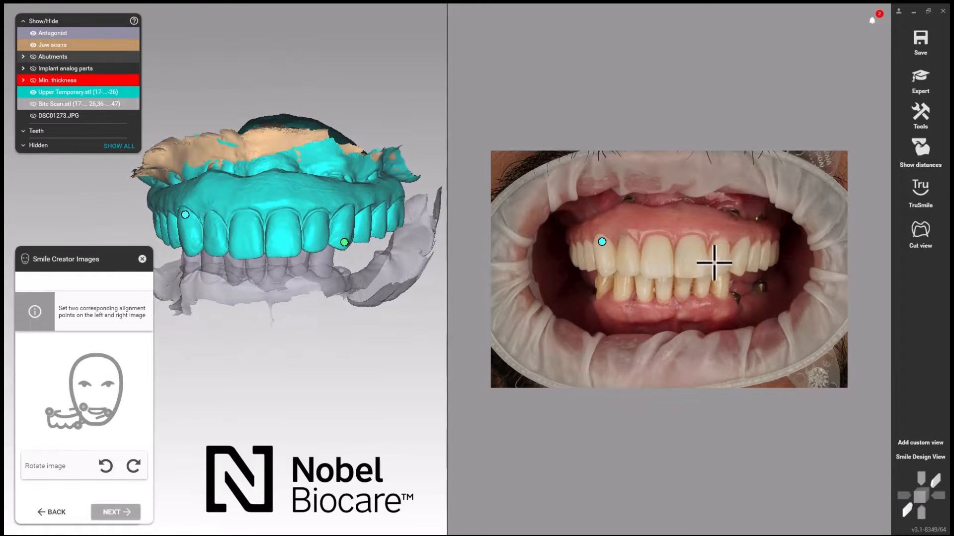
click(739, 268)
click(128, 514)
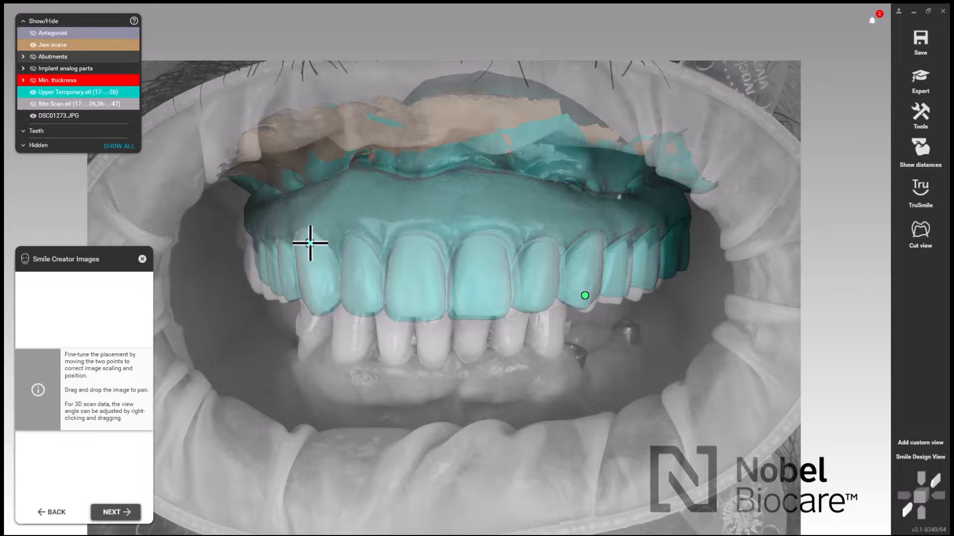
Fine-tune both alignment points and the mesh's viewing angle until the upper teeth match the retracted photo, and accept the placement.
drag(309, 243, 312, 244)
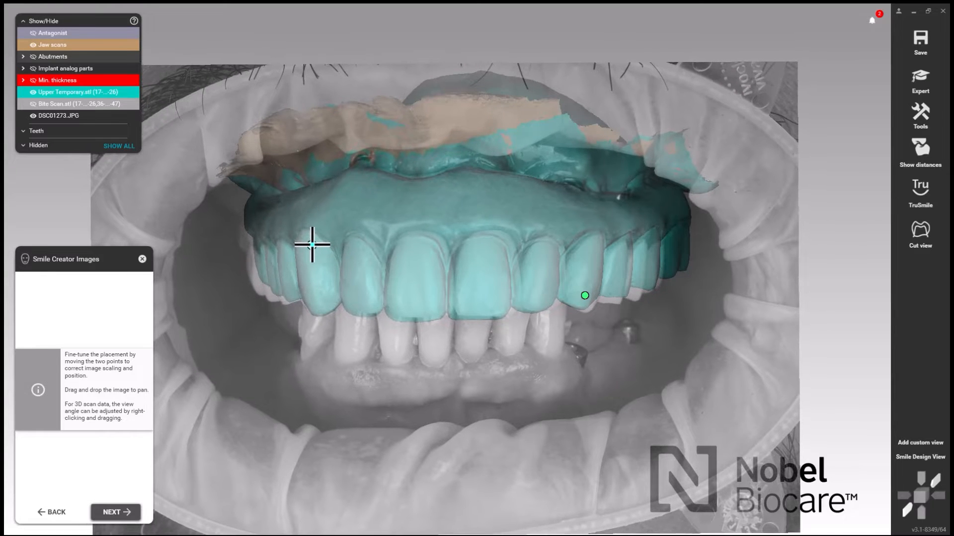
drag(586, 293, 582, 290)
right_drag(492, 279, 490, 278)
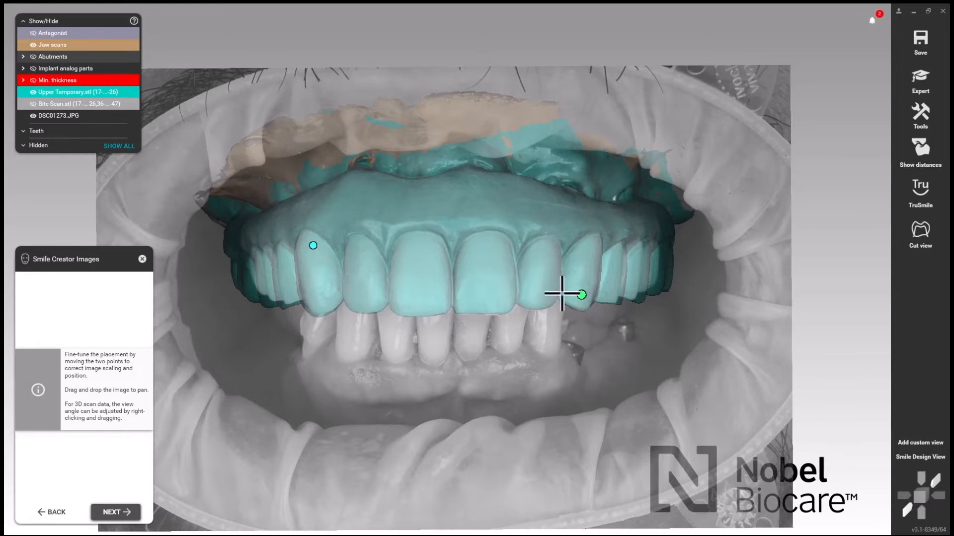
drag(312, 243, 312, 245)
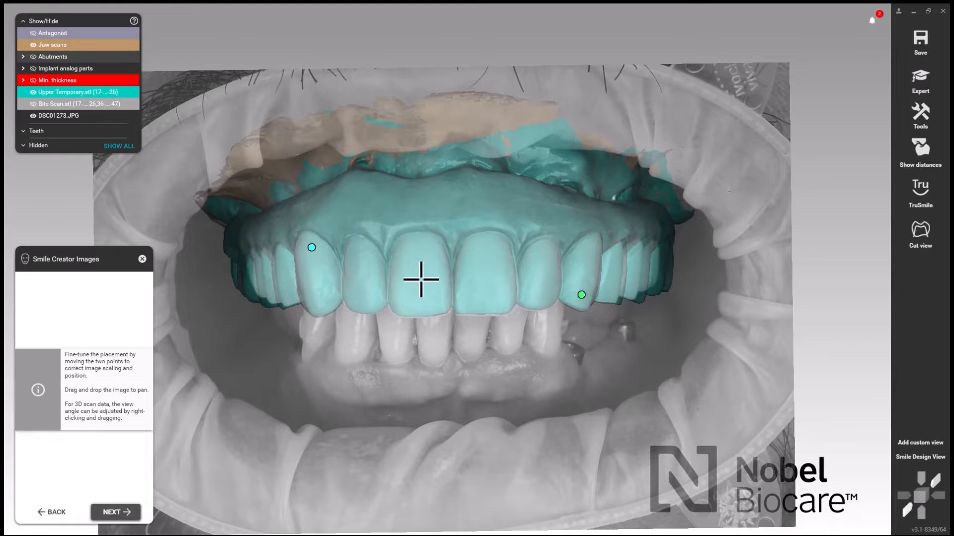
right_drag(420, 277, 420, 277)
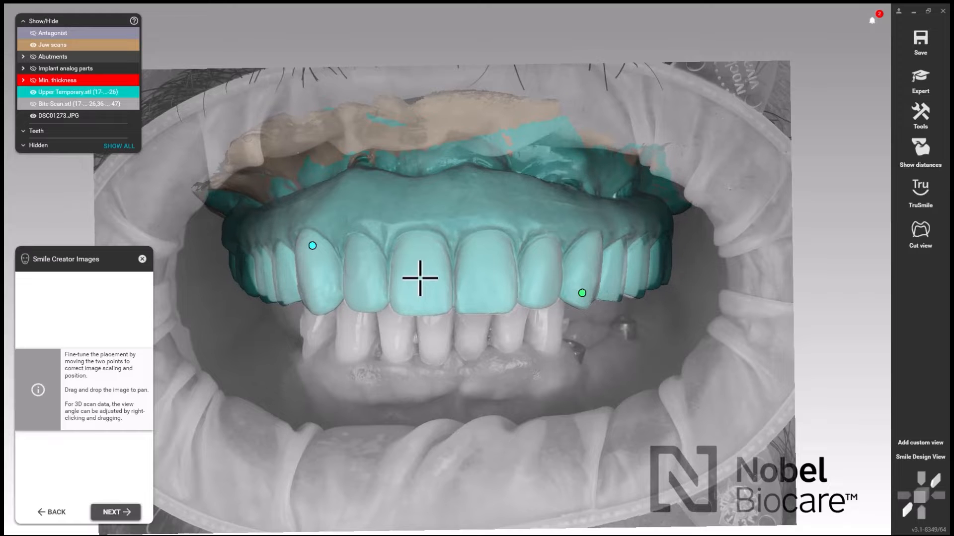
click(119, 516)
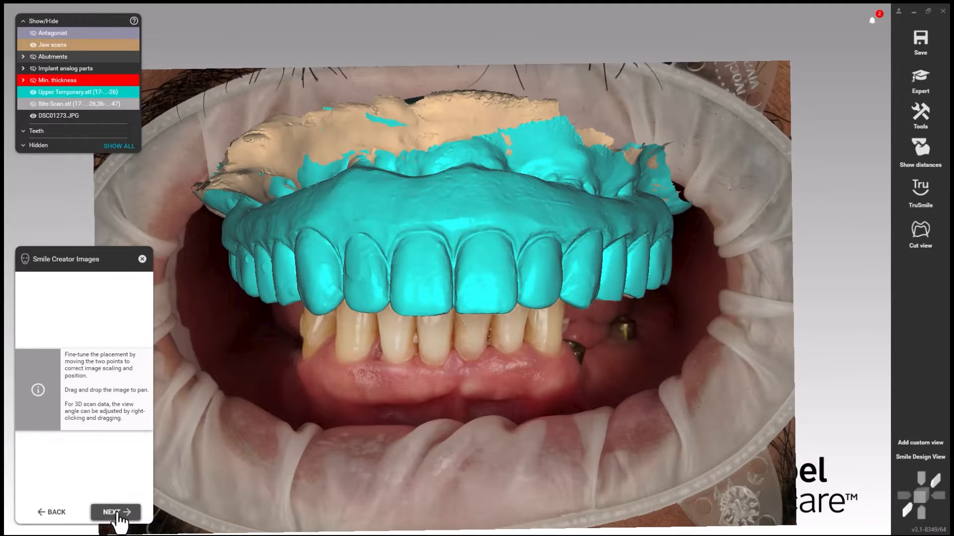
click(119, 513)
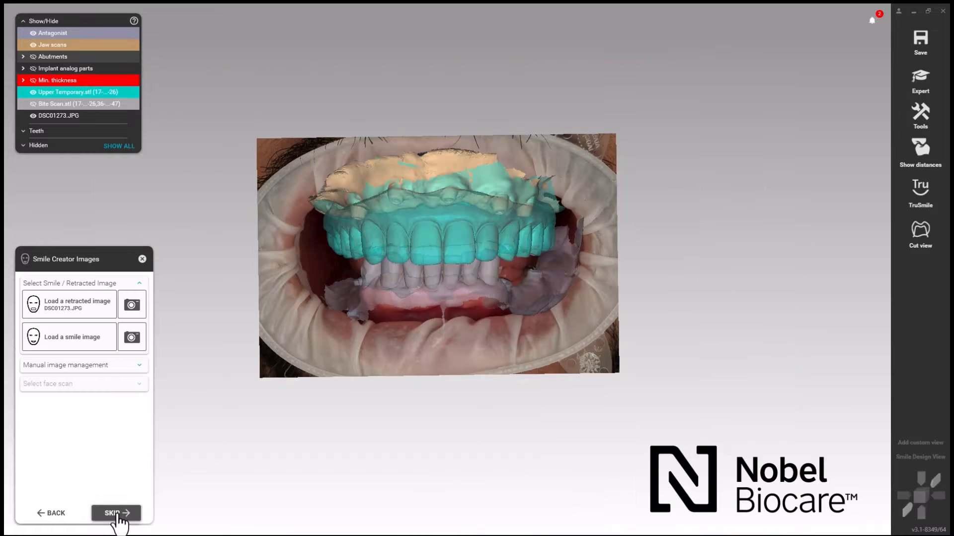
Load DSC01279 from the Full-Arch Pics folder as the smile image.
click(72, 343)
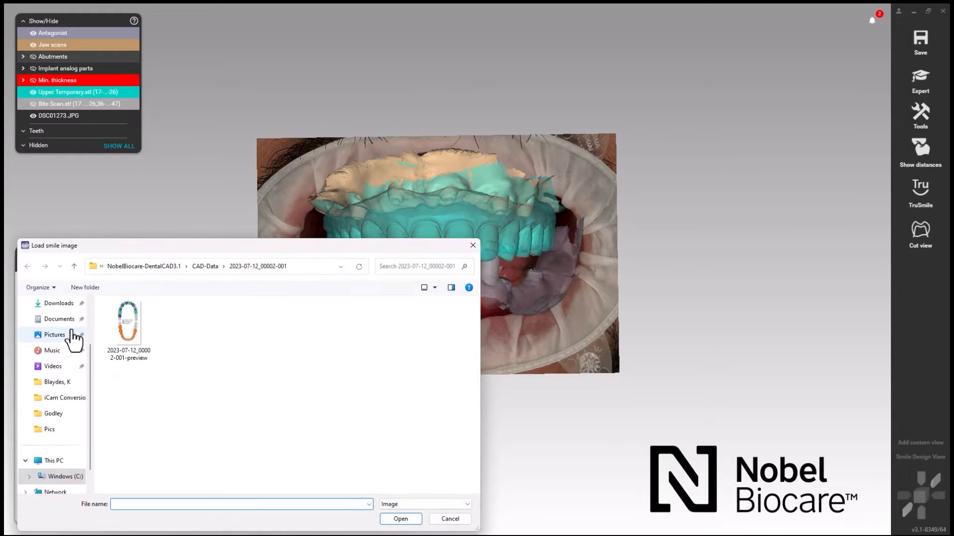
click(58, 433)
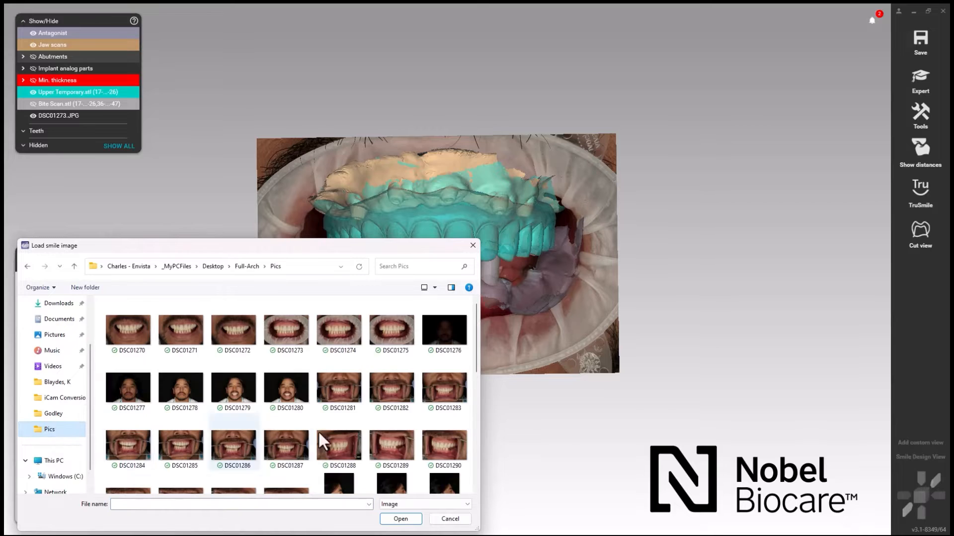
click(237, 395)
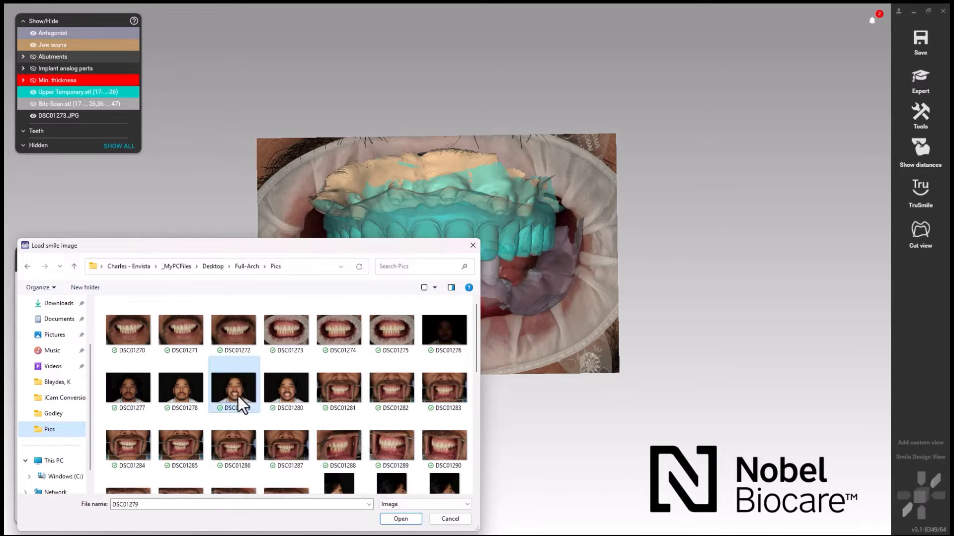
click(401, 519)
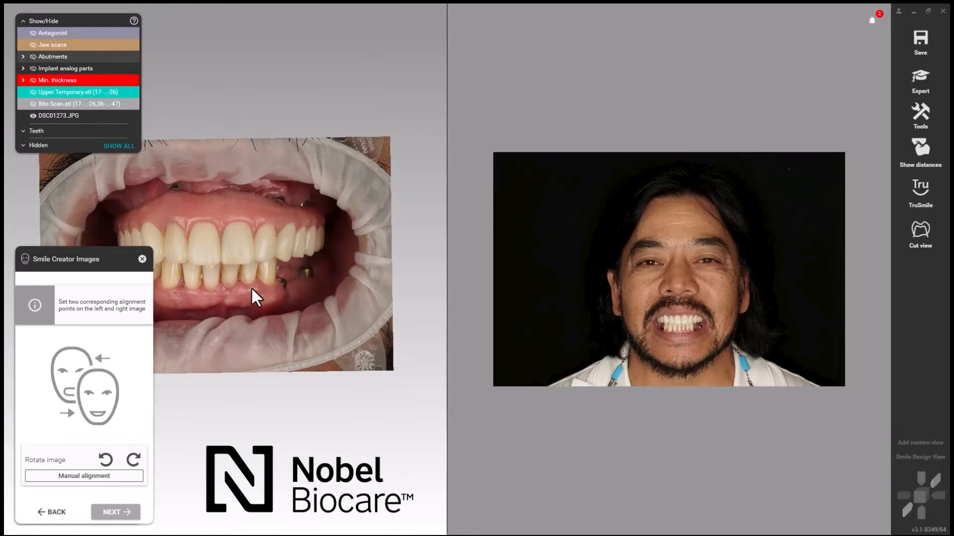
Set two corresponding alignment points on the upper canines of the retracted and smile images, and proceed to the overlay.
scroll(677, 334, up, 5)
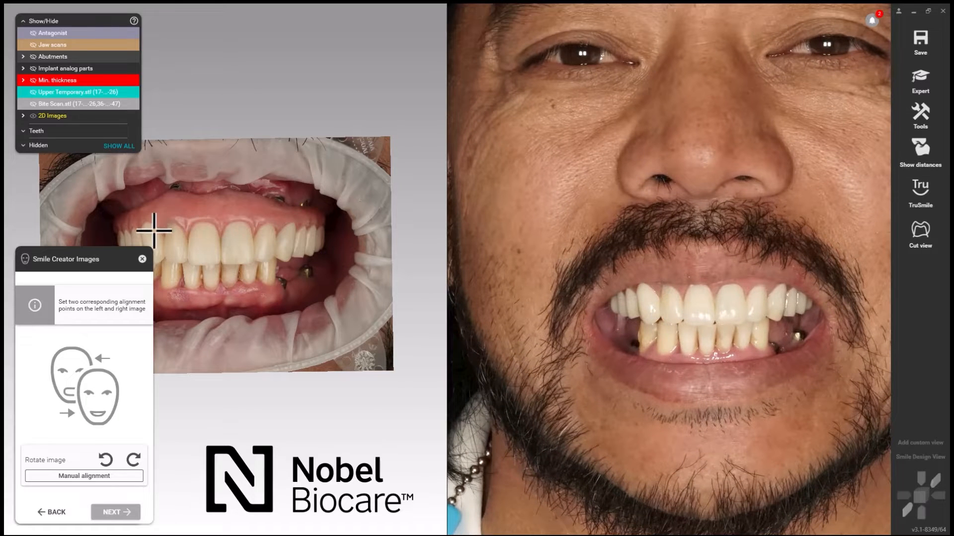
click(151, 231)
click(647, 293)
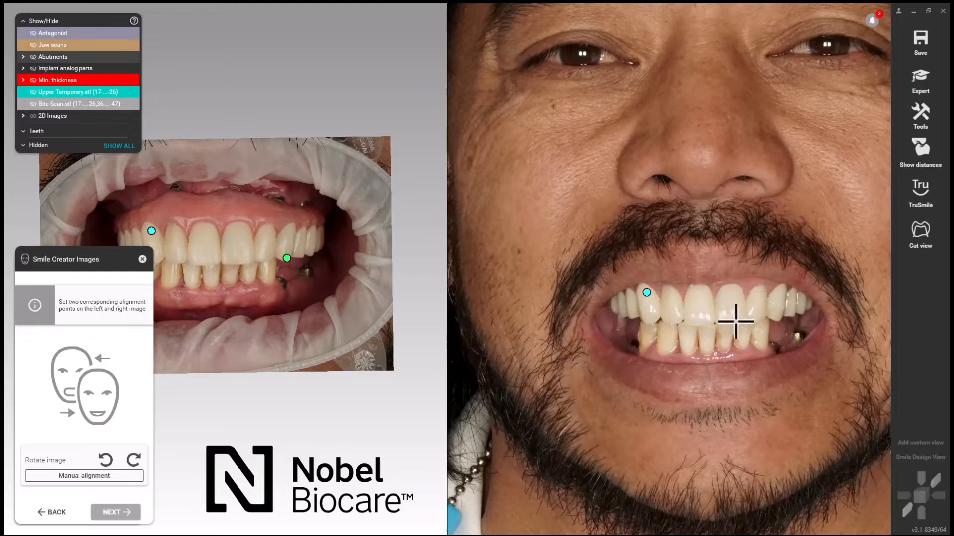
click(776, 317)
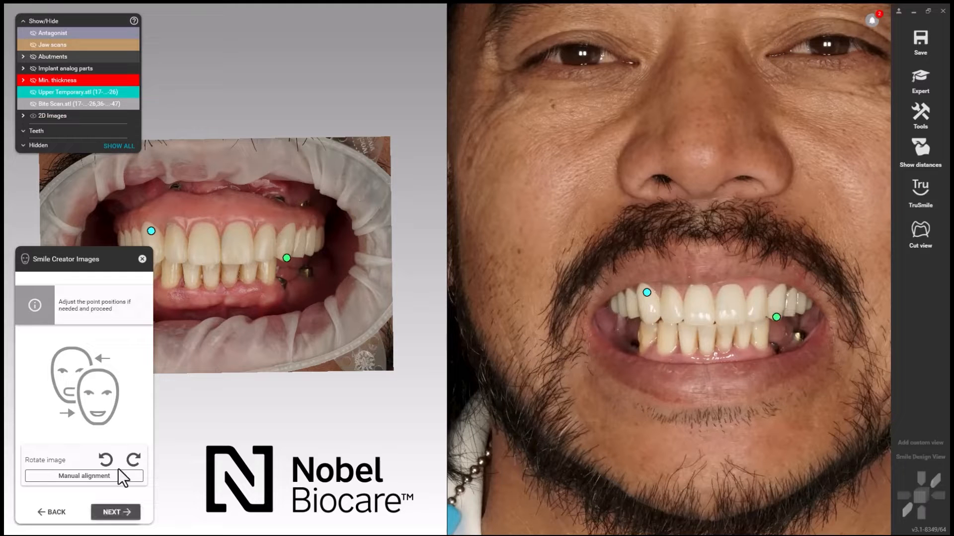
click(124, 515)
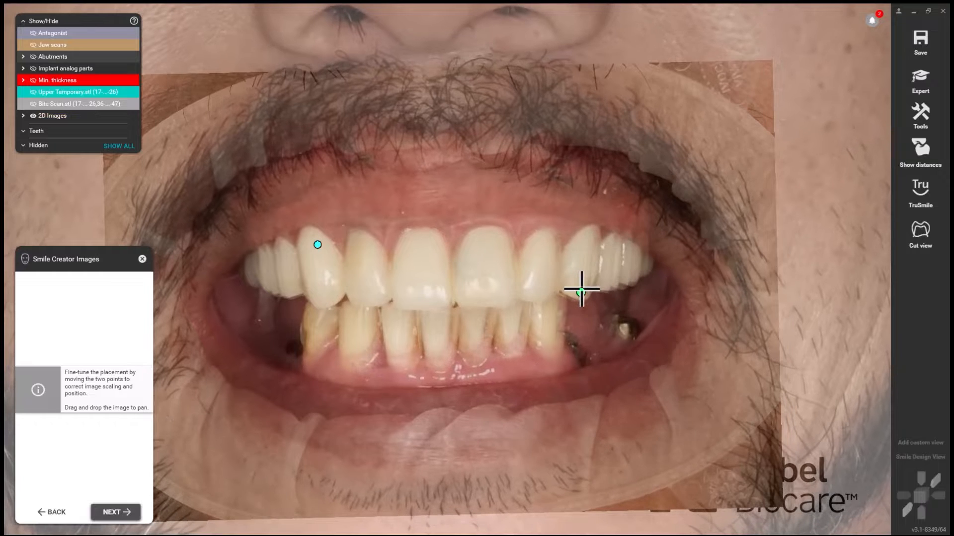
Fine-tune both canine alignment points until the retracted and smile photos overlap at the teeth, and accept the placement.
drag(576, 292, 575, 293)
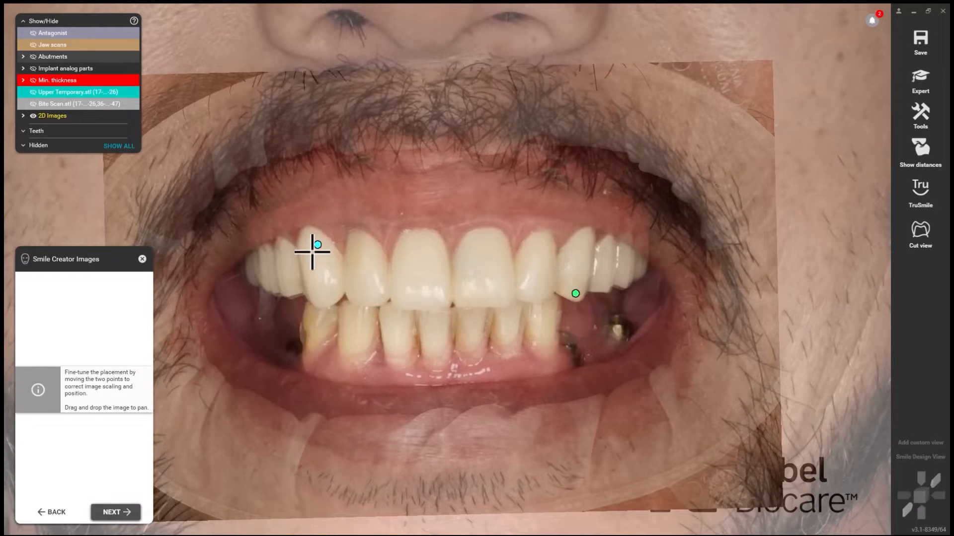
drag(314, 246, 314, 245)
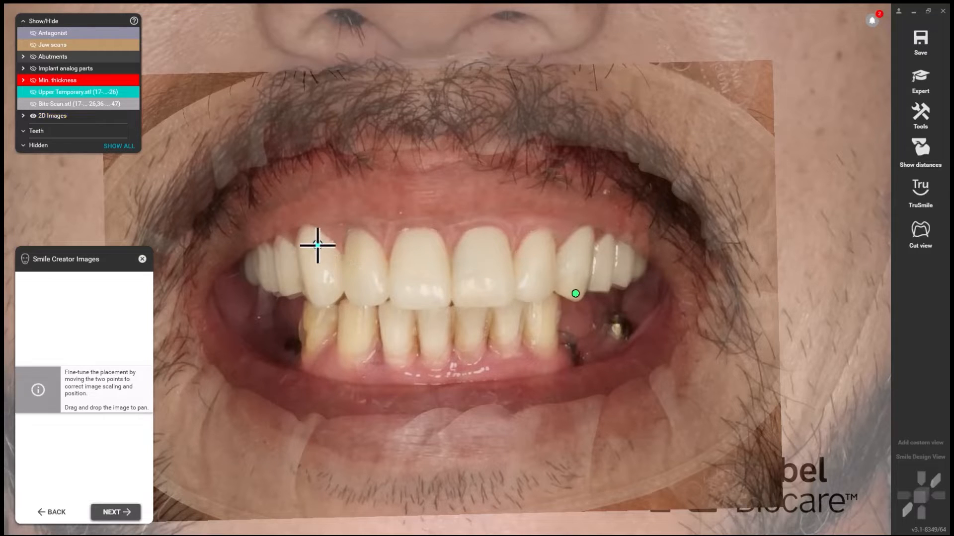
drag(317, 246, 319, 246)
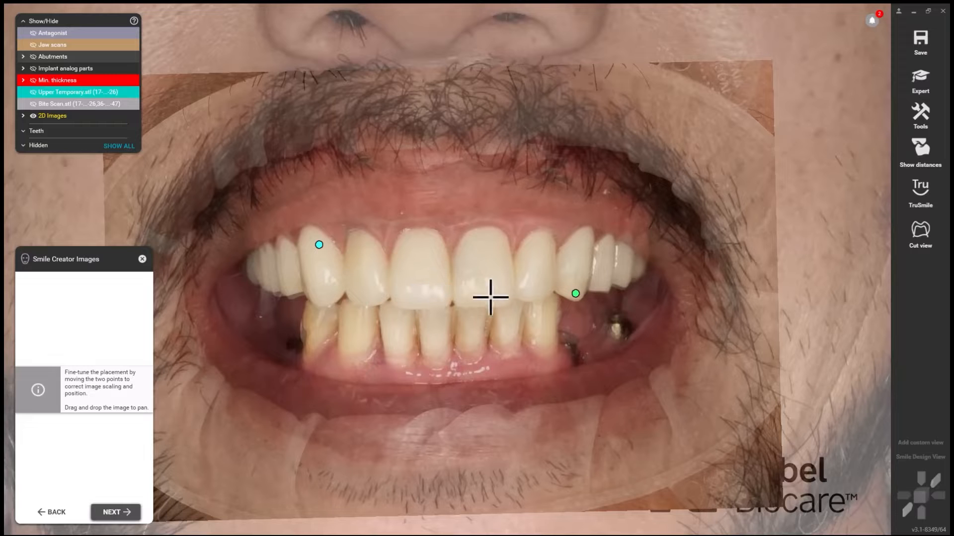
click(126, 512)
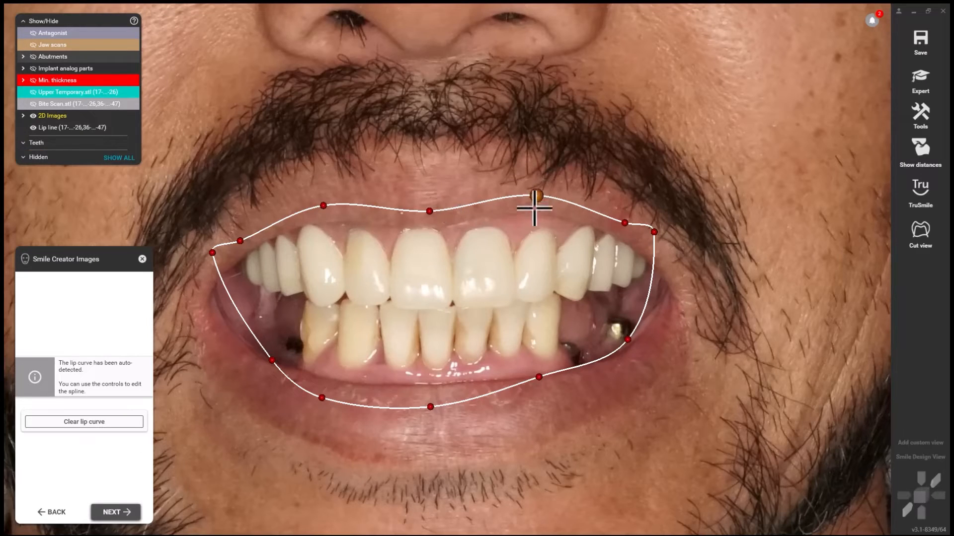
Move the lip curve's control points onto the lip edge along the patient's left side and the lower lip.
drag(535, 208, 532, 227)
drag(620, 221, 663, 288)
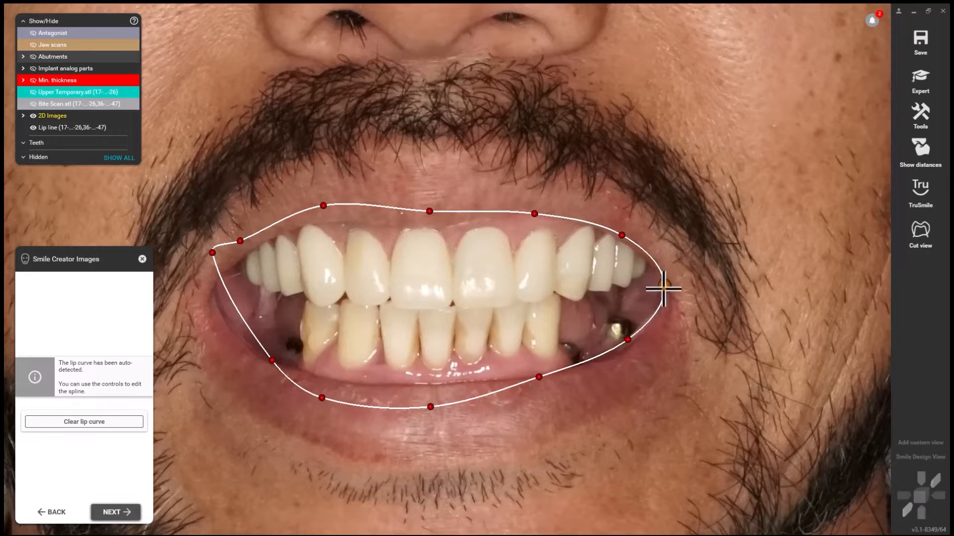
drag(622, 236, 620, 241)
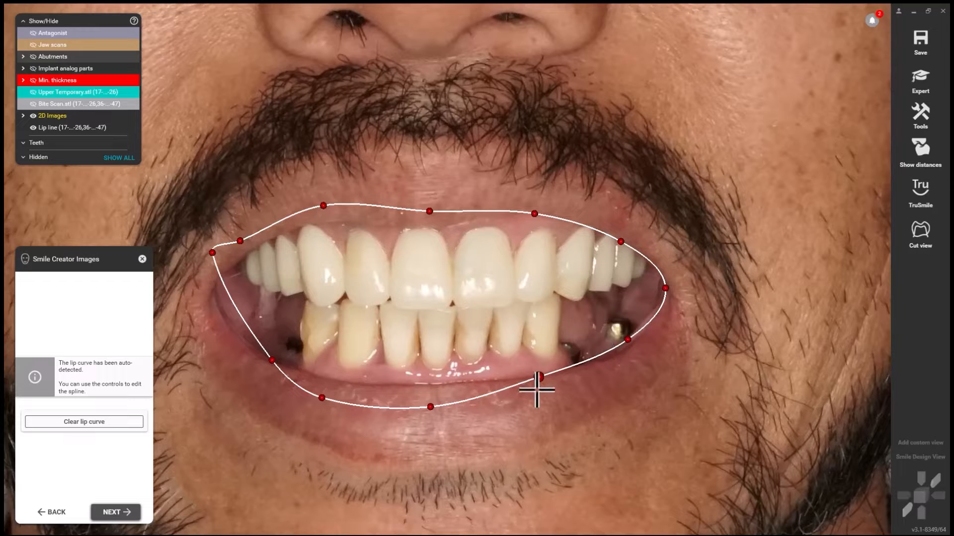
drag(429, 420, 427, 388)
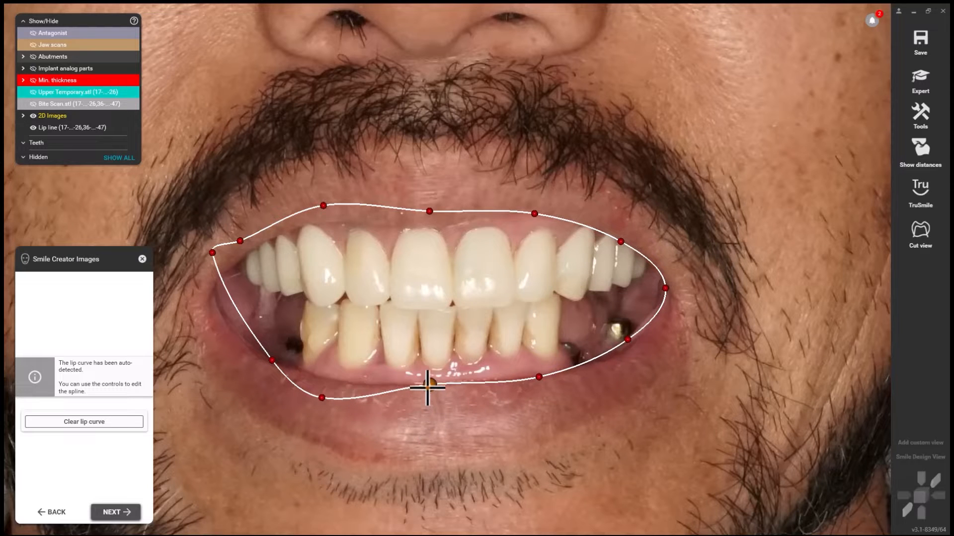
drag(320, 400, 320, 377)
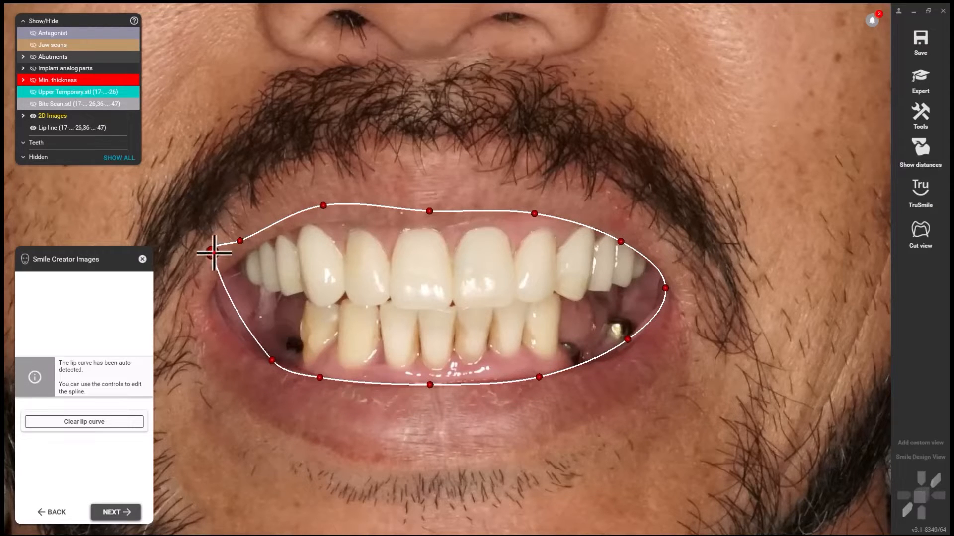
Fit the lip curve to the patient's right mouth corner and upper lip edge, and continue to the Smile Creator helpers.
drag(214, 252, 217, 294)
drag(244, 241, 252, 255)
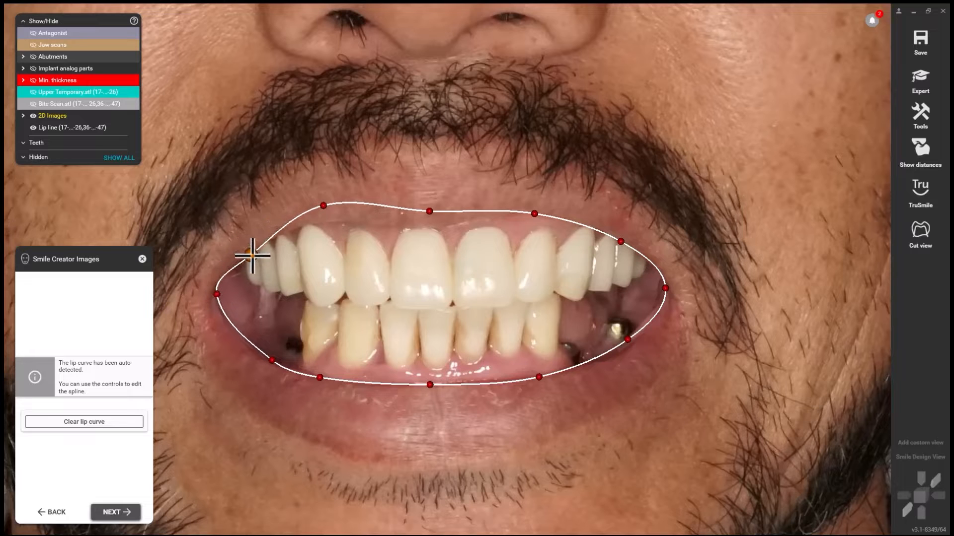
drag(324, 206, 333, 219)
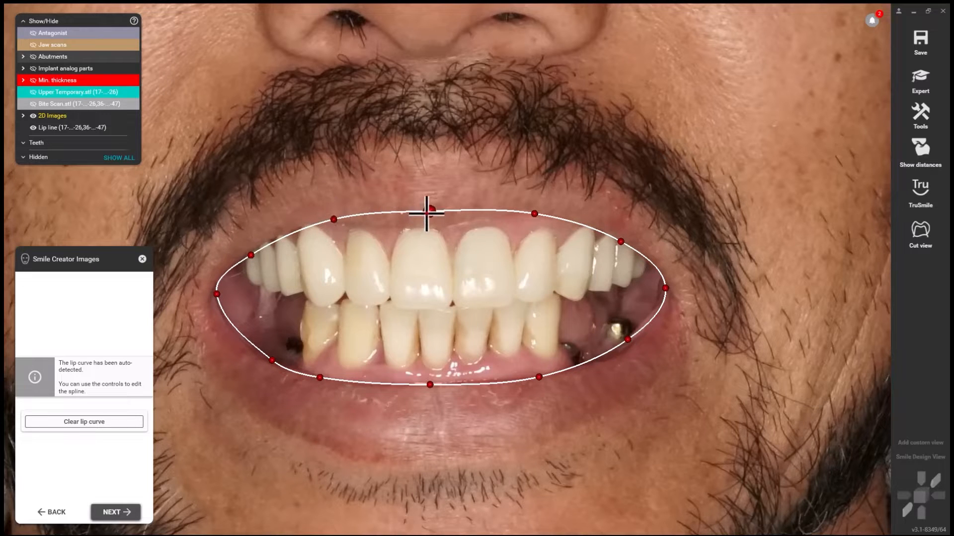
drag(426, 213, 427, 230)
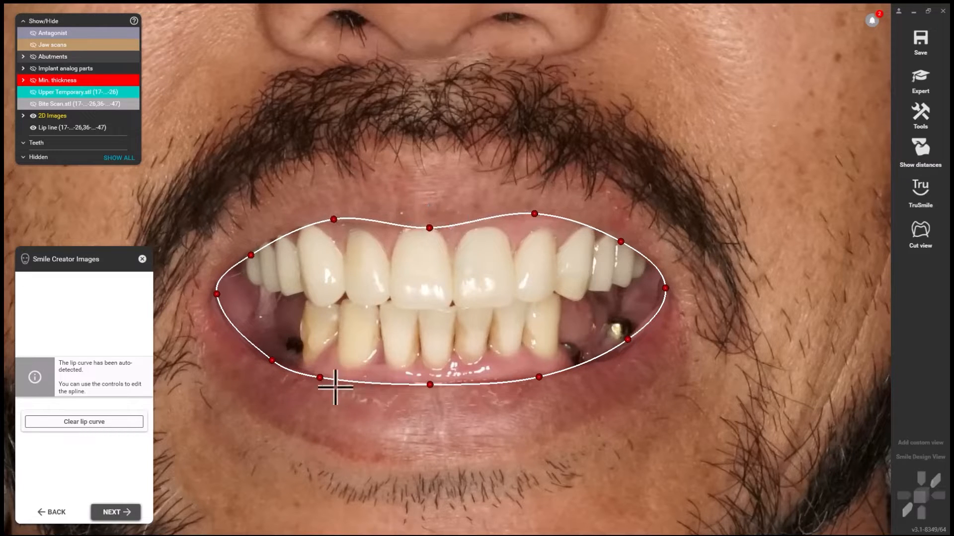
click(122, 514)
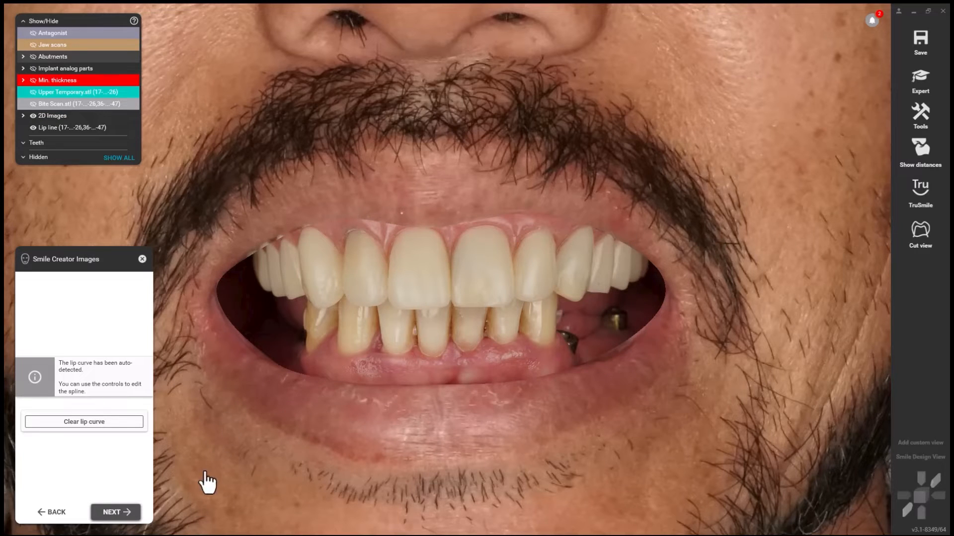
click(132, 515)
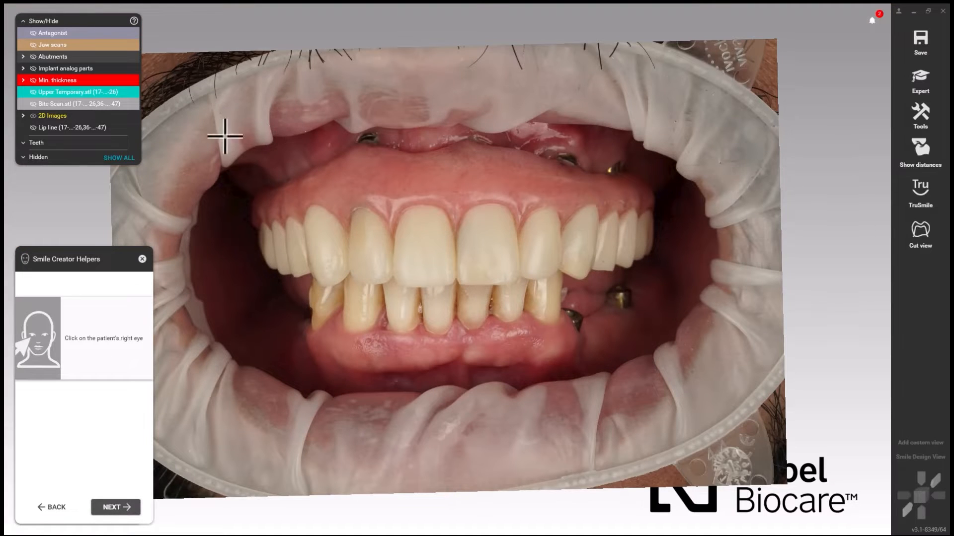
Display the smile photo and mark the patient's right and left eyes on it.
click(32, 116)
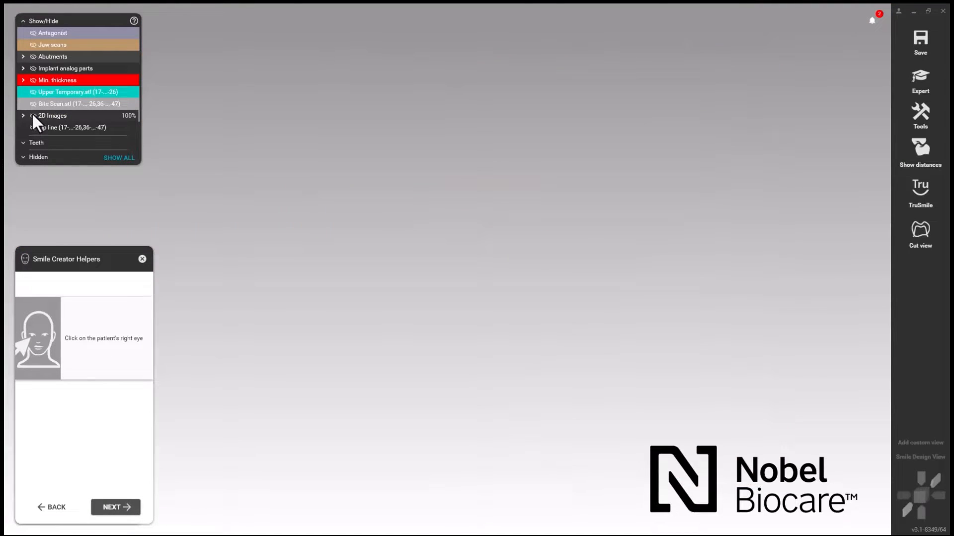
click(32, 115)
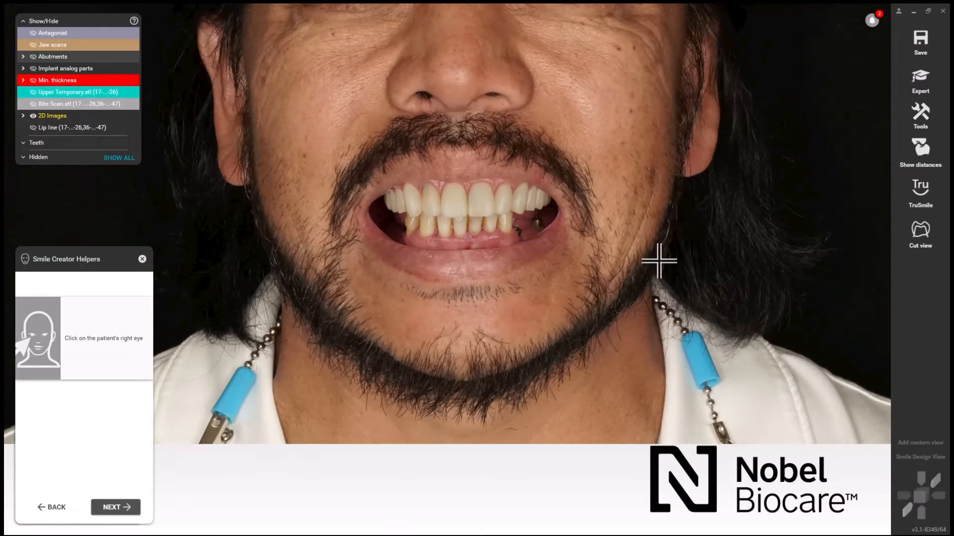
scroll(591, 228, down, 3)
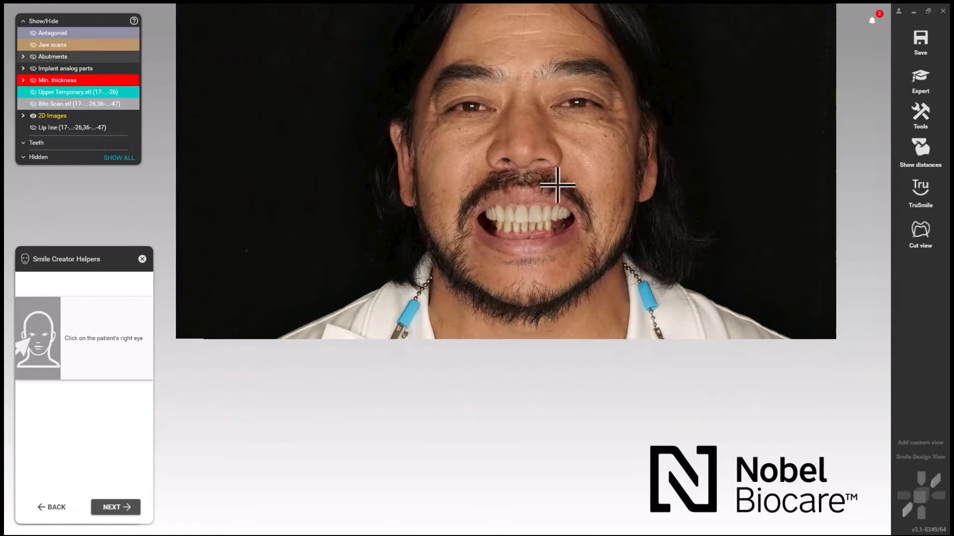
click(471, 106)
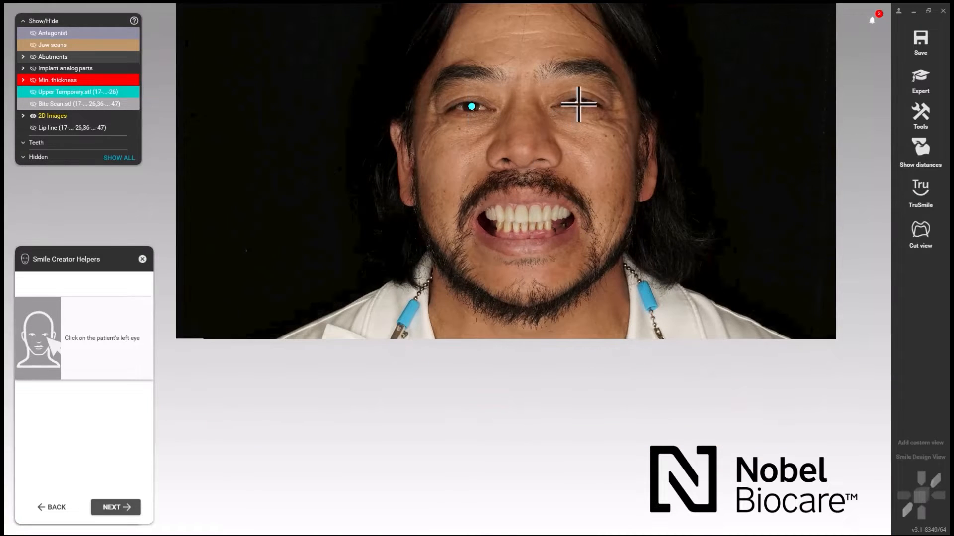
click(576, 103)
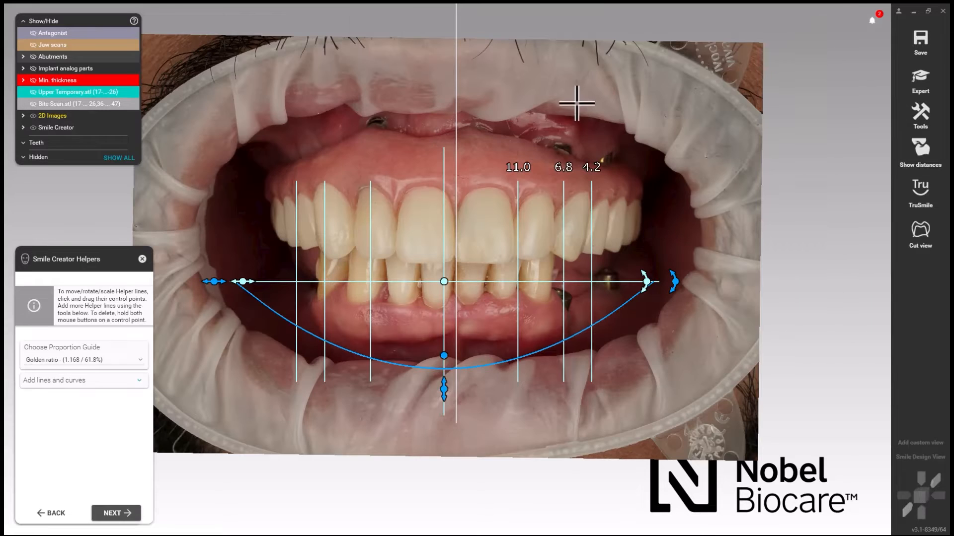
Display the full smile photo behind the helper lines and shift the vertical facial midline slightly toward the patient's right.
click(31, 115)
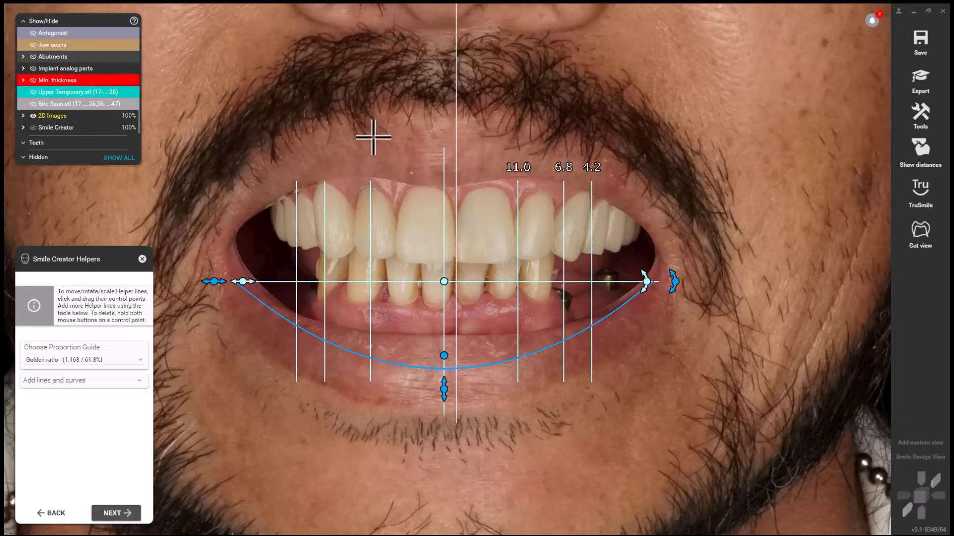
scroll(400, 131, down, 1)
scroll(434, 309, down, 3)
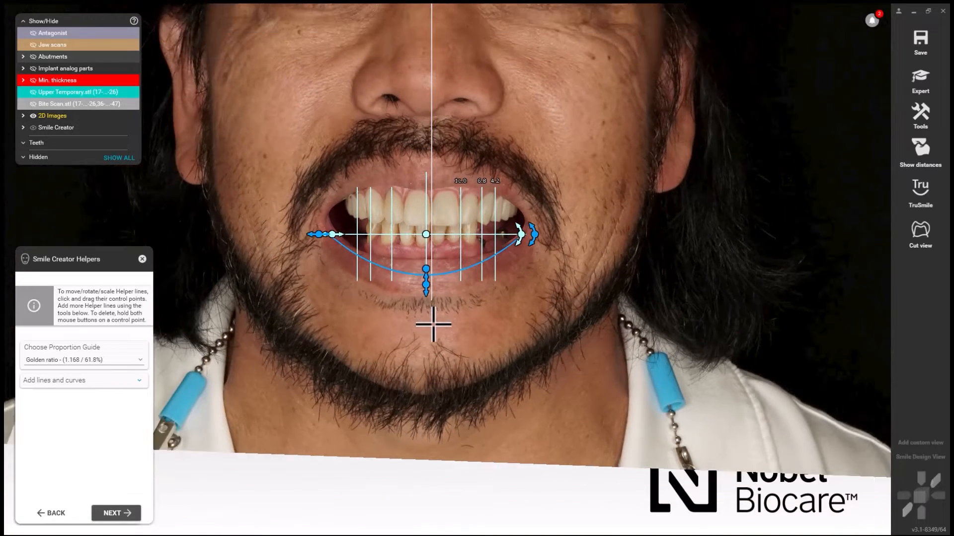
scroll(438, 328, down, 1)
scroll(430, 366, down, 1)
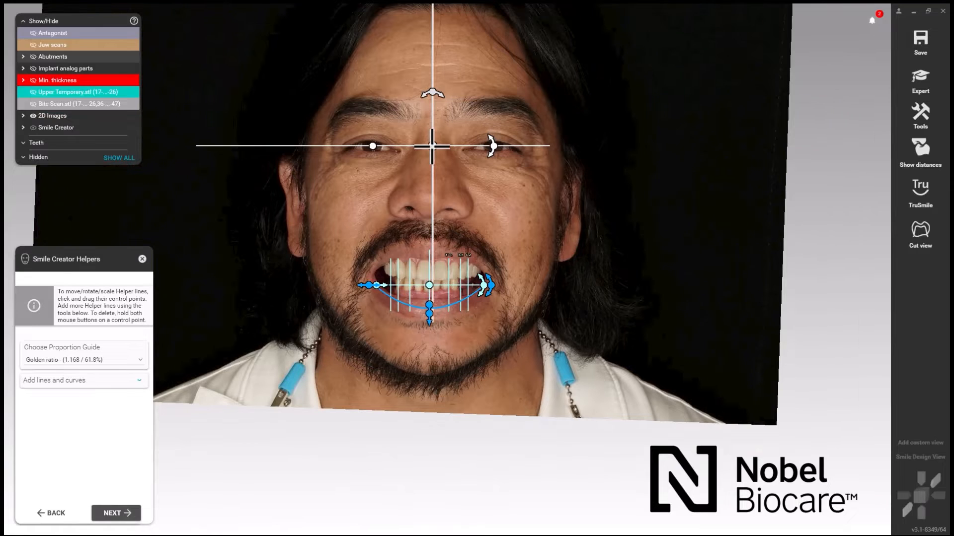
drag(432, 147, 428, 146)
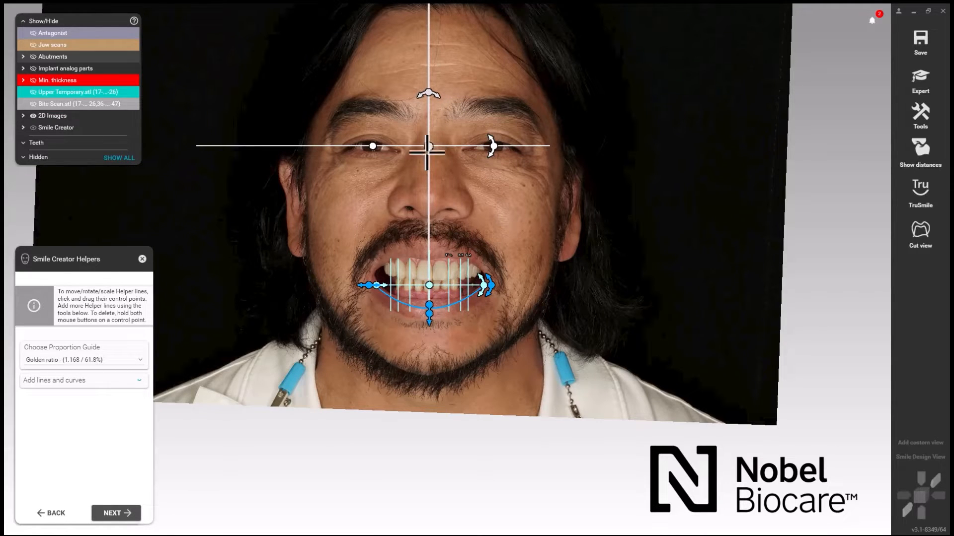
Raise the horizontal proportion guide slightly, and raise and flatten the smile curve to the upper incisal edges.
drag(429, 284, 429, 282)
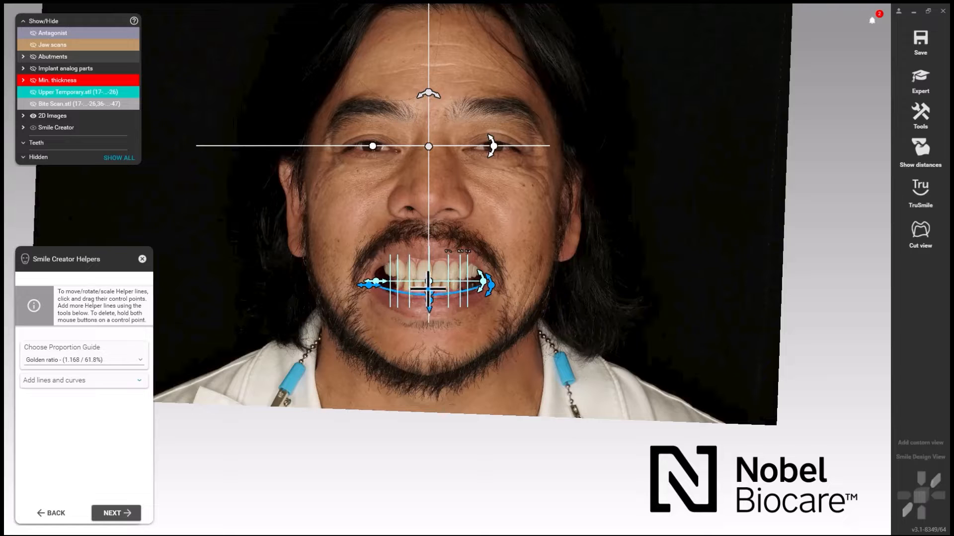
drag(429, 286, 429, 290)
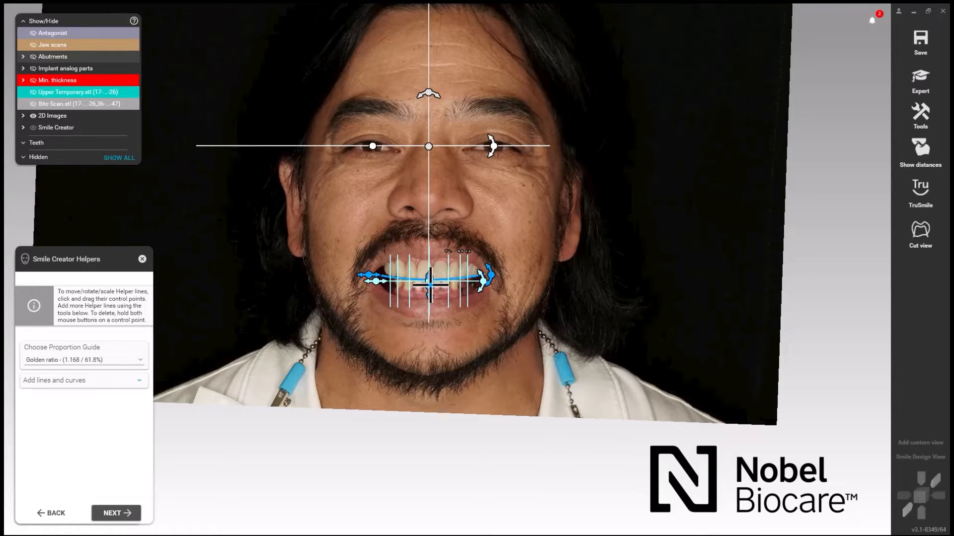
drag(430, 278, 430, 277)
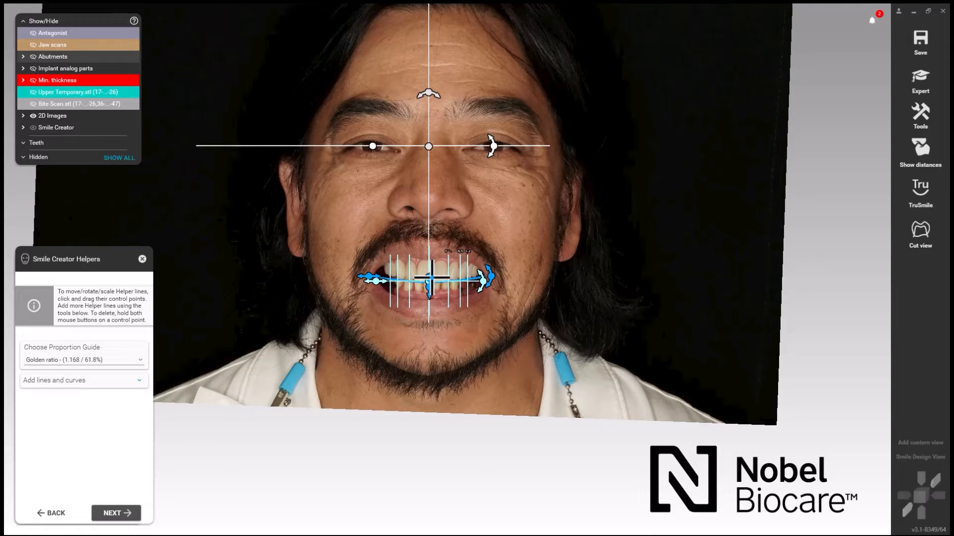
Fine-tune the smile curve's depth and tilt along the upper incisal edges, and continue to Smile Creator Modelling.
scroll(428, 287, up, 5)
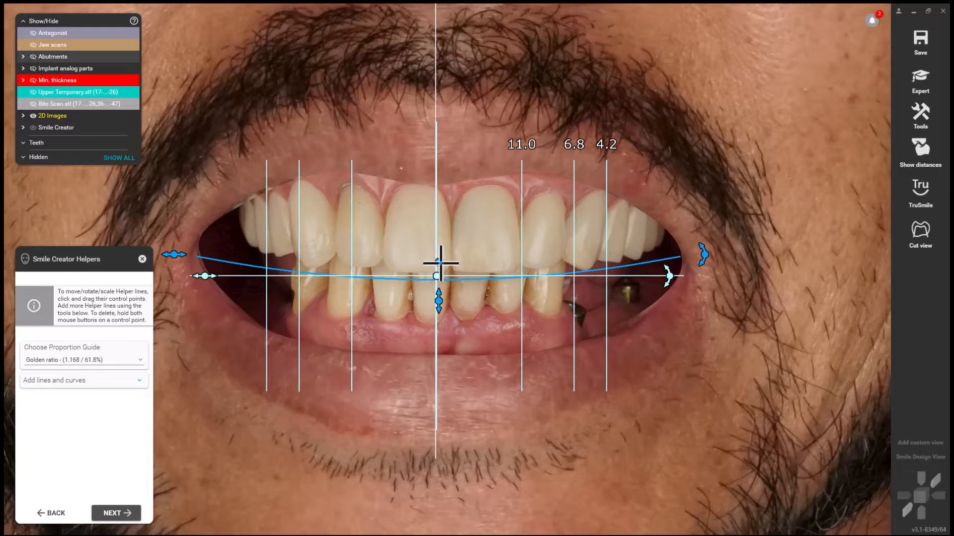
drag(439, 299, 438, 293)
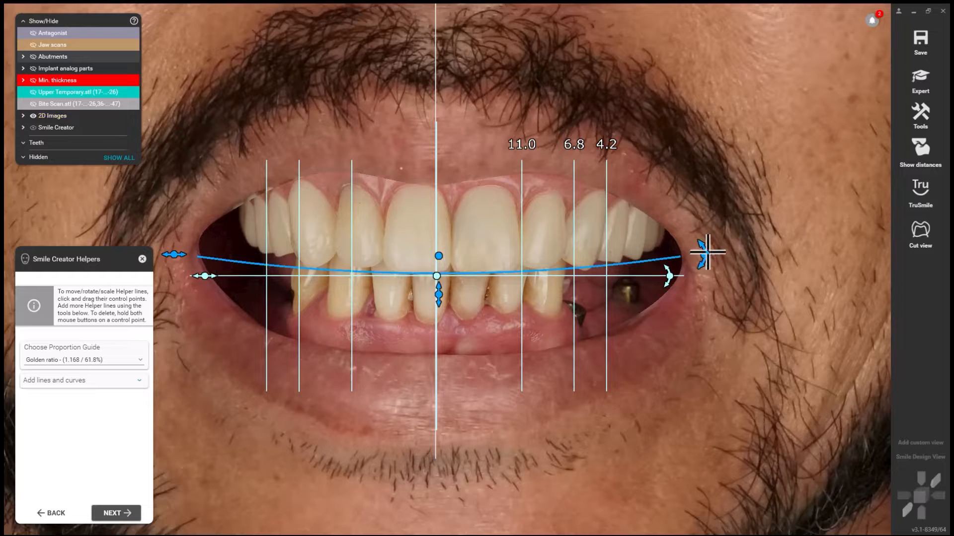
drag(708, 252, 707, 260)
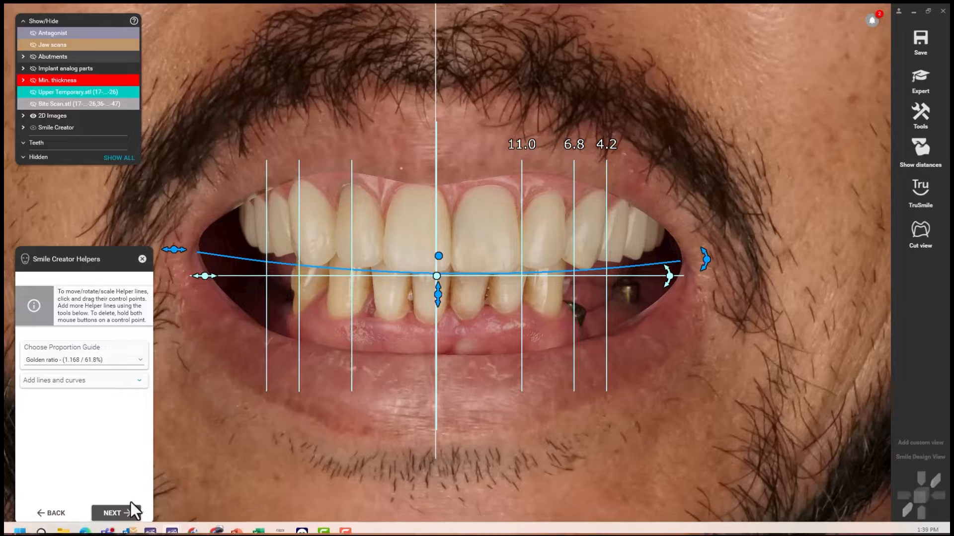
click(115, 512)
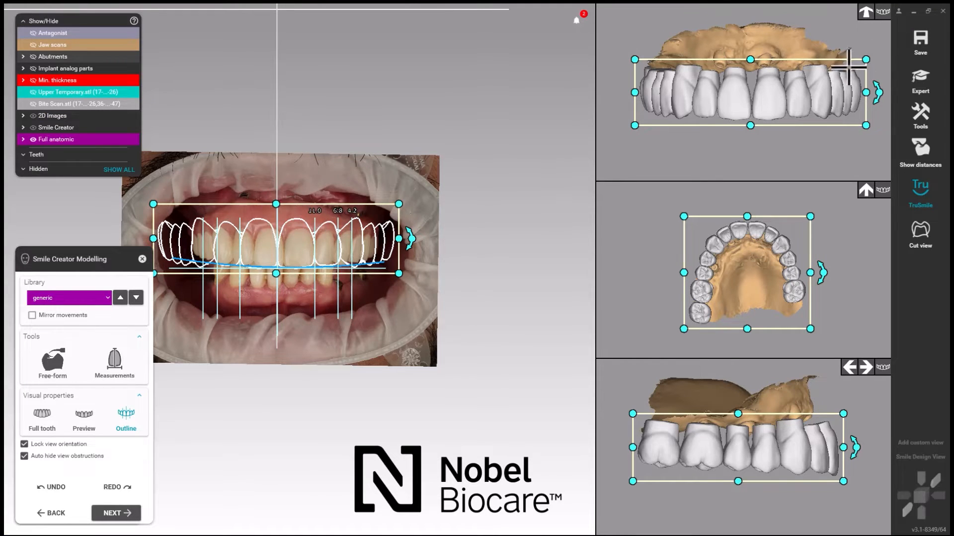
Scale the upper tooth setup down and lower its incisal edges to the smile curve, checking it against the semi-transparent Upper Temporary scan.
drag(866, 92, 845, 95)
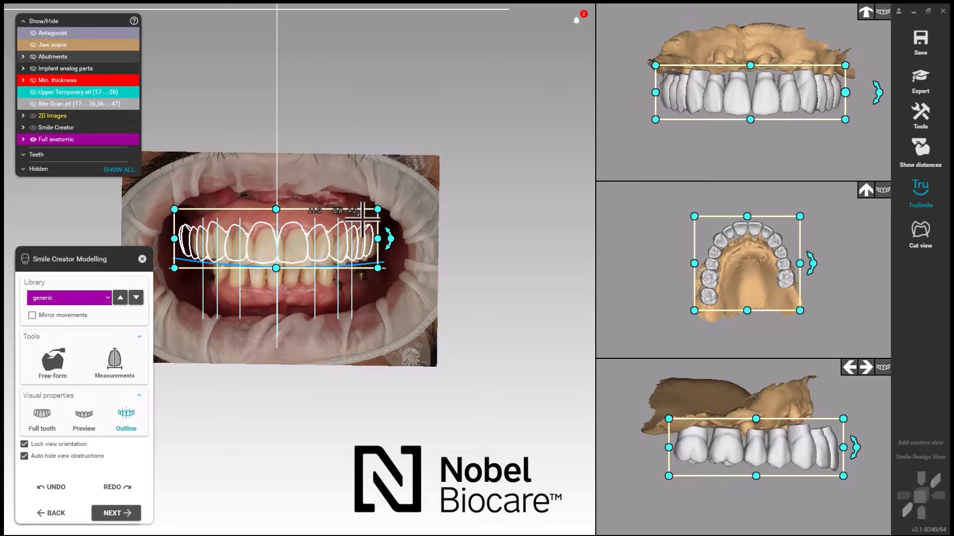
drag(291, 236, 291, 240)
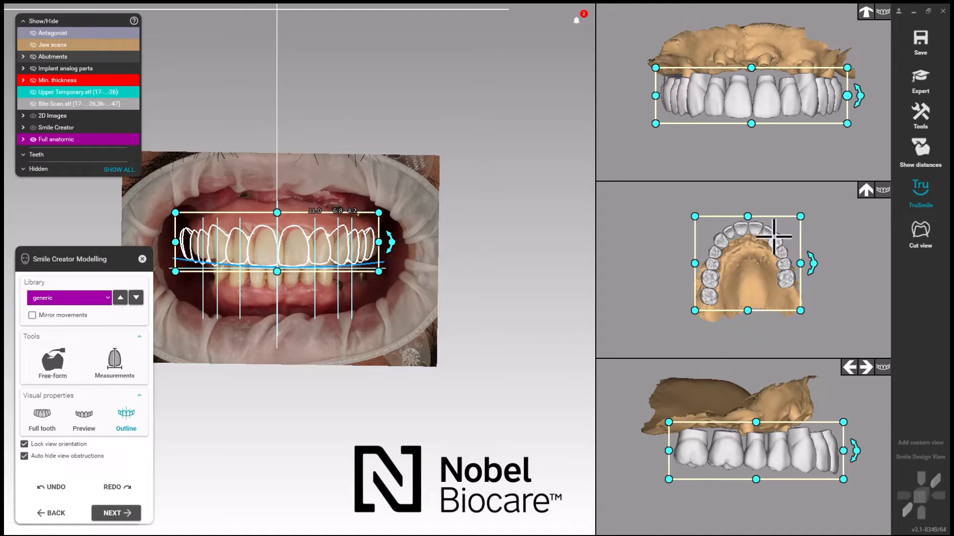
click(33, 92)
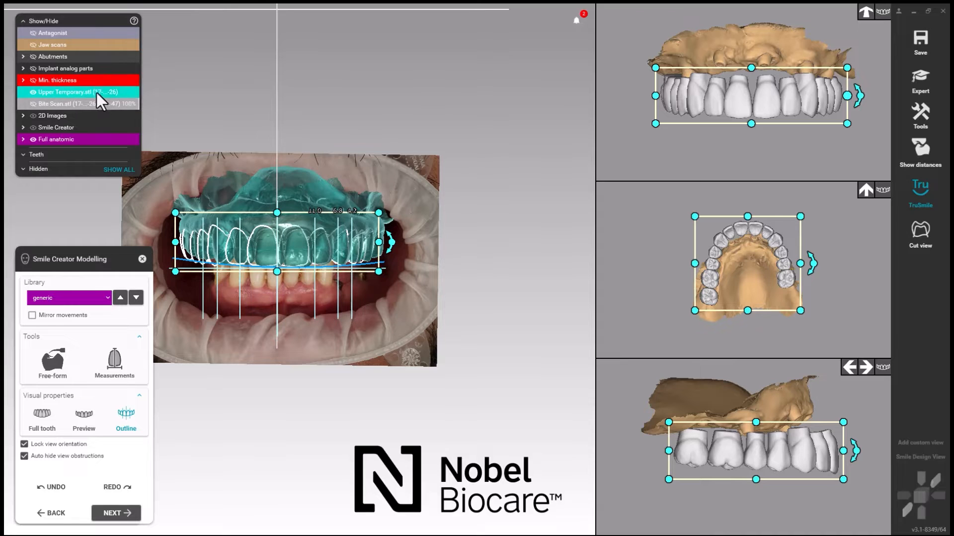
drag(95, 92, 107, 93)
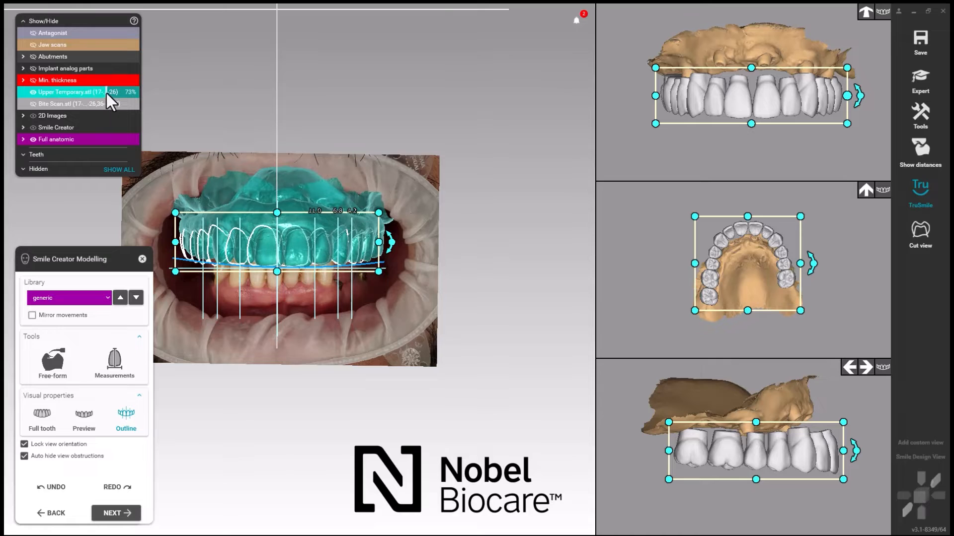
click(33, 93)
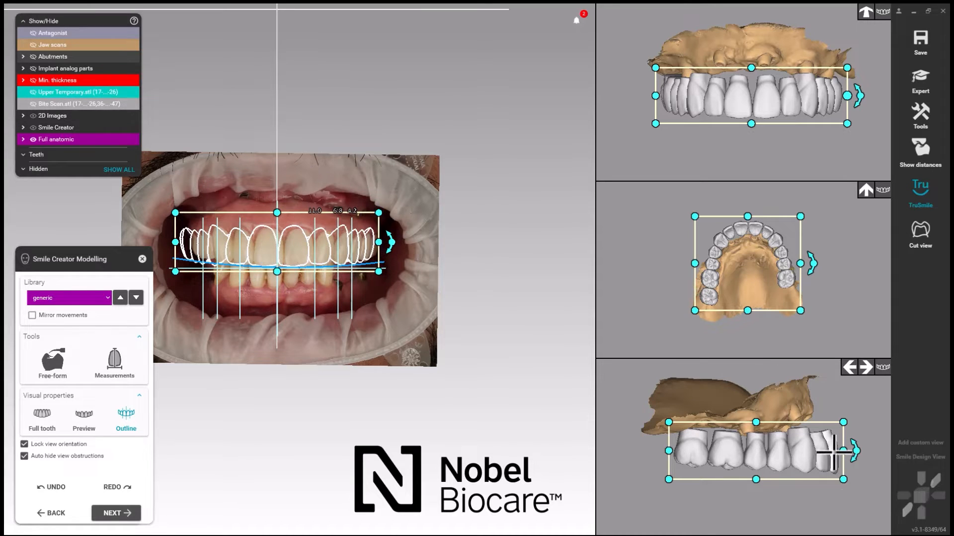
Shift the tooth setup slightly posteriorly, tilt it marginally in the front view, and continue to the Smile Creator preview.
drag(833, 452, 828, 452)
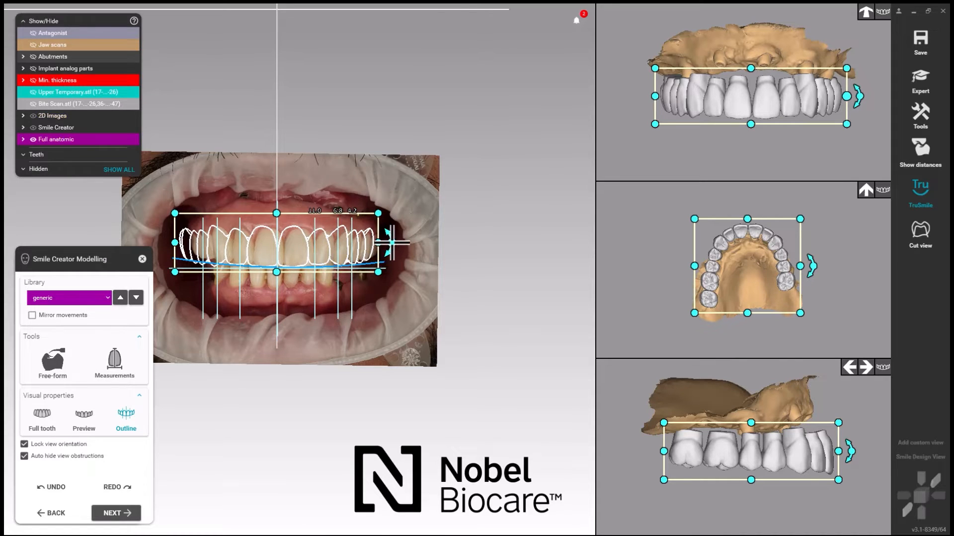
drag(392, 242, 392, 244)
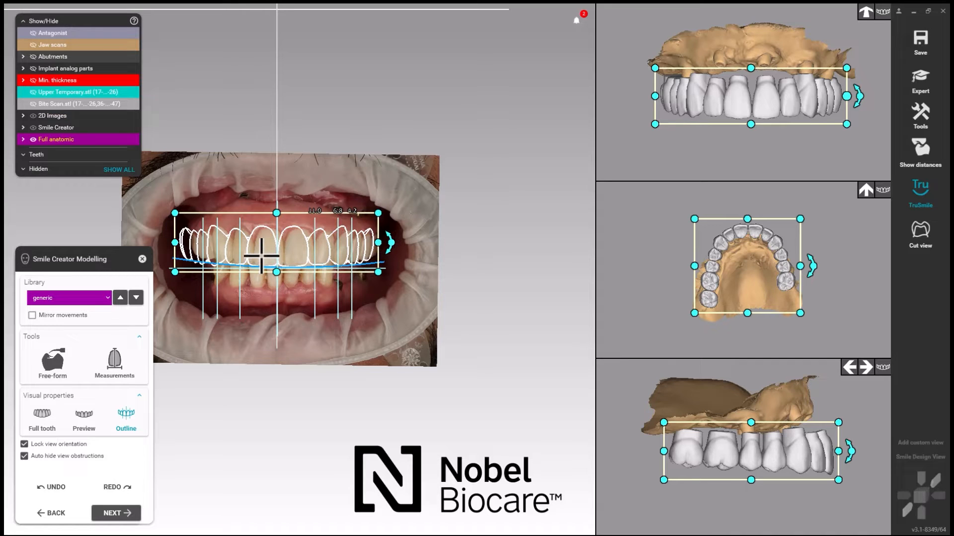
click(114, 517)
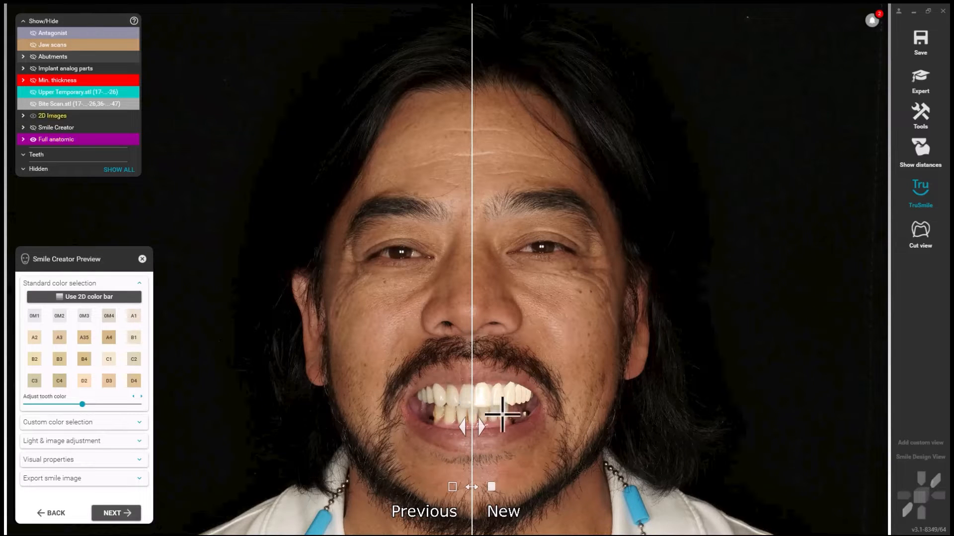
Sample the custom tooth base and highlight colors from the patient's existing right central incisor, and finish Smile Creator with the default report setup.
click(91, 426)
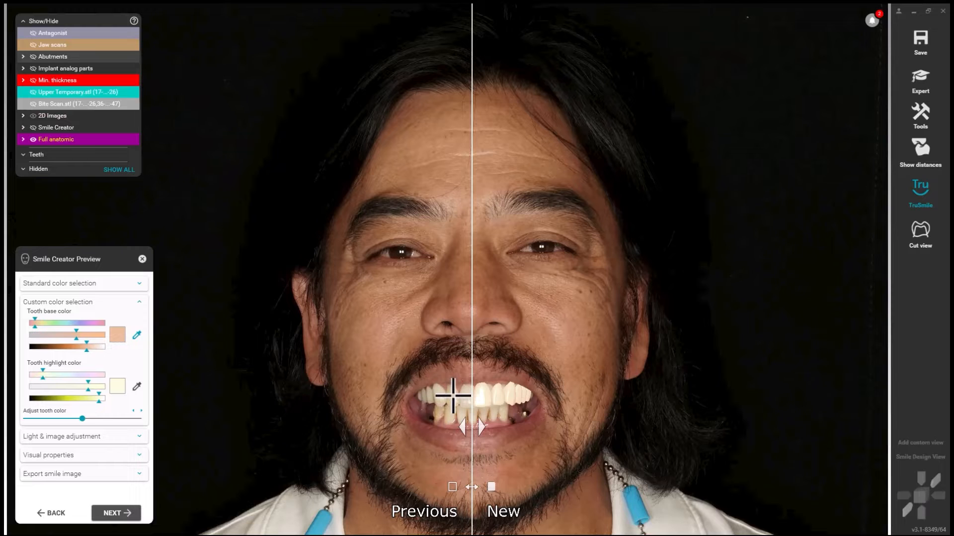
click(451, 396)
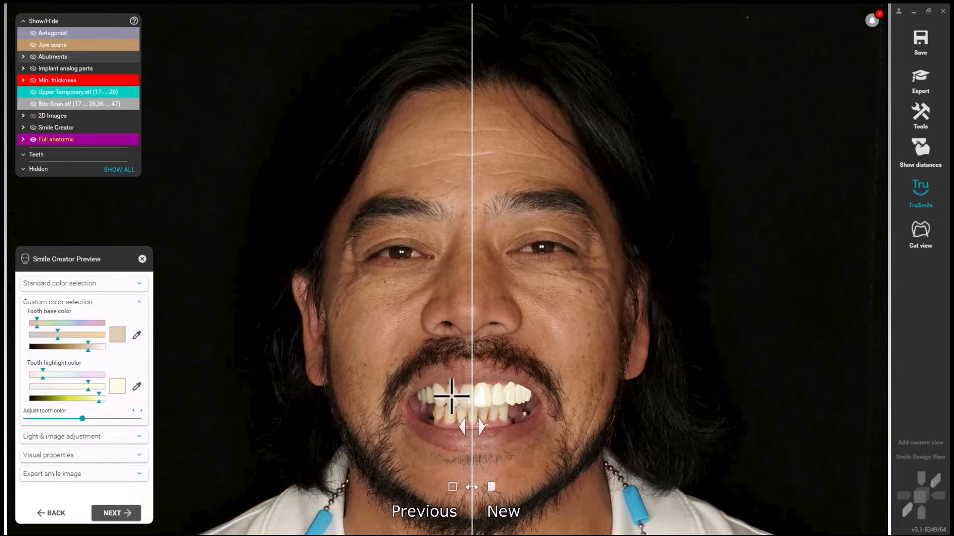
click(137, 386)
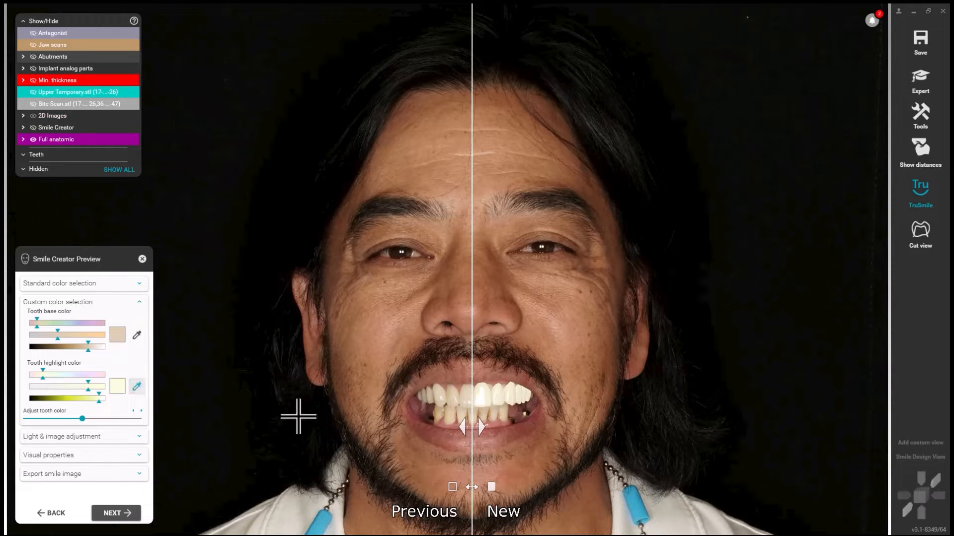
click(453, 396)
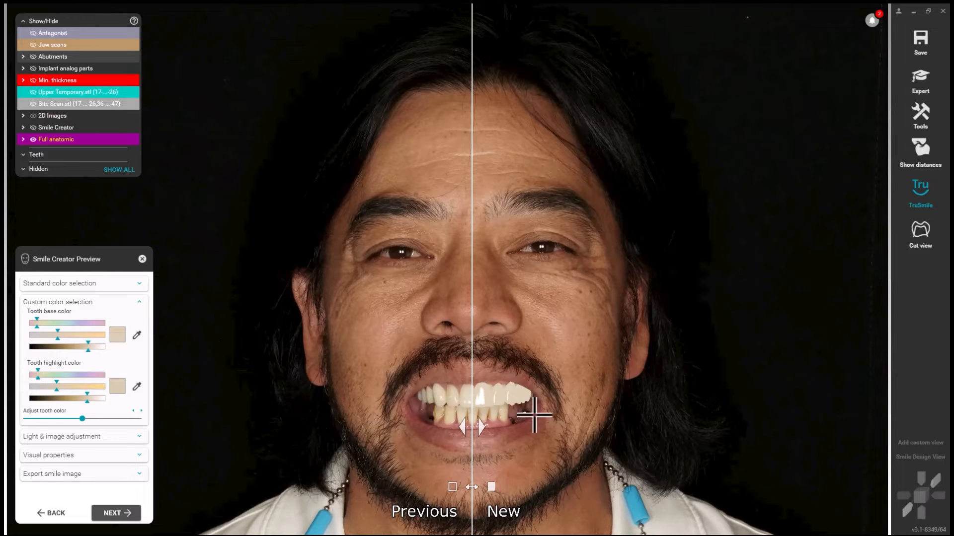
click(133, 514)
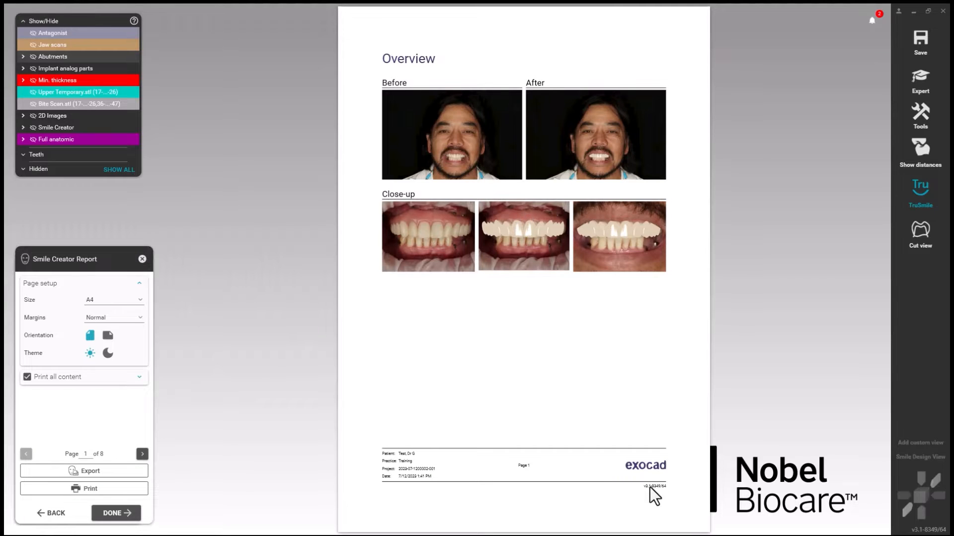
click(126, 515)
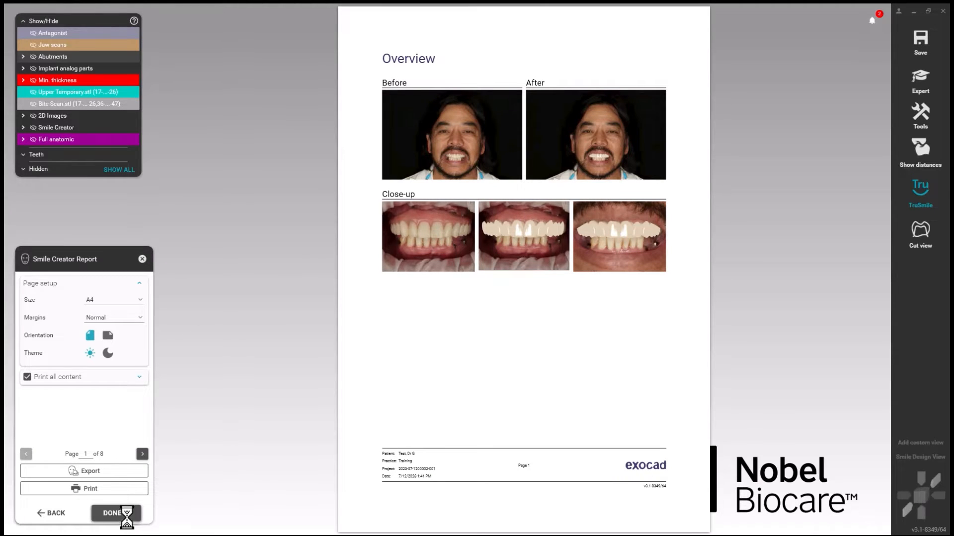
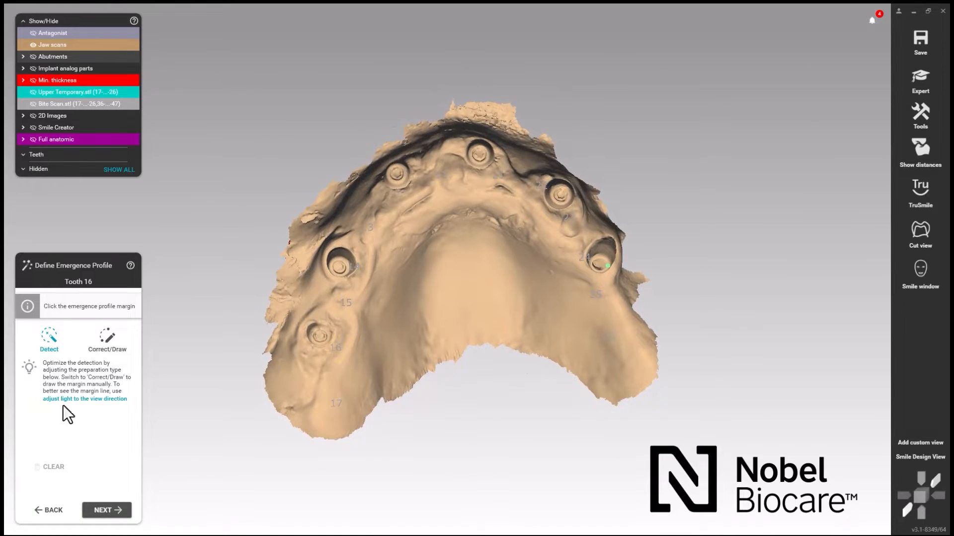
Skip through the emergence profile definition for tooth 16 and the remaining implant positions without marking margins, and proceed to Tooth Placement.
click(106, 517)
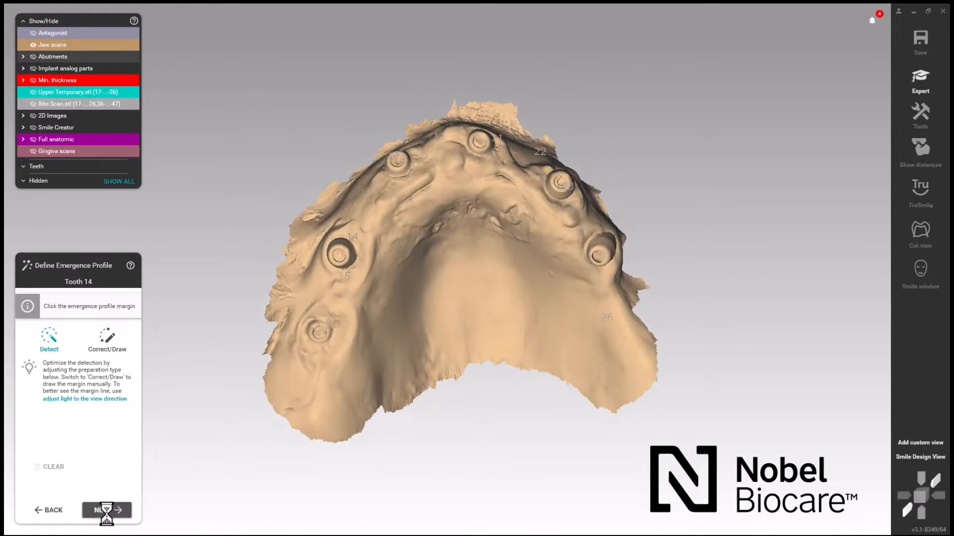
click(106, 516)
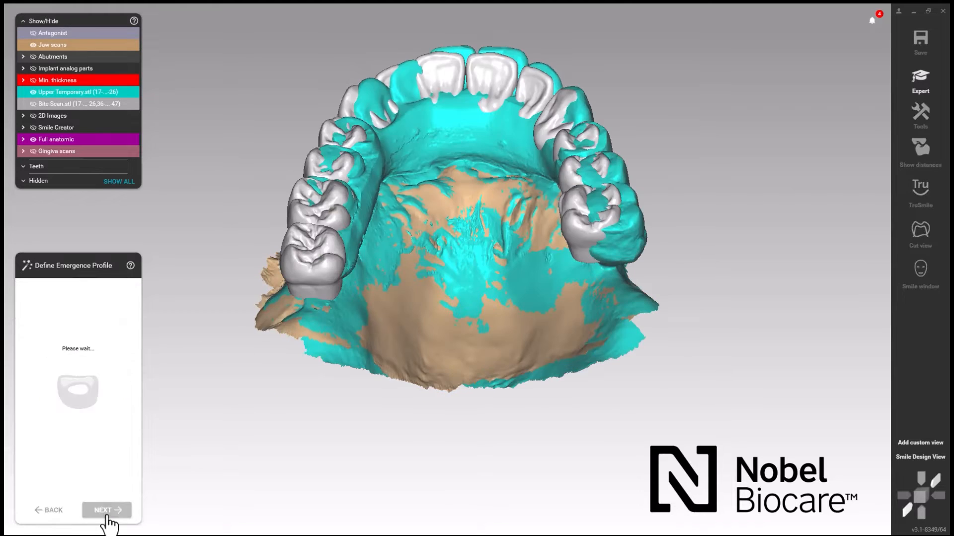
click(106, 516)
click(106, 512)
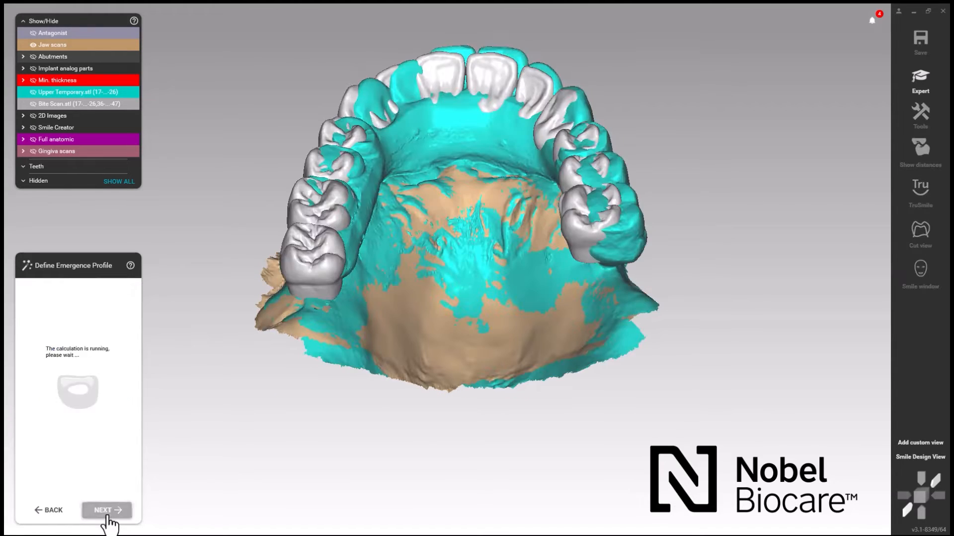
click(106, 512)
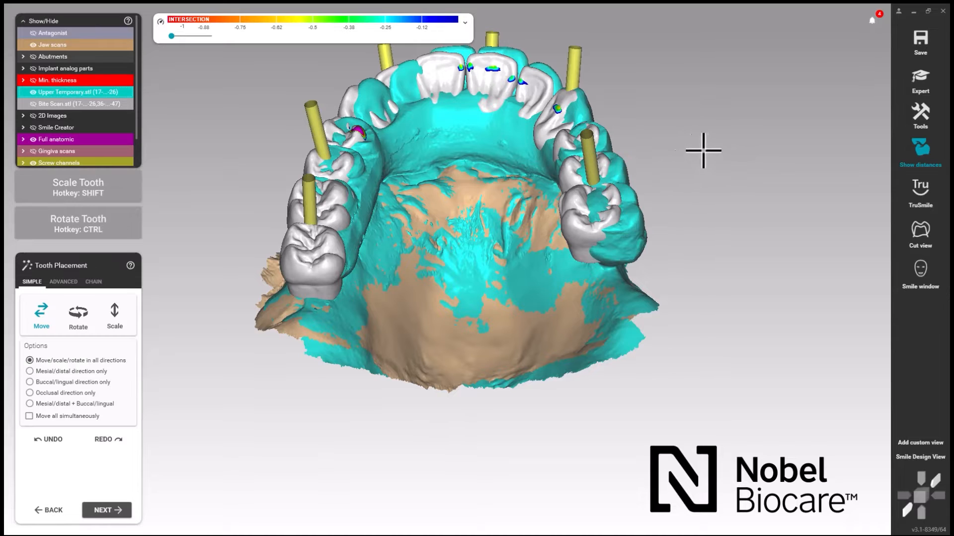
Briefly check the antagonist against the tooth setup from the occlusal side and hide the Upper Temporary scan.
right_drag(686, 168, 599, 283)
right_drag(453, 367, 660, 127)
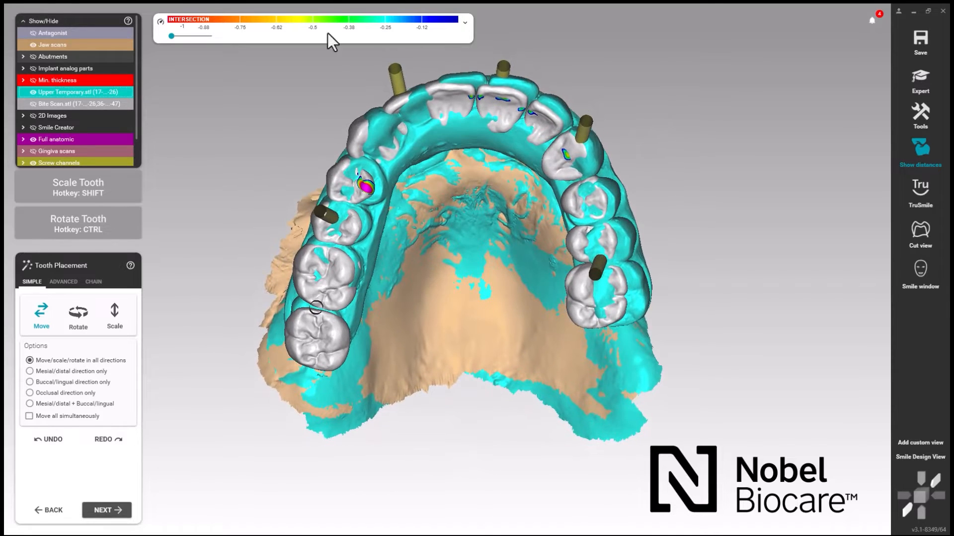
click(34, 33)
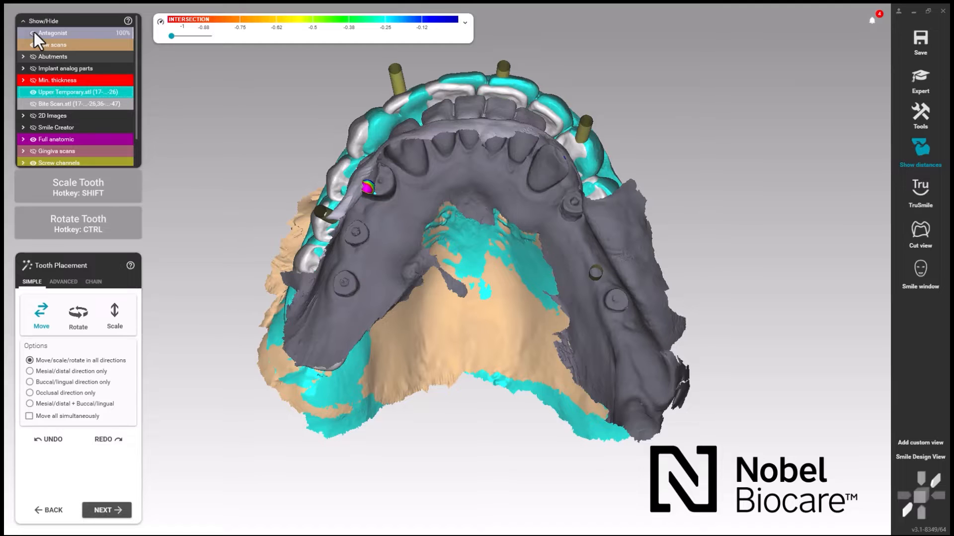
click(33, 33)
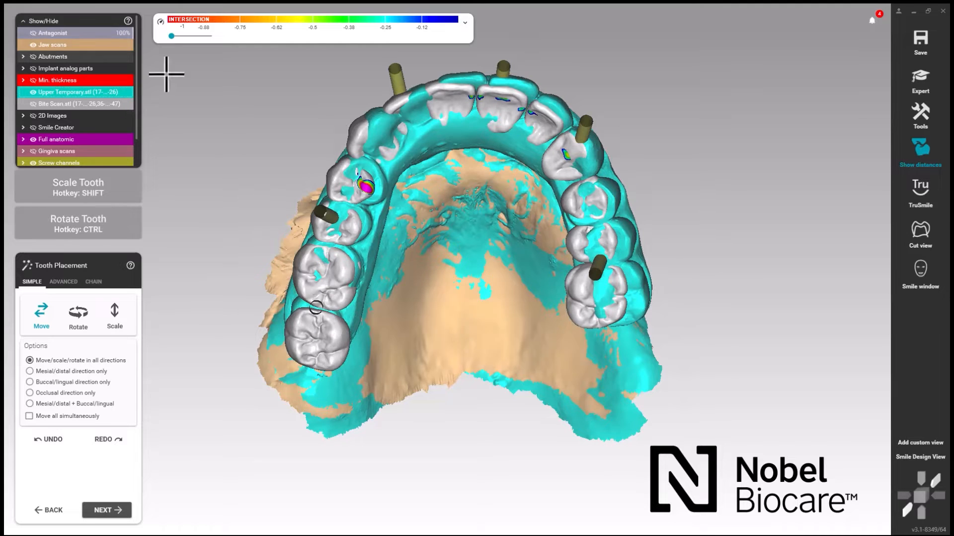
click(32, 92)
right_drag(309, 105, 306, 104)
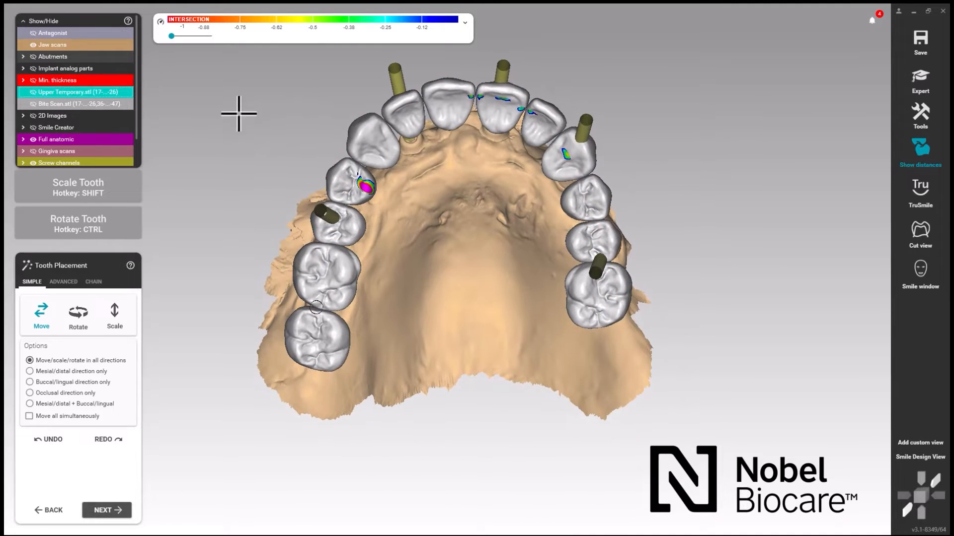
Show the antagonist and examine its relation to the upper teeth and screw channels from the front.
click(33, 32)
right_drag(442, 166, 441, 164)
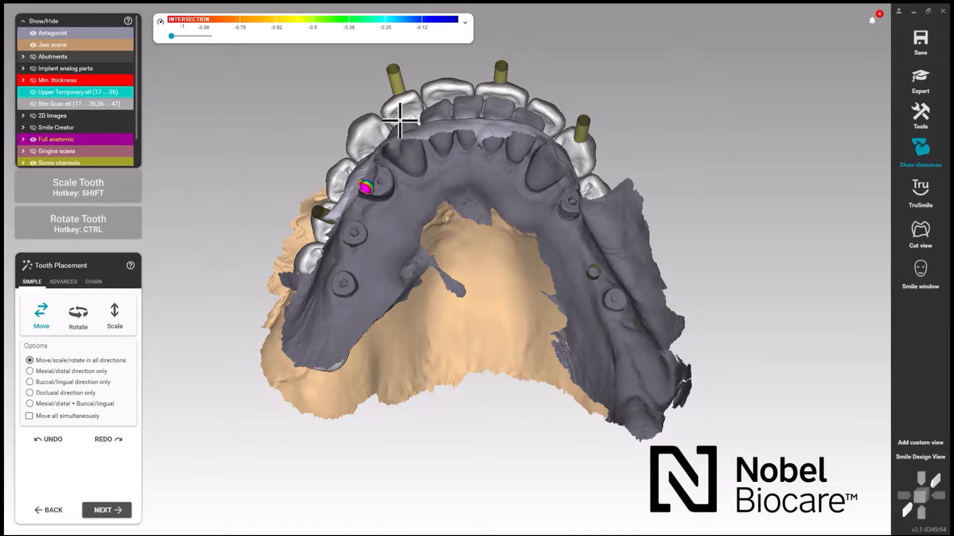
scroll(454, 123, up, 2)
right_drag(470, 133, 506, 95)
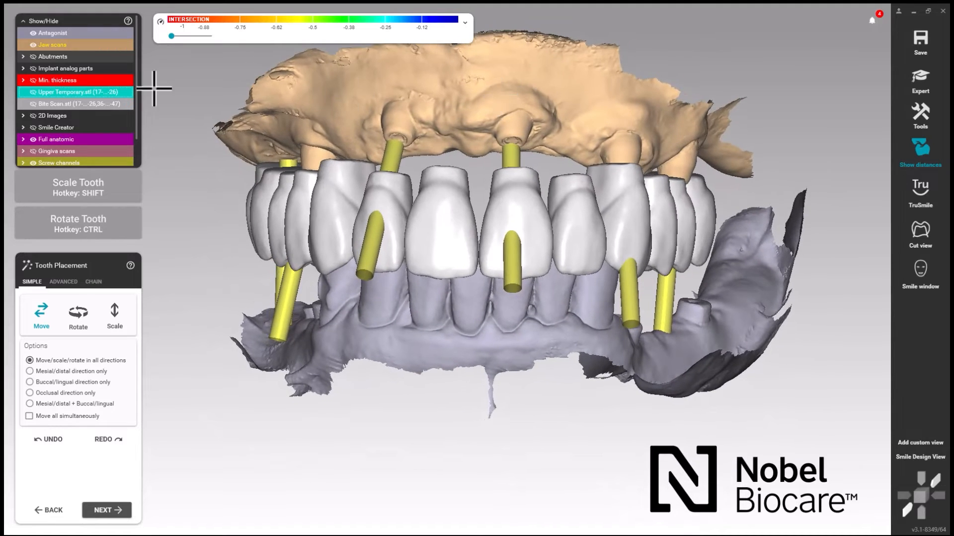
Hide the screw channels and show the Upper Temporary scan over the upper tooth setup.
click(33, 163)
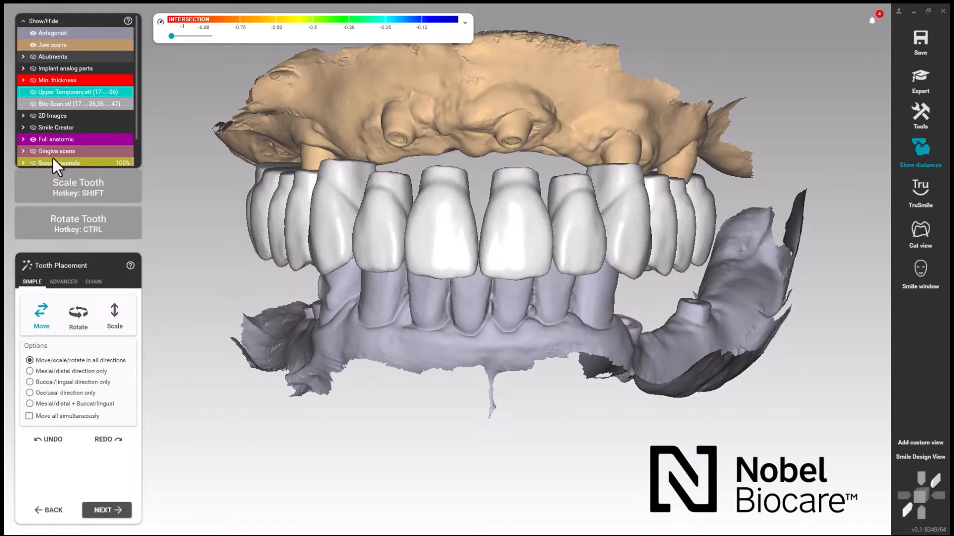
right_drag(482, 322, 485, 387)
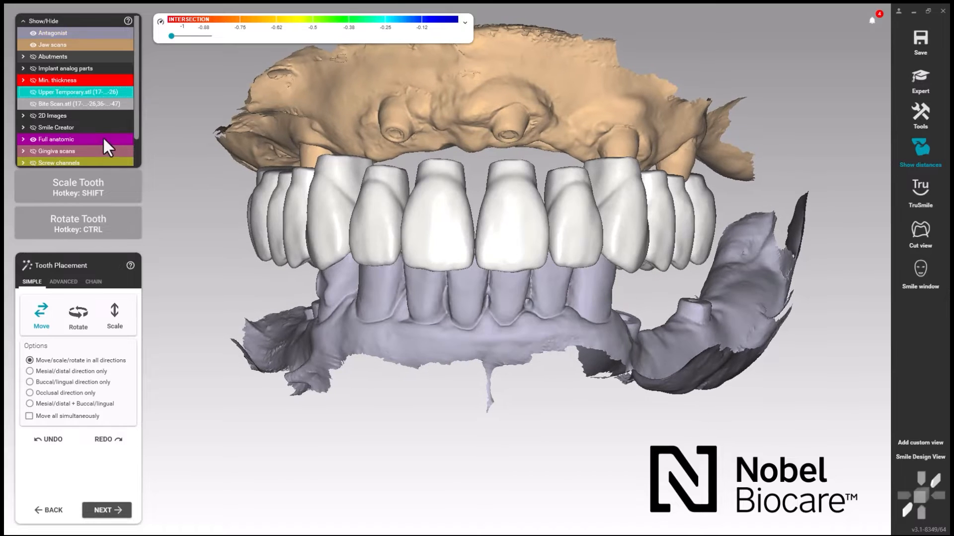
click(33, 92)
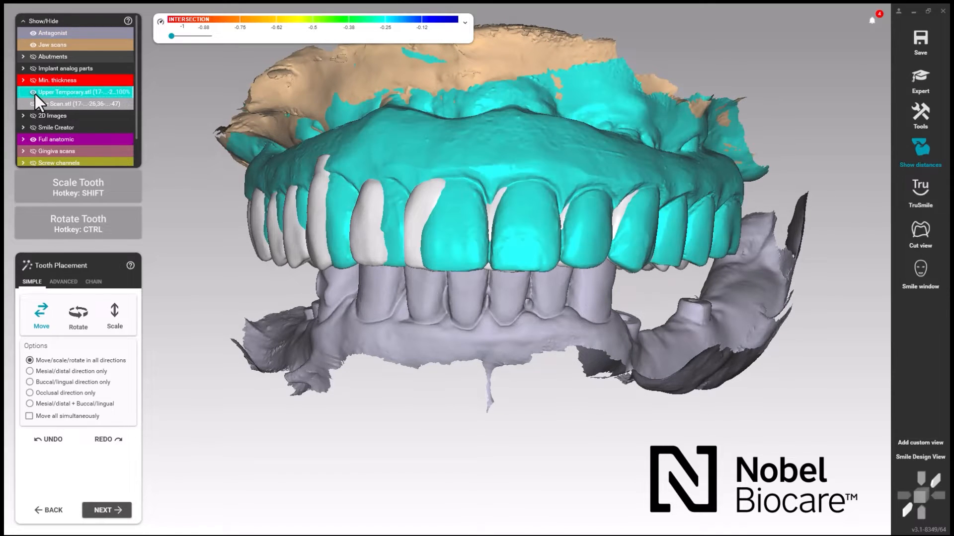
Compare the upper tooth setup with and without the Upper Temporary scan from the front, leaving the scan hidden.
click(33, 92)
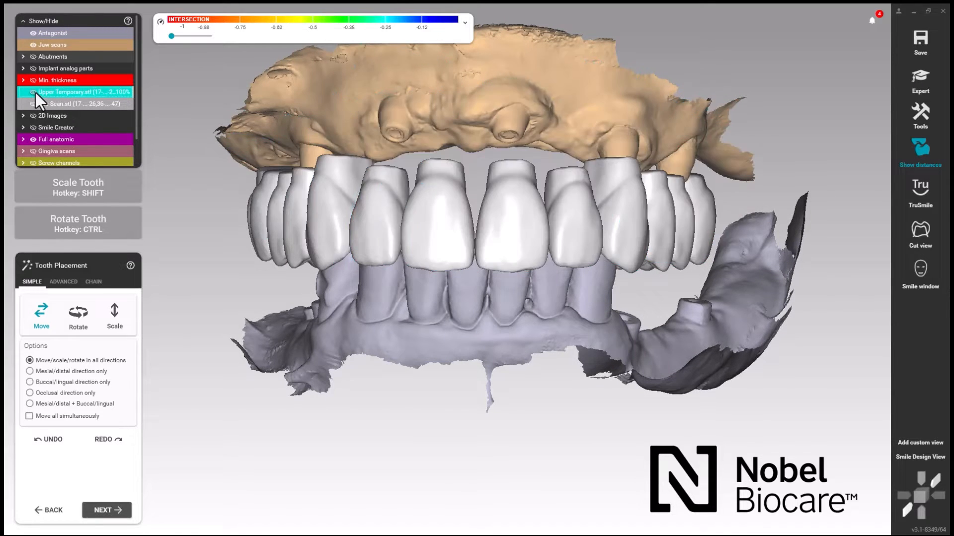
click(34, 92)
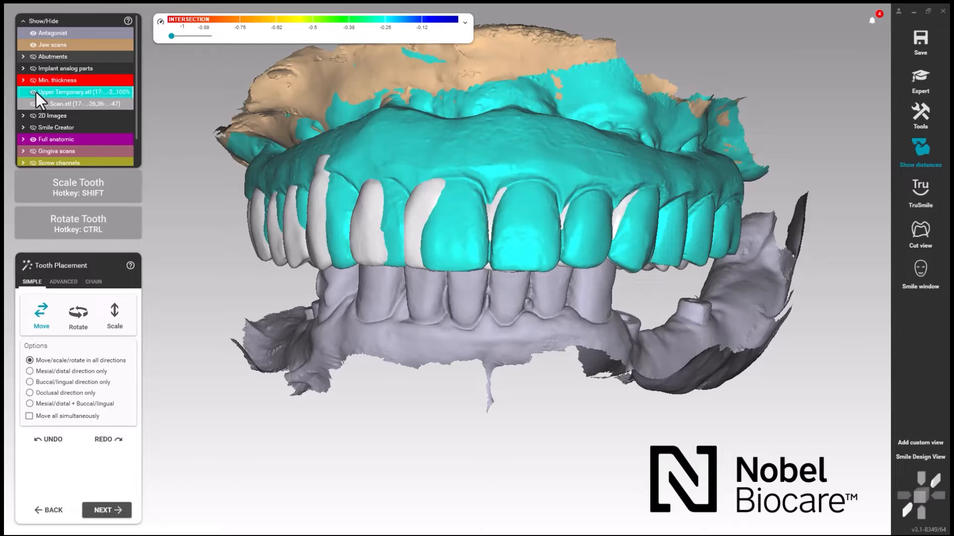
click(35, 92)
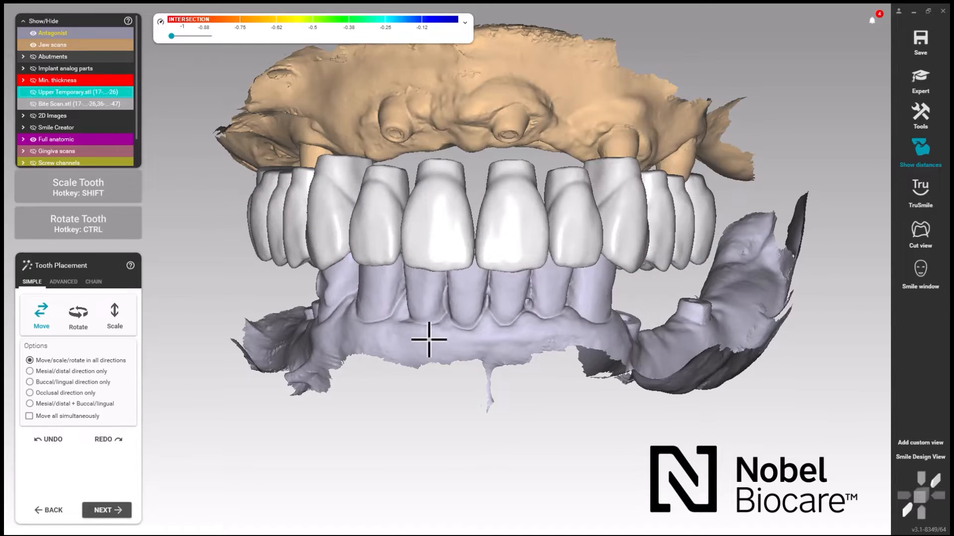
Morph the upper teeth with the advanced placement options by setting both anterior and posterior cusp shapes fully to Flat.
right_drag(429, 340, 429, 339)
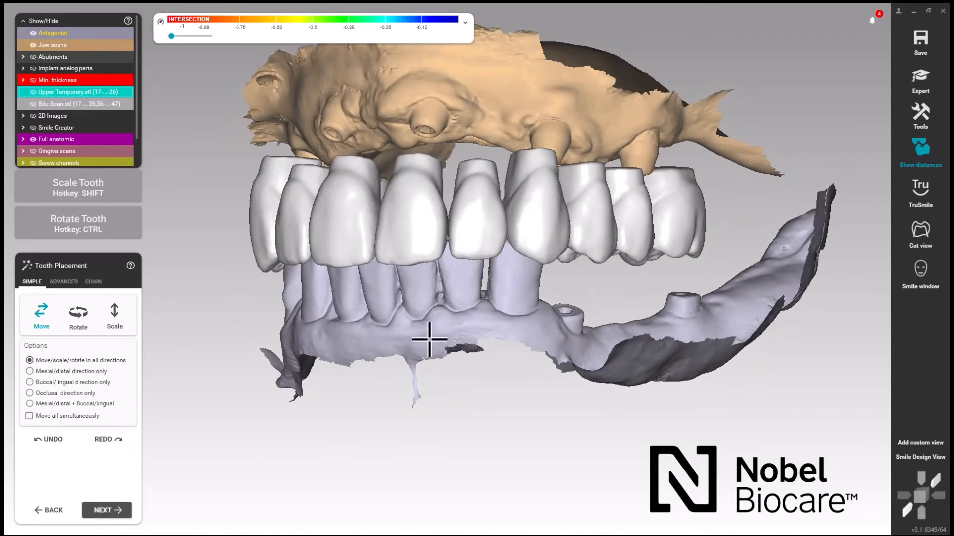
click(65, 282)
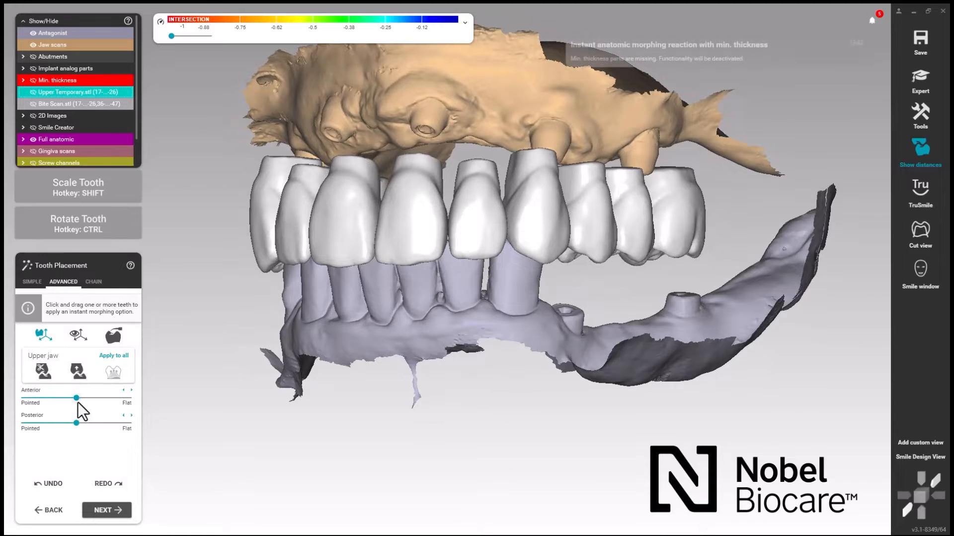
drag(76, 398, 128, 398)
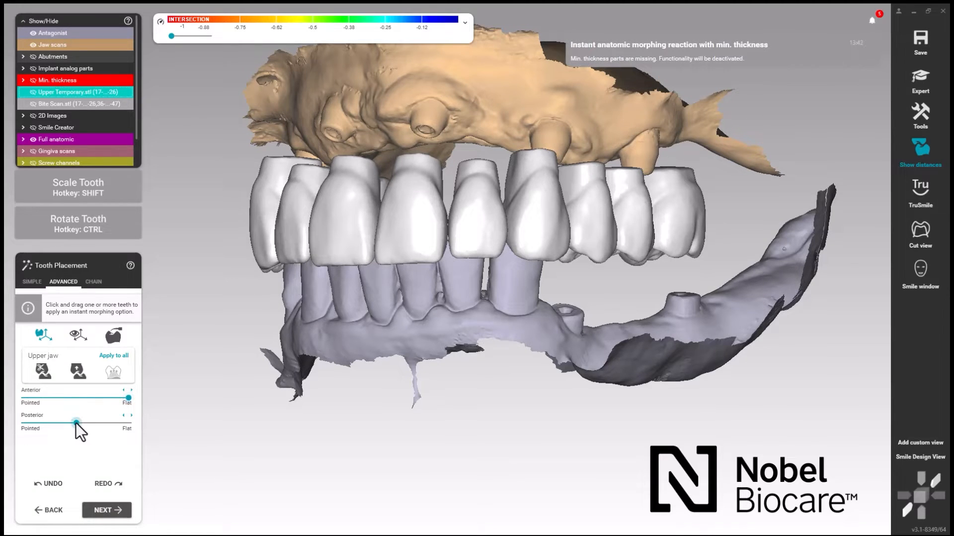
drag(76, 422, 149, 424)
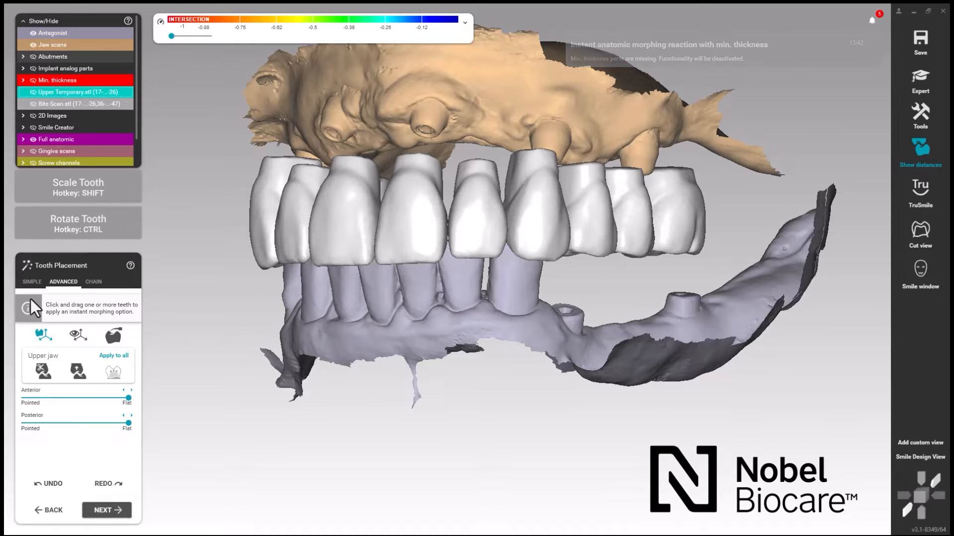
Return to simple tooth placement and adjust the rotation of teeth 12 and 13 against the antagonist from the occlusal side.
click(33, 282)
right_drag(320, 387, 424, 122)
key(ctrl)
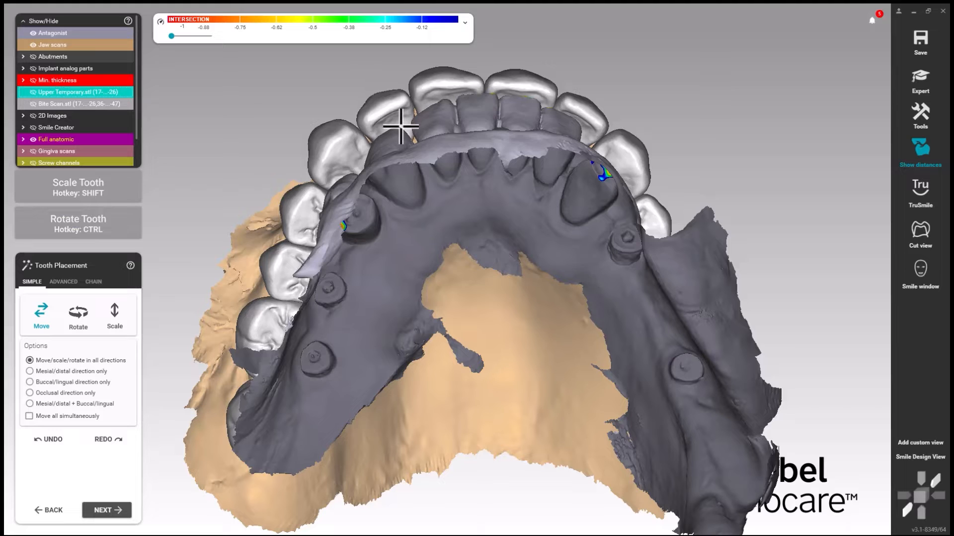
drag(400, 126, 366, 153)
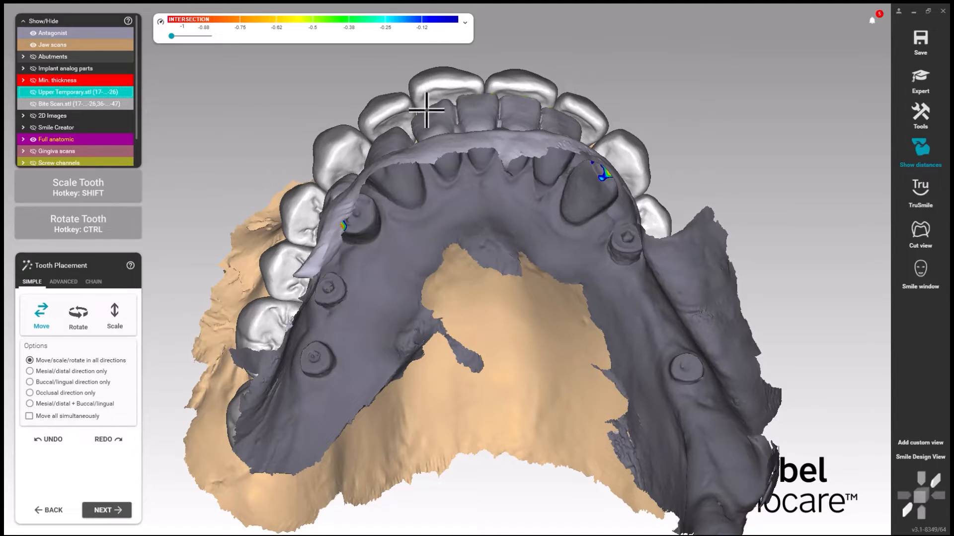
Hide the antagonist and rotate central incisors 11 and 21 to correct their inclination, using the intersection colours as reference.
click(31, 35)
key(ctrl)
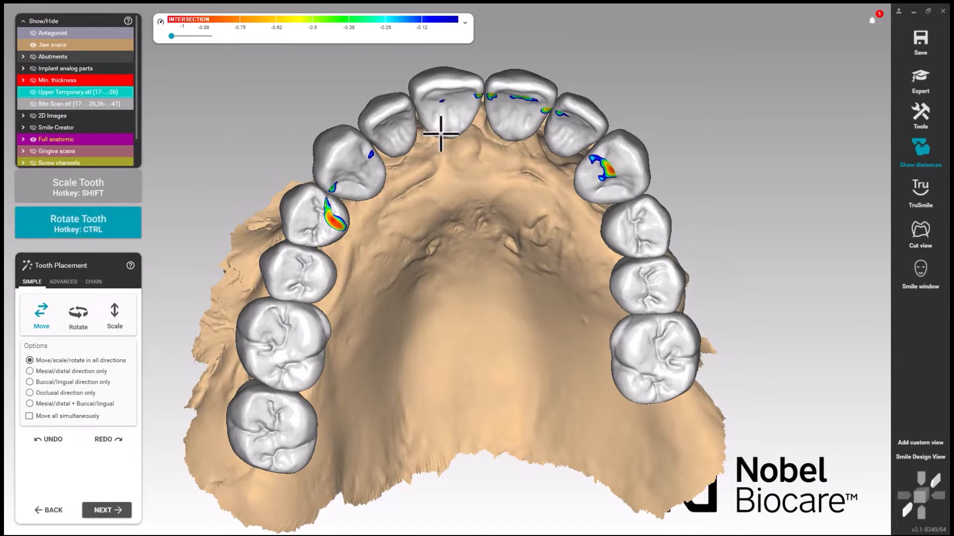
mouse_move(451, 111)
mouse_down()
mouse_move(451, 81)
mouse_move(450, 95)
mouse_up()
ctrl+drag(520, 121, 516, 99)
key(ctrl)
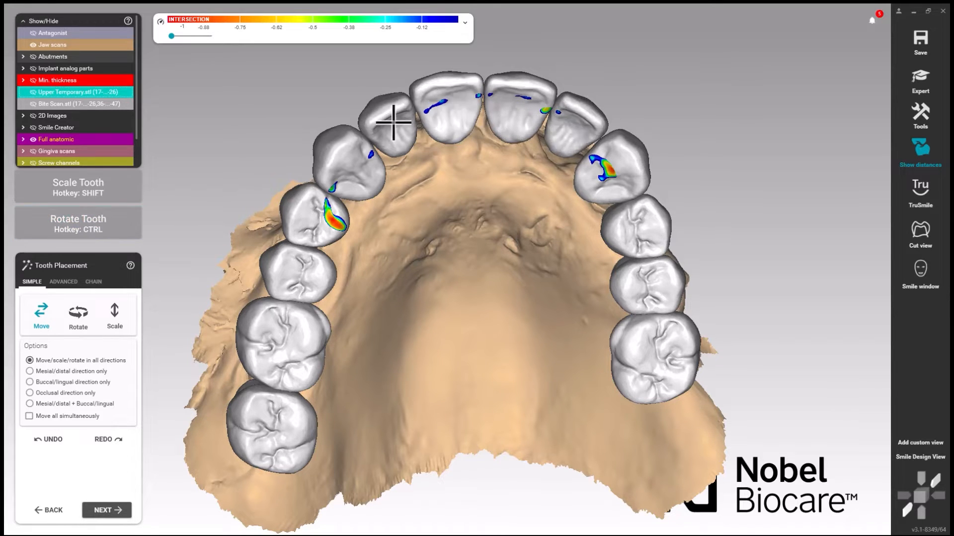
Fine-tune the placement of the upper right lateral incisor and both upper canines within the arch.
mouse_move(396, 131)
mouse_down()
mouse_move(388, 107)
mouse_move(397, 124)
mouse_up()
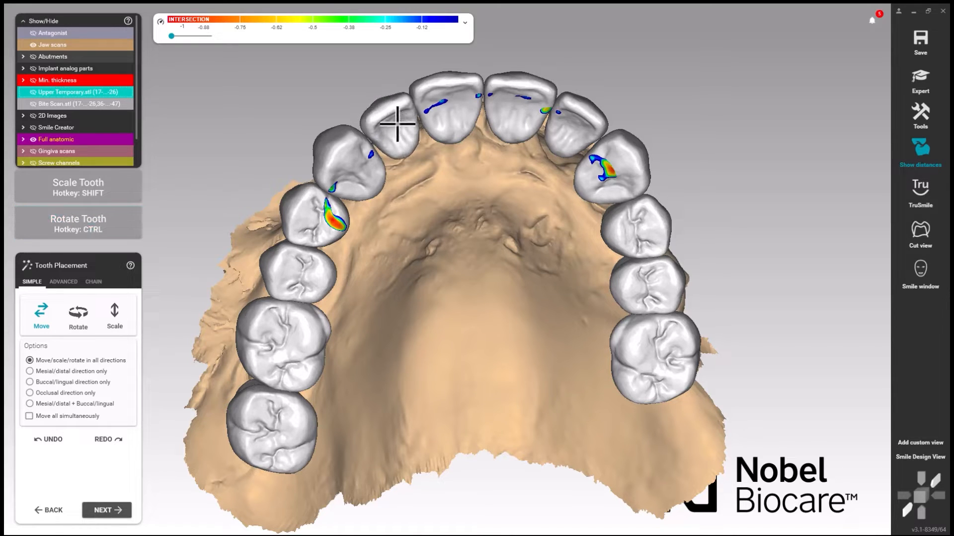
ctrl+drag(352, 146, 354, 166)
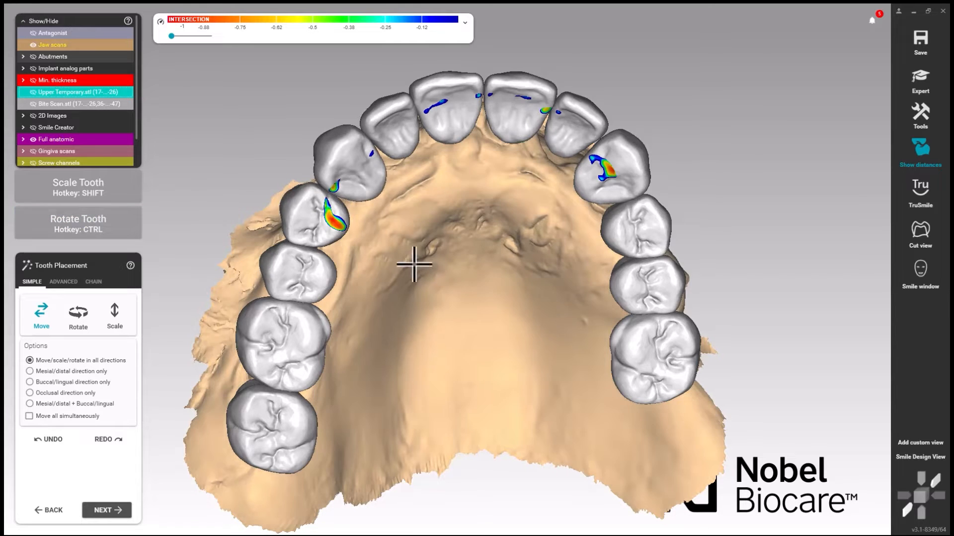
right_drag(427, 244, 434, 246)
drag(626, 169, 623, 169)
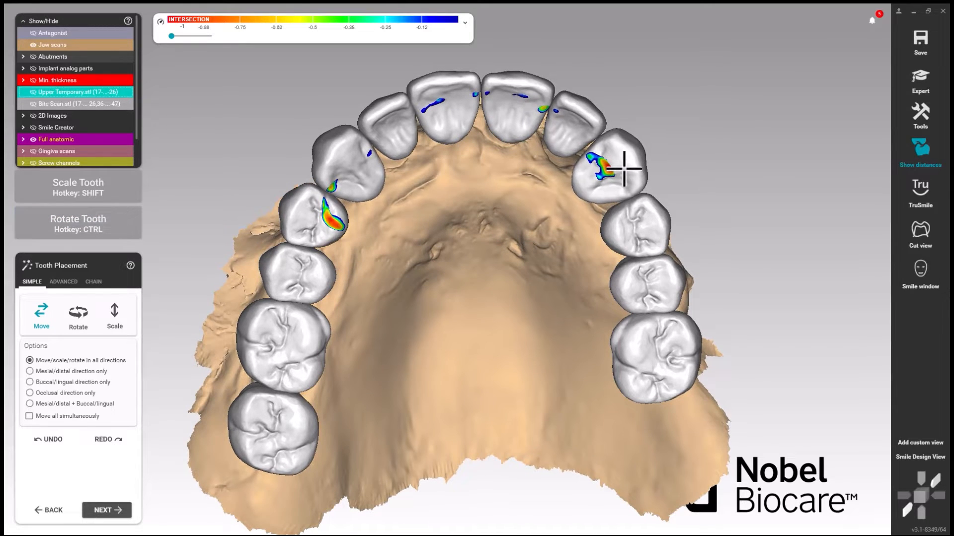
Rotate the upper right central incisor so its incisal edge lines up level with the left central incisor.
right_drag(543, 266, 512, 246)
right_drag(460, 341, 462, 341)
scroll(454, 308, up, 3)
key(ctrl)
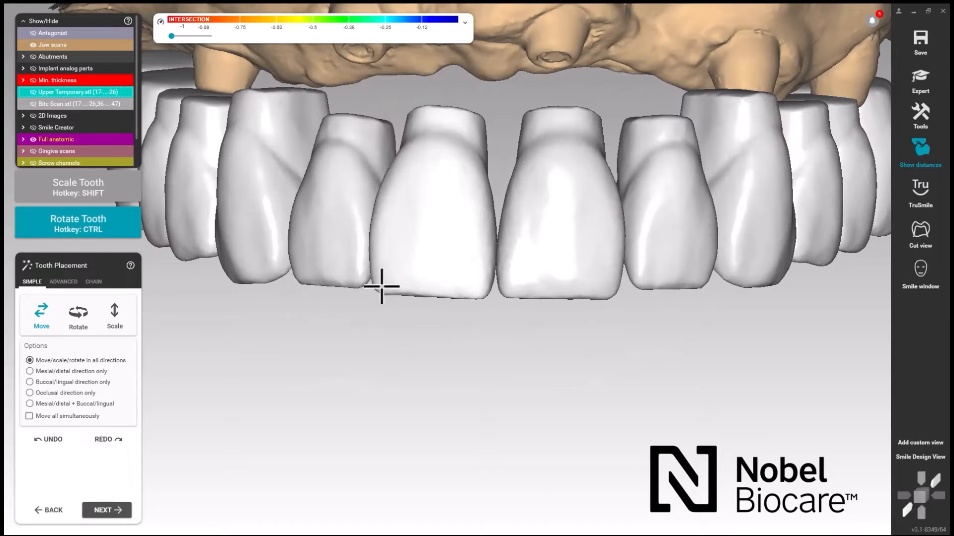
ctrl+drag(388, 290, 393, 294)
right_drag(418, 321, 422, 319)
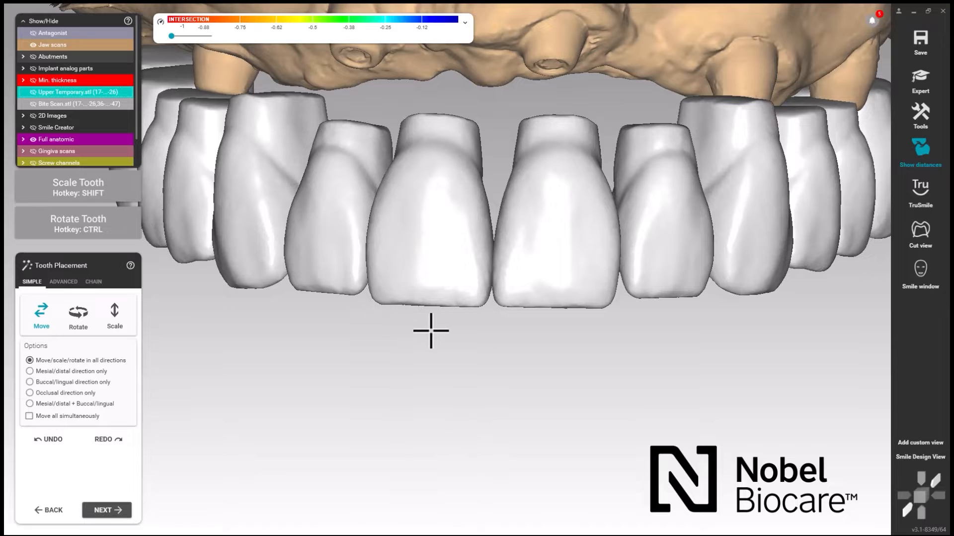
Show the antagonist and slightly rotate the upper right central incisor in relation to the lower front teeth.
scroll(431, 325, down, 2)
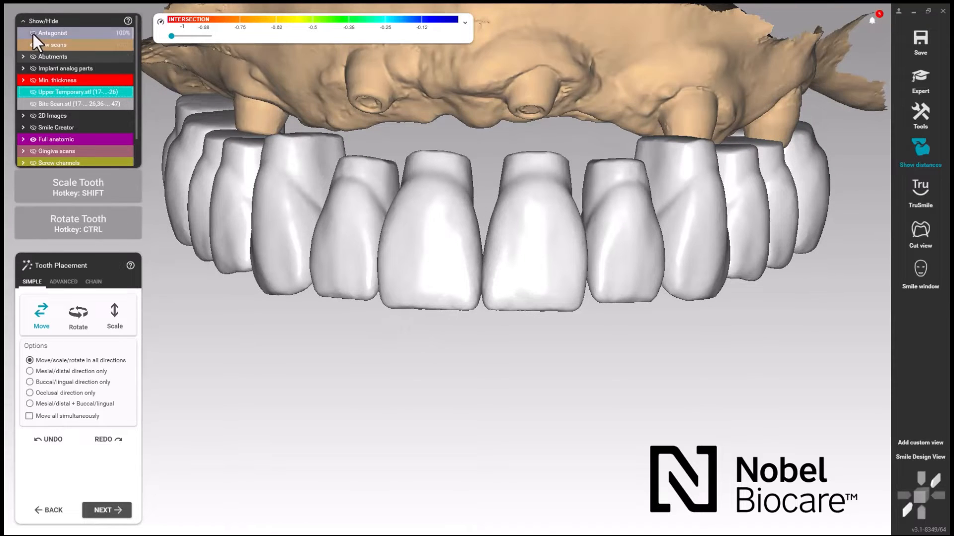
click(33, 33)
right_drag(383, 267, 470, 426)
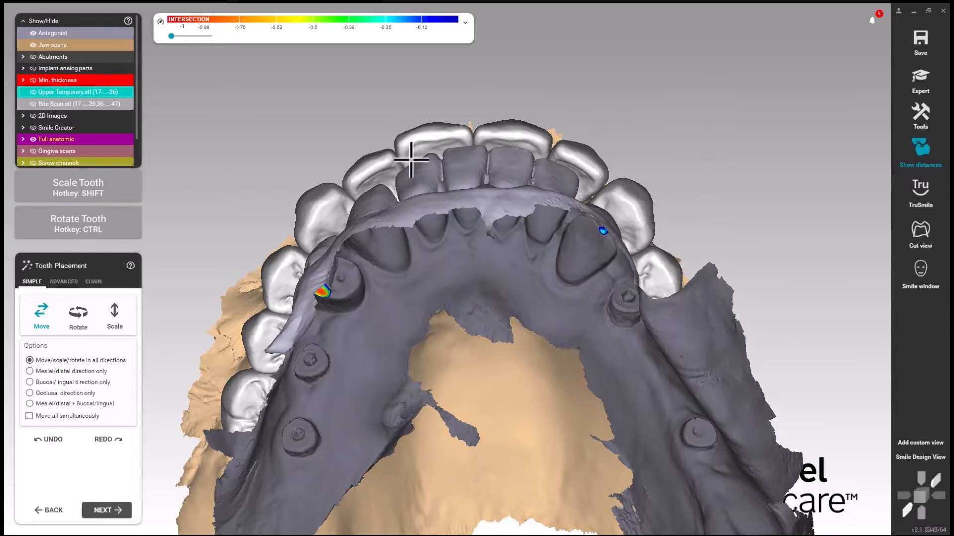
key(ctrl)
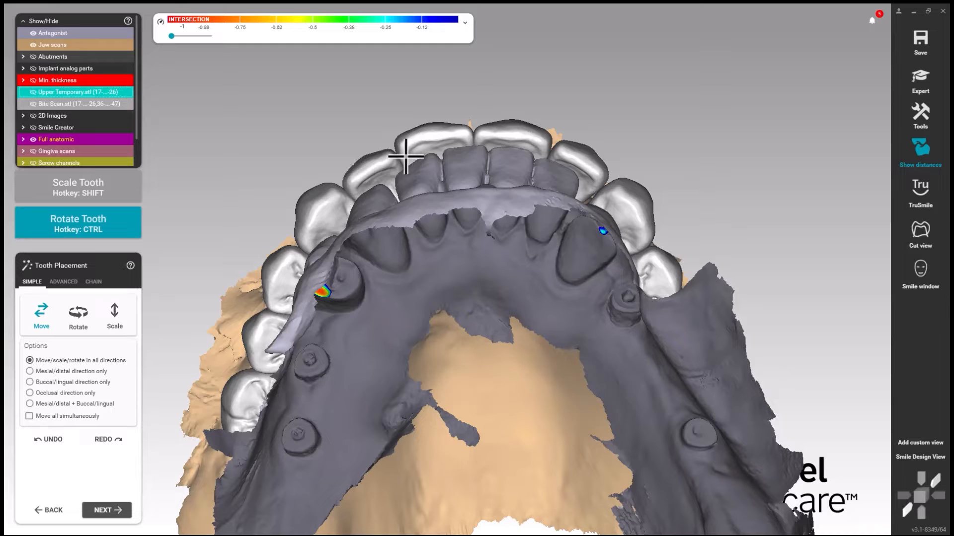
ctrl+drag(451, 138, 467, 128)
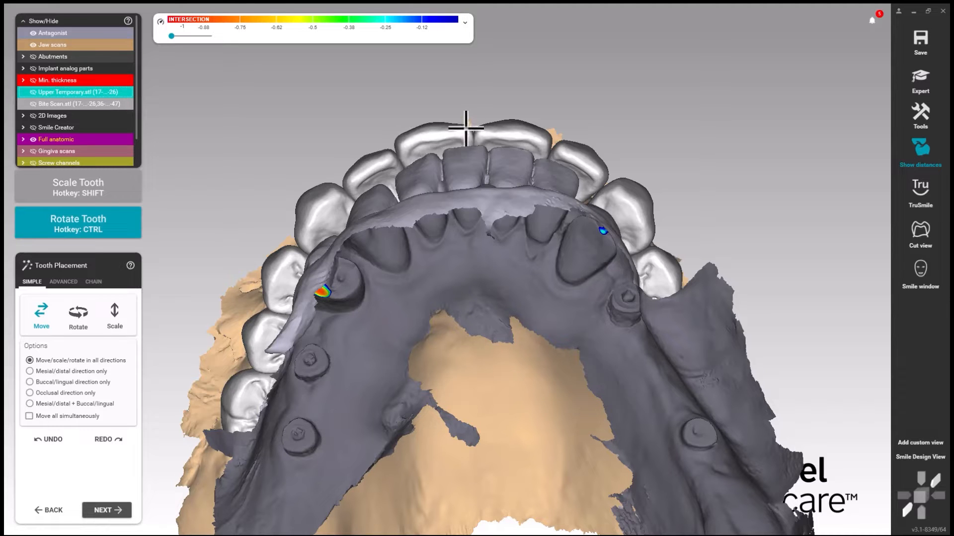
right_drag(437, 174, 436, 175)
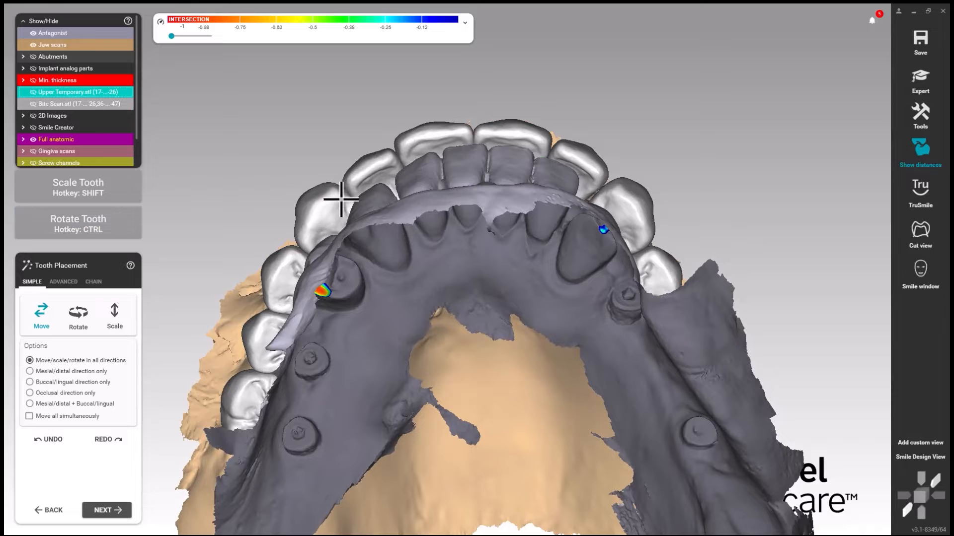
Hide the antagonist and refine the rotation of the upper right canine and right central incisor.
click(33, 33)
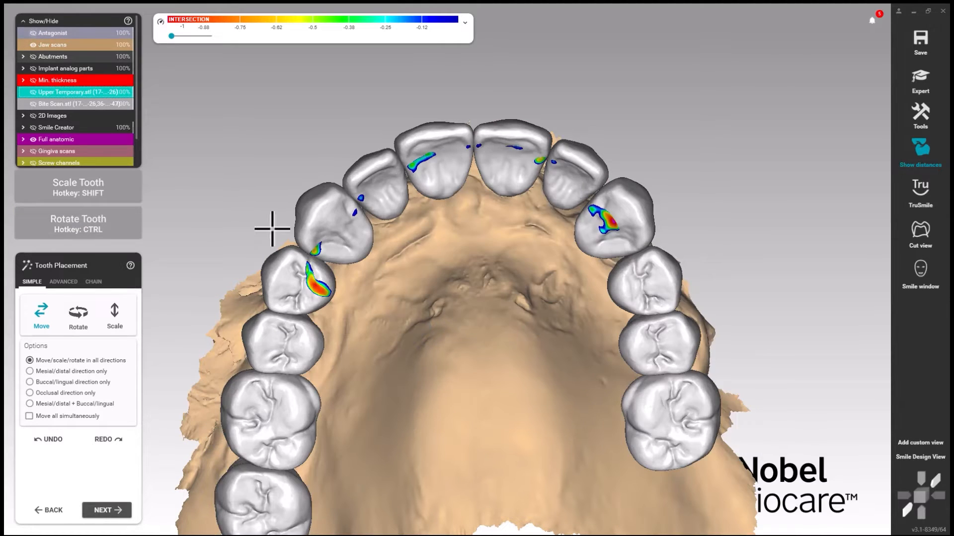
key(ctrl)
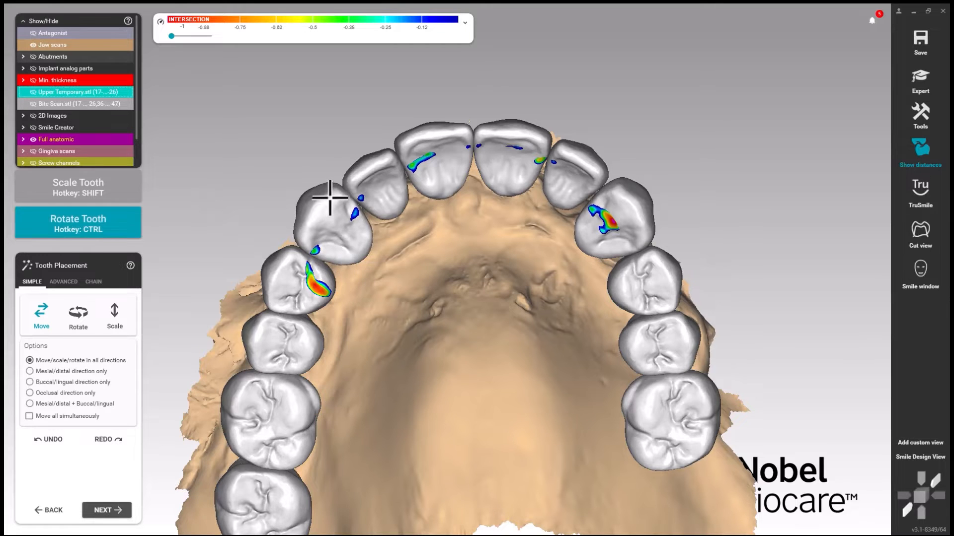
ctrl+drag(434, 187, 436, 184)
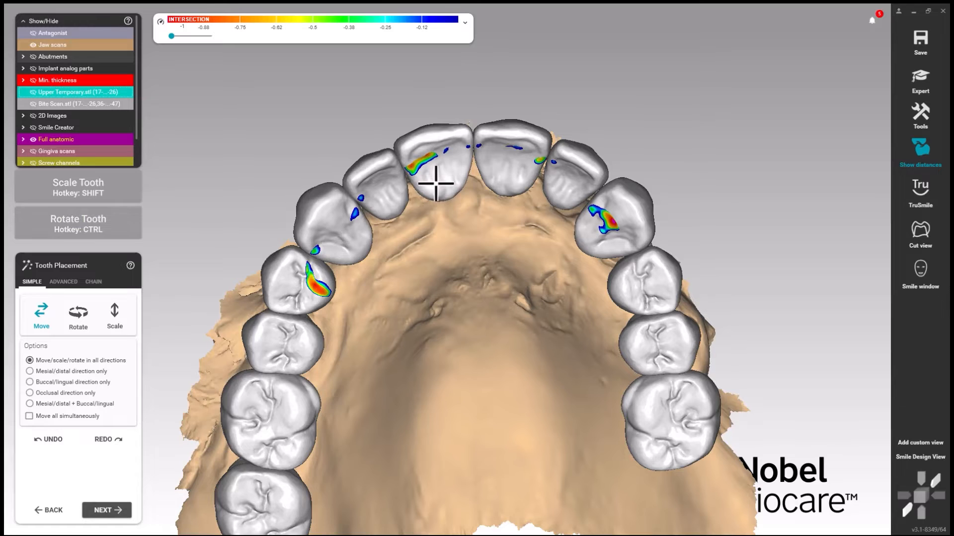
Examine the alignment of the upper teeth from the front and both sides, then briefly against the antagonist.
right_drag(479, 217, 487, 234)
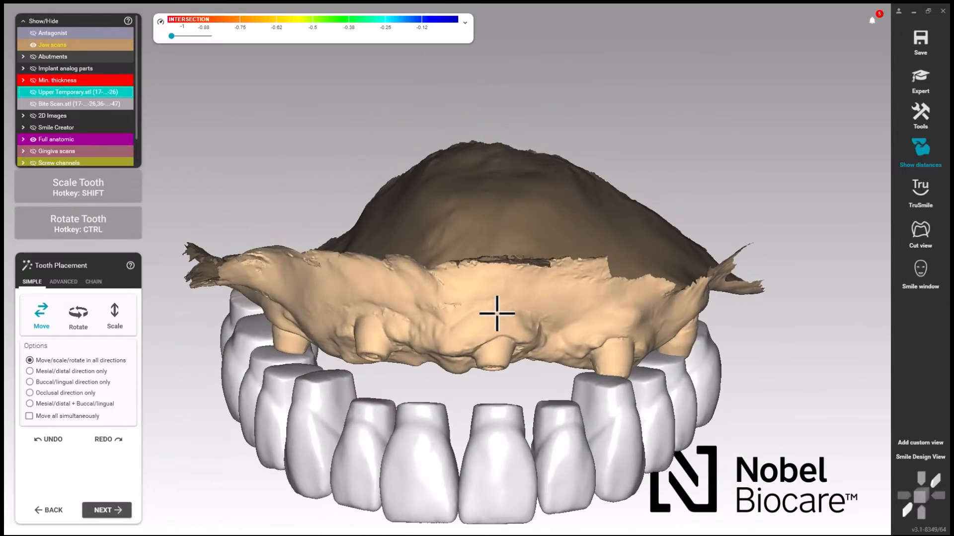
right_drag(497, 314, 422, 276)
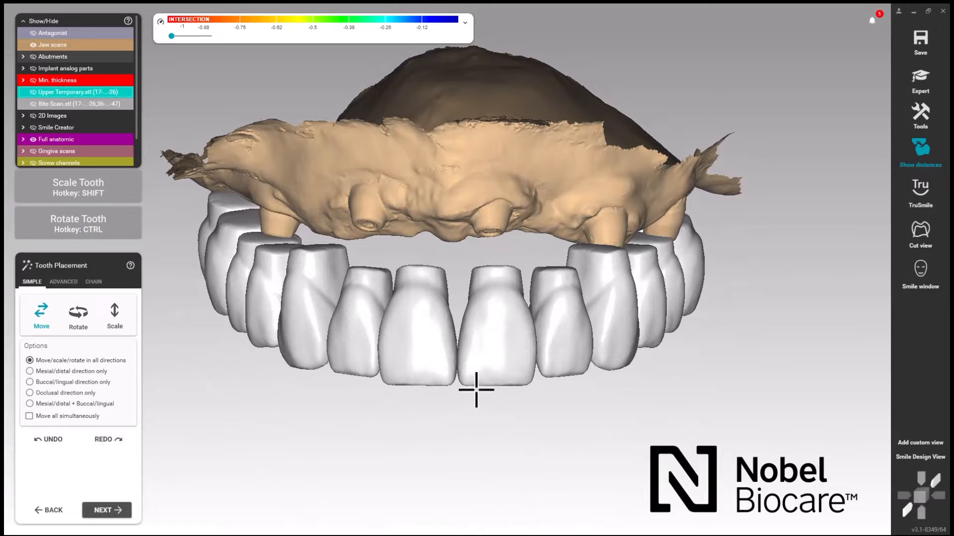
right_drag(472, 390, 460, 399)
scroll(433, 336, up, 5)
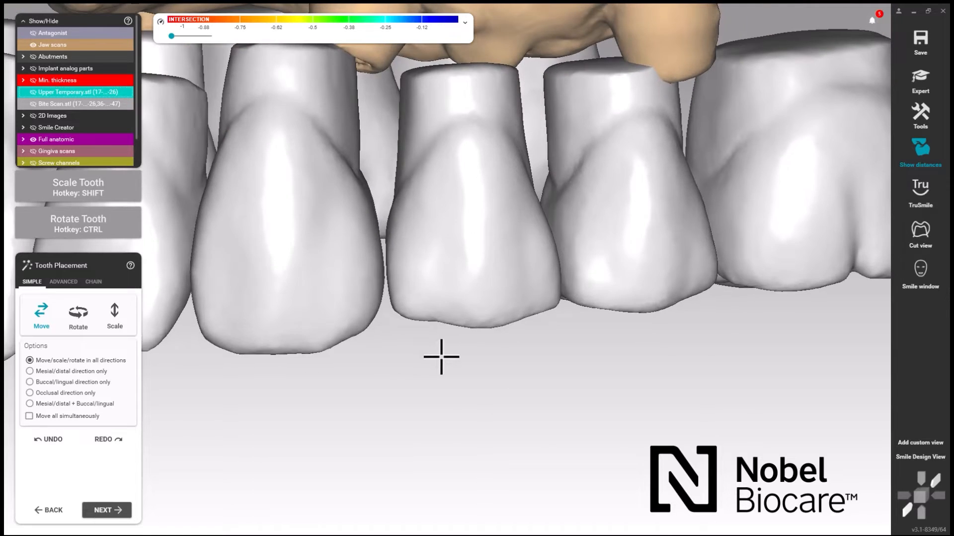
right_drag(461, 342, 471, 348)
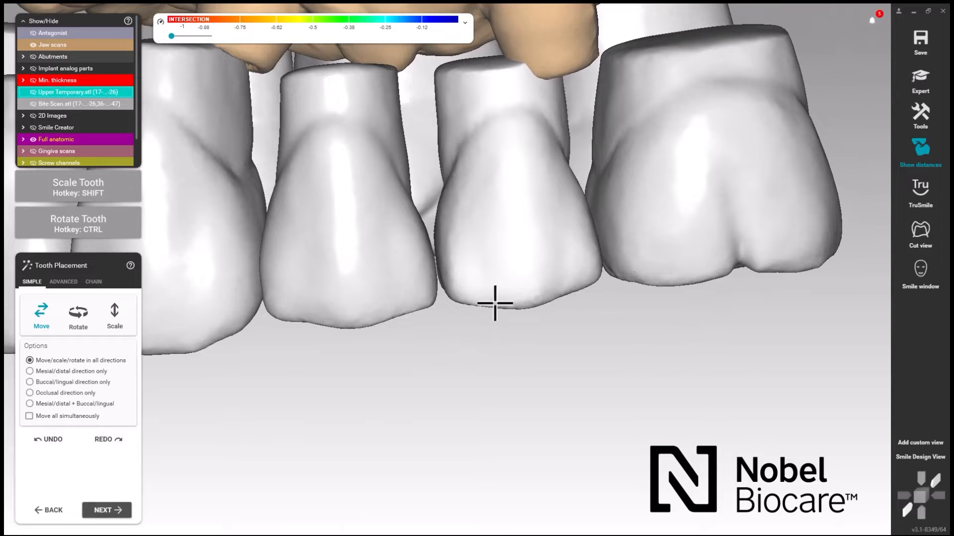
right_drag(494, 303, 550, 313)
right_drag(516, 340, 515, 342)
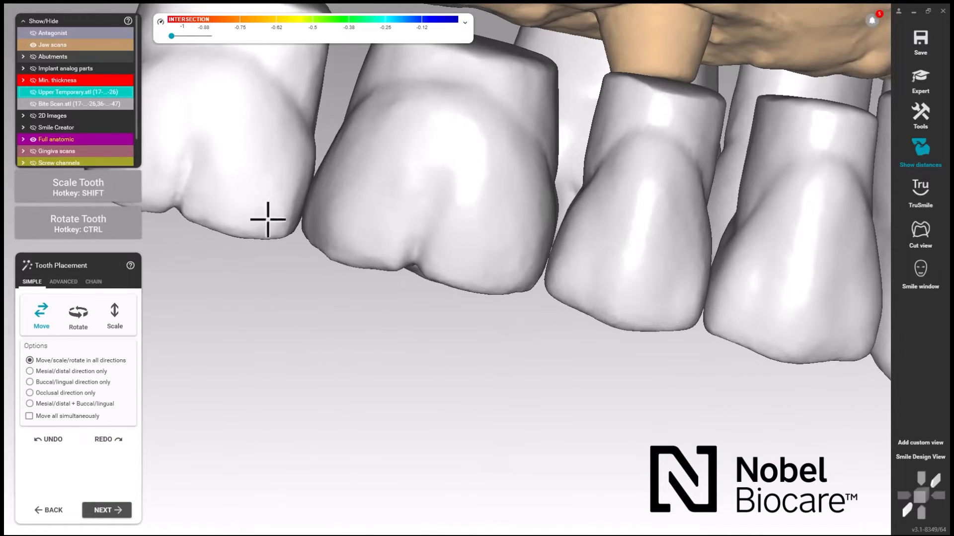
scroll(268, 220, down, 3)
right_drag(330, 270, 325, 268)
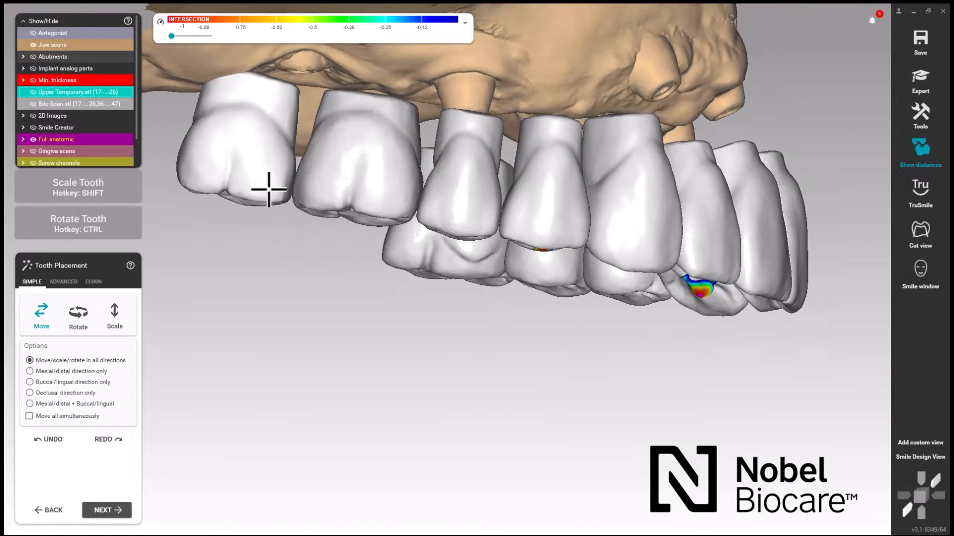
right_drag(274, 201, 295, 227)
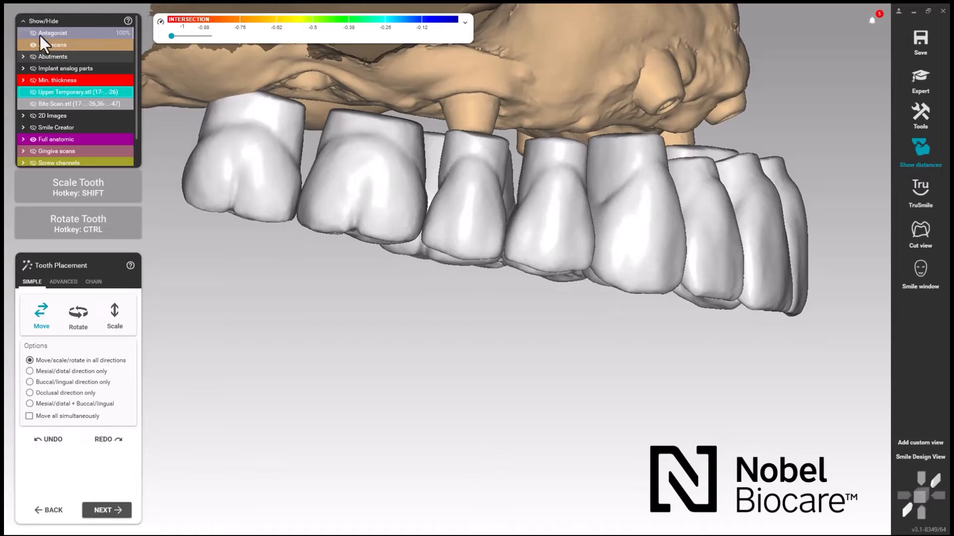
click(32, 33)
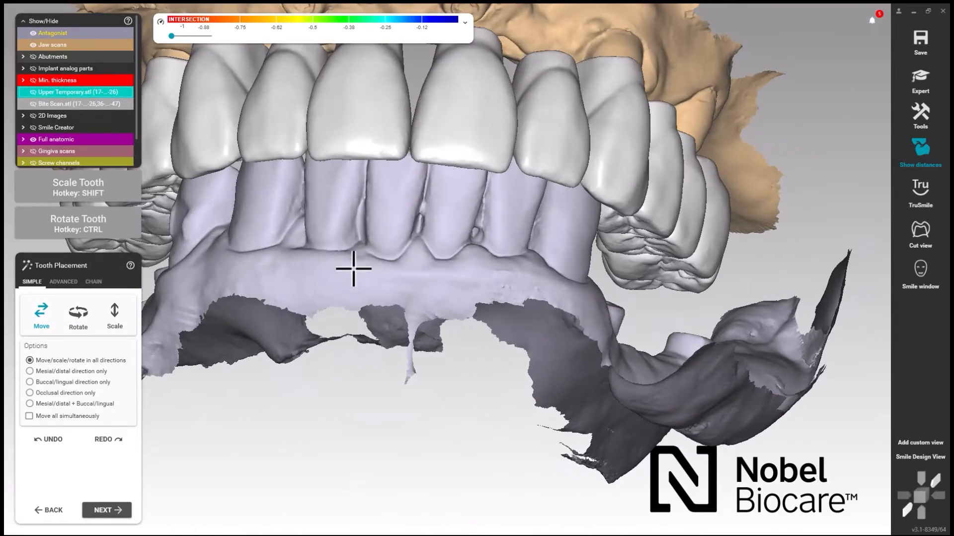
click(31, 34)
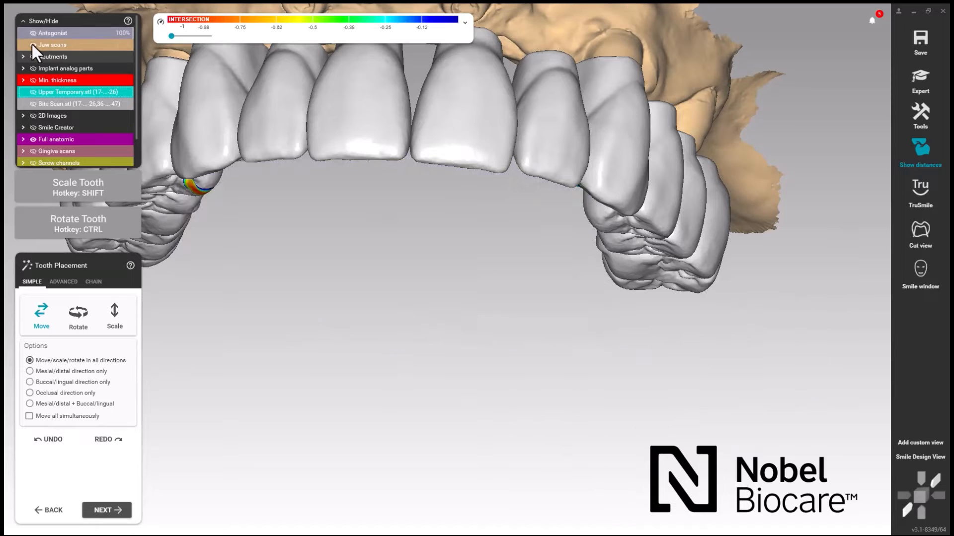
Hide the jaw scans and show the Upper Temporary.stl scan over the full anatomic teeth in occlusal view.
click(32, 45)
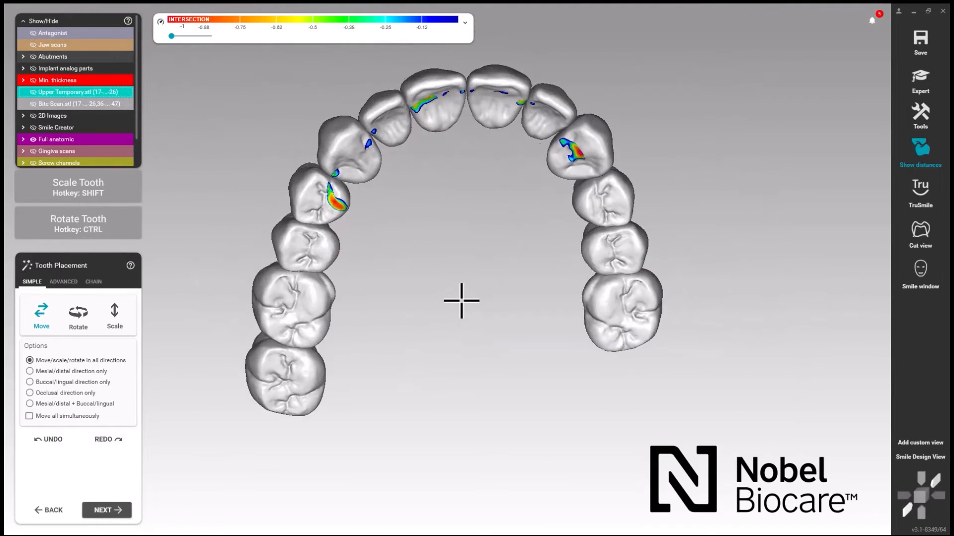
right_drag(460, 301, 464, 302)
right_drag(536, 312, 558, 314)
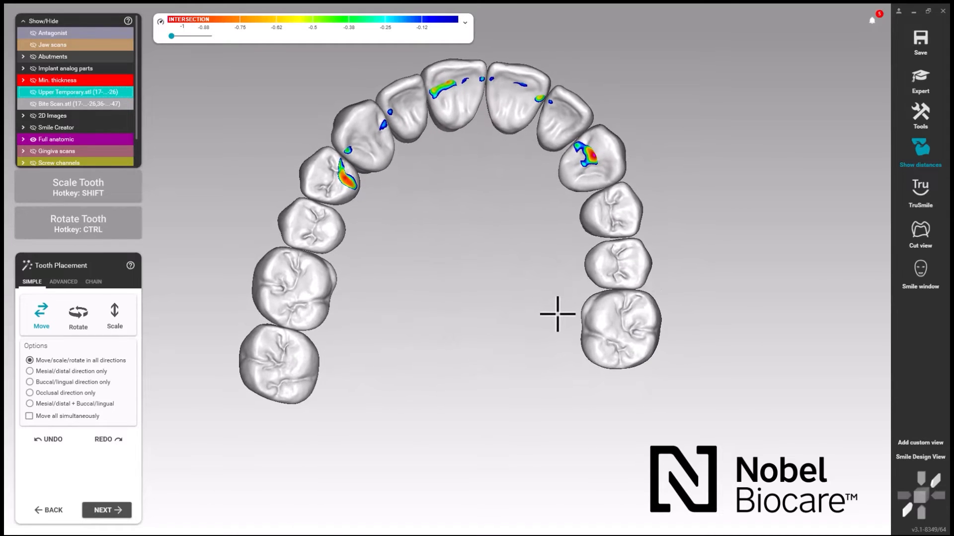
click(33, 92)
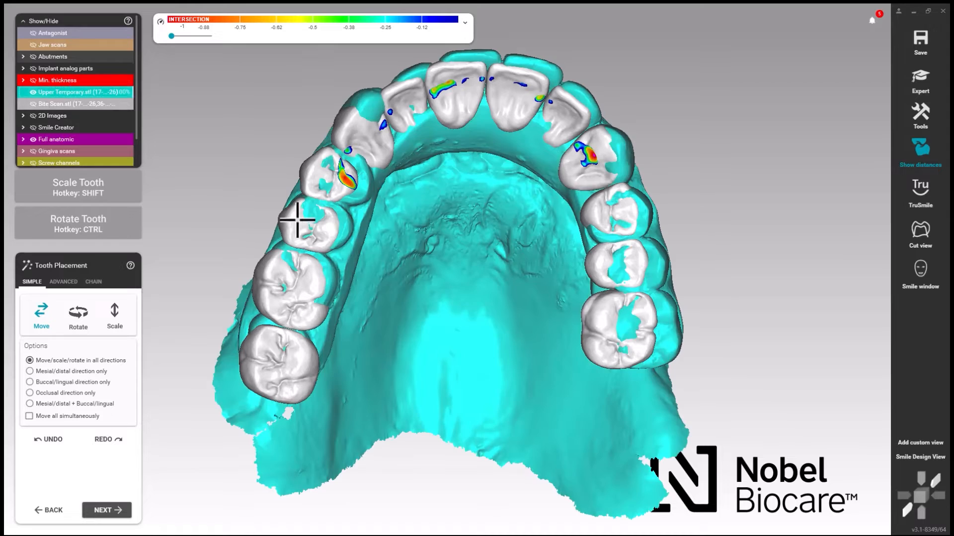
Use Chain tooth placement to shift the upper left posterior teeth outward onto the temporary's arch.
right_drag(460, 255, 455, 260)
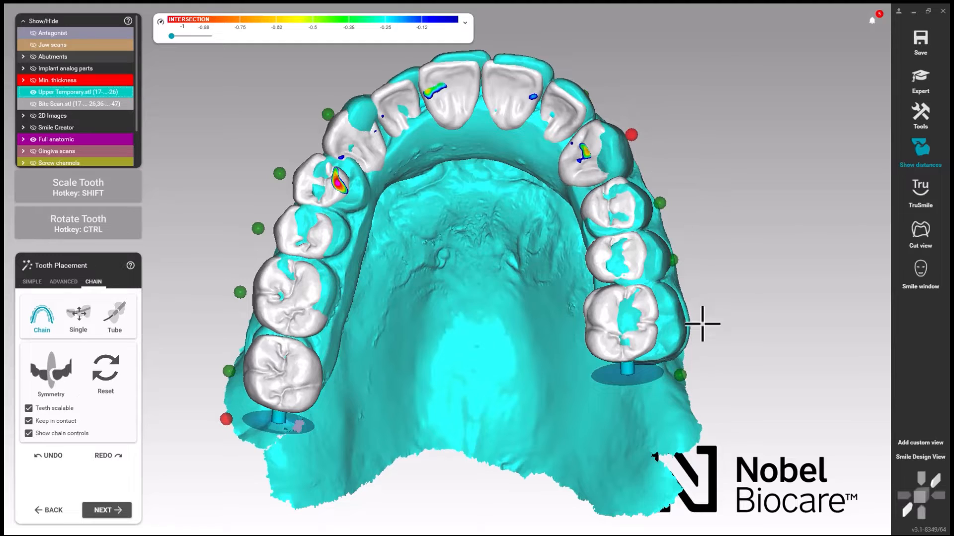
drag(635, 338, 648, 336)
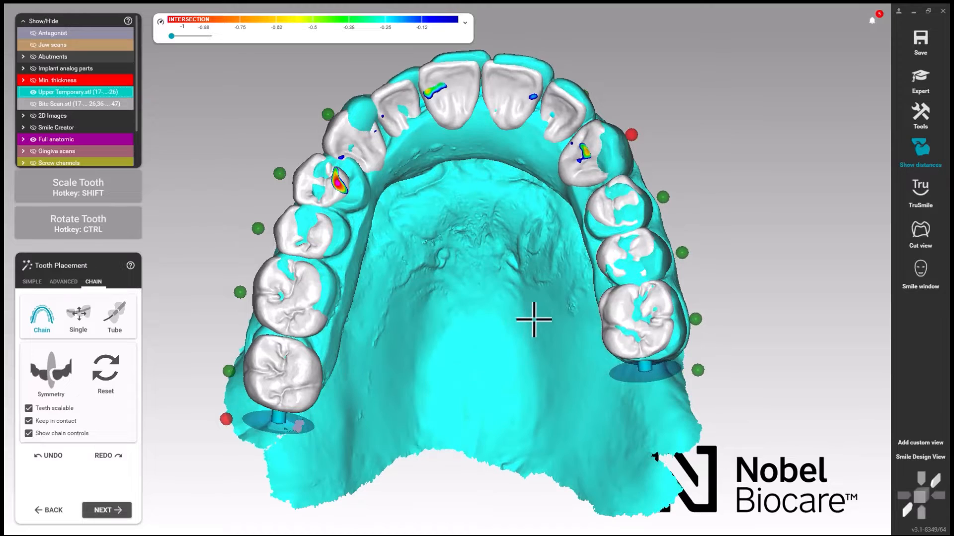
right_drag(534, 320, 535, 320)
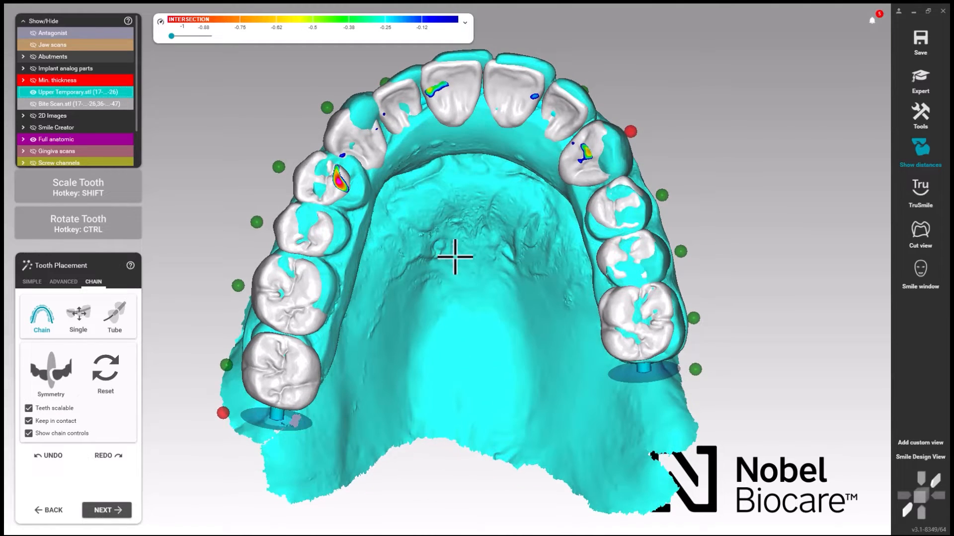
Lock the chain at the upper right canine and shift the right premolars and molars to follow the temporary.
right_drag(454, 256, 455, 257)
click(328, 99)
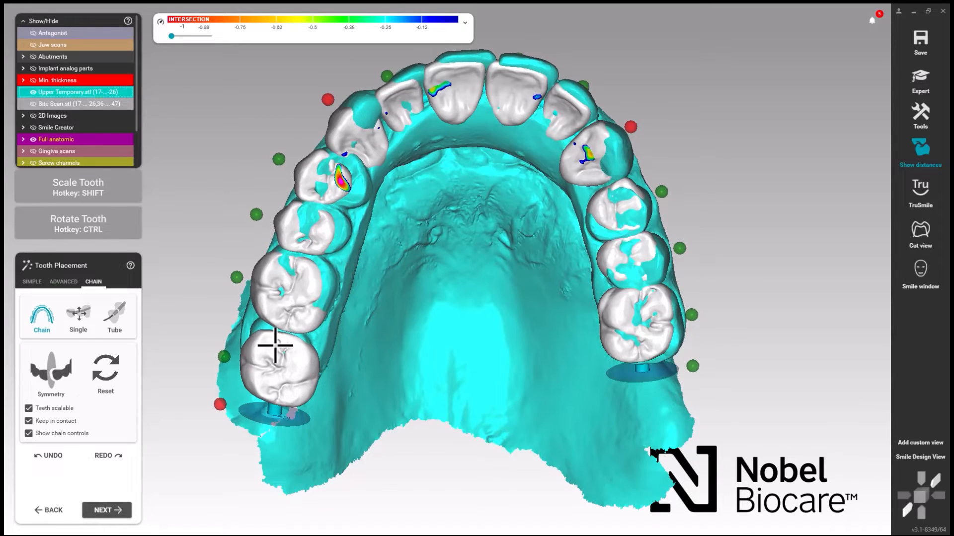
drag(275, 345, 279, 347)
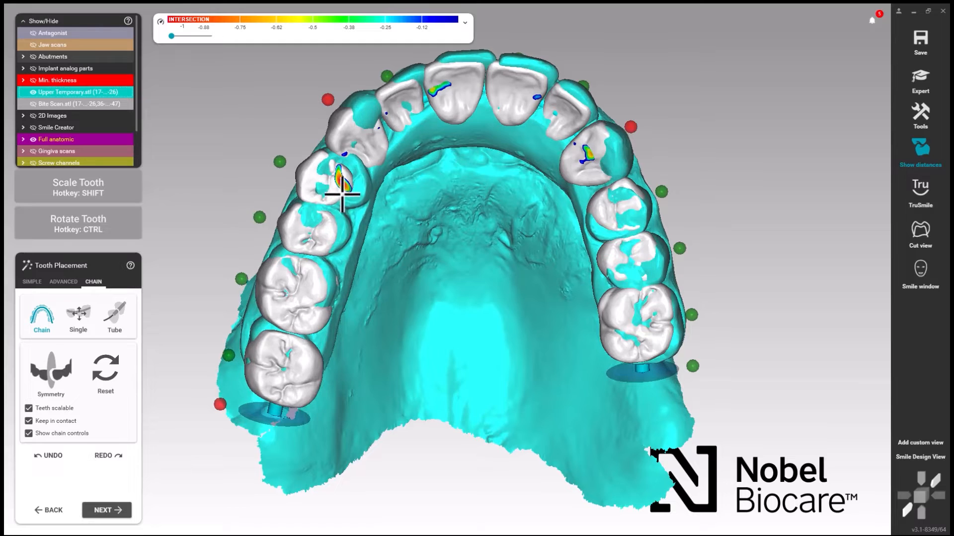
drag(344, 191, 347, 192)
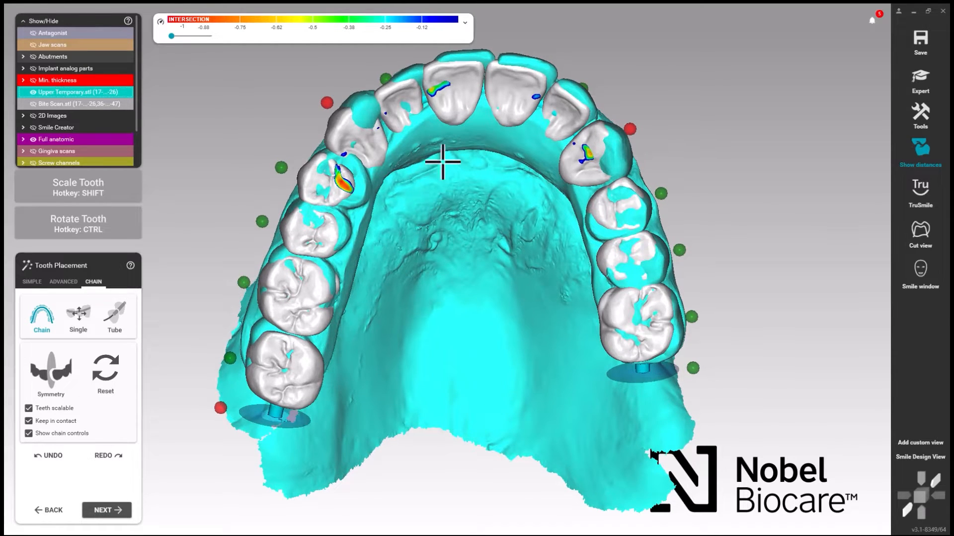
Return to simple tooth placement, hide the Upper Temporary.stl scan, and switch to the Smile Design View.
click(32, 282)
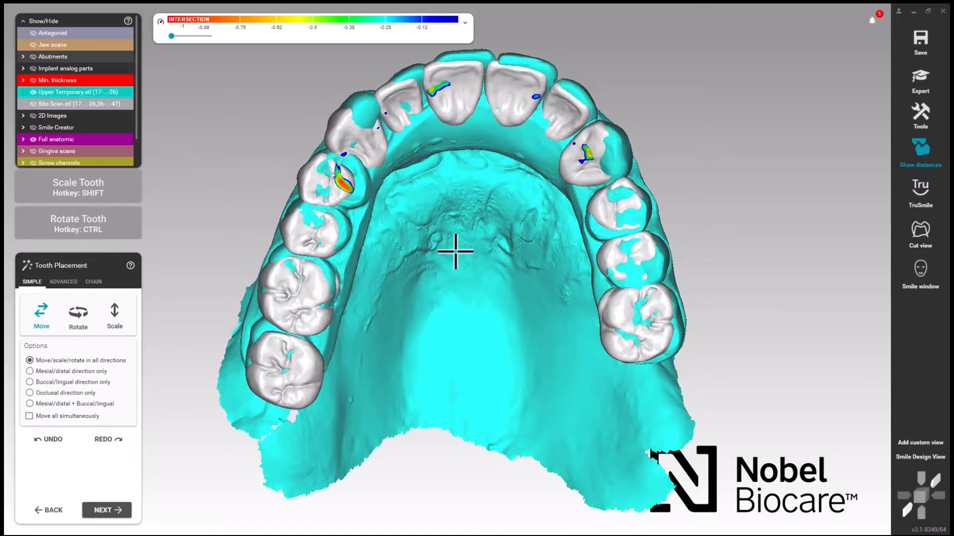
right_drag(466, 269, 253, 123)
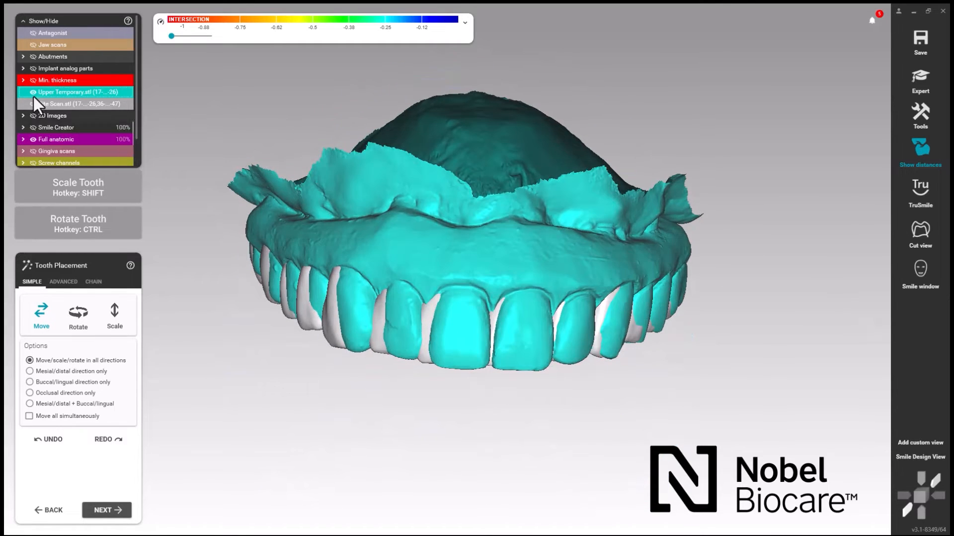
click(32, 91)
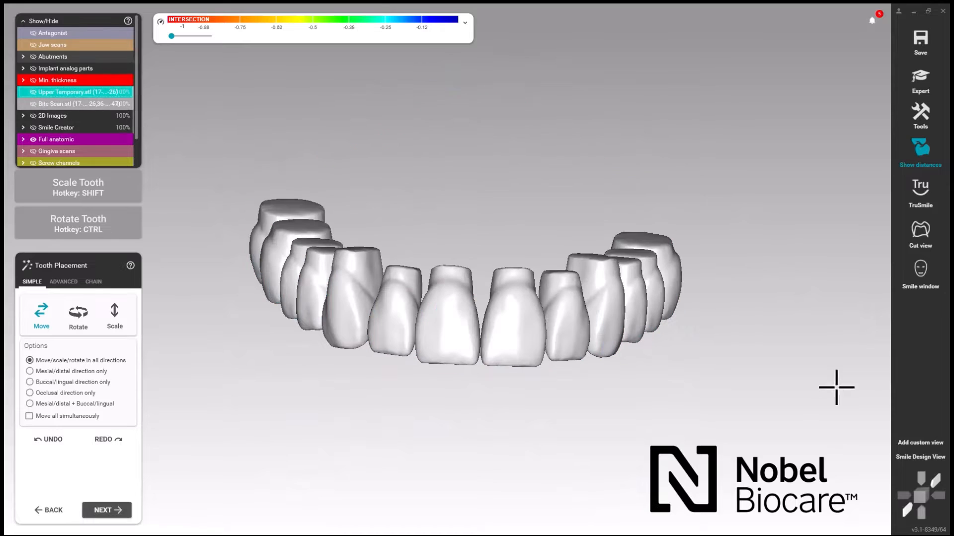
click(926, 458)
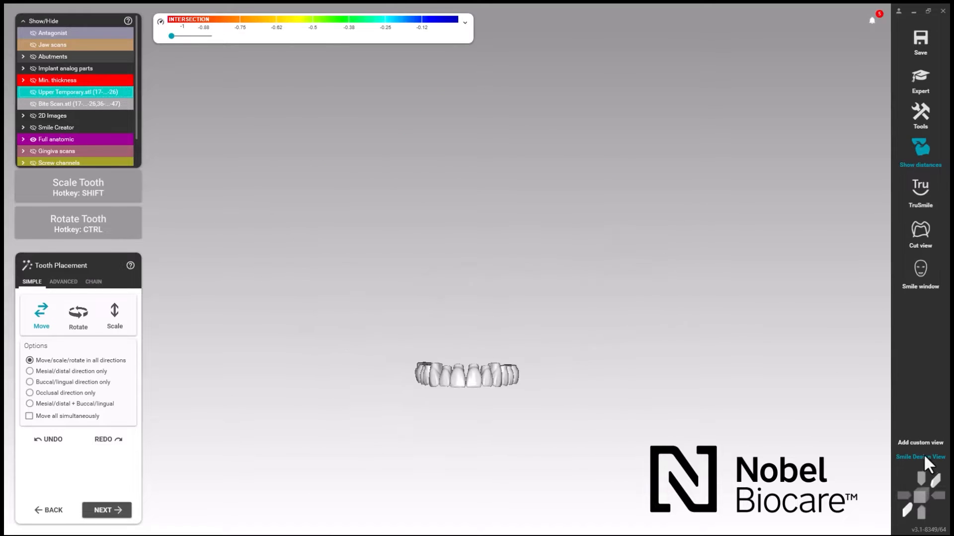
Show the jaw scans and the 2D images so the full anatomic teeth appear over the patient's mouth in close-up.
click(32, 45)
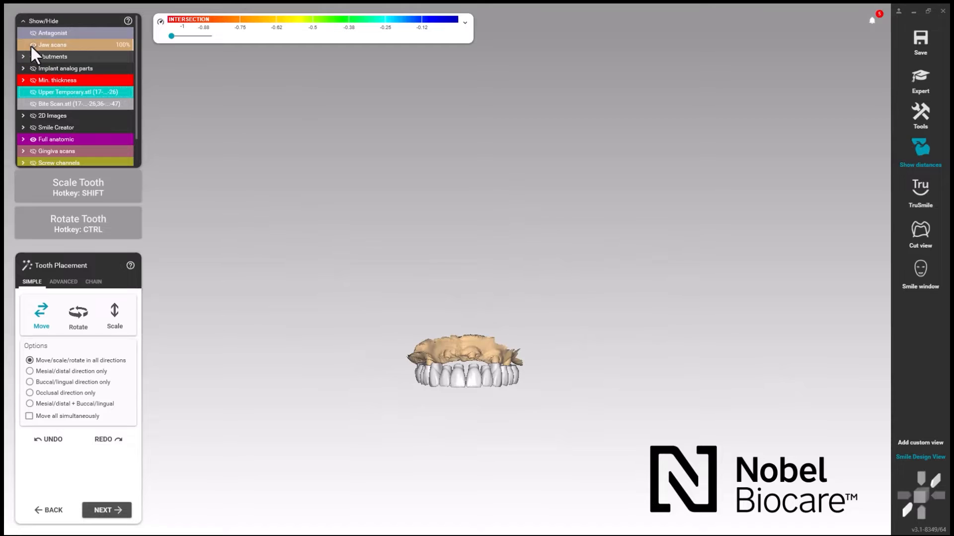
click(32, 116)
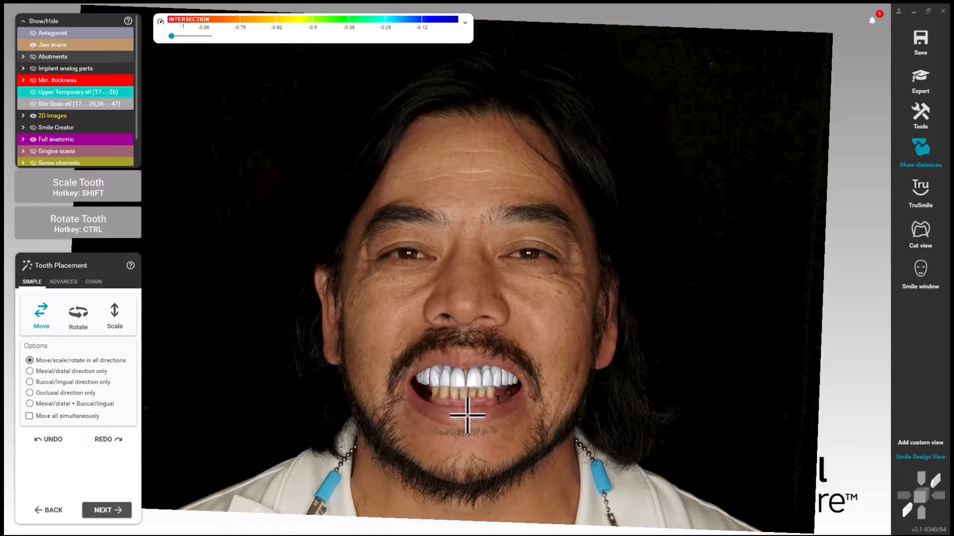
scroll(464, 412, up, 5)
scroll(470, 382, up, 4)
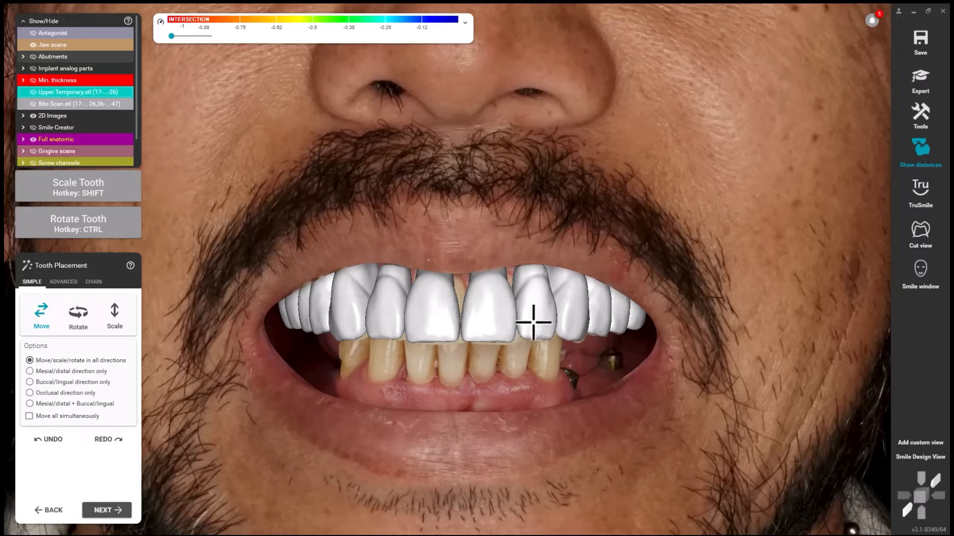
Lengthen all upper teeth slightly toward the incisal edge by scaling them simultaneously in the occlusal direction only.
click(29, 416)
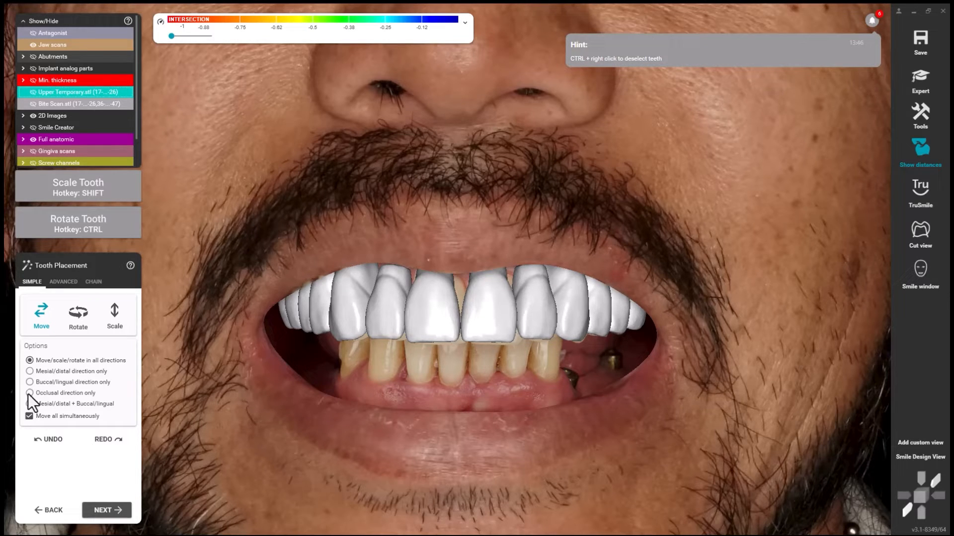
click(30, 393)
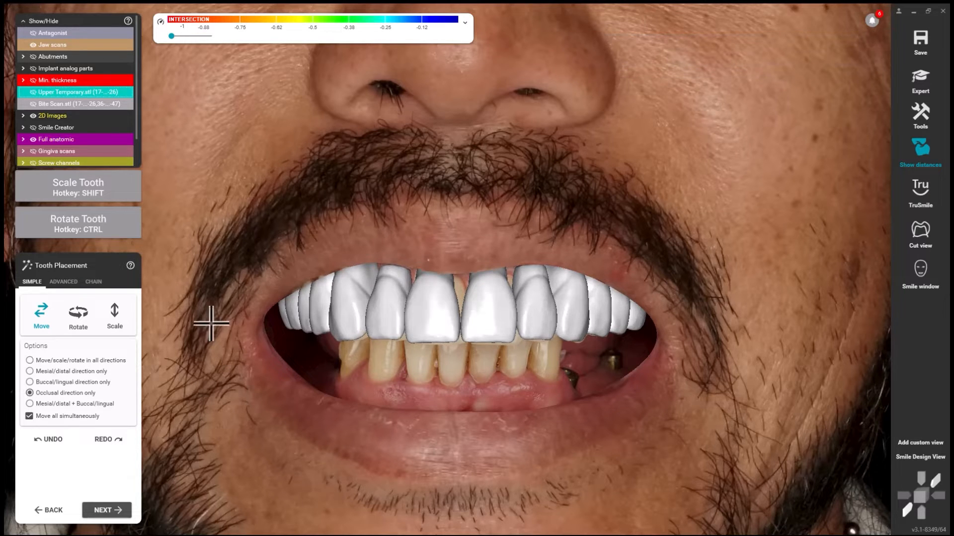
click(122, 320)
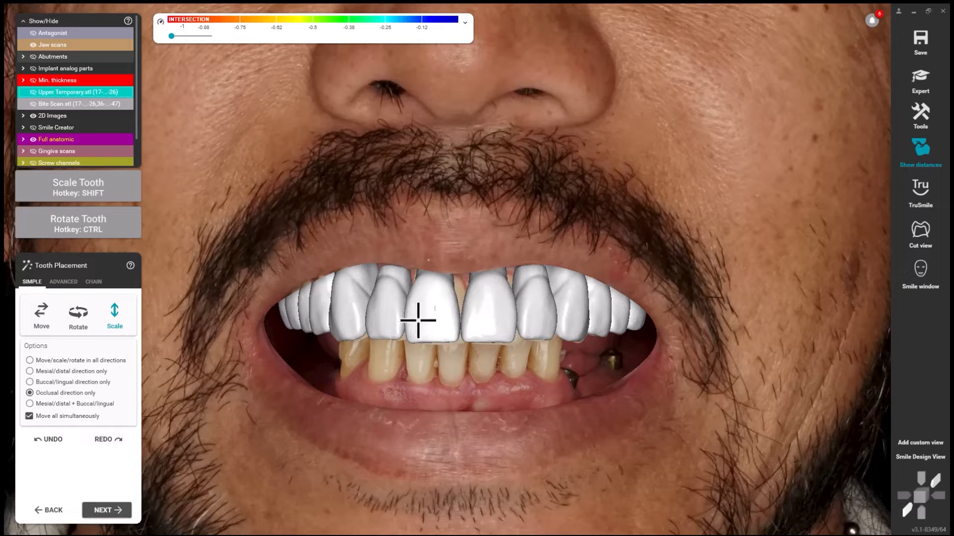
drag(420, 323, 421, 325)
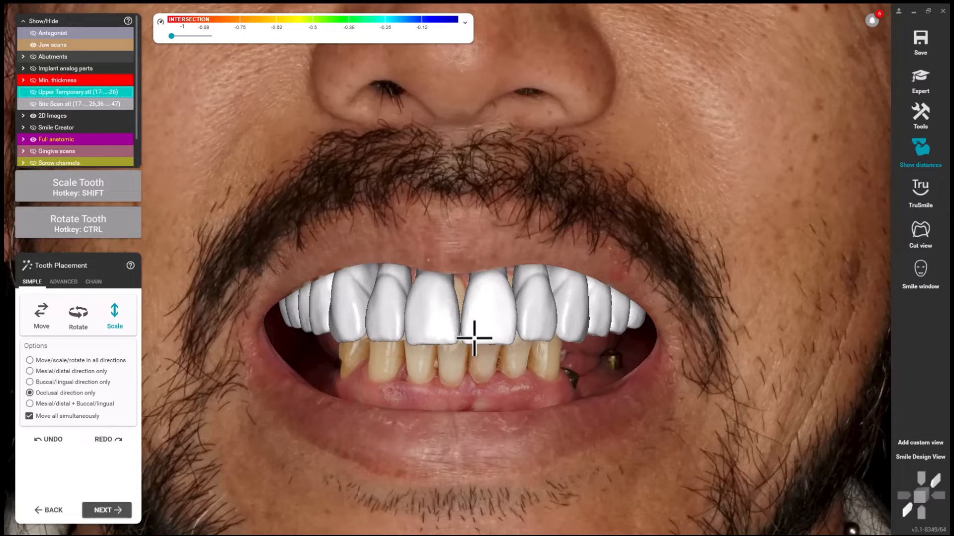
Nudge all upper teeth together sideways over the photo, with movement allowed in all directions.
click(30, 416)
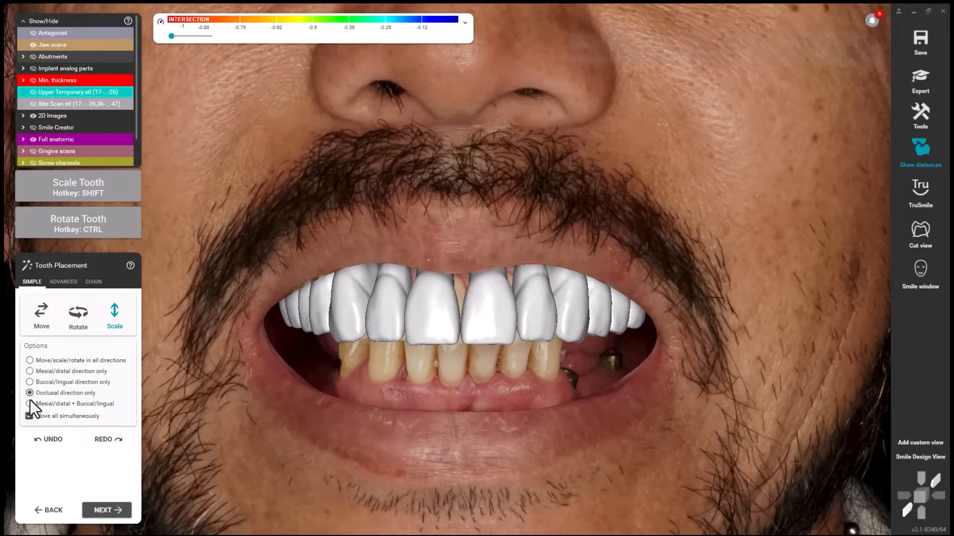
click(29, 361)
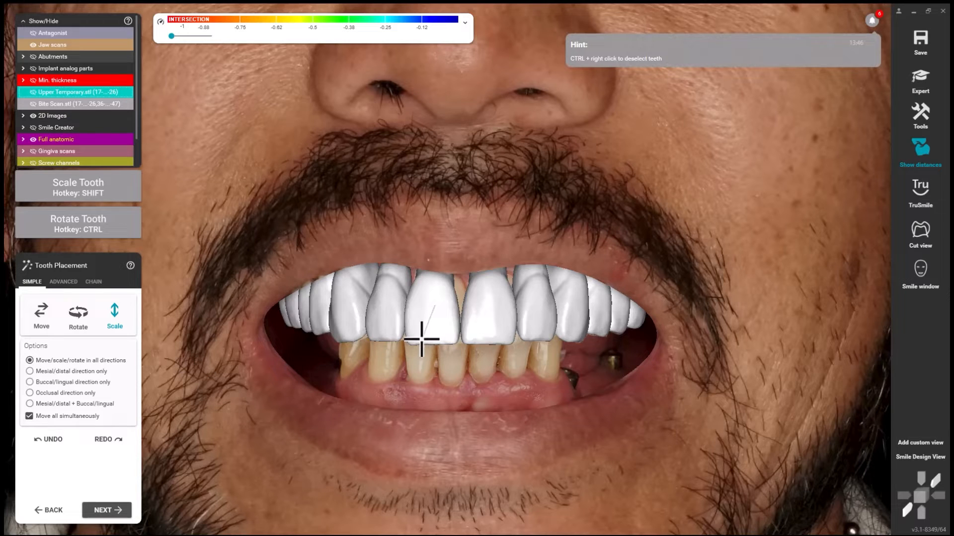
click(41, 313)
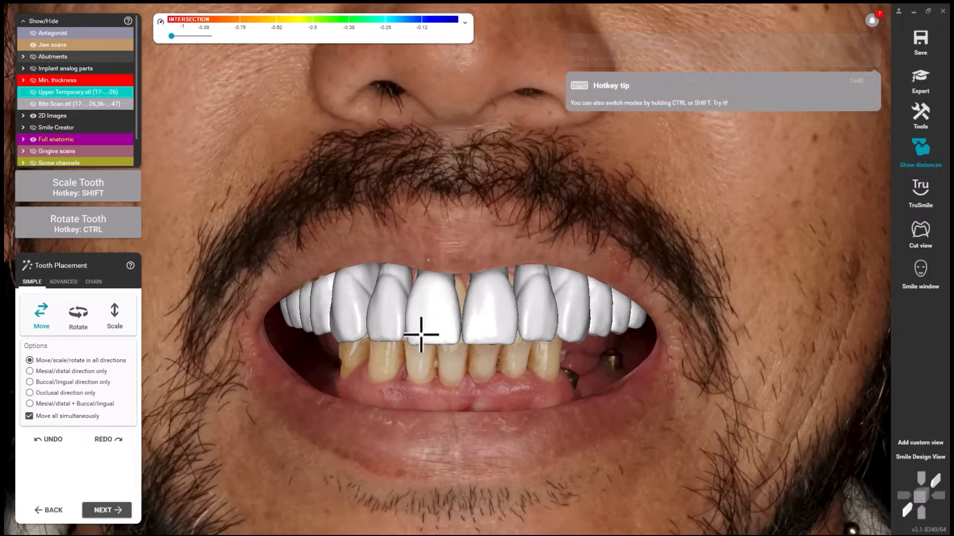
drag(422, 335, 419, 335)
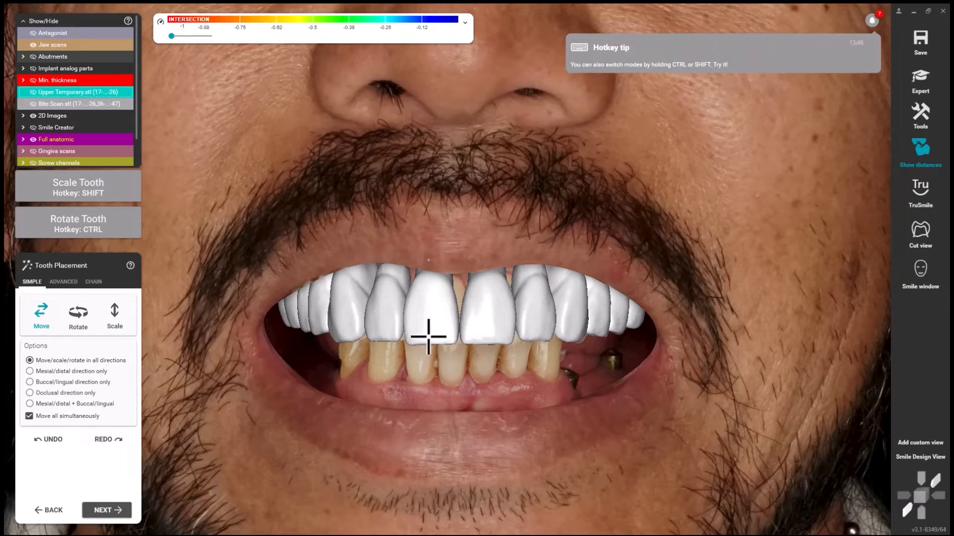
drag(435, 331, 437, 331)
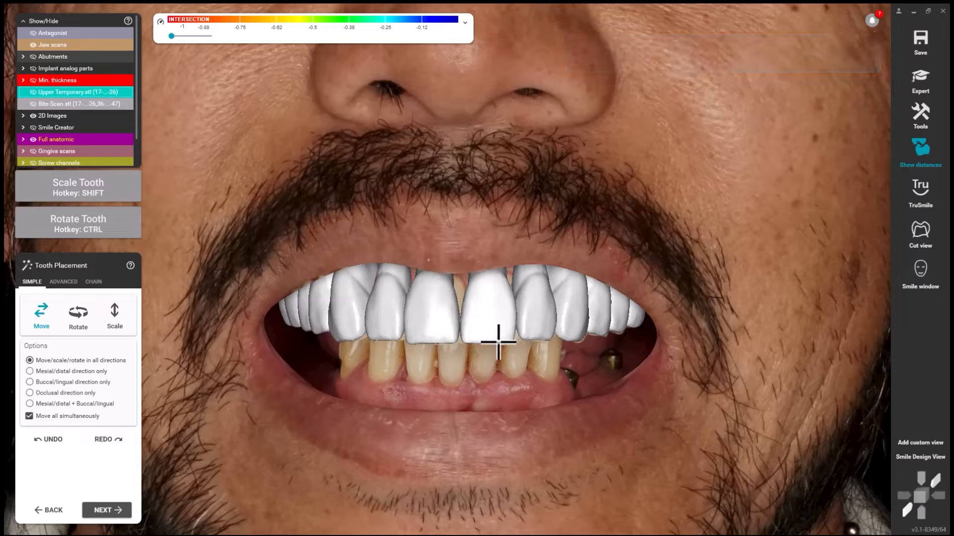
Hide the 2D images and finish tooth placement, overwriting the existing files with the current tooth model design.
scroll(515, 347, down, 3)
scroll(515, 350, down, 2)
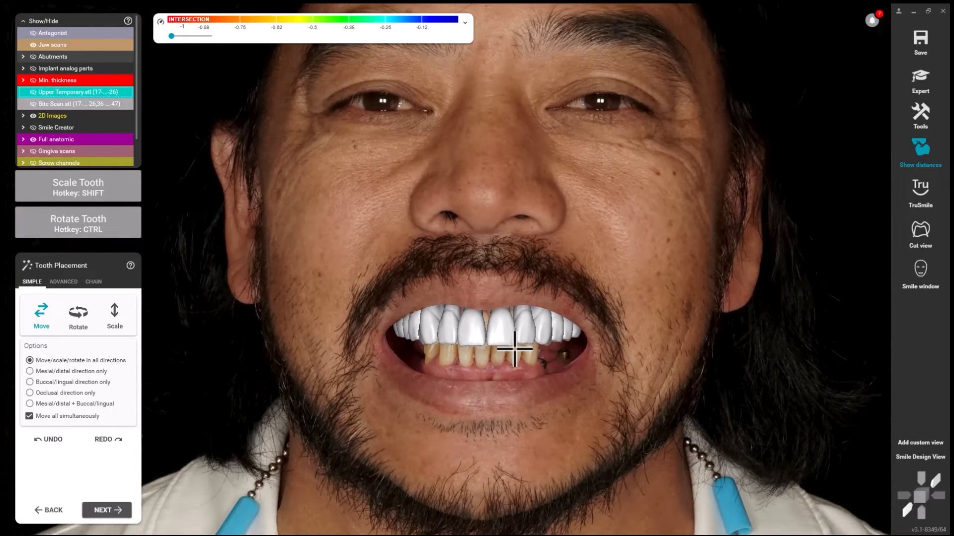
scroll(515, 349, down, 2)
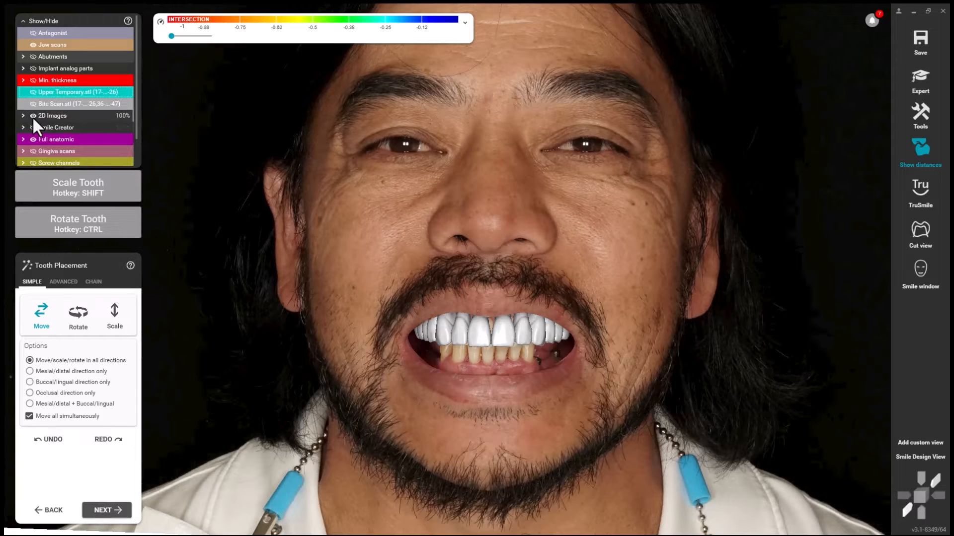
click(33, 116)
right_drag(511, 372, 559, 395)
scroll(501, 329, up, 5)
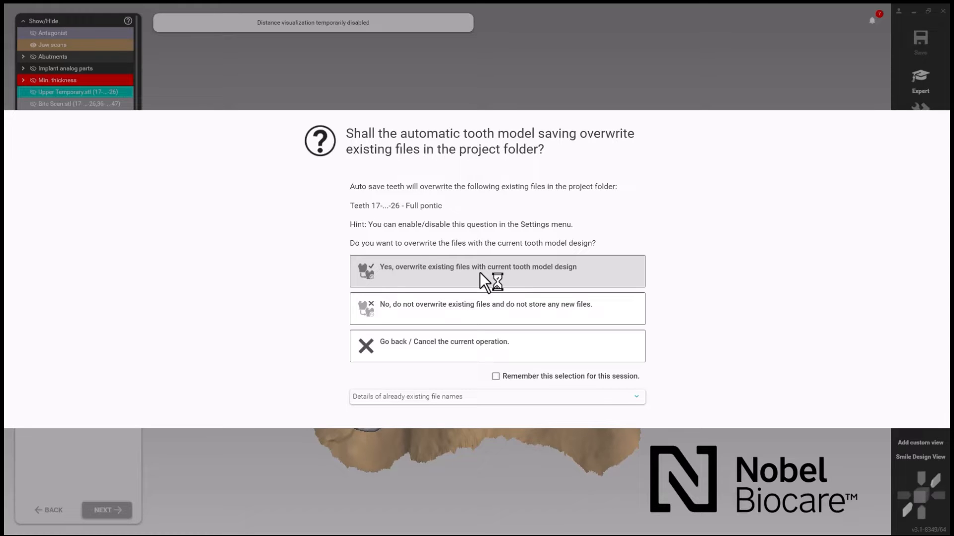
click(480, 272)
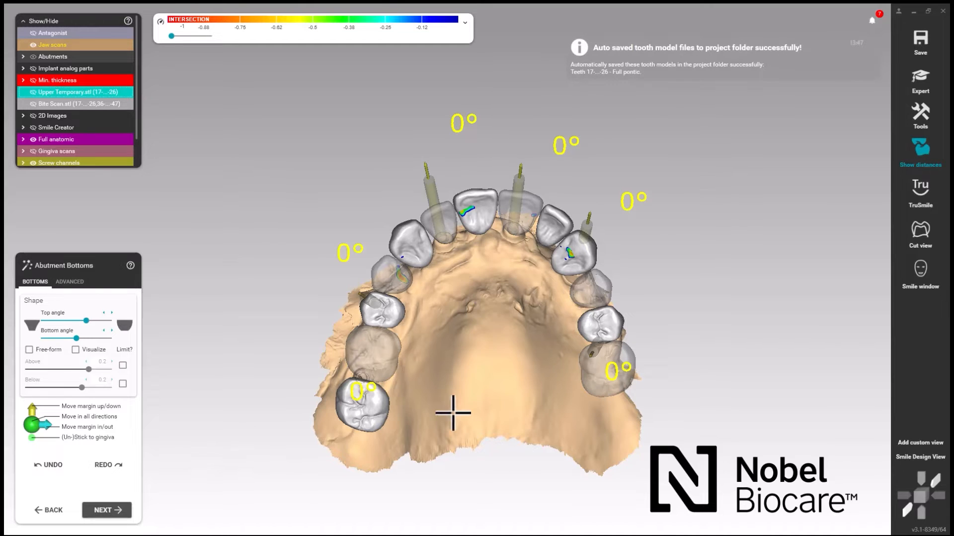
Raise the screw channels' opacity to 100% and enable draggable angulated screw channels in the advanced abutment bottom settings.
click(70, 282)
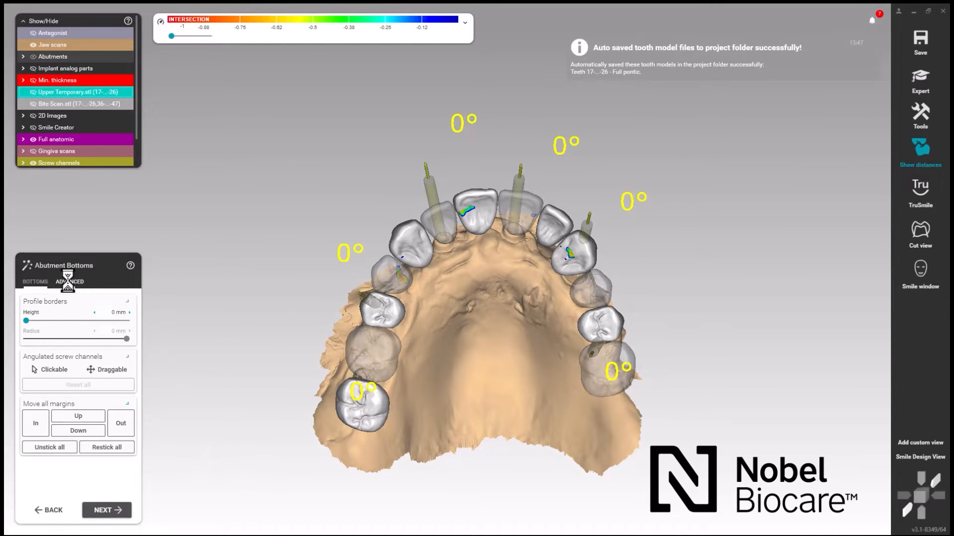
right_drag(446, 462, 442, 461)
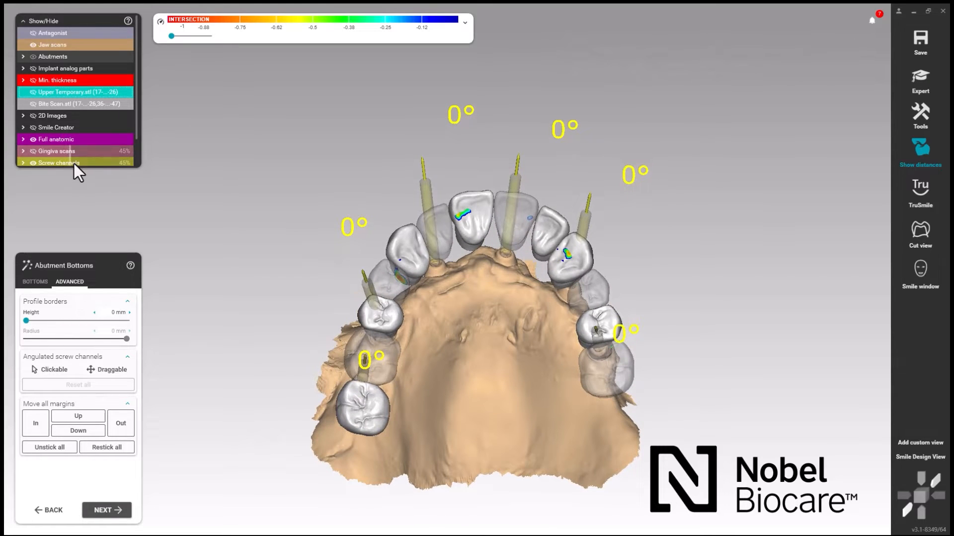
drag(70, 163, 160, 165)
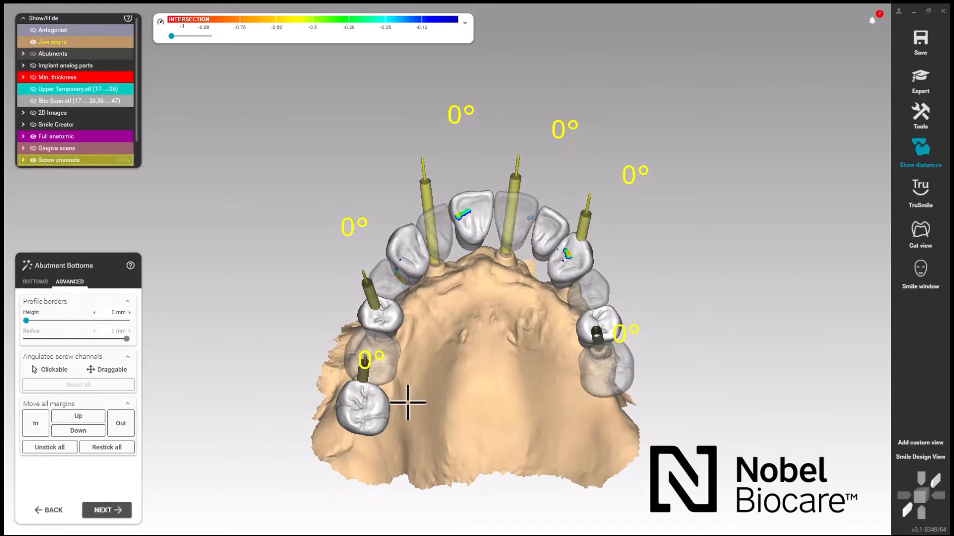
right_drag(464, 311, 465, 315)
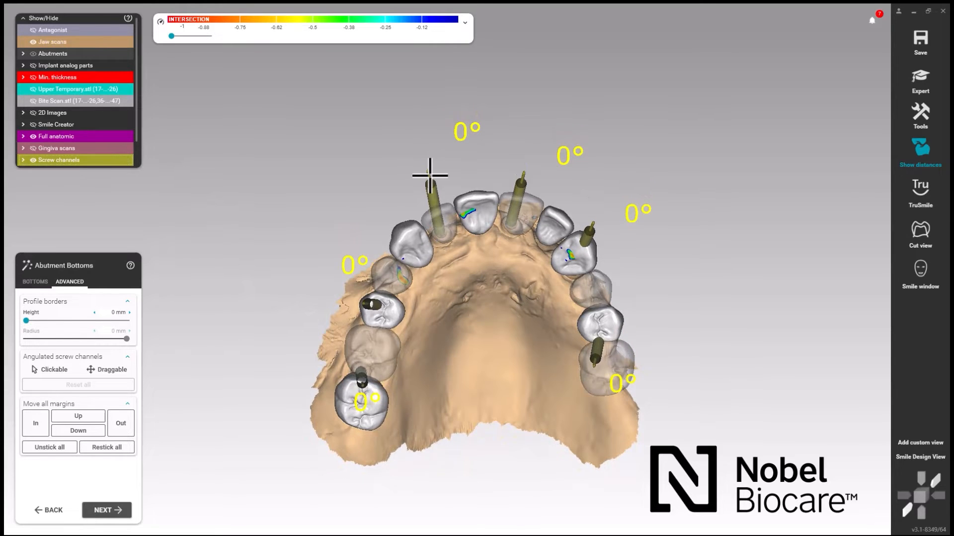
click(107, 372)
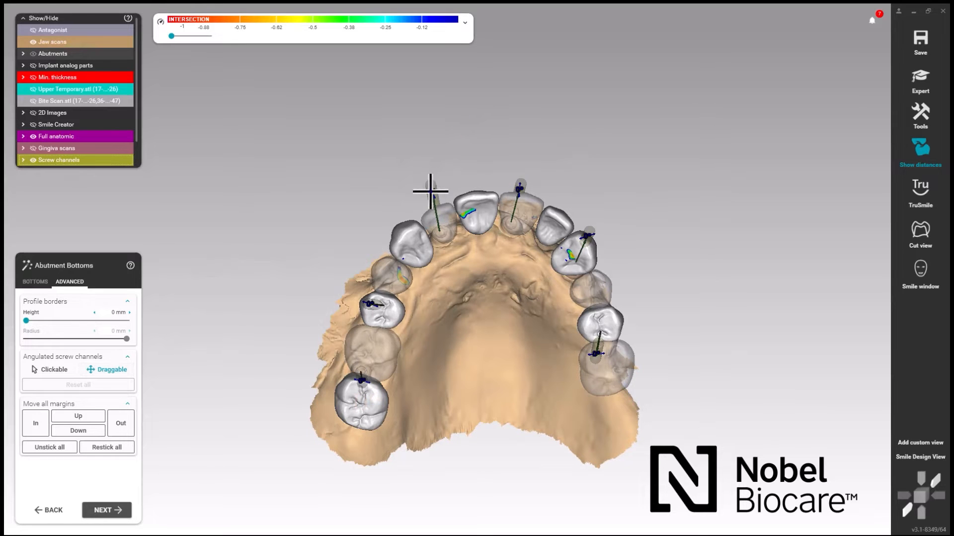
Angle the upper right lateral incisor's screw channel to 23° so it exits on the lingual side.
drag(430, 191, 470, 244)
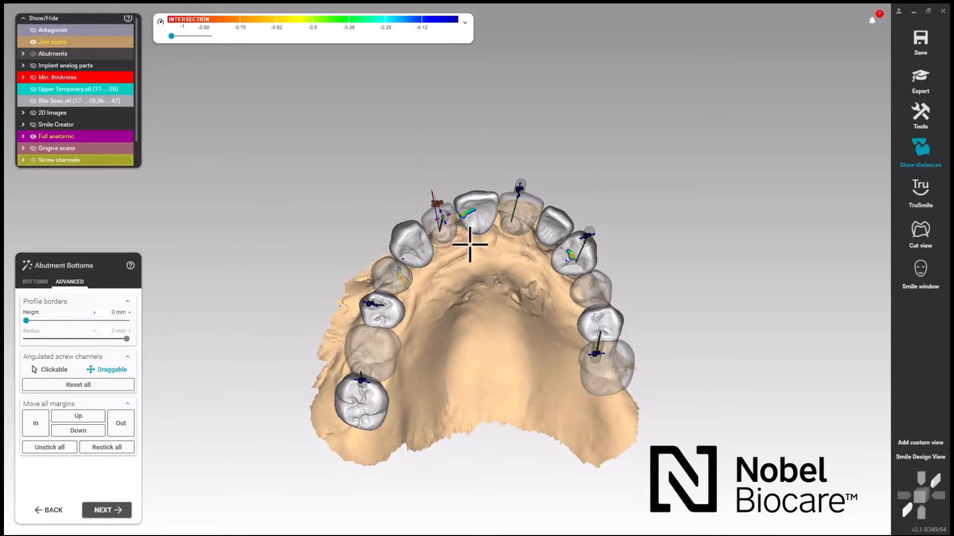
mouse_move(479, 261)
right_down()
mouse_move(481, 252)
mouse_move(462, 249)
mouse_move(483, 278)
right_up()
scroll(471, 236, up, 4)
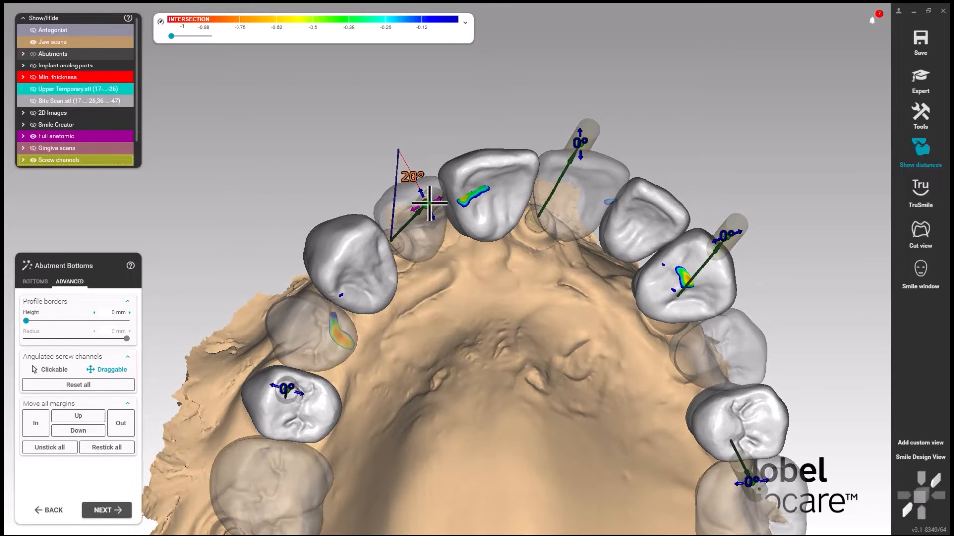
drag(429, 203, 428, 215)
Angle the upper left central incisor's screw channel lingually to 17°.
right_drag(493, 272, 493, 269)
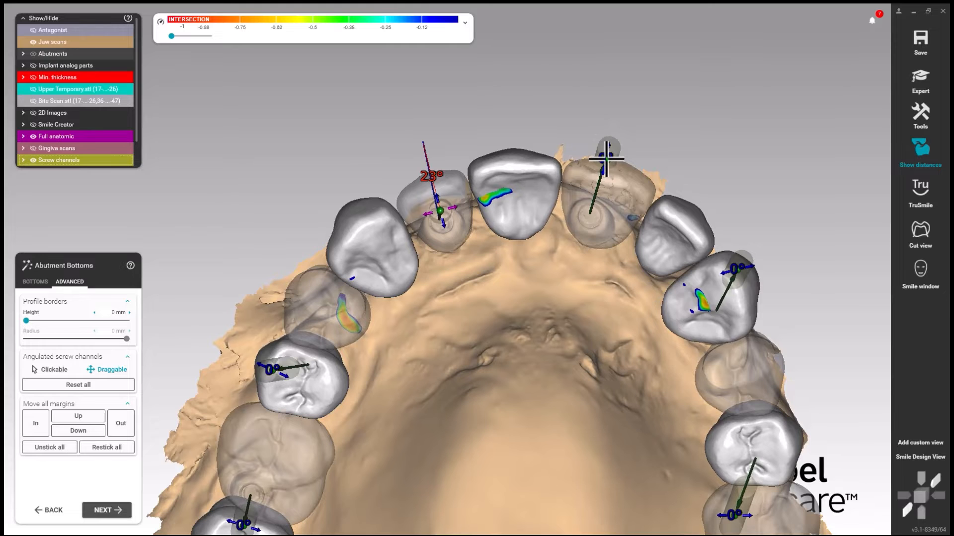
drag(606, 158, 596, 201)
right_drag(615, 266, 613, 264)
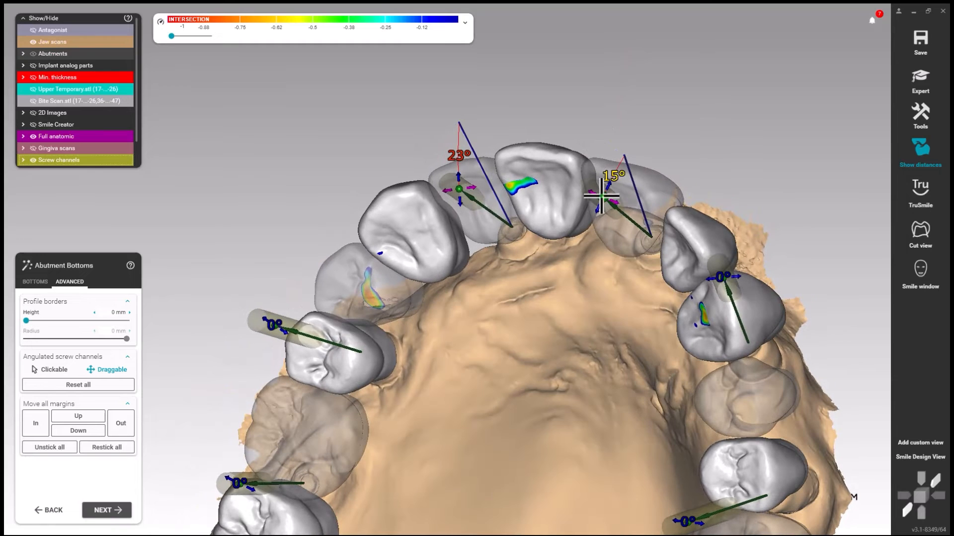
drag(603, 198, 600, 201)
right_drag(619, 262, 622, 262)
drag(636, 211, 637, 213)
Angle the upper left canine's screw channel to 19° and the left second premolar's channel to 14°.
right_drag(553, 249, 647, 285)
drag(756, 272, 711, 307)
right_drag(644, 350, 737, 374)
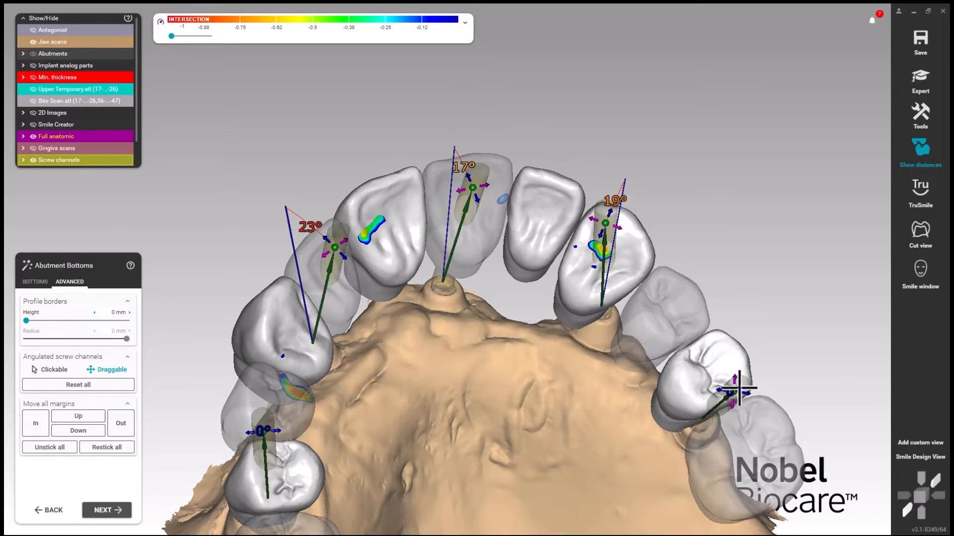
right_drag(734, 392, 683, 388)
drag(683, 388, 635, 360)
right_drag(558, 309, 571, 303)
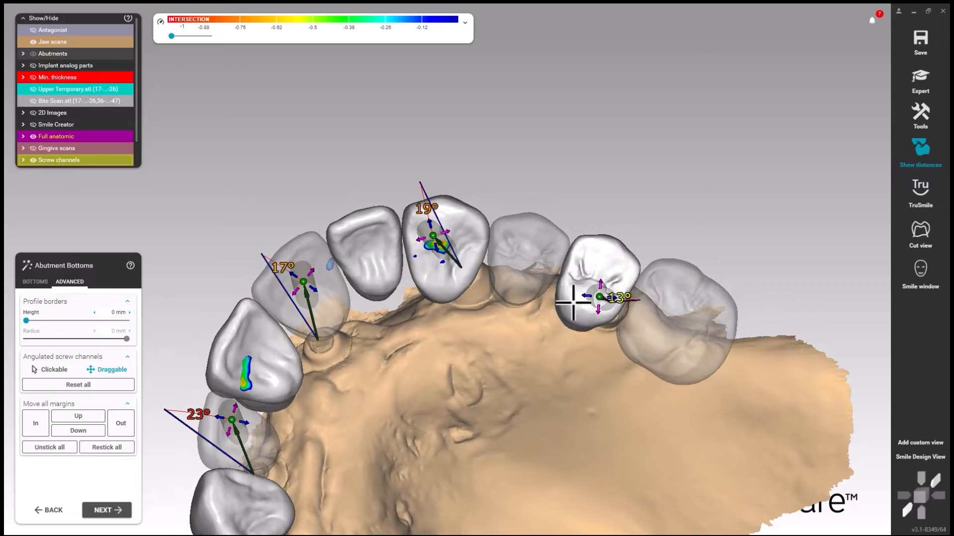
click(601, 288)
drag(601, 288, 607, 278)
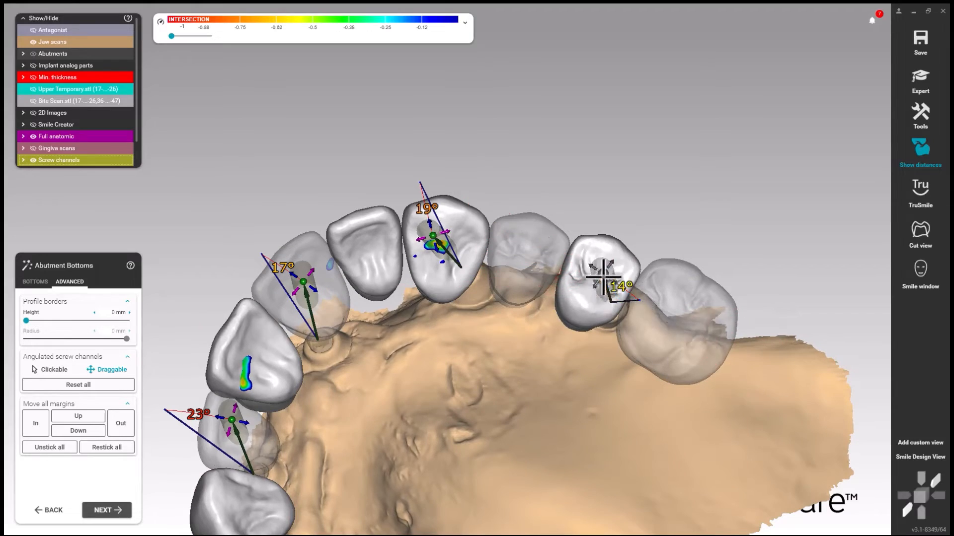
Angle the upper right second premolar's screw channel to 6° and the right first molar's channel to 13°.
mouse_move(519, 400)
right_down()
mouse_move(520, 387)
mouse_move(515, 398)
right_up()
drag(346, 289, 359, 304)
right_drag(458, 404, 460, 409)
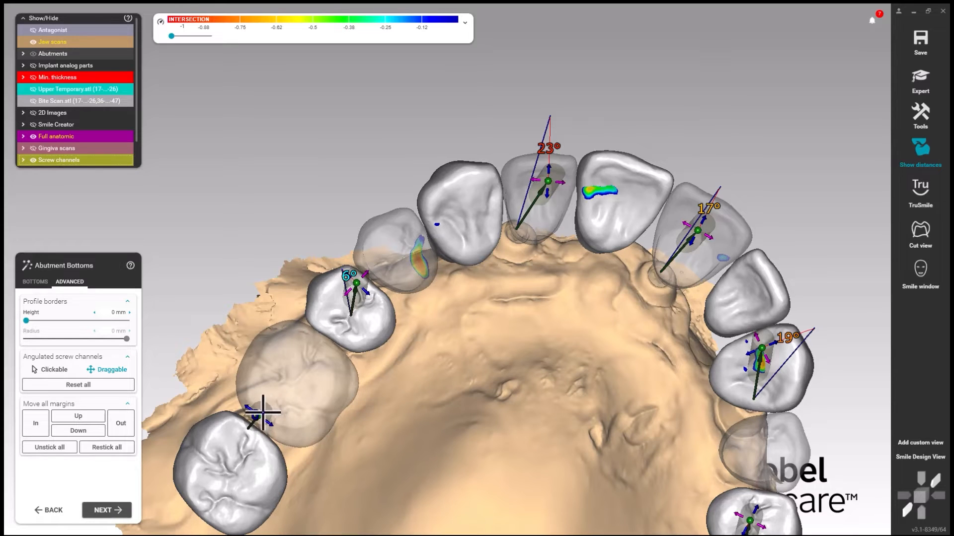
drag(260, 417, 293, 389)
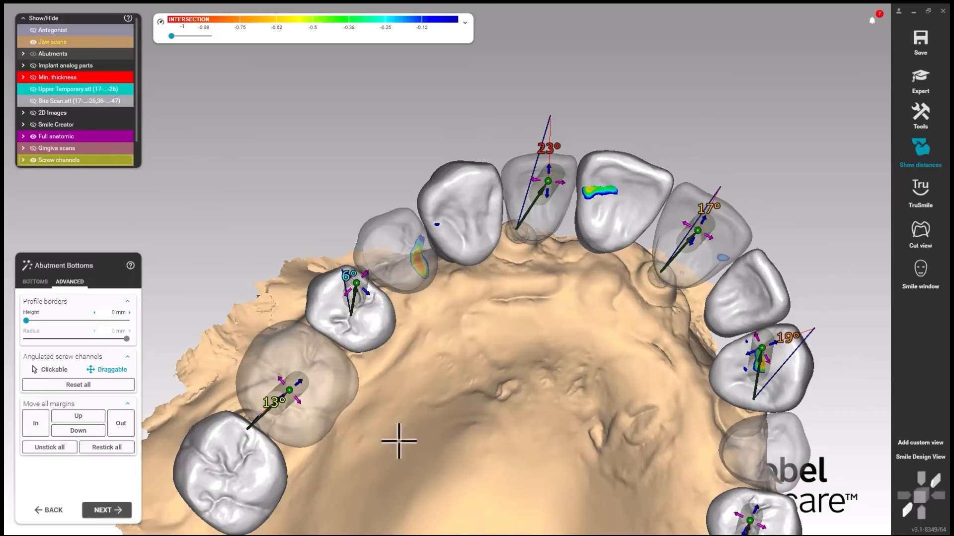
Refine the upper left canine's screw channel to 20° from a side view of the arch.
right_drag(412, 440, 481, 410)
scroll(481, 410, down, 3)
right_drag(625, 233, 629, 242)
middle_drag(612, 288, 604, 128)
right_drag(551, 363, 441, 300)
scroll(441, 300, up, 4)
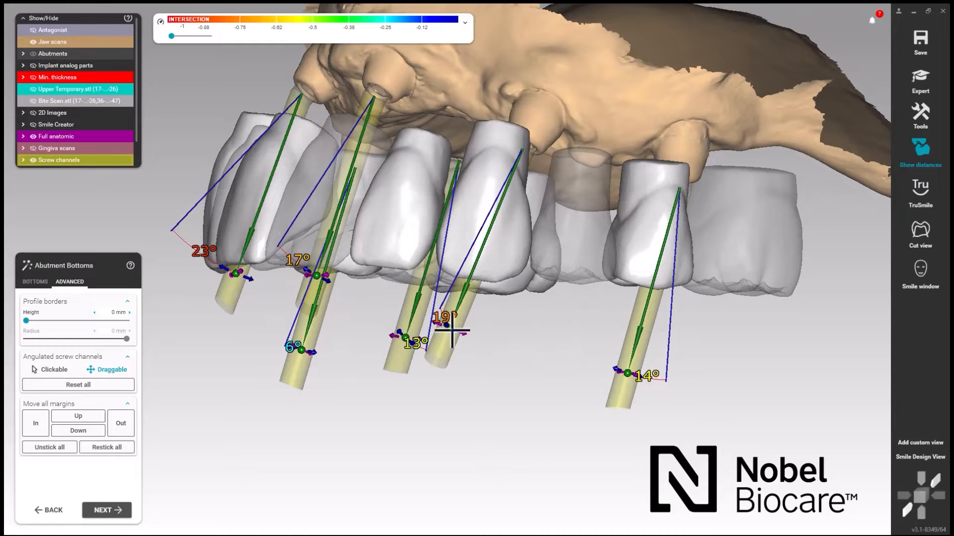
drag(451, 330, 492, 339)
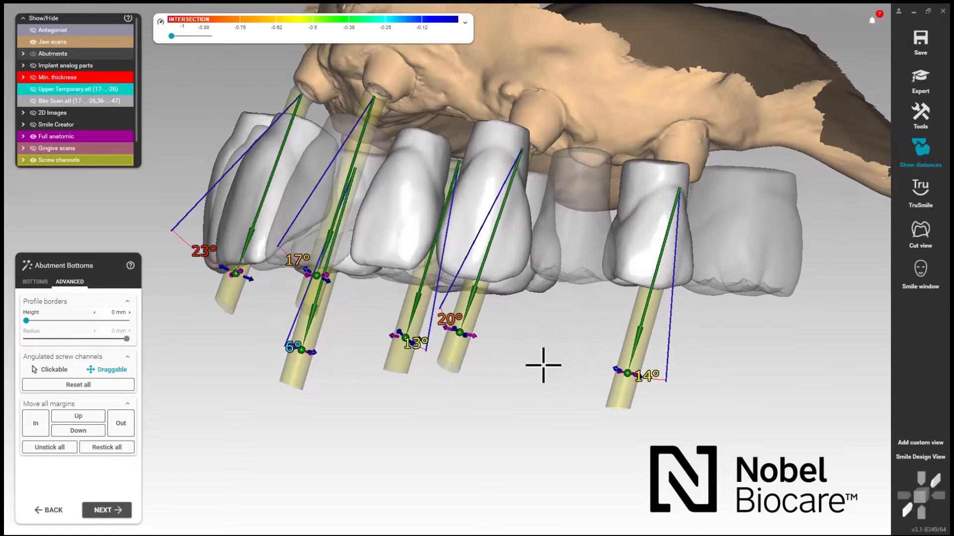
Refine the upper right second premolar's screw channel to 7° and the right first molar's to 11°, finishing the abutment bottoms.
right_drag(543, 366, 539, 363)
drag(552, 300, 548, 300)
right_drag(575, 348, 600, 358)
drag(576, 347, 564, 347)
right_drag(535, 372, 517, 351)
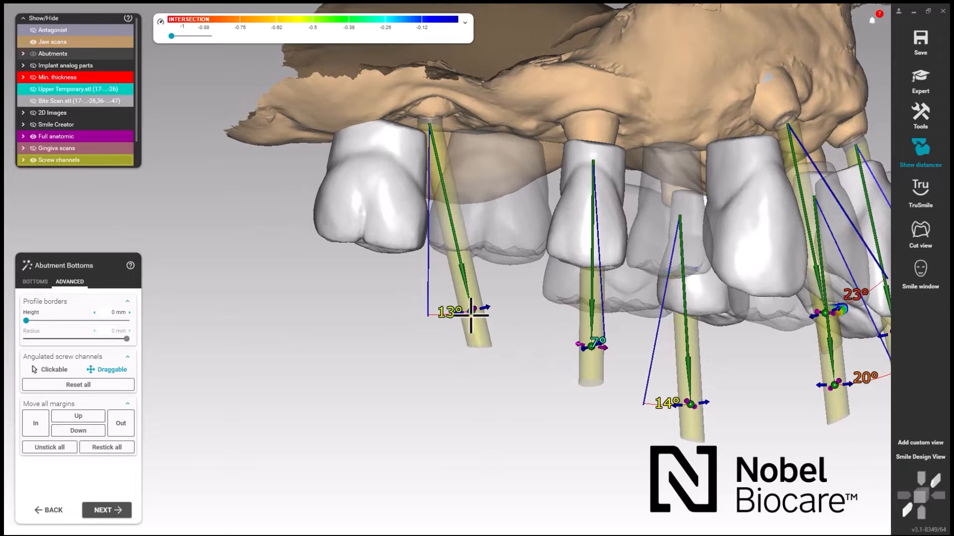
drag(469, 313, 464, 312)
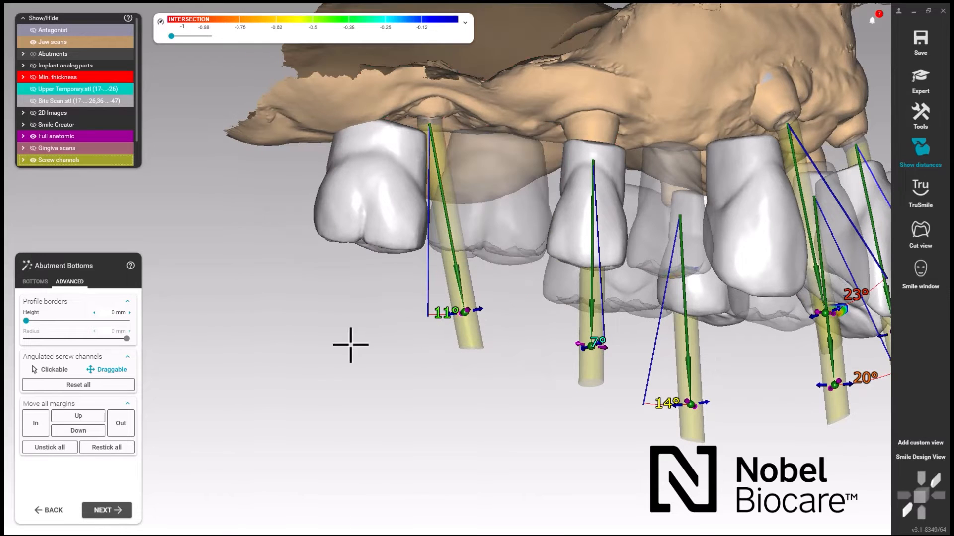
click(120, 517)
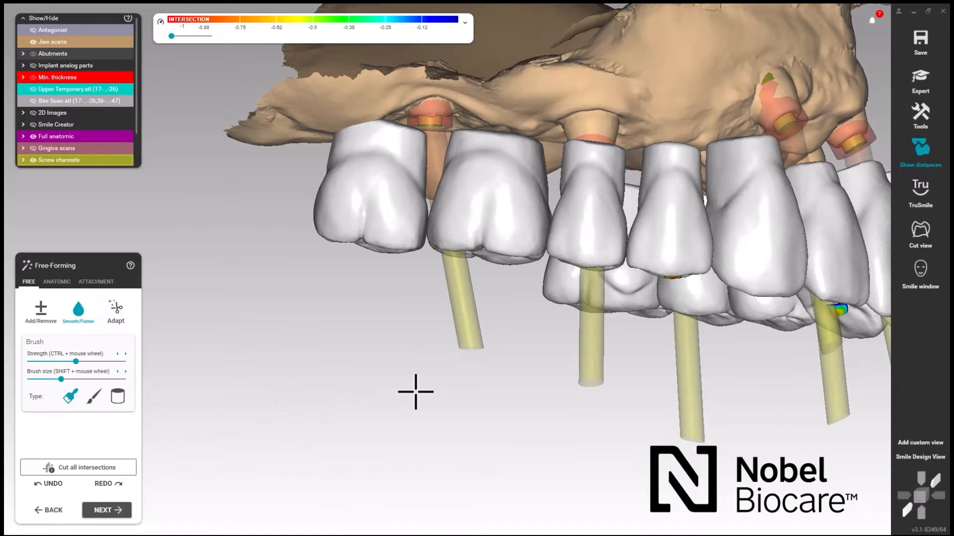
Finish free-forming the teeth and overwrite the existing tooth model files with the current design.
scroll(423, 397, down, 4)
right_drag(515, 435, 515, 437)
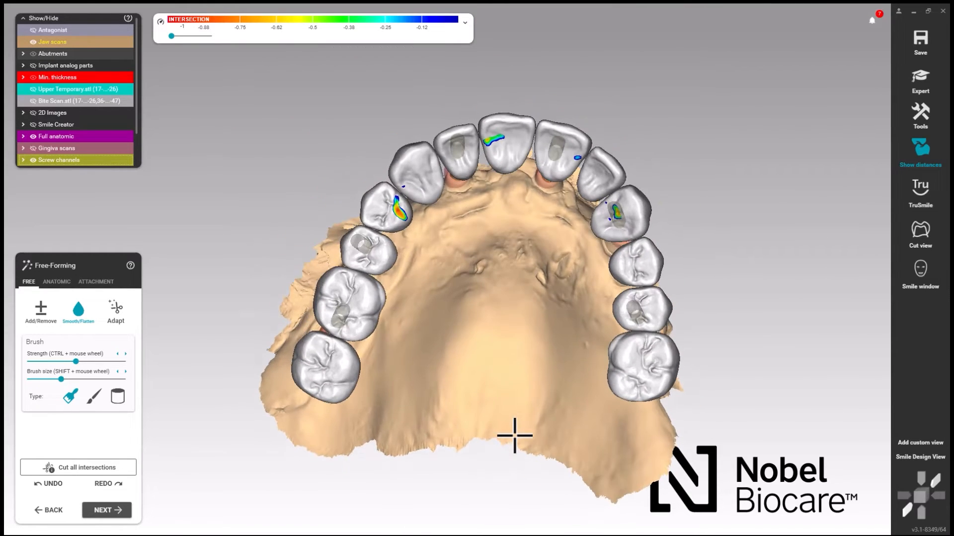
click(110, 511)
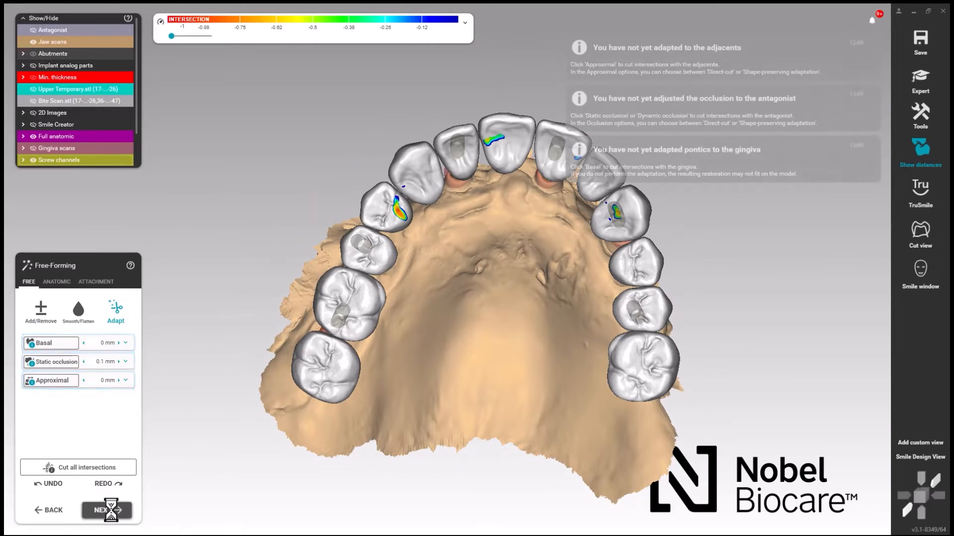
click(109, 510)
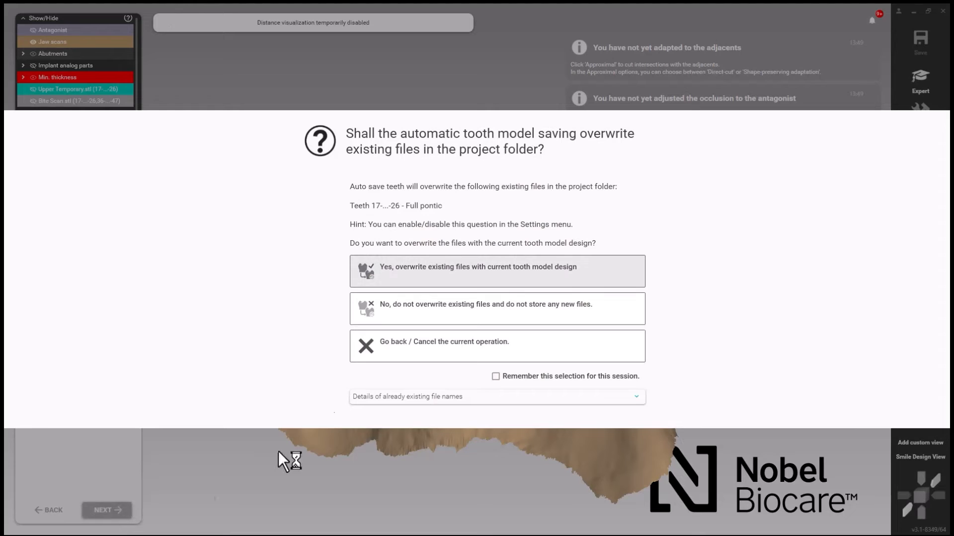
click(421, 276)
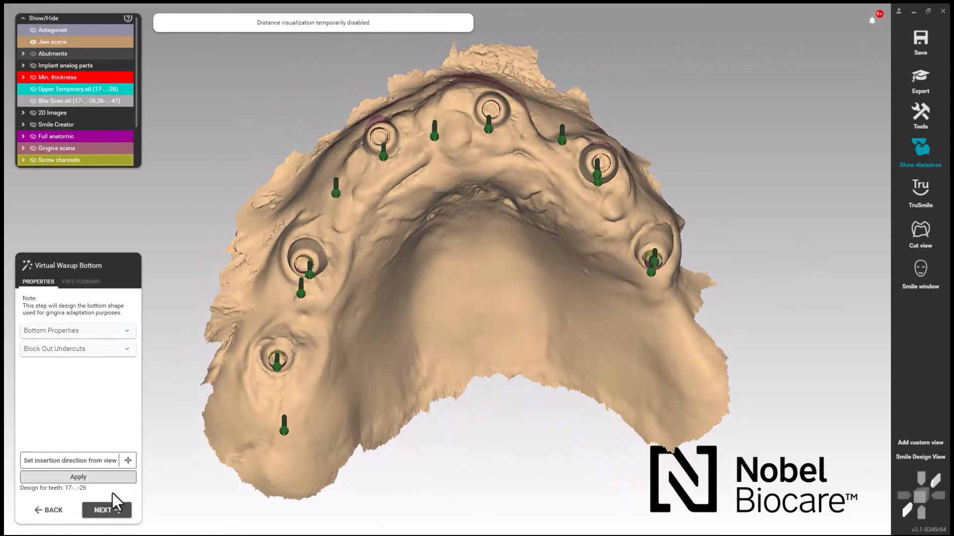
Generate the virtual waxup bottom with the insertion direction set from the view, and choose a single gingiva part for teeth 17 to 26.
click(99, 461)
click(86, 477)
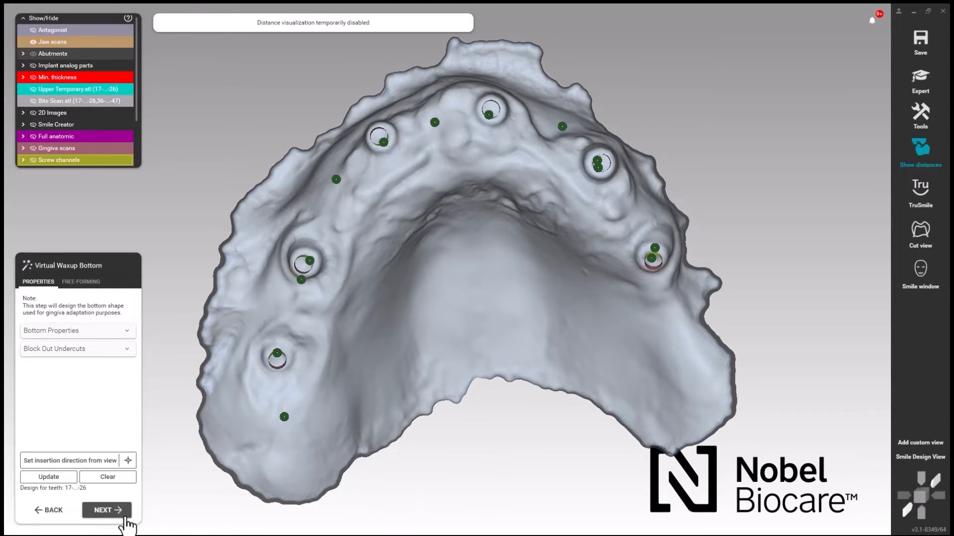
click(120, 511)
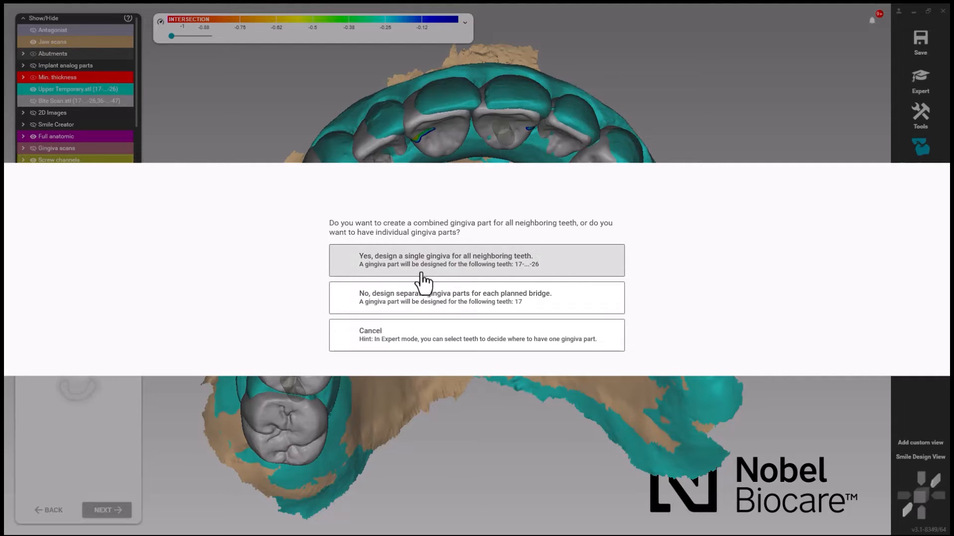
click(425, 271)
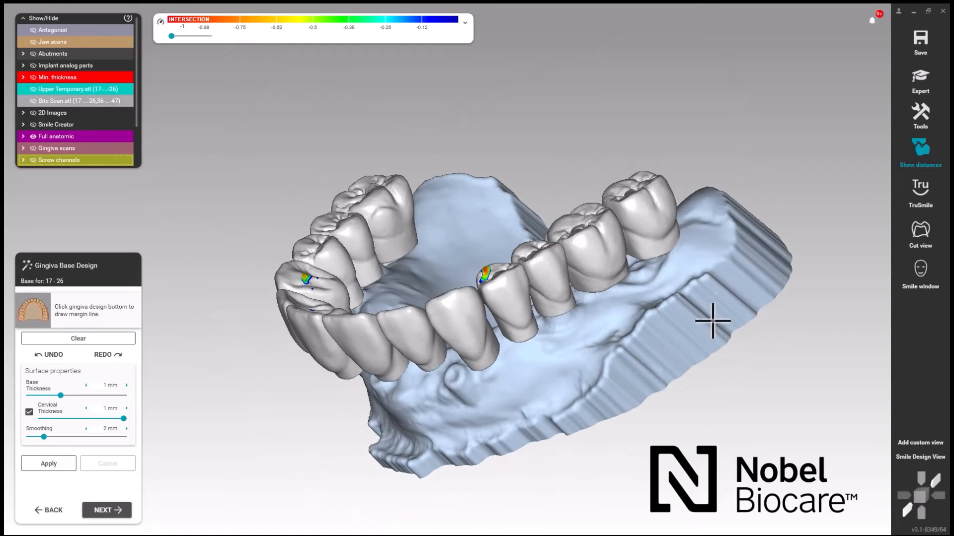
Draw the gingiva base margin line along the buccal side of the arch, from one end around to the opposite molar.
click(690, 257)
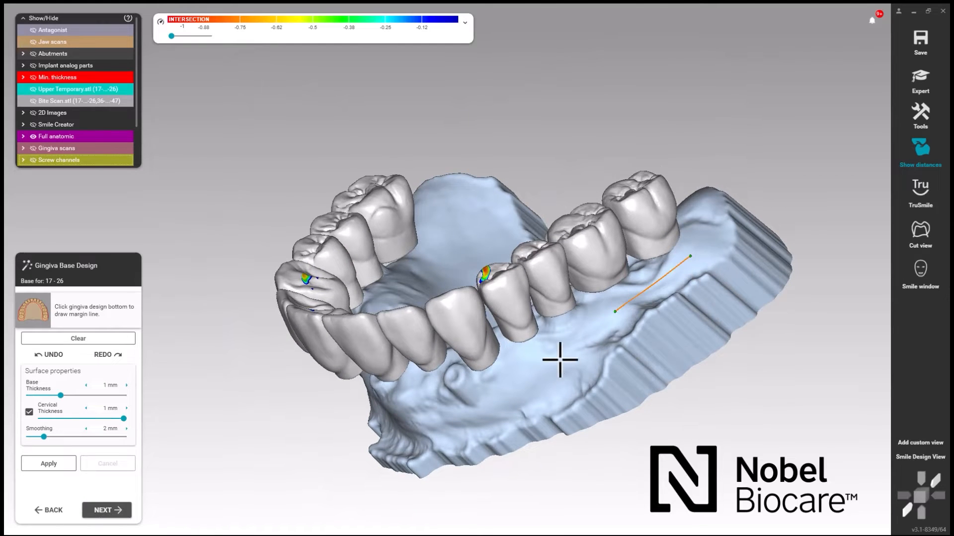
right_drag(501, 400, 522, 377)
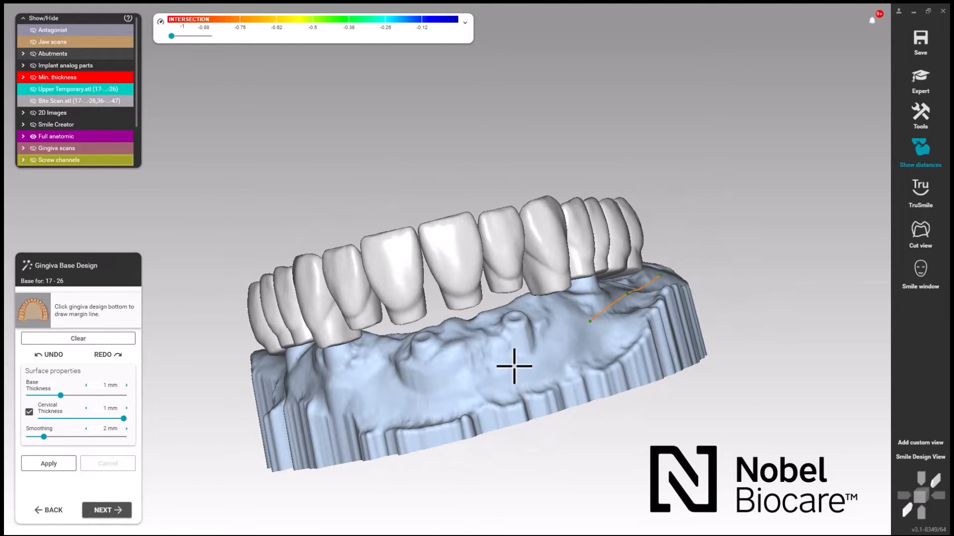
click(514, 367)
click(429, 379)
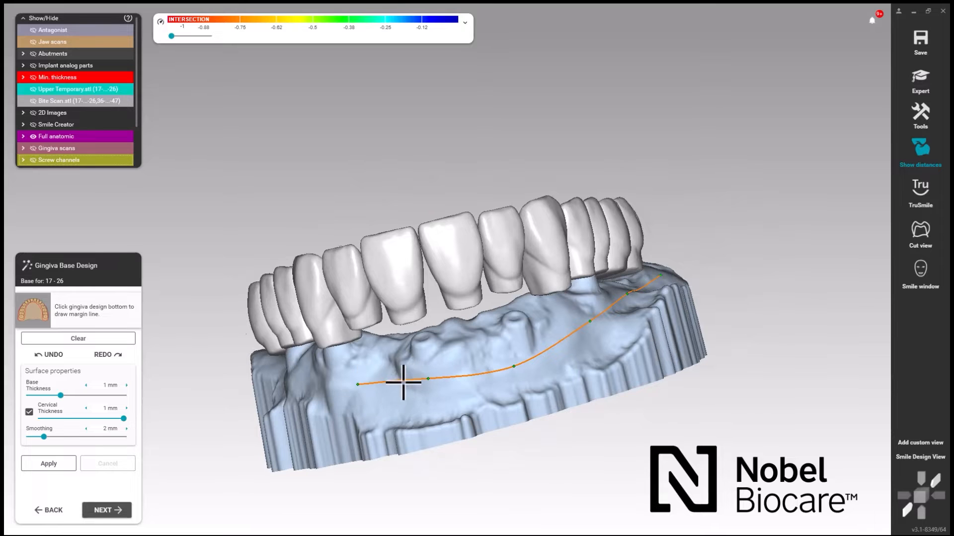
right_drag(405, 383, 411, 379)
click(298, 367)
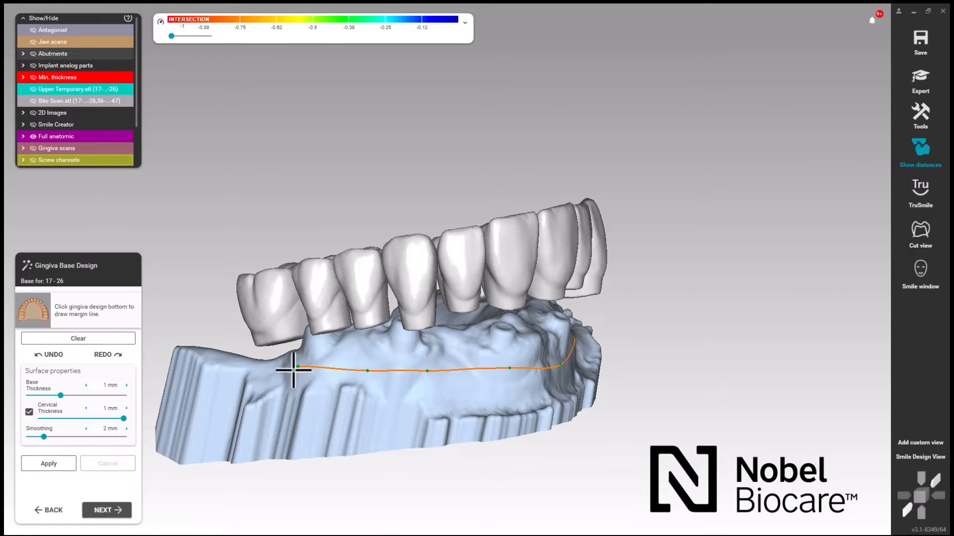
right_drag(283, 369, 260, 323)
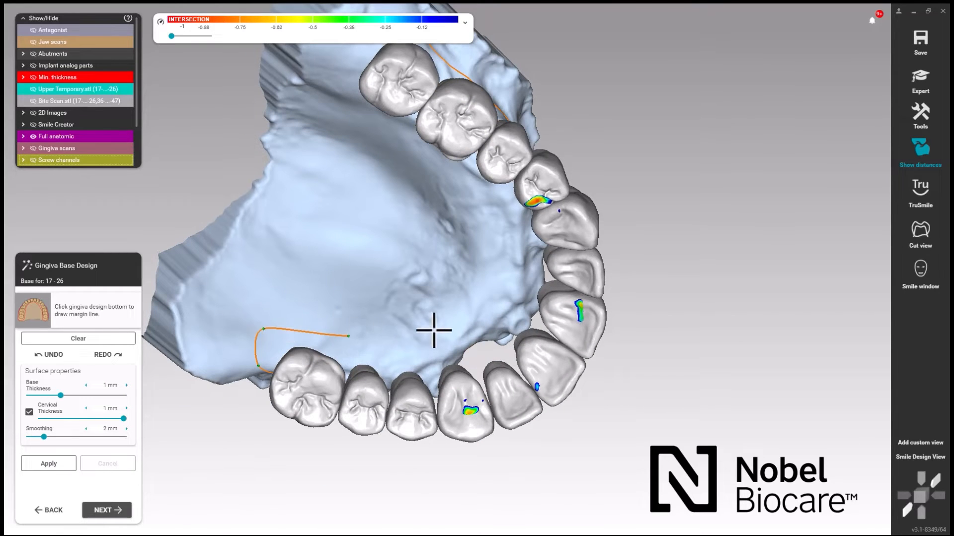
Continue the gingiva margin line along the palatal side and close it at its starting point behind the last molar.
right_drag(502, 279, 481, 282)
click(438, 256)
click(370, 256)
click(295, 310)
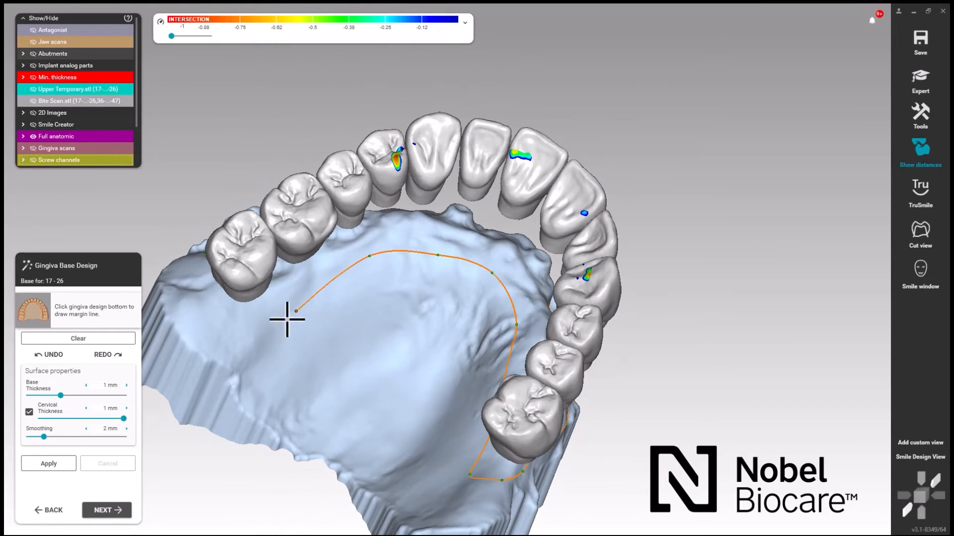
click(234, 322)
click(209, 297)
right_drag(228, 288, 204, 250)
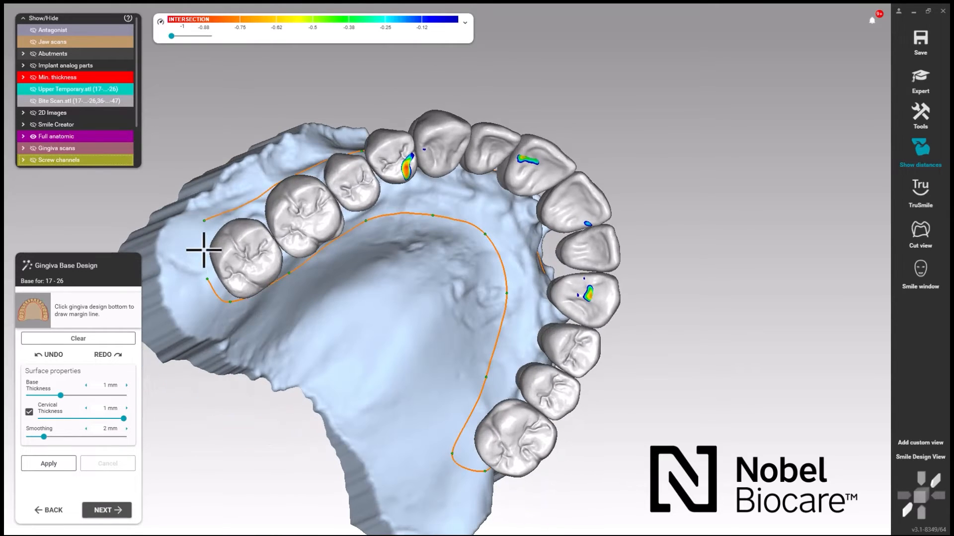
click(204, 222)
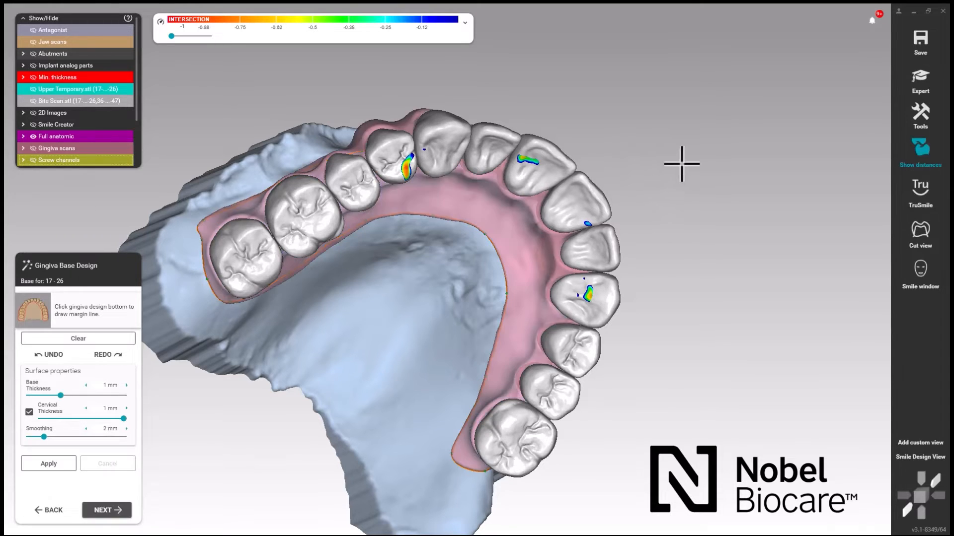
Proceed to free-forming the gingiva and hide the upper temporary scan and the screw channels.
right_drag(719, 164, 214, 311)
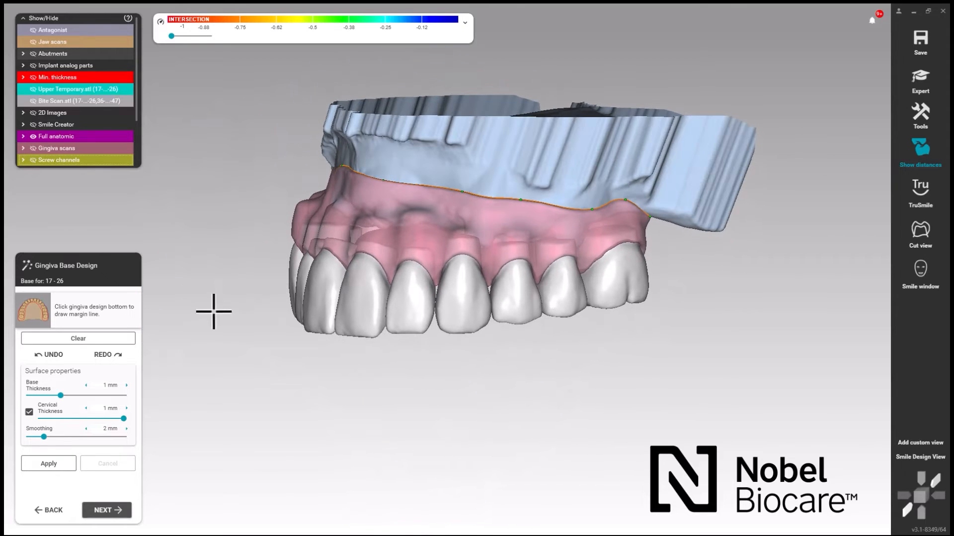
click(112, 511)
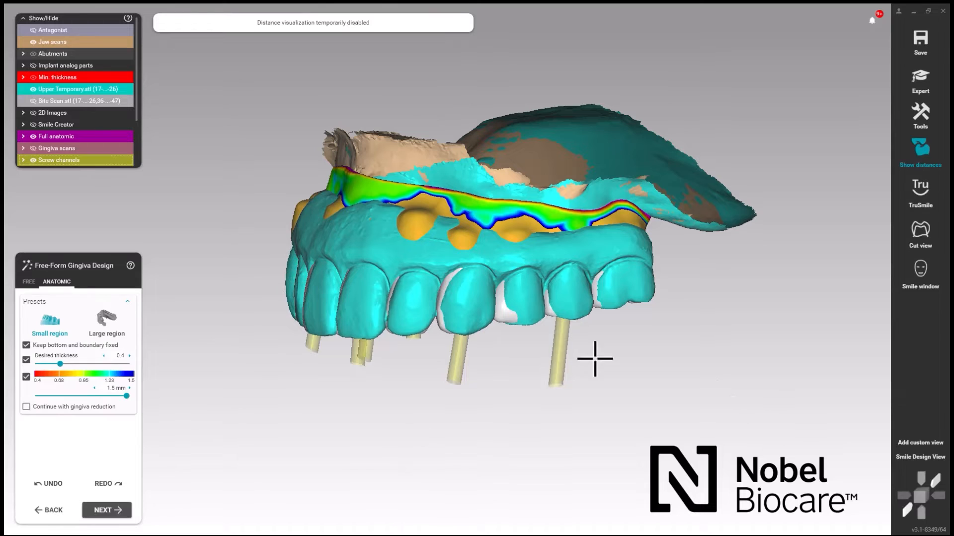
click(34, 90)
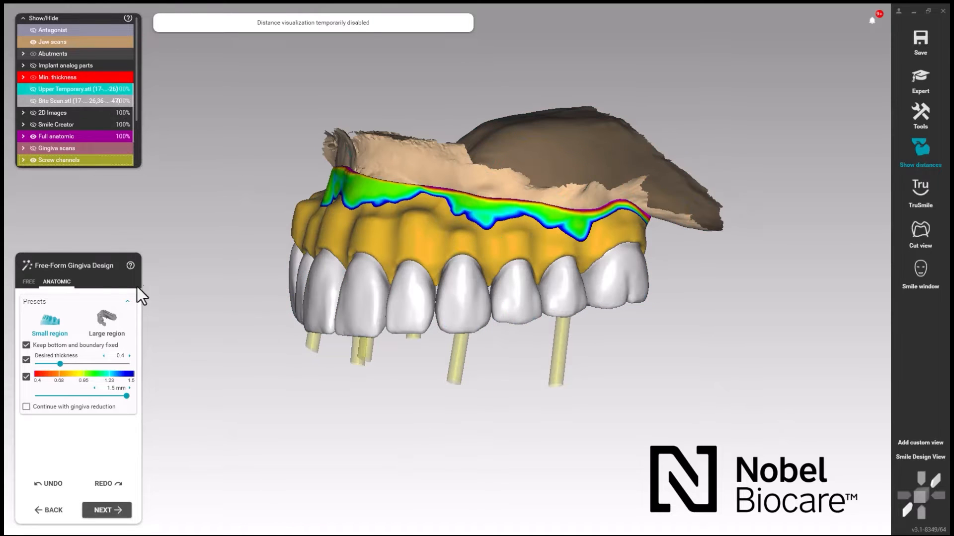
right_drag(482, 426, 479, 404)
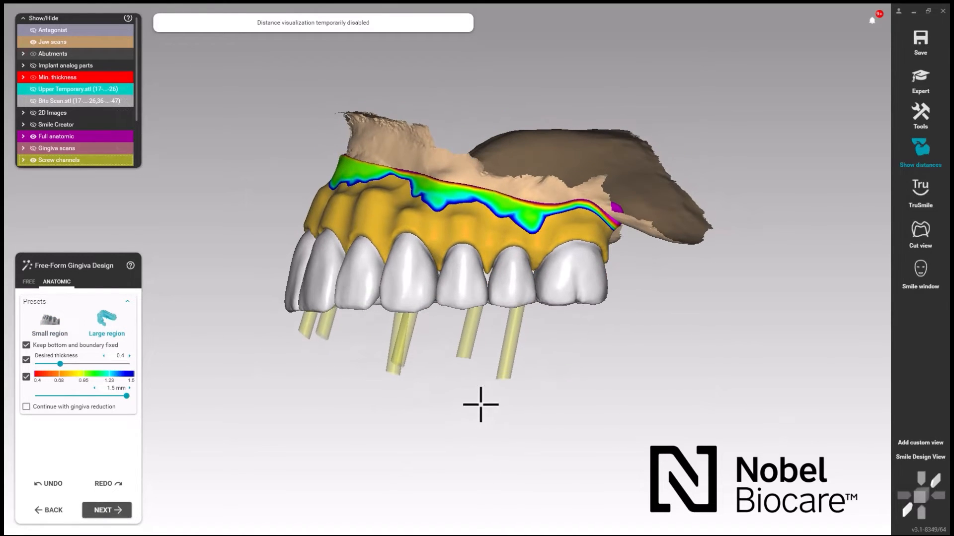
click(33, 160)
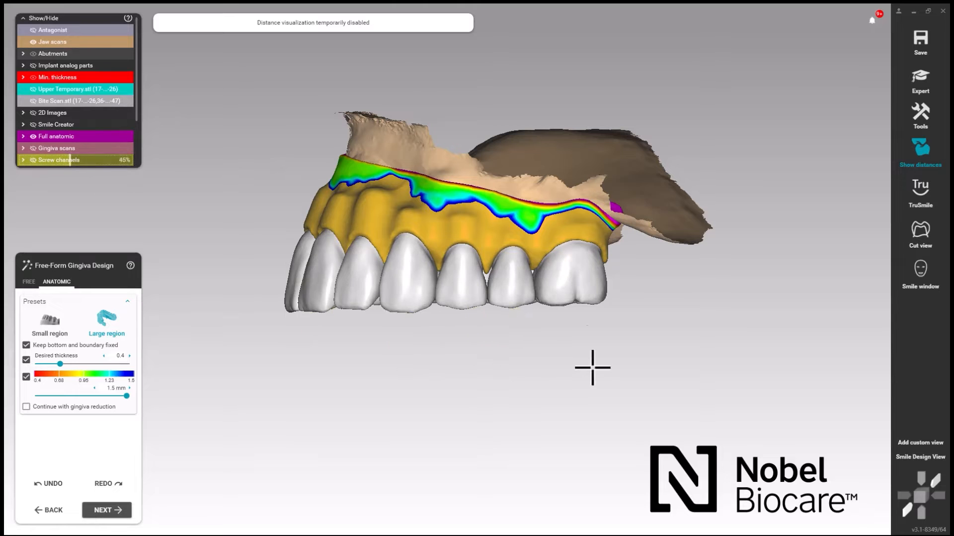
Reshape the buccal gingiva around the arch using the anatomic Large region preset.
scroll(517, 245, up, 5)
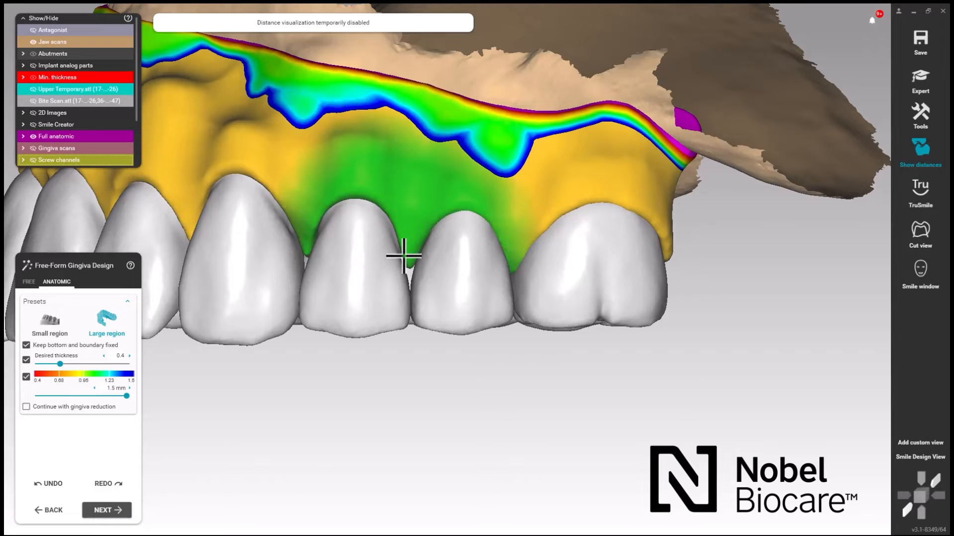
right_drag(394, 291, 395, 271)
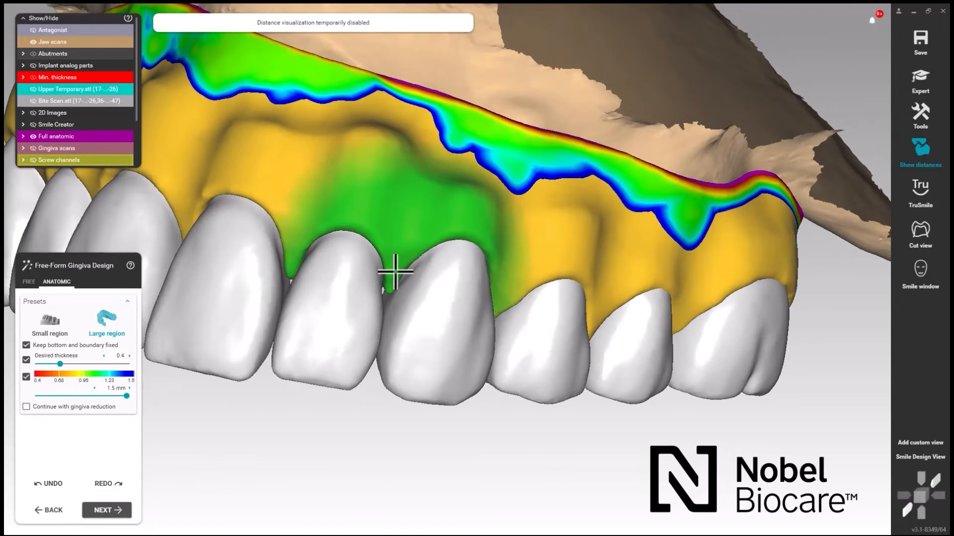
right_drag(356, 320, 472, 347)
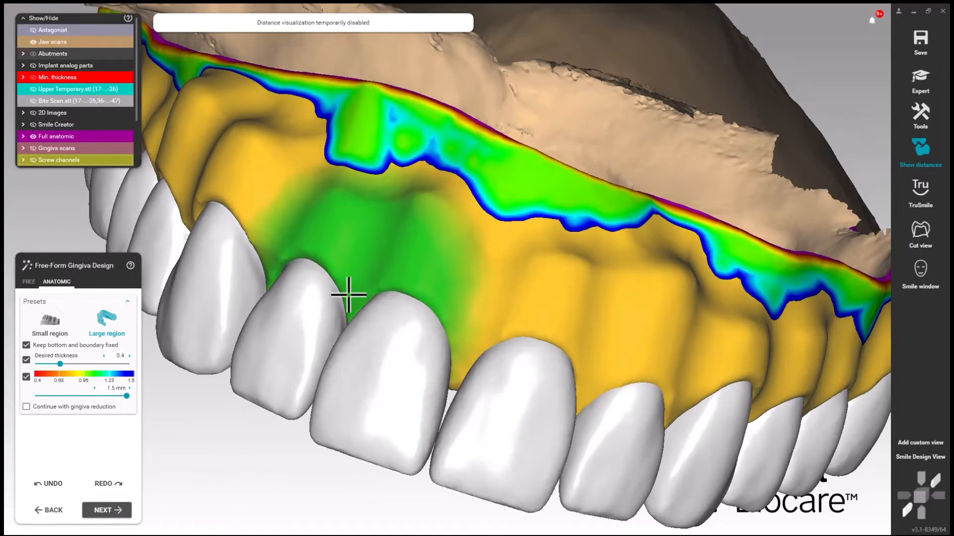
mouse_move(373, 350)
right_down()
mouse_move(383, 367)
mouse_move(410, 356)
right_up()
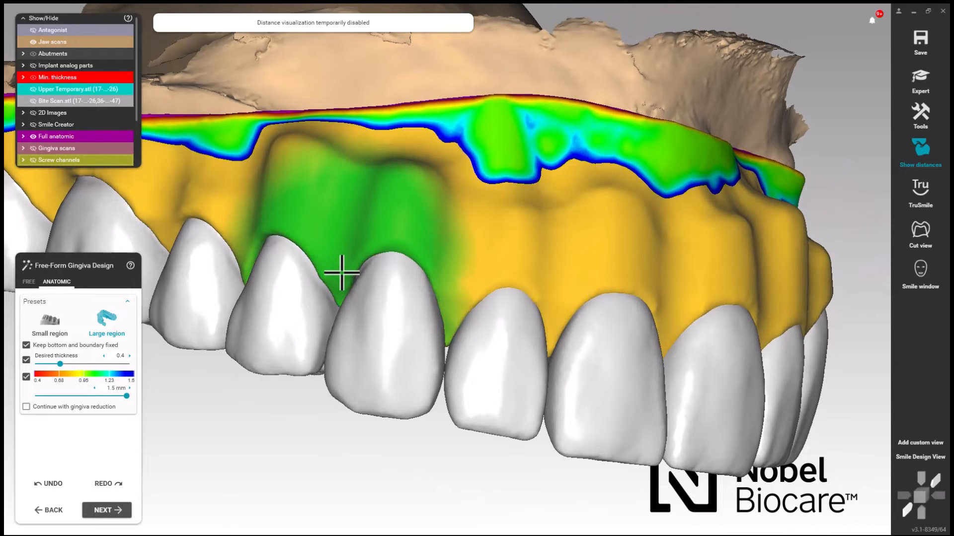
mouse_move(341, 281)
right_down()
mouse_move(376, 333)
mouse_move(385, 312)
mouse_move(383, 349)
mouse_move(332, 275)
mouse_move(370, 315)
mouse_move(288, 266)
mouse_move(432, 287)
mouse_move(273, 215)
right_up()
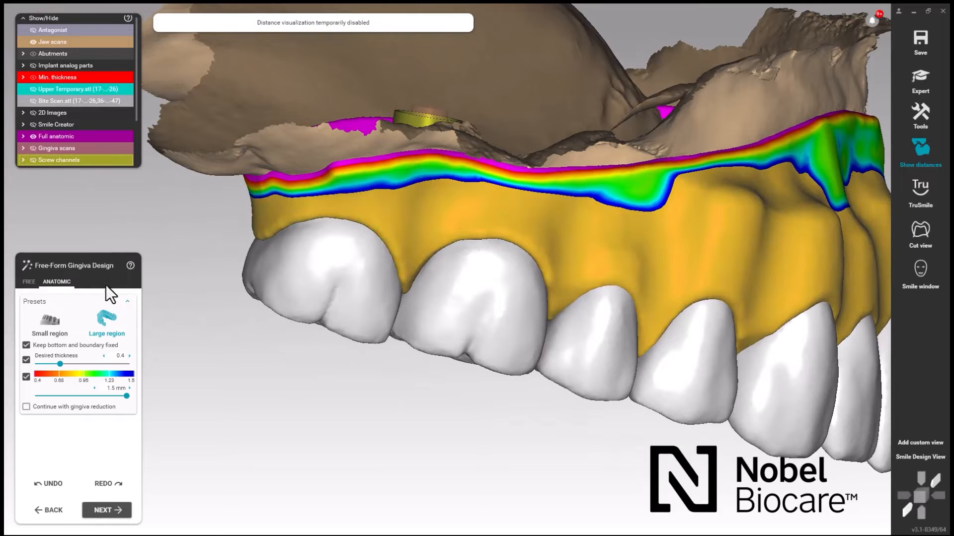
Shape the buccal papillae between the teeth around the arch using the anatomic Small region preset.
click(53, 325)
mouse_move(427, 278)
right_down()
mouse_move(453, 311)
mouse_move(304, 202)
mouse_move(282, 198)
right_up()
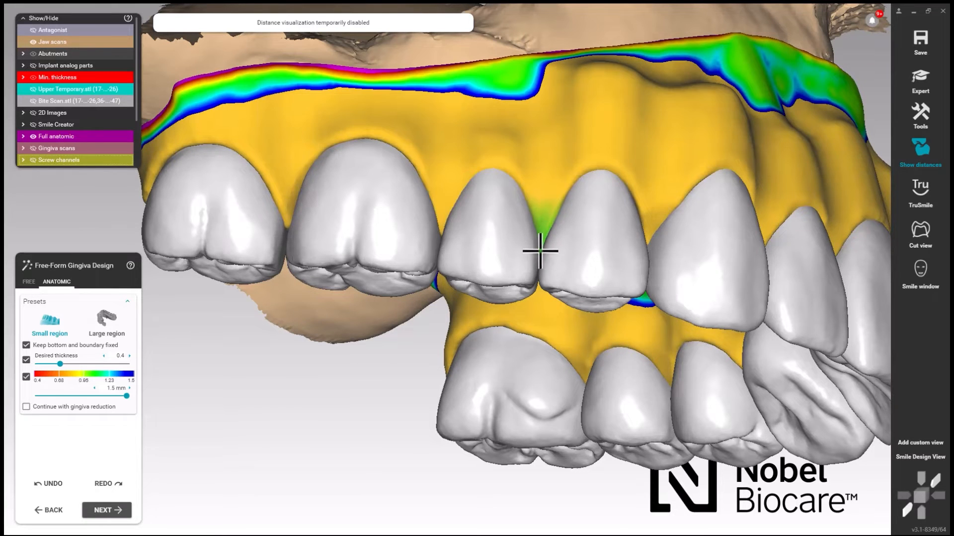
right_drag(540, 251, 554, 275)
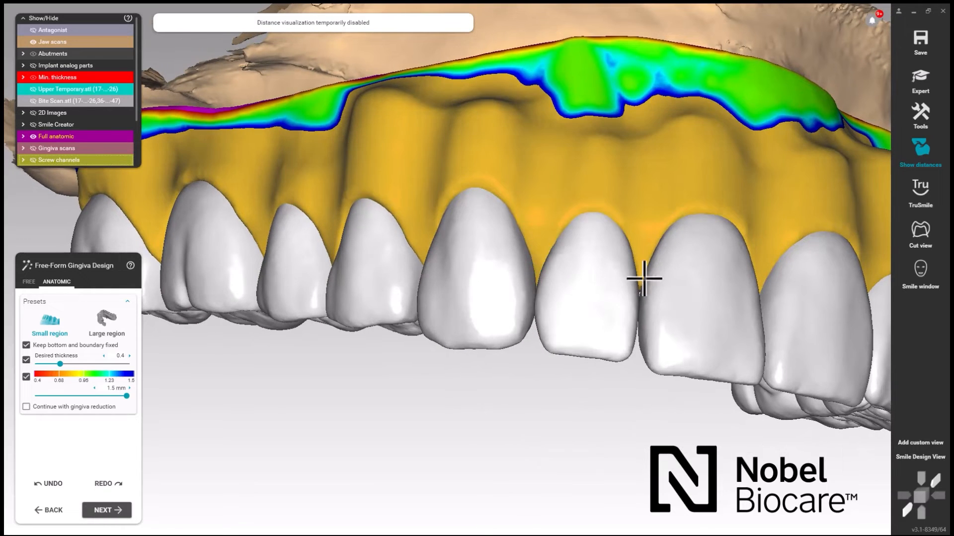
right_drag(639, 294, 590, 309)
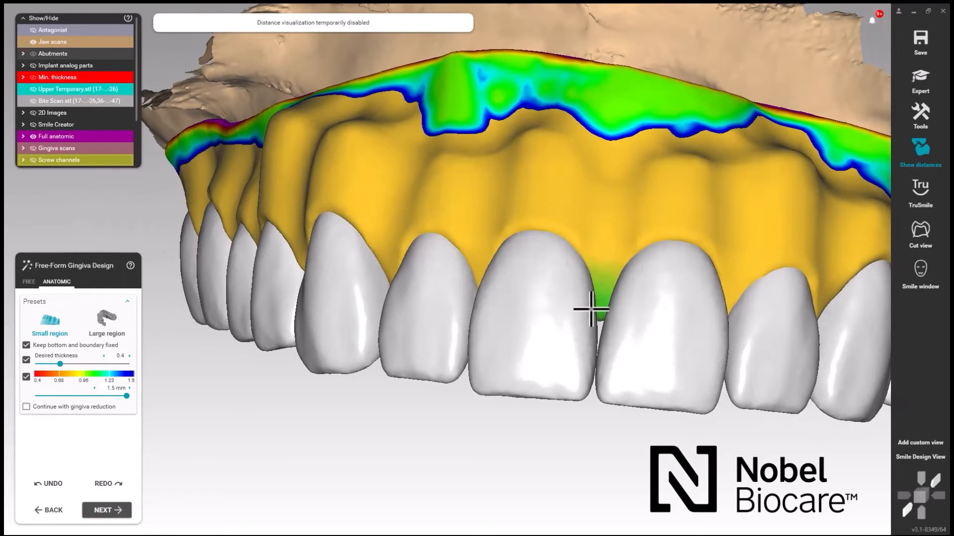
mouse_move(630, 350)
right_down()
mouse_move(619, 353)
mouse_move(632, 358)
mouse_move(657, 328)
mouse_move(664, 353)
mouse_move(734, 311)
right_up()
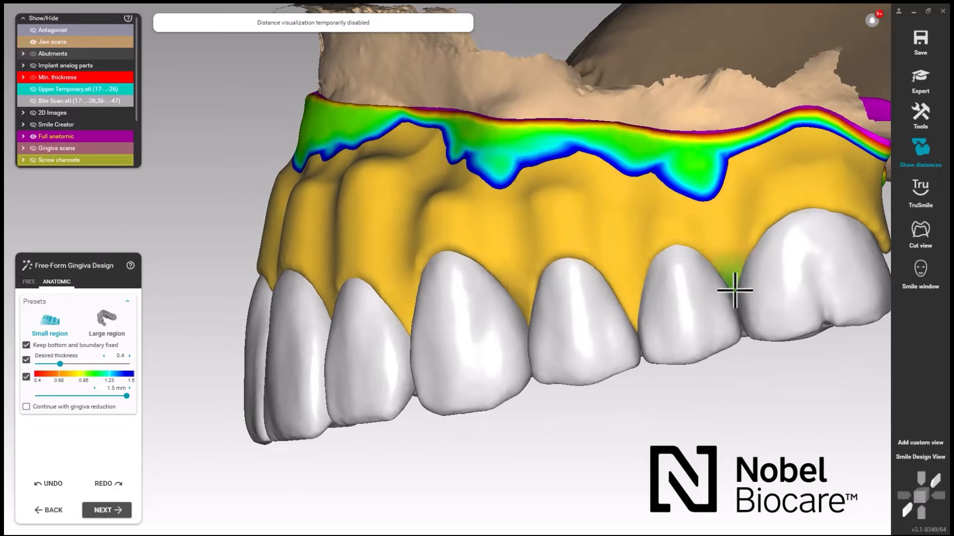
right_drag(638, 323, 493, 286)
Shape the palatal papillae with the Small region preset and the broader palatal gingiva with the Large region preset.
scroll(631, 319, down, 5)
scroll(511, 273, up, 6)
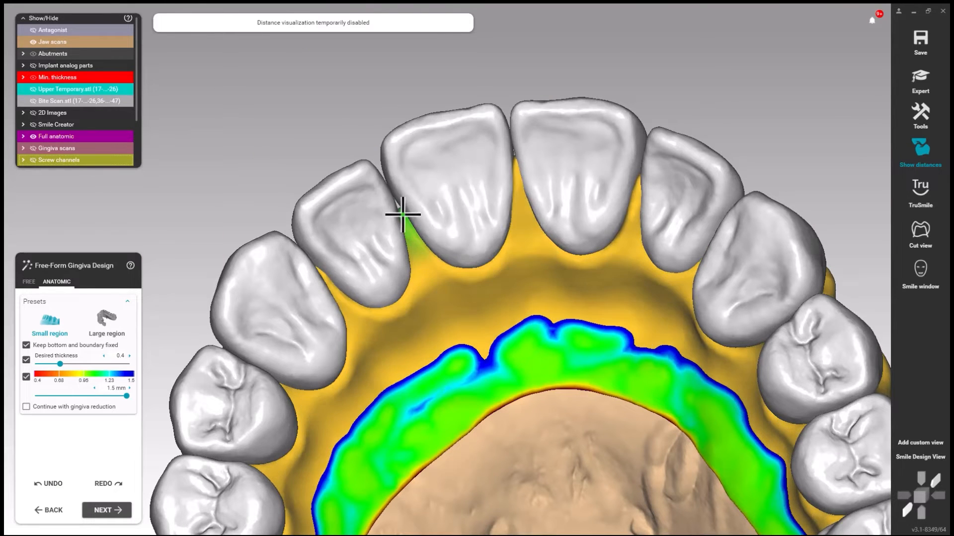
right_drag(485, 216, 493, 213)
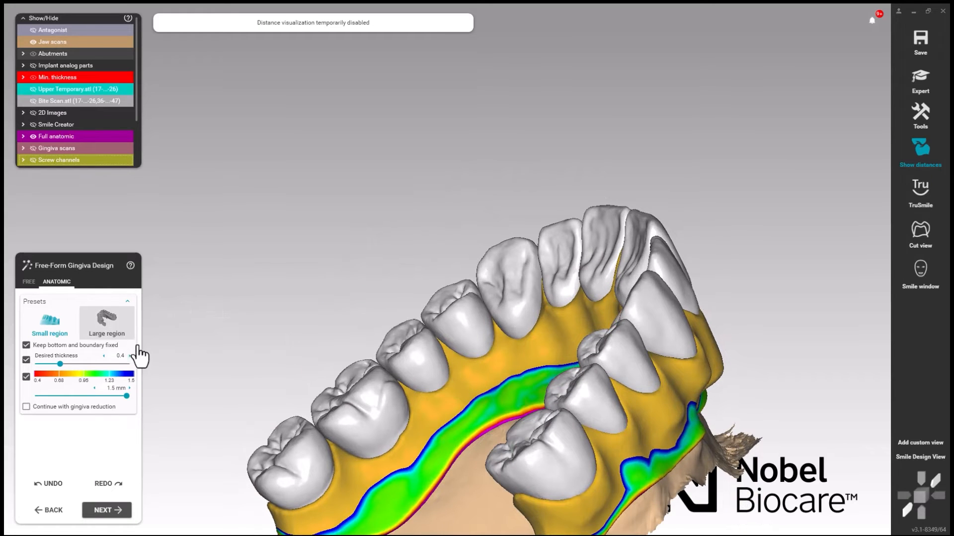
click(107, 322)
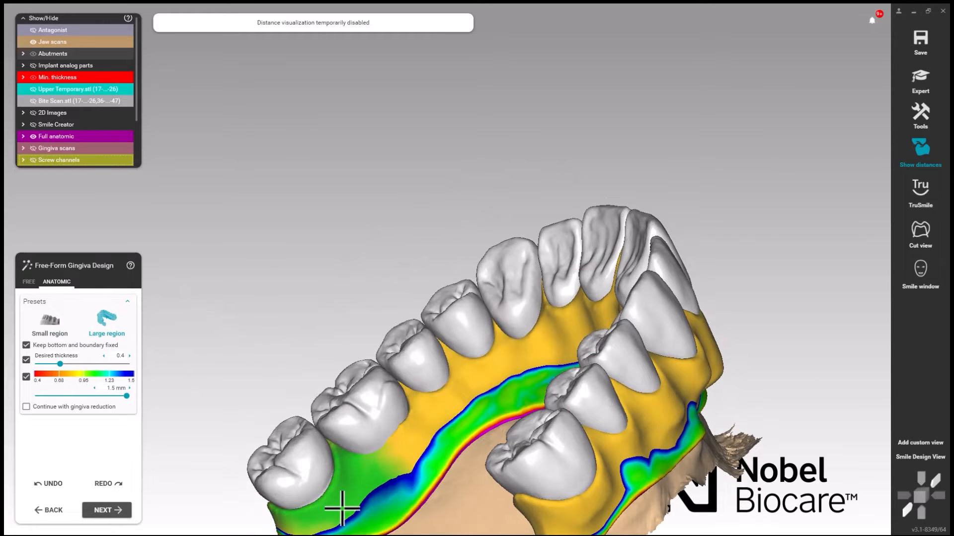
right_drag(417, 505, 447, 503)
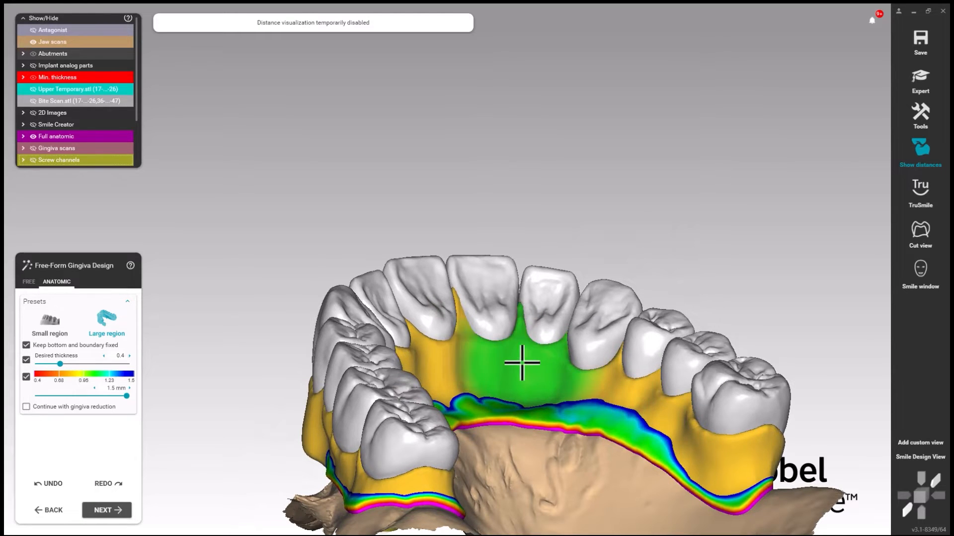
Build up the thin buccal gingiva along its upper border around the arch with the free Add/Remove brush.
click(34, 283)
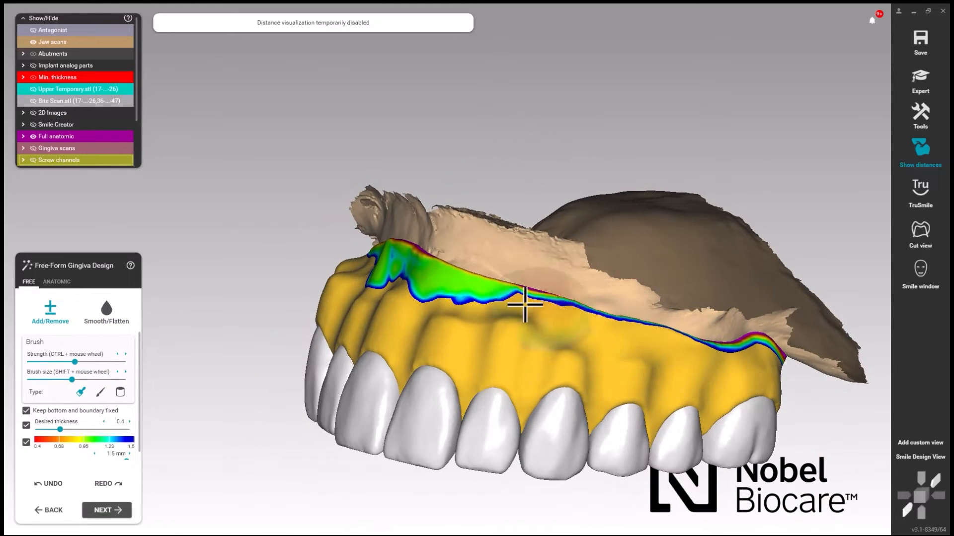
right_drag(645, 357, 692, 364)
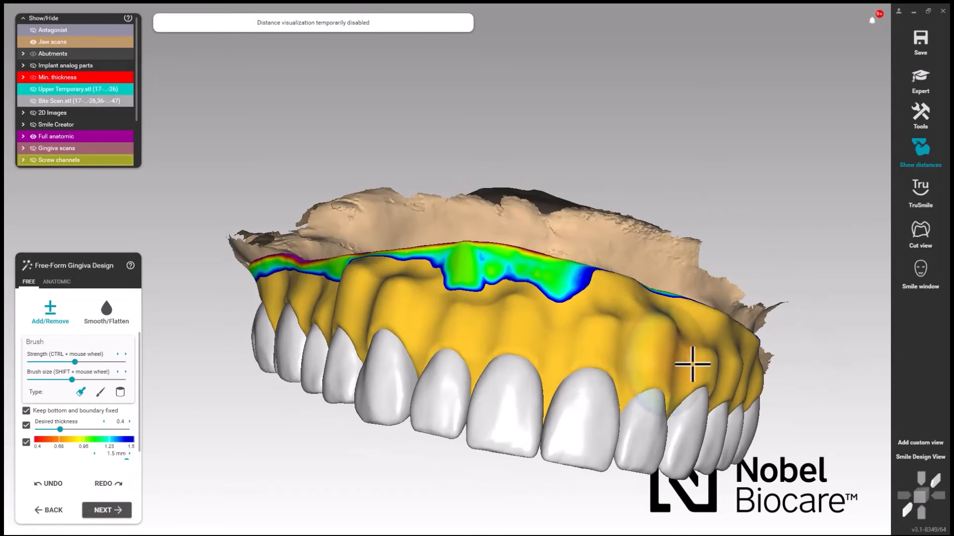
mouse_move(645, 319)
mouse_down()
mouse_move(437, 280)
mouse_move(603, 329)
mouse_up()
right_drag(608, 333, 649, 335)
mouse_move(623, 310)
mouse_down()
mouse_move(252, 256)
mouse_move(395, 267)
mouse_move(504, 299)
mouse_up()
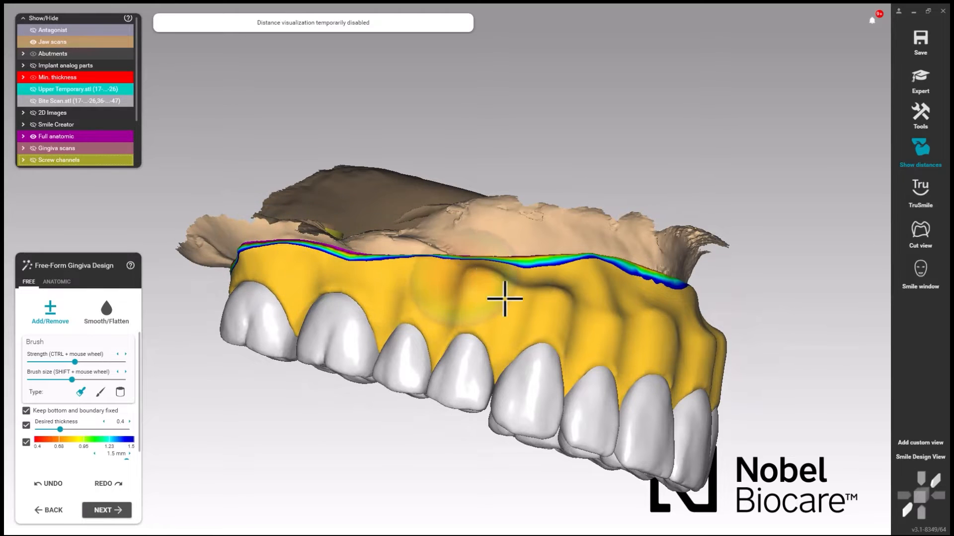
mouse_move(505, 298)
right_down()
mouse_move(481, 200)
mouse_move(478, 228)
mouse_move(454, 204)
right_up()
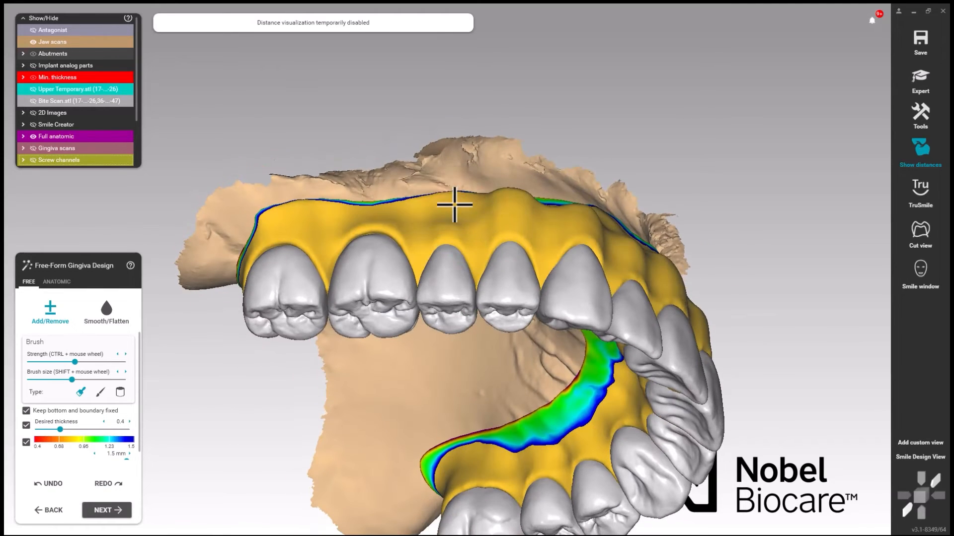
Add material to the thin palatal gingiva border from one molar region to the other with the Add/Remove brush.
mouse_move(377, 207)
right_down()
mouse_move(440, 227)
mouse_move(564, 215)
mouse_move(646, 247)
mouse_move(709, 253)
mouse_move(678, 251)
right_up()
scroll(518, 390, down, 2)
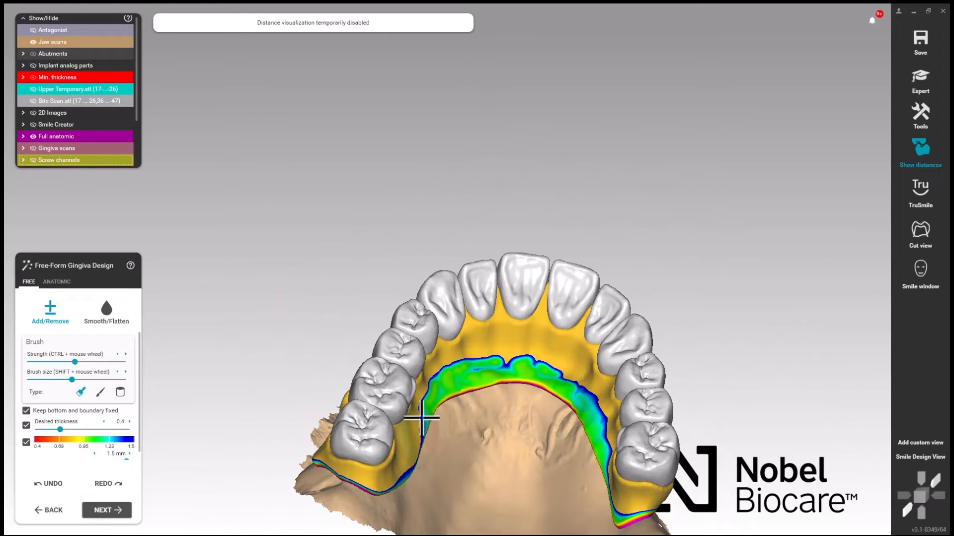
mouse_move(421, 418)
mouse_down()
mouse_move(450, 365)
mouse_move(503, 351)
mouse_up()
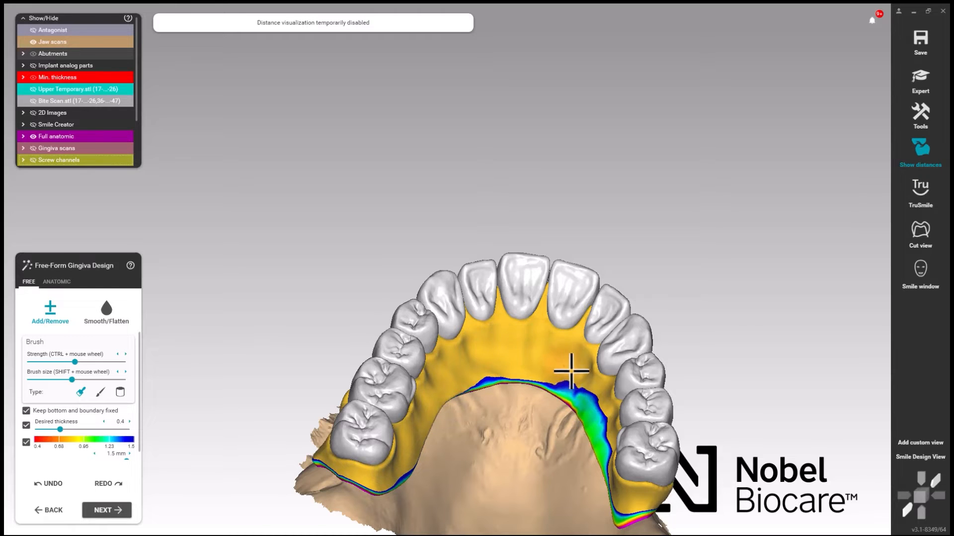
drag(540, 356, 573, 372)
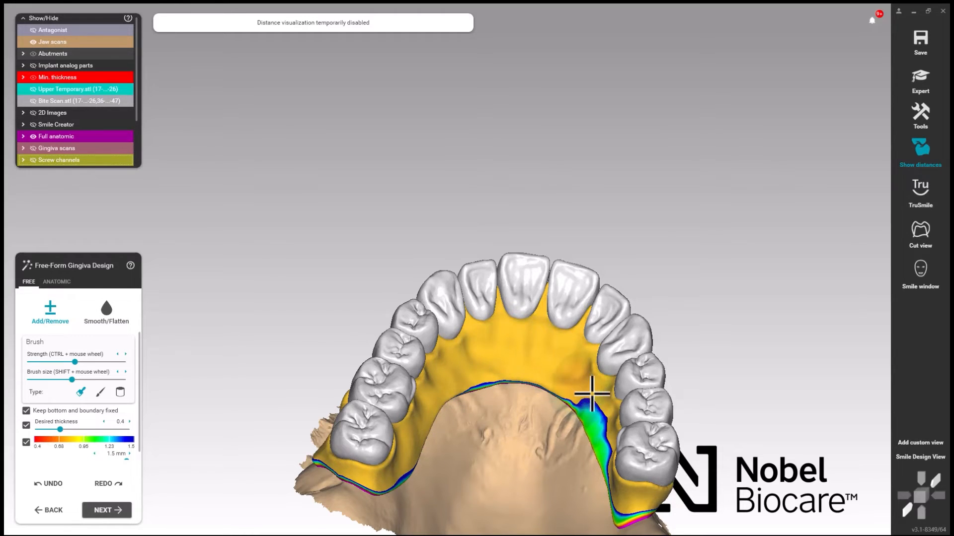
right_drag(626, 447, 566, 391)
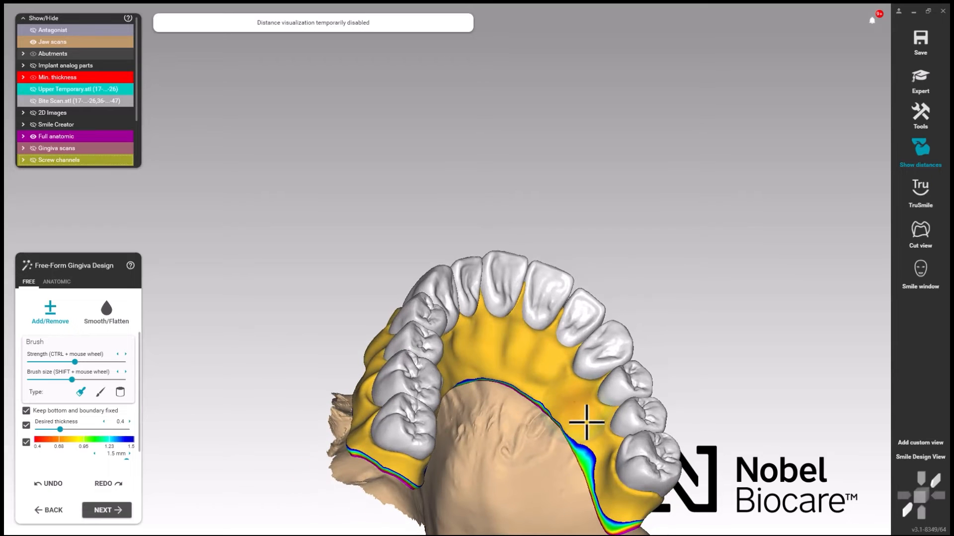
mouse_move(611, 494)
mouse_down()
mouse_move(635, 505)
mouse_move(594, 464)
mouse_up()
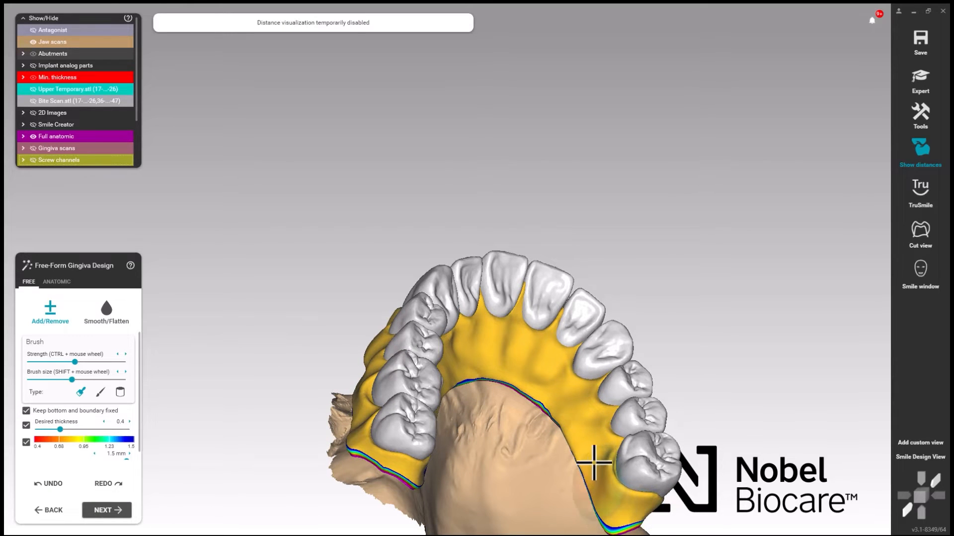
Smooth the palatal gingiva surface around the arch with the Smooth/Flatten brush.
right_drag(545, 377, 531, 418)
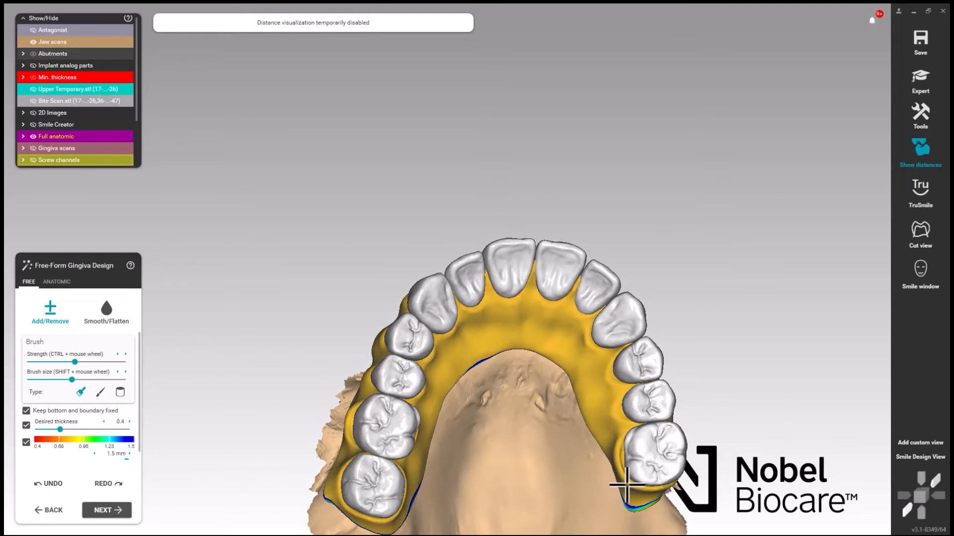
click(125, 322)
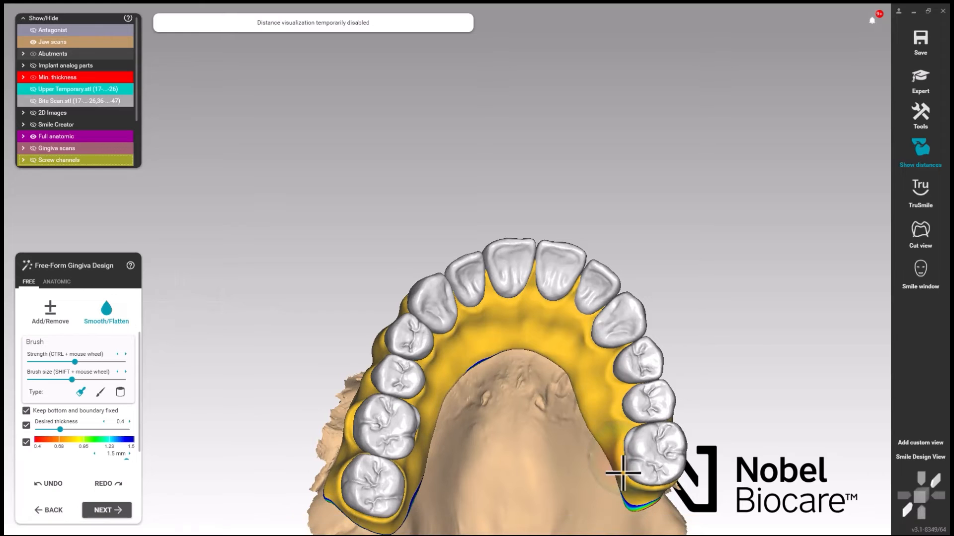
mouse_move(585, 373)
mouse_down()
mouse_move(581, 415)
mouse_move(584, 394)
mouse_move(615, 418)
mouse_up()
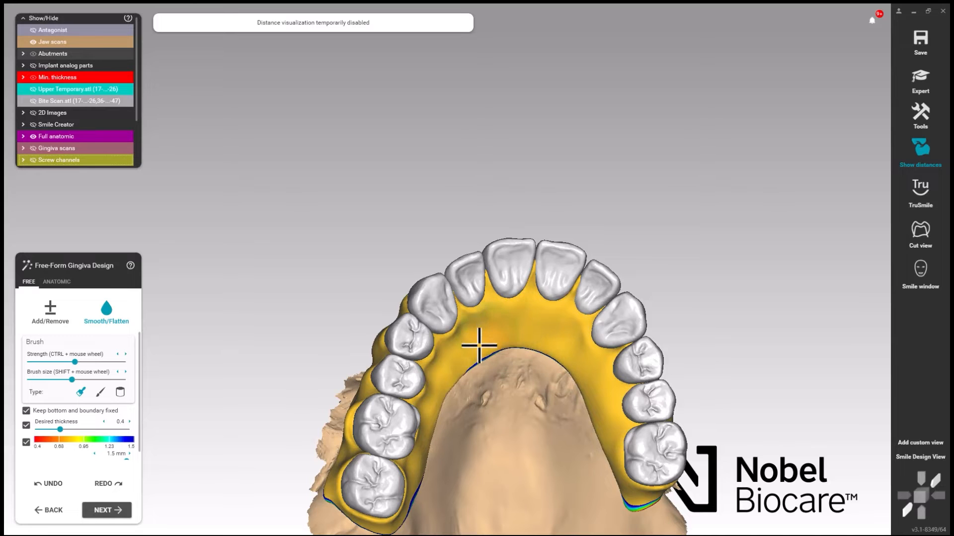
mouse_move(479, 345)
right_down()
mouse_move(472, 402)
mouse_move(487, 354)
right_up()
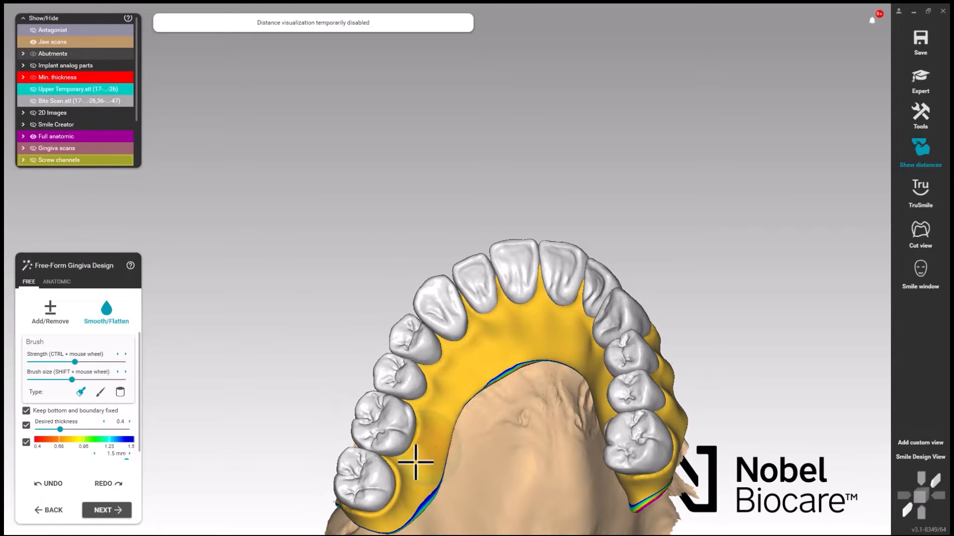
drag(379, 507, 417, 457)
Smooth the buccal gingiva on both sides and across the front with the Smooth/Flatten brush.
right_drag(532, 493, 649, 401)
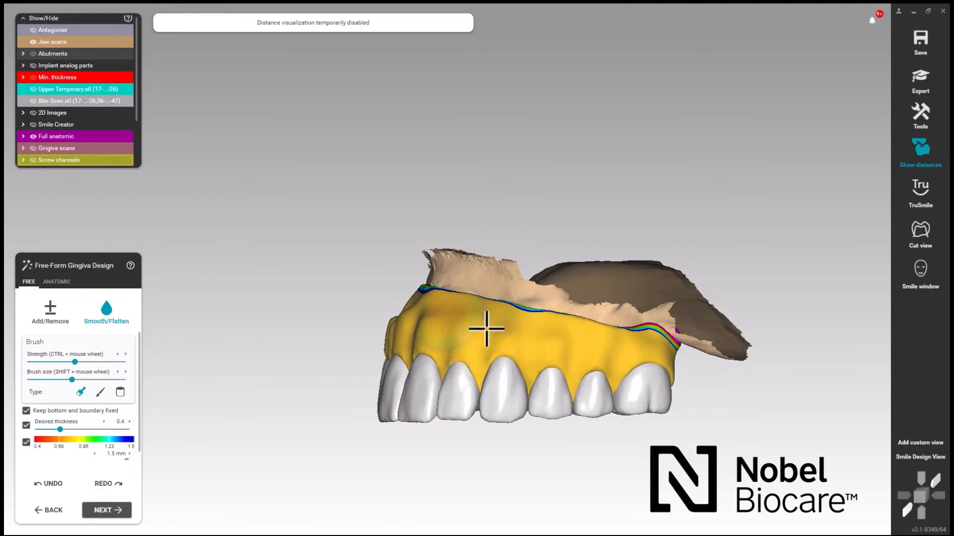
right_drag(652, 351, 656, 351)
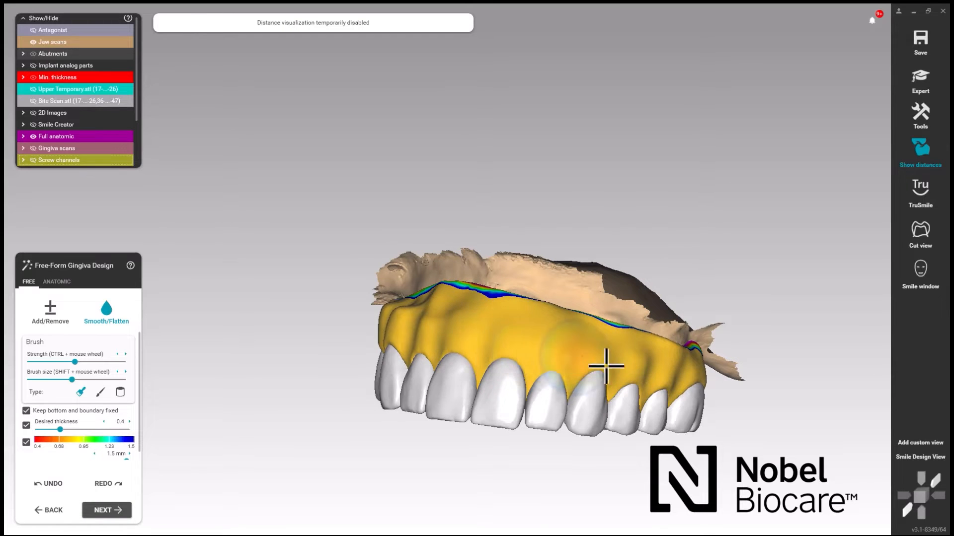
right_drag(606, 367, 617, 368)
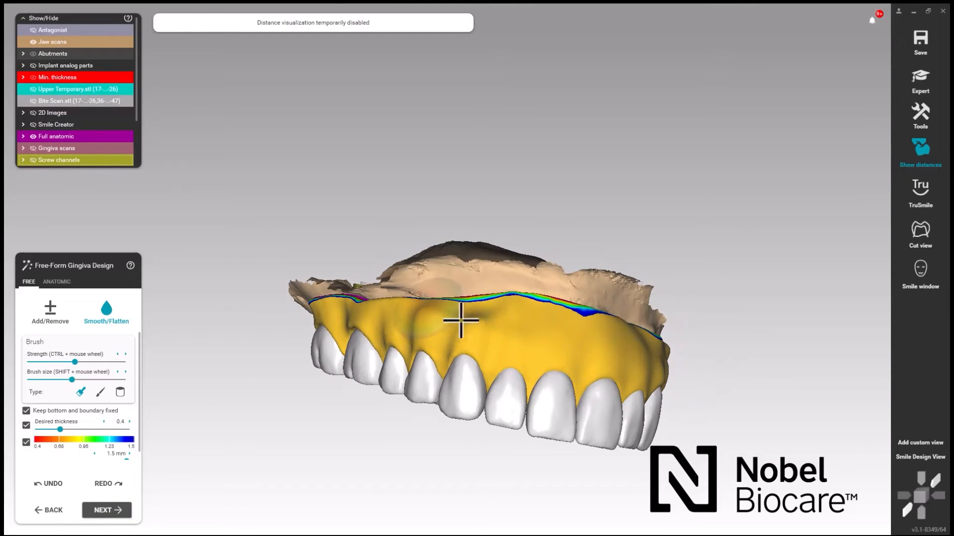
right_drag(480, 357, 512, 329)
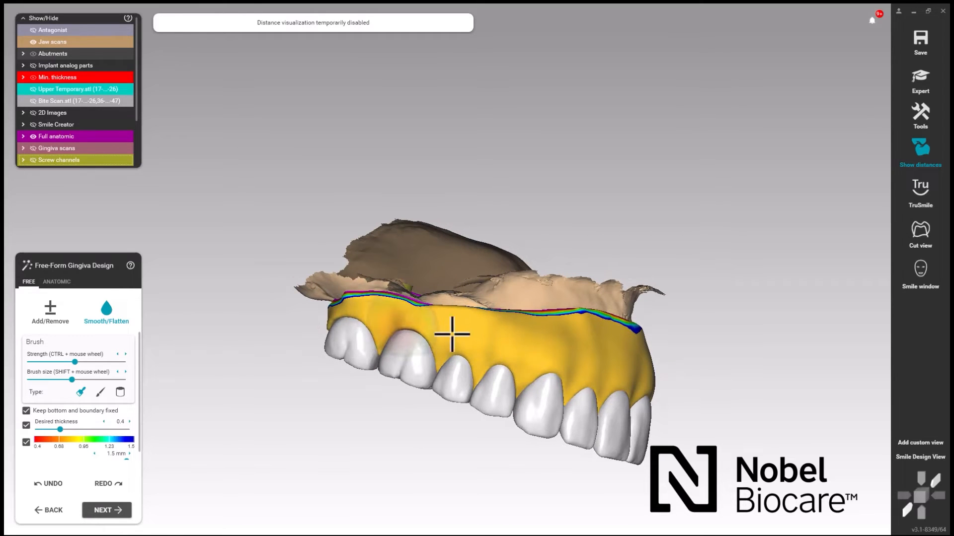
right_drag(591, 329, 593, 411)
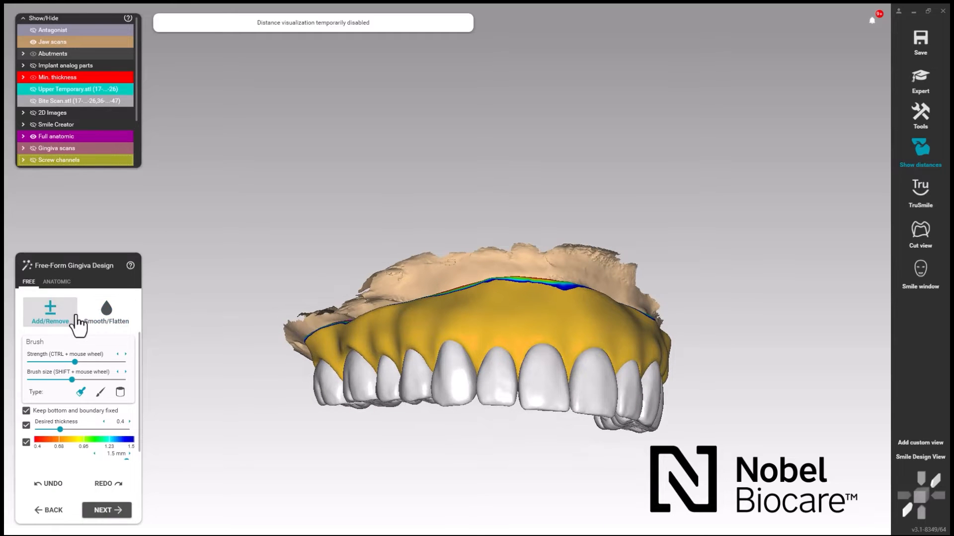
Refine the buccal gingival margins and papillae around the teeth using the anatomic Small region preset.
click(50, 282)
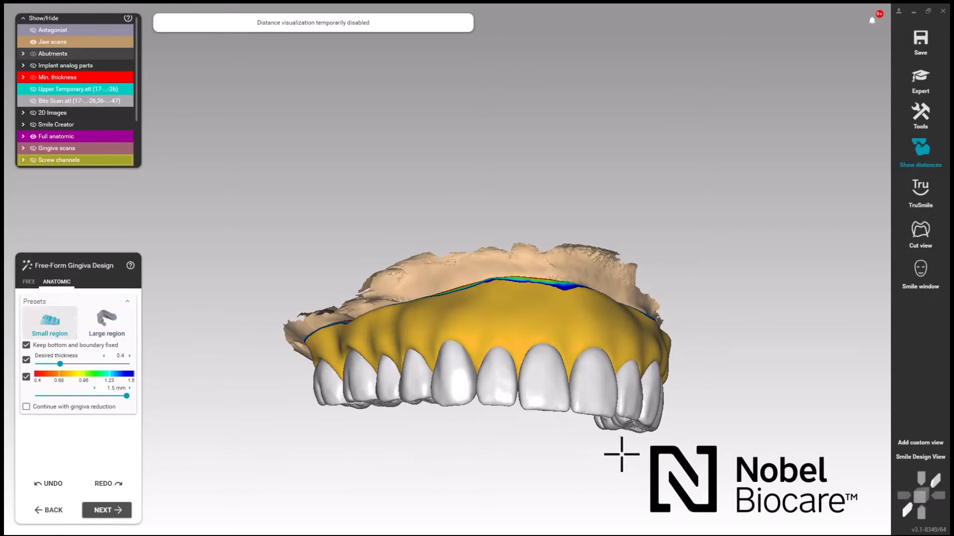
right_drag(621, 454, 604, 460)
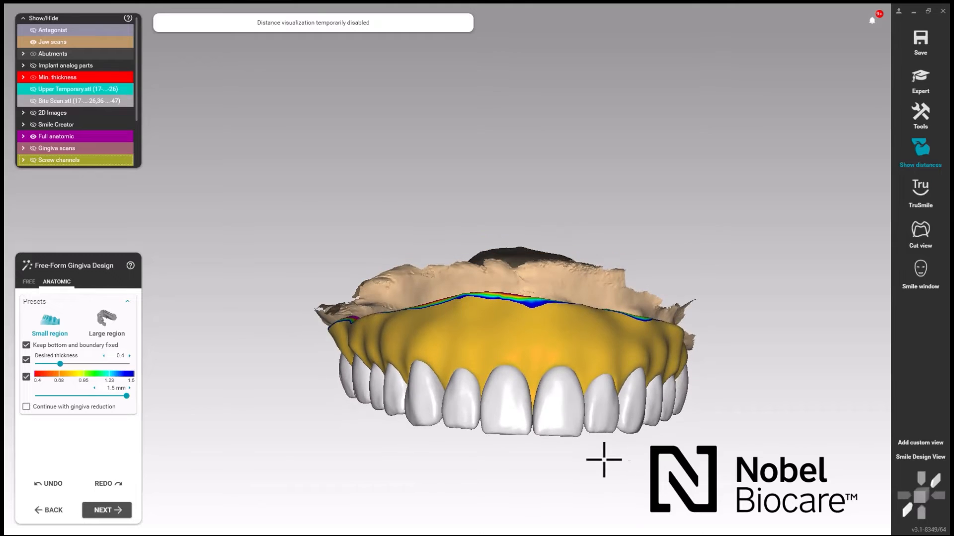
scroll(594, 336, up, 5)
mouse_move(592, 350)
right_down()
mouse_move(571, 311)
mouse_move(554, 351)
mouse_move(574, 383)
mouse_move(607, 390)
mouse_move(614, 346)
right_up()
right_drag(603, 399, 639, 368)
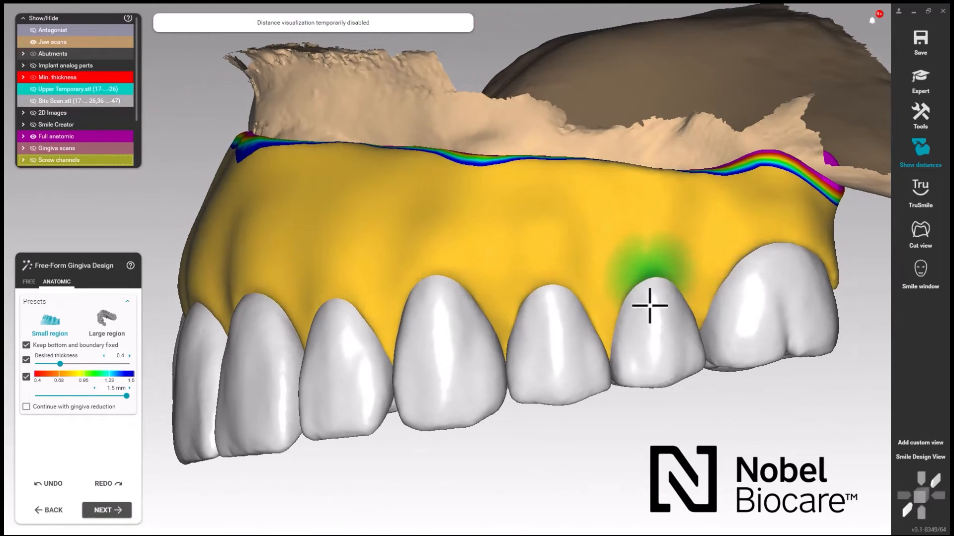
mouse_move(650, 306)
right_down()
mouse_move(654, 326)
mouse_move(641, 333)
right_up()
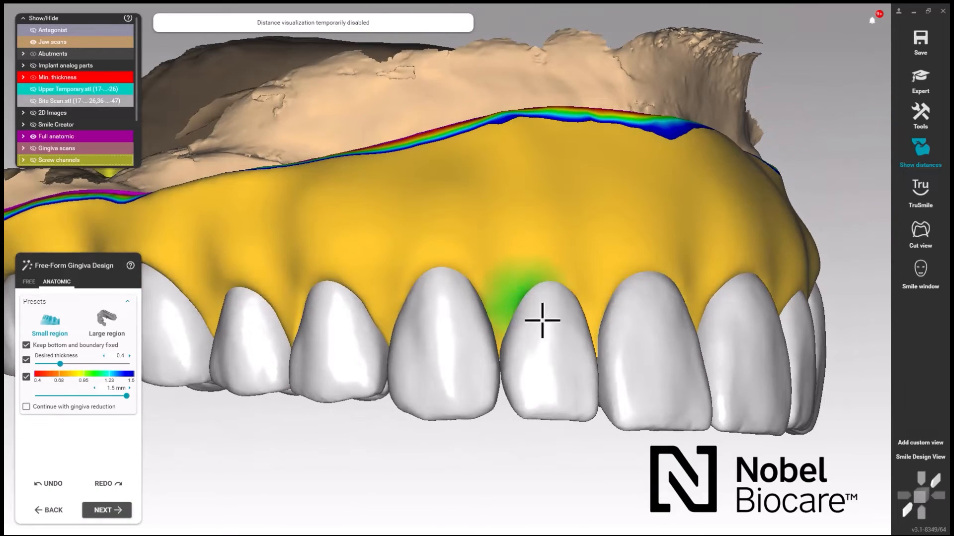
right_drag(541, 320, 543, 323)
right_drag(389, 323, 390, 323)
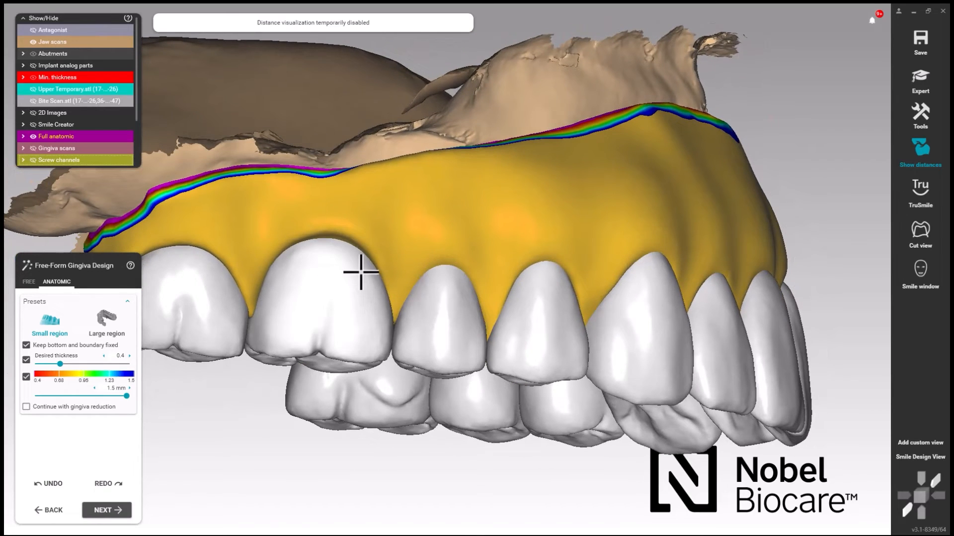
Smooth the gingiva above the first molar's buccal margin with the free Smooth/Flatten brush.
click(29, 283)
click(106, 311)
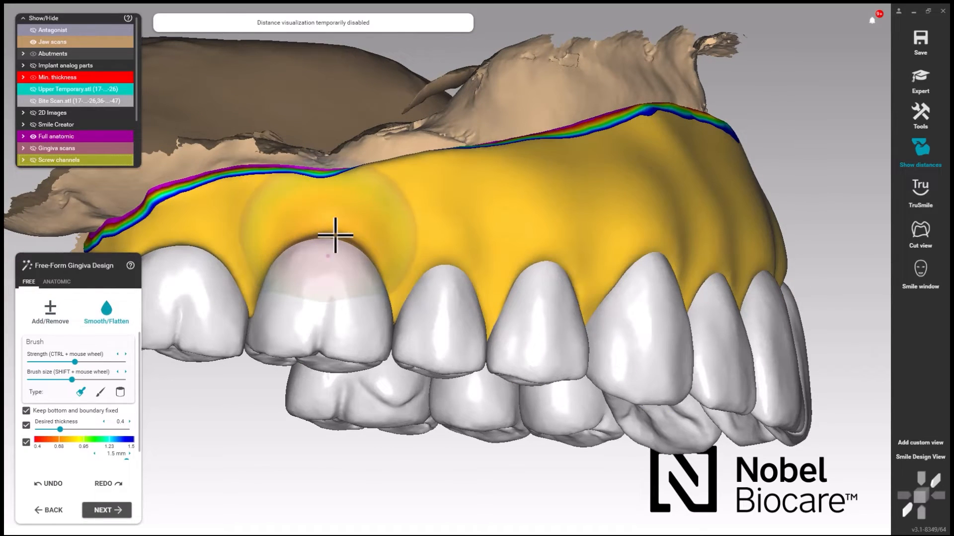
drag(336, 235, 321, 236)
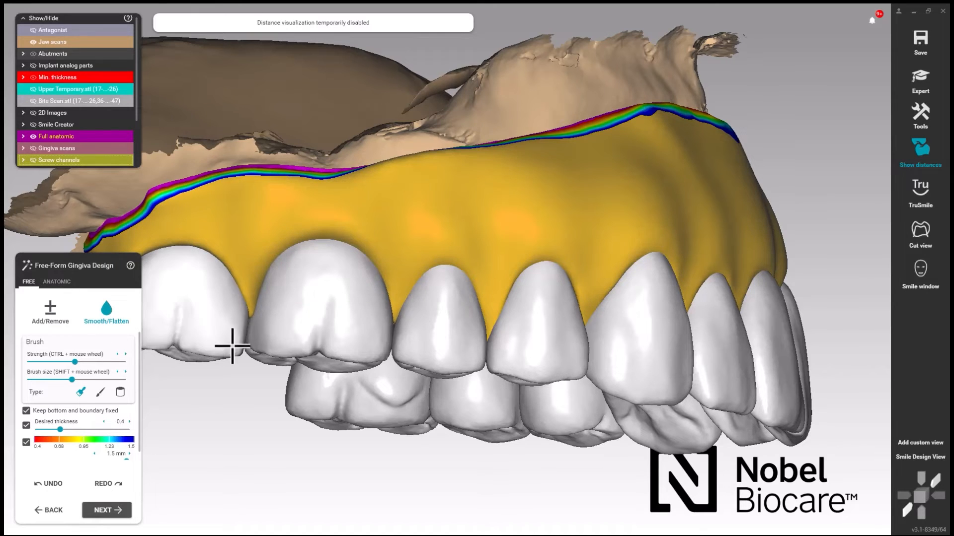
Finish the gingiva design, generate the virtual waxup scan and proceed to free-forming.
click(56, 282)
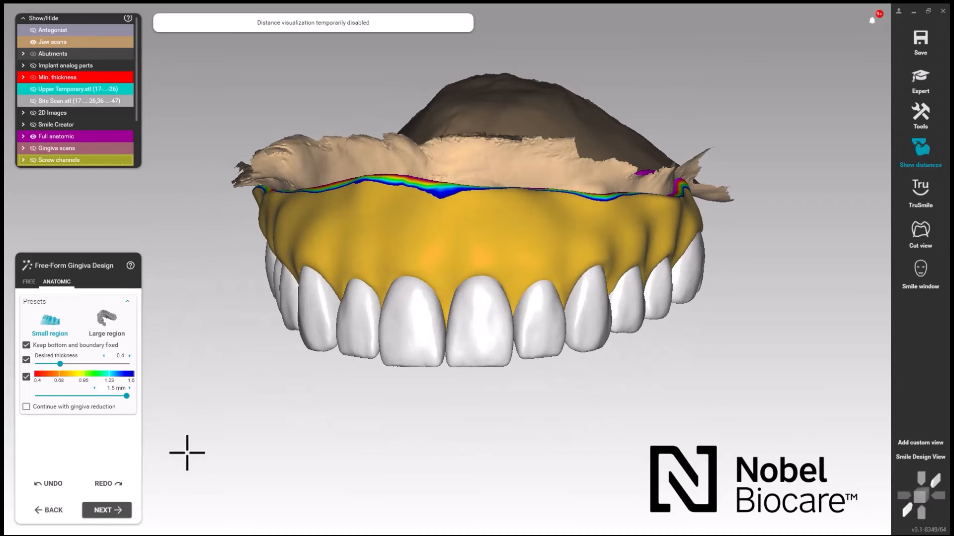
click(120, 516)
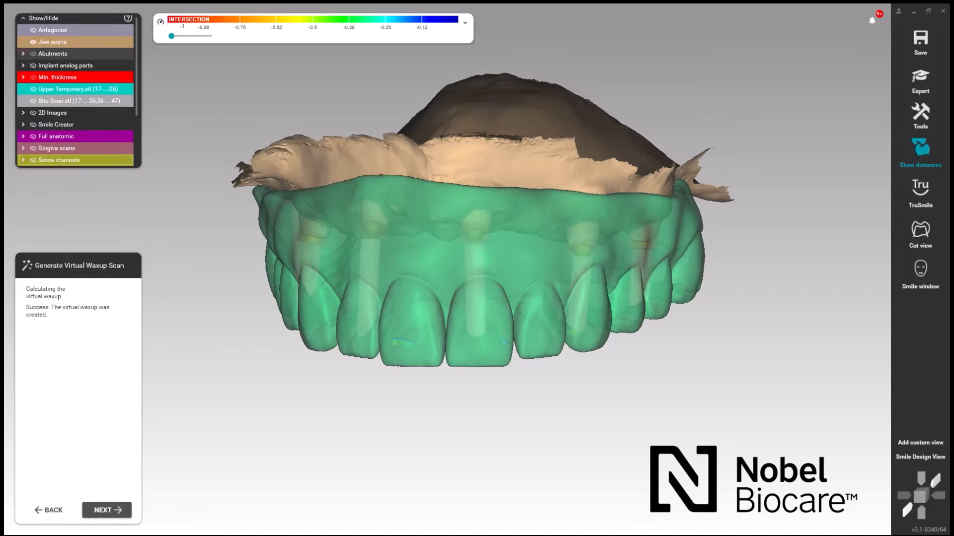
click(122, 511)
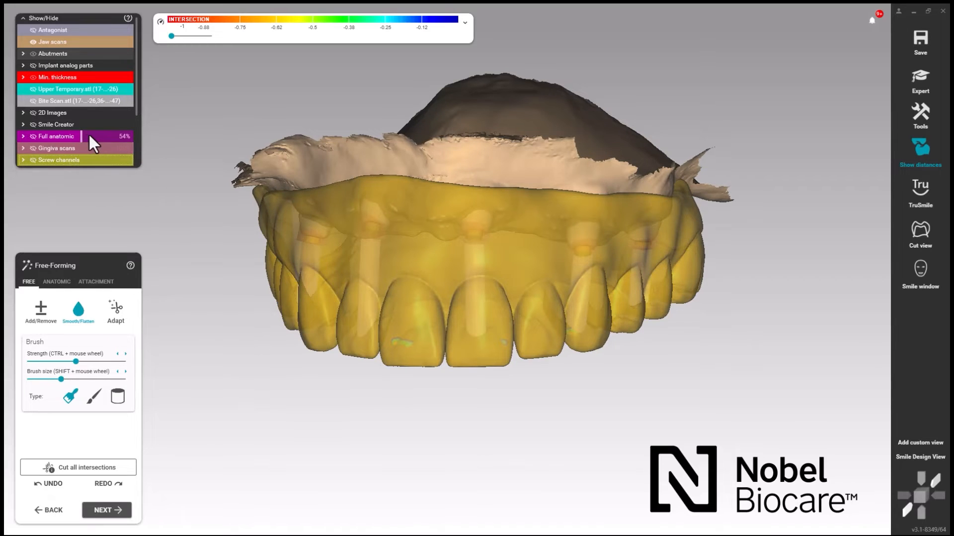
Make the restoration design fully opaque, and hide the jaw scans and the full anatomic teeth.
drag(81, 134, 247, 133)
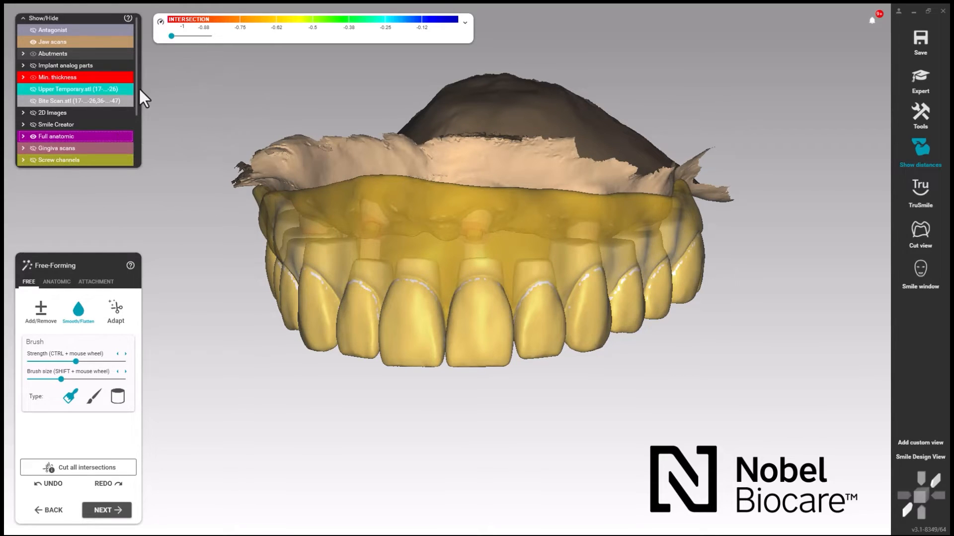
drag(139, 90, 118, 77)
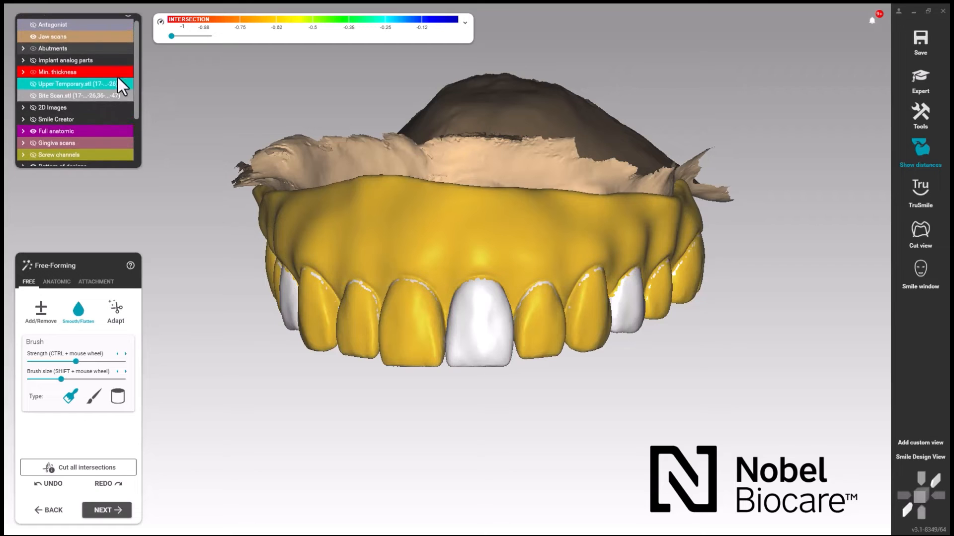
click(33, 36)
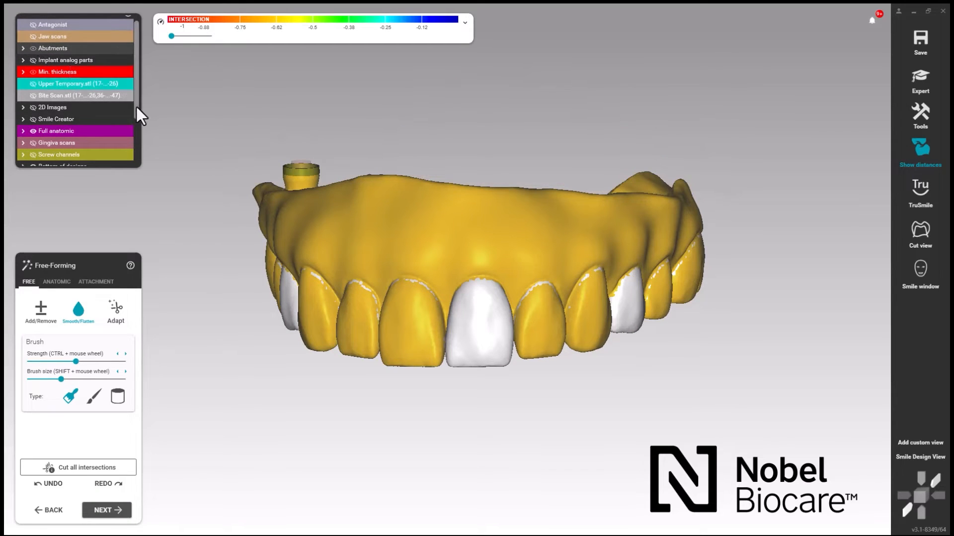
scroll(131, 112, down, 2)
click(32, 107)
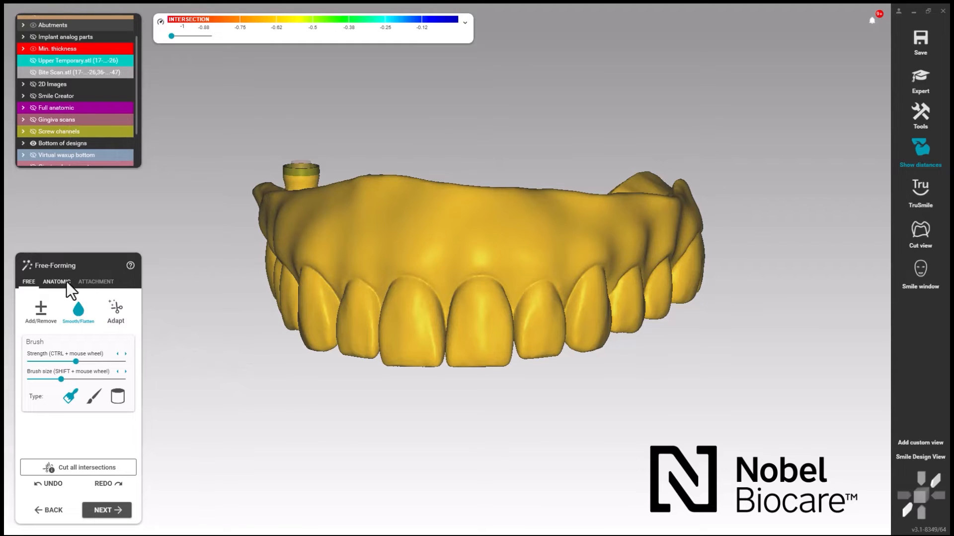
Raise the Smooth/Flatten brush to near-maximum strength and a large size, and smooth the underside and buccal rim on the patient's left.
right_drag(576, 409, 581, 406)
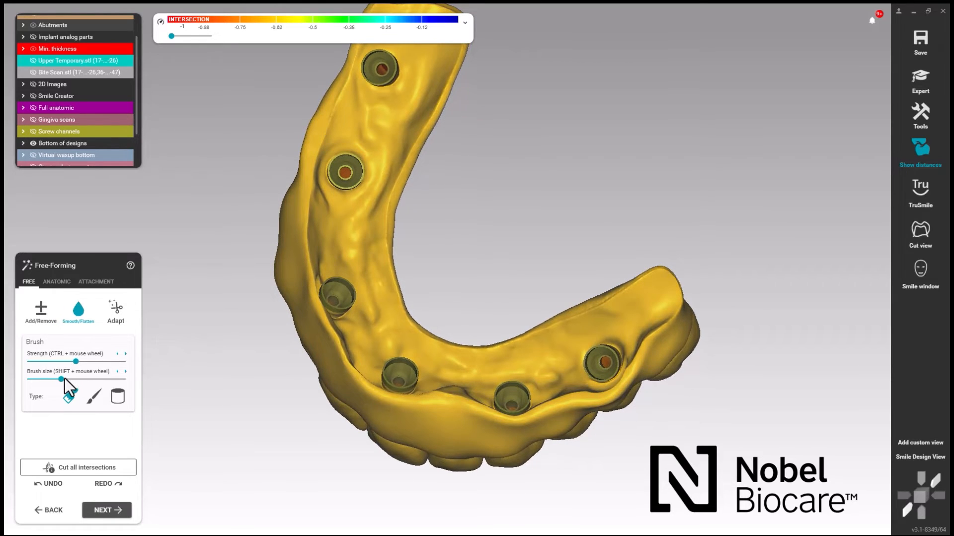
mouse_move(63, 378)
mouse_down()
mouse_move(113, 379)
mouse_move(162, 362)
mouse_up()
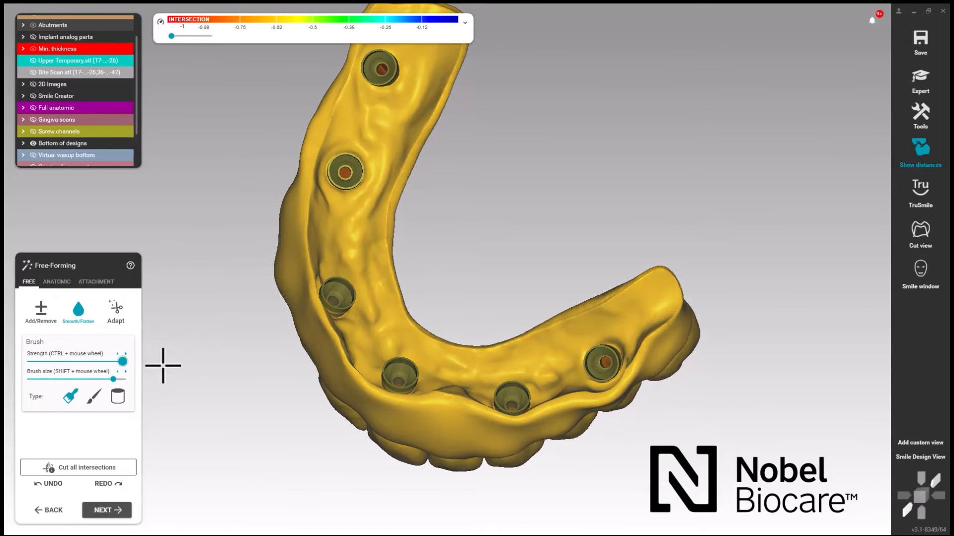
mouse_move(499, 469)
right_down()
mouse_move(579, 404)
mouse_move(579, 362)
right_up()
mouse_move(651, 317)
mouse_down()
mouse_move(668, 321)
mouse_move(588, 332)
mouse_move(652, 334)
mouse_move(662, 343)
mouse_move(604, 330)
mouse_move(556, 350)
mouse_move(566, 386)
mouse_up()
right_drag(567, 408, 563, 382)
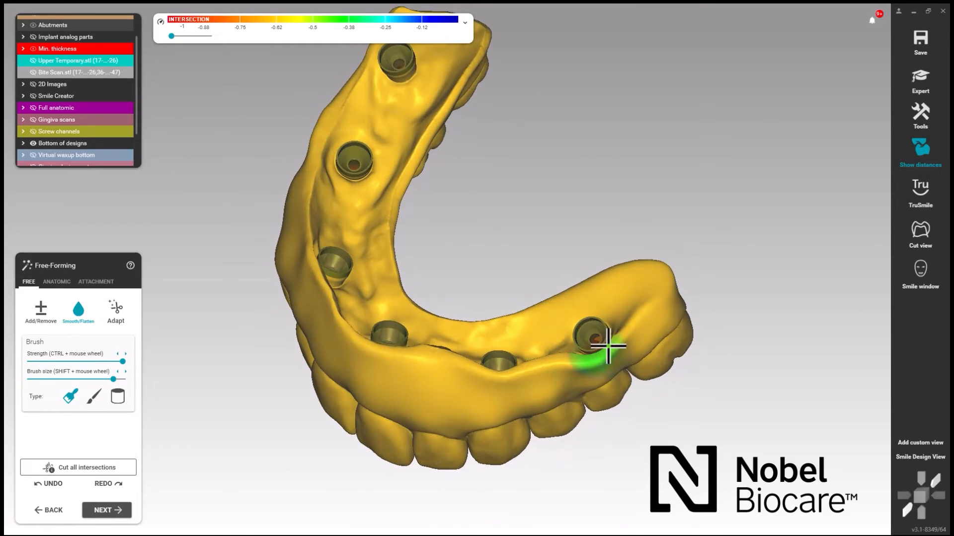
mouse_move(607, 347)
mouse_down()
mouse_move(635, 313)
mouse_move(594, 355)
mouse_move(489, 381)
mouse_move(453, 377)
mouse_up()
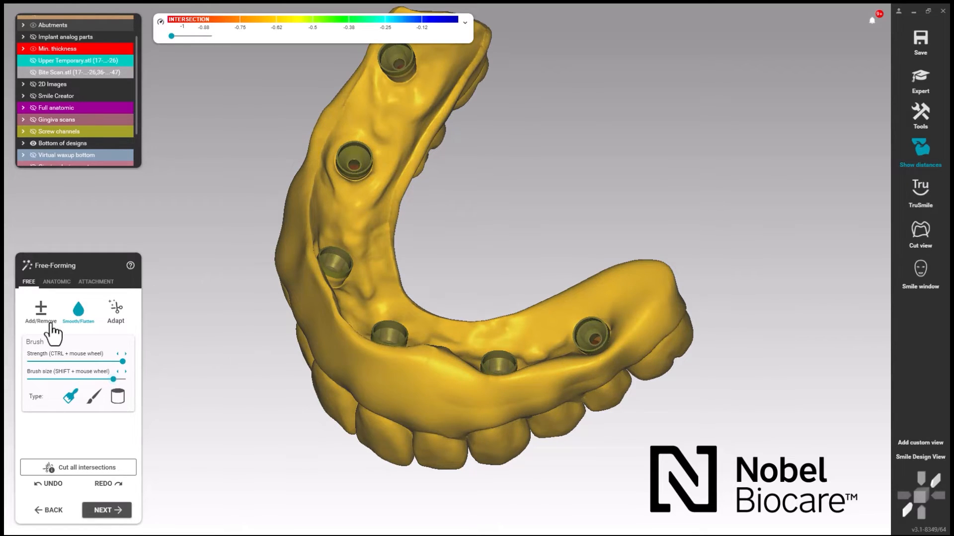
Remove excess material along the upper edge of the buccal flange from the patient's left molars to the front with Add/Remove.
click(40, 310)
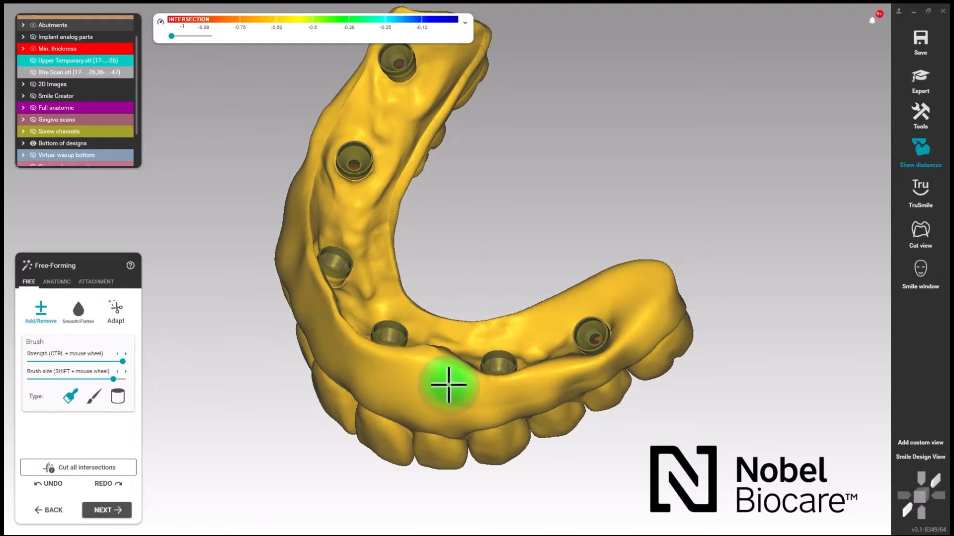
key(shift)
mouse_move(449, 383)
right_down()
mouse_move(442, 366)
mouse_move(424, 381)
right_up()
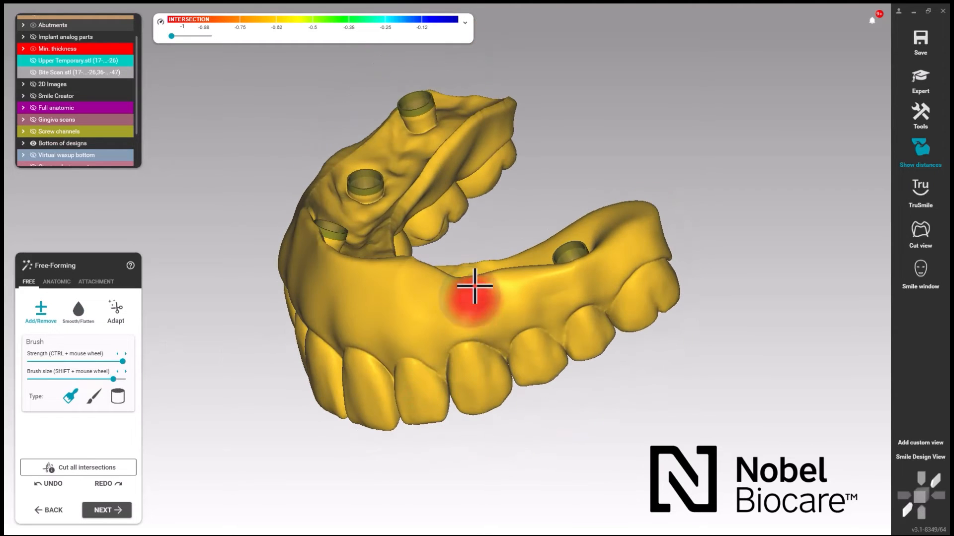
mouse_move(475, 285)
shift+mouse_down()
mouse_move(488, 291)
mouse_move(568, 273)
mouse_move(642, 225)
shift+mouse_up()
right_drag(643, 226, 606, 261)
shift+drag(606, 262, 596, 296)
right_drag(596, 296, 600, 296)
mouse_move(600, 296)
shift+mouse_down()
mouse_move(413, 329)
mouse_move(379, 304)
mouse_move(368, 312)
mouse_move(402, 312)
mouse_move(407, 298)
mouse_move(415, 309)
shift+mouse_up()
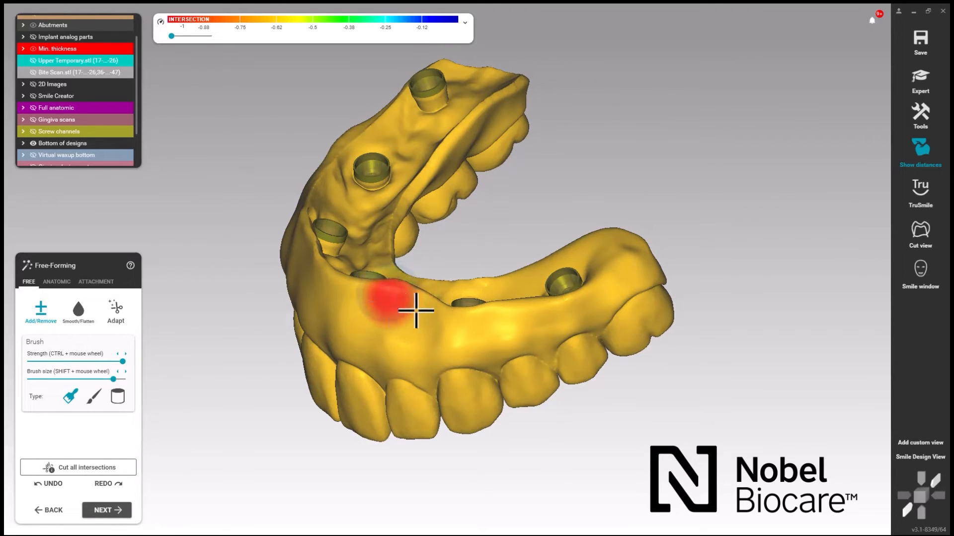
mouse_move(416, 309)
right_down()
mouse_move(445, 306)
mouse_move(457, 345)
right_up()
Smooth the anterior rim and the underside around the front implants toward the patient's right side with the Smooth/Flatten brush.
click(78, 311)
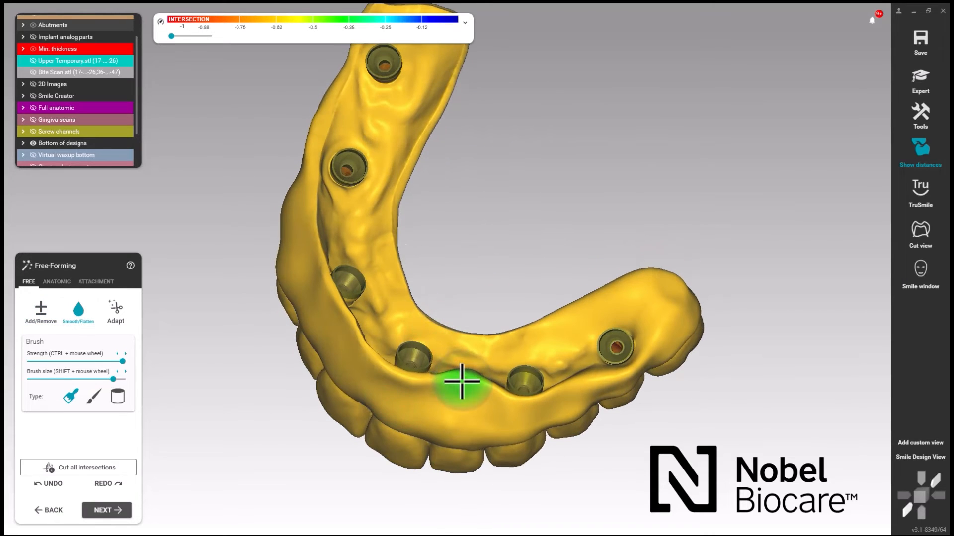
mouse_move(465, 385)
mouse_down()
mouse_move(486, 371)
mouse_move(474, 373)
mouse_move(500, 389)
mouse_move(618, 369)
mouse_move(601, 369)
mouse_move(633, 353)
mouse_move(662, 288)
mouse_move(525, 343)
mouse_move(567, 352)
mouse_move(596, 375)
mouse_move(632, 366)
mouse_move(647, 341)
mouse_move(547, 403)
mouse_move(558, 379)
mouse_move(555, 388)
mouse_move(498, 398)
mouse_move(503, 379)
mouse_move(472, 395)
mouse_move(454, 379)
mouse_move(460, 397)
mouse_move(492, 351)
mouse_move(421, 383)
mouse_move(368, 341)
mouse_move(383, 373)
mouse_move(402, 379)
mouse_move(440, 374)
mouse_move(433, 381)
mouse_move(441, 353)
mouse_move(464, 349)
mouse_move(464, 387)
mouse_move(404, 382)
mouse_move(432, 398)
mouse_move(487, 402)
mouse_move(552, 394)
mouse_move(534, 396)
mouse_move(613, 357)
mouse_move(624, 320)
mouse_move(562, 319)
mouse_move(669, 315)
mouse_move(555, 326)
mouse_move(564, 343)
mouse_move(524, 334)
mouse_move(448, 381)
mouse_move(426, 379)
mouse_move(376, 405)
mouse_move(347, 330)
mouse_move(371, 352)
mouse_up()
right_drag(370, 352, 384, 352)
mouse_move(383, 352)
mouse_down()
mouse_move(335, 264)
mouse_move(341, 311)
mouse_move(374, 320)
mouse_move(398, 301)
mouse_move(396, 274)
mouse_move(383, 334)
mouse_move(389, 328)
mouse_move(373, 315)
mouse_move(398, 301)
mouse_move(413, 342)
mouse_move(378, 343)
mouse_move(375, 323)
mouse_up()
right_drag(375, 323, 460, 371)
drag(451, 374, 405, 319)
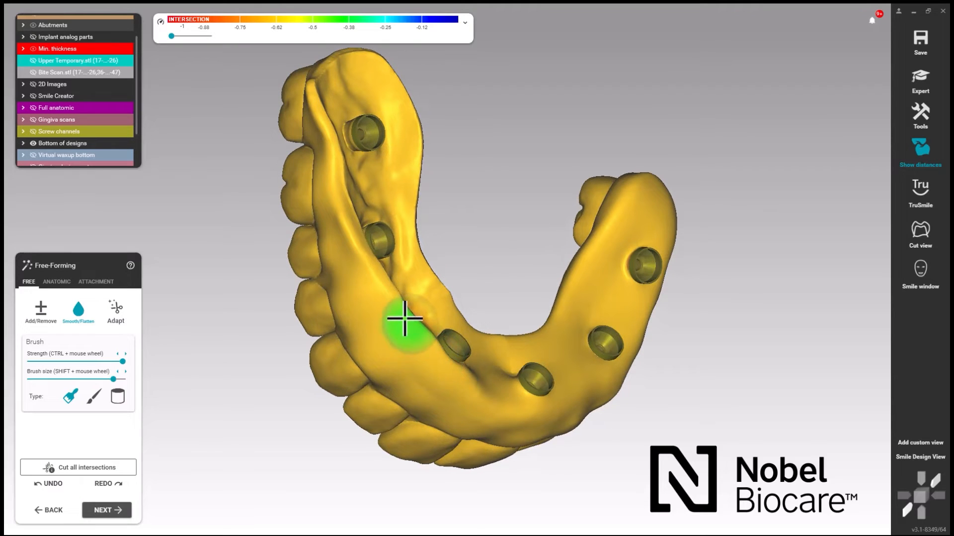
mouse_move(362, 267)
mouse_down()
mouse_move(360, 245)
mouse_move(386, 303)
mouse_up()
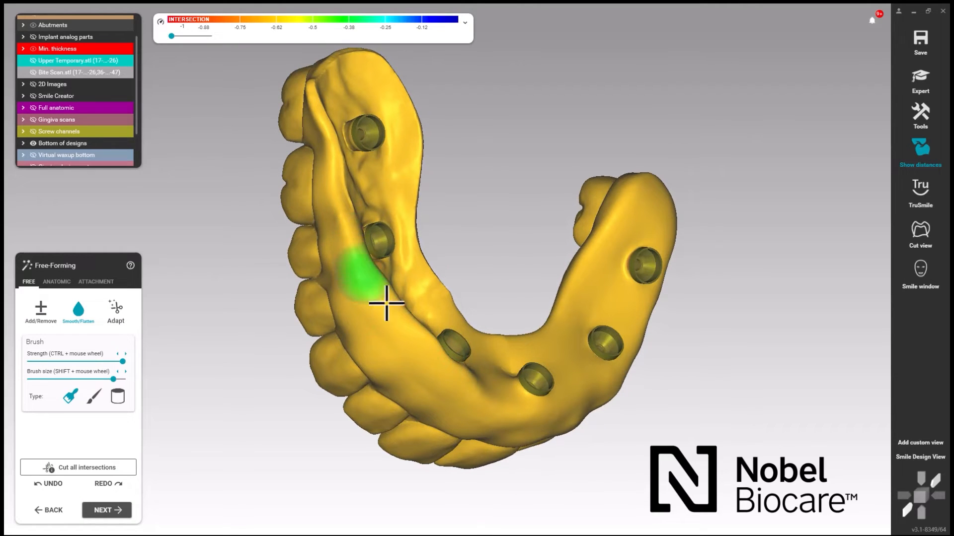
right_drag(431, 358, 422, 354)
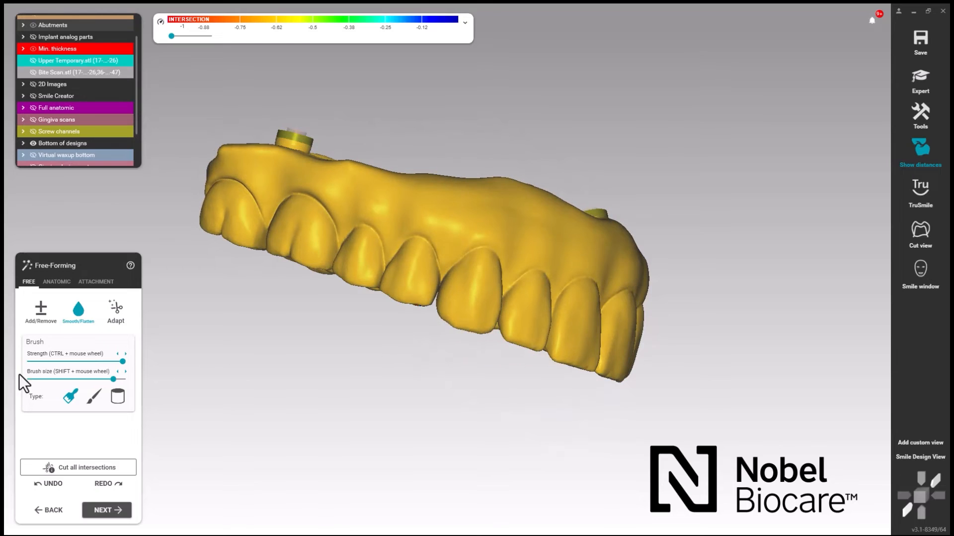
Reduce the upper edge of the buccal flange from the front to the patient's right molars with Add/Remove.
middle_drag(281, 384, 255, 464)
right_drag(255, 464, 279, 447)
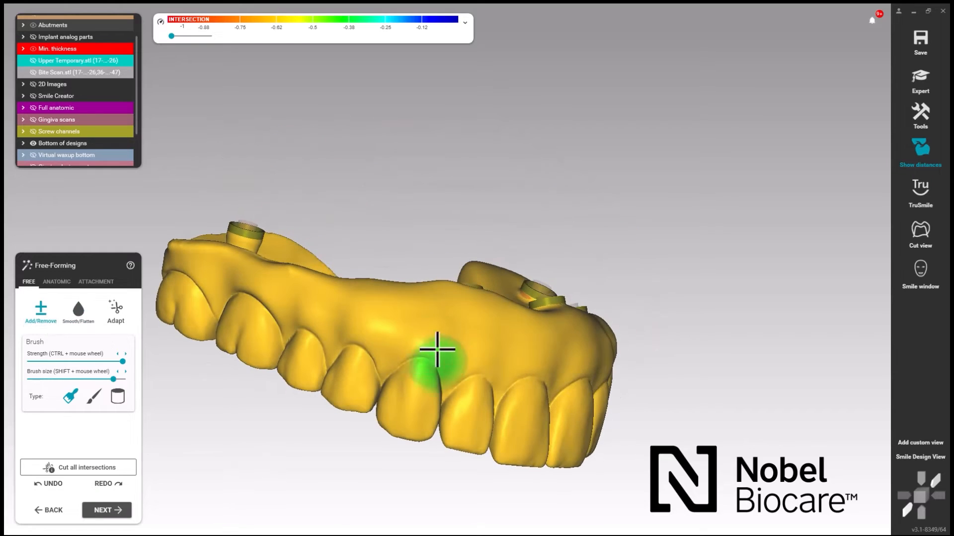
mouse_move(436, 349)
shift+mouse_down()
mouse_move(449, 321)
mouse_move(422, 308)
mouse_move(389, 308)
mouse_move(234, 264)
mouse_move(264, 279)
shift+mouse_up()
mouse_move(346, 284)
right_down()
mouse_move(271, 268)
mouse_move(323, 279)
right_up()
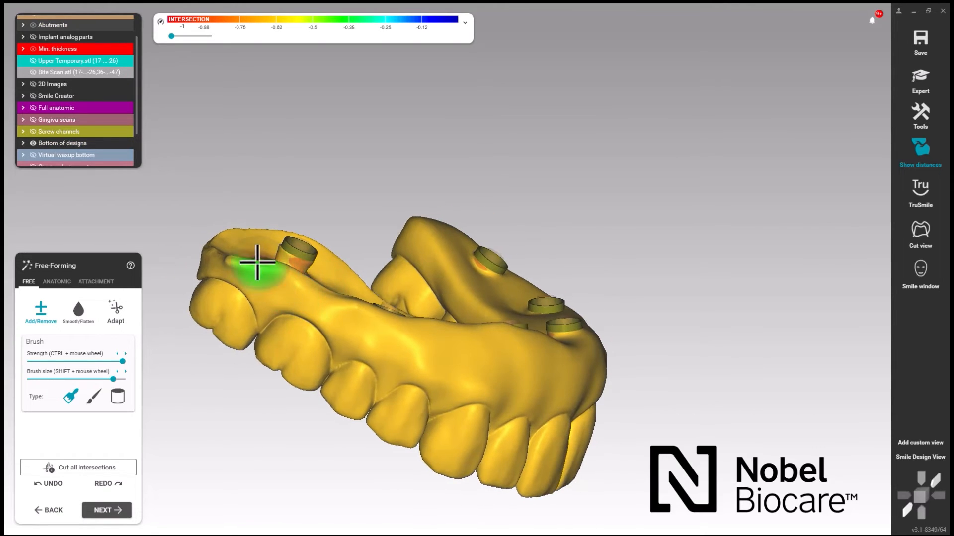
Smooth the patient's right buccal flange and the rounded posterior end around the last implant with a smaller Smooth/Flatten brush.
click(42, 379)
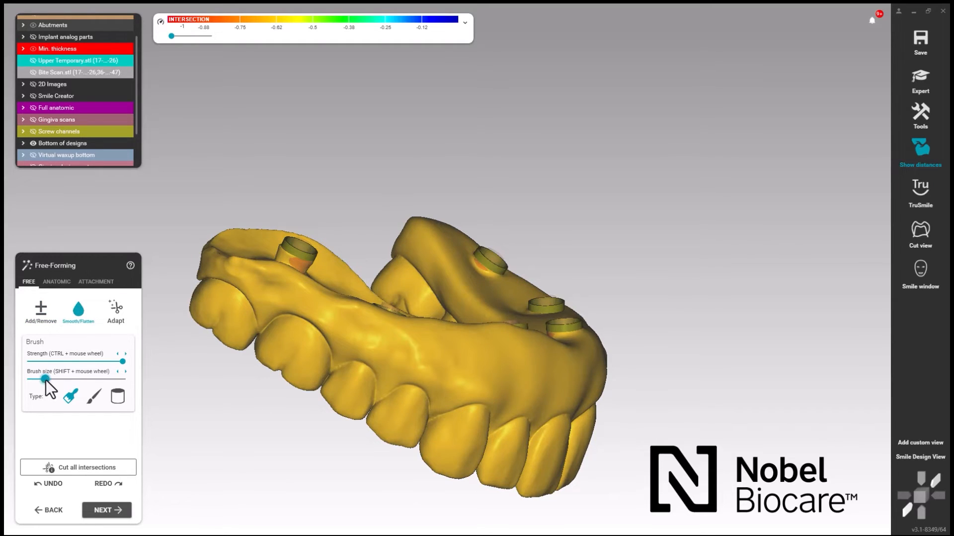
drag(45, 380, 80, 380)
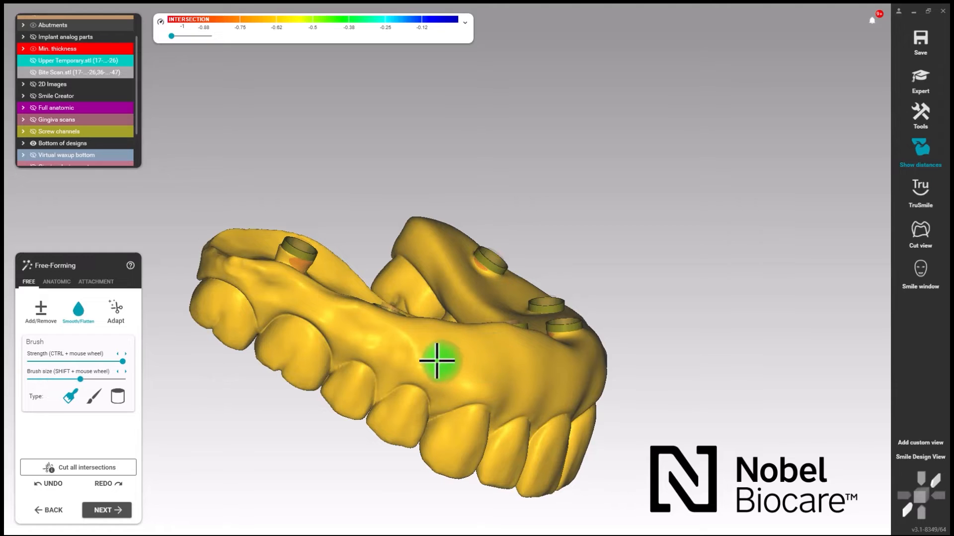
mouse_move(437, 361)
mouse_down()
mouse_move(443, 338)
mouse_move(415, 348)
mouse_move(437, 364)
mouse_move(381, 335)
mouse_move(355, 301)
mouse_move(247, 262)
mouse_up()
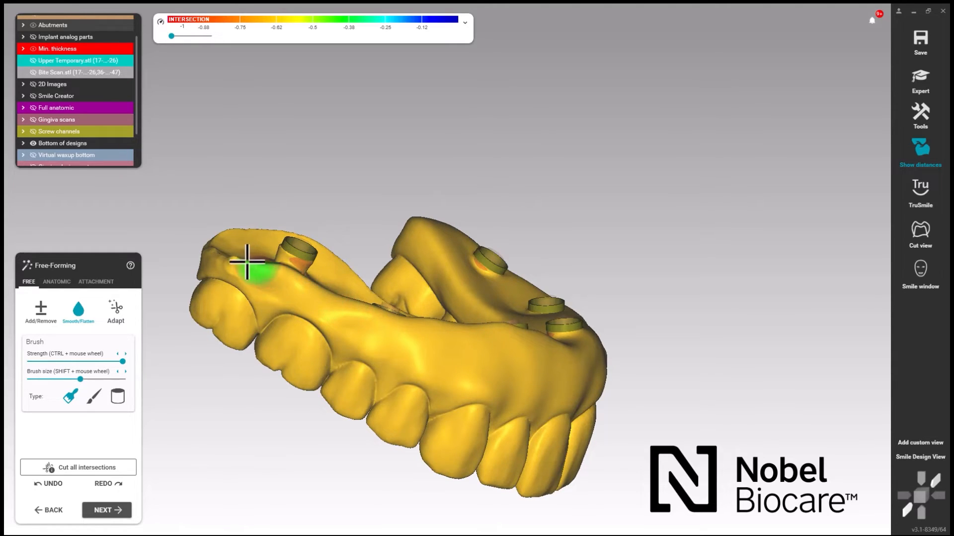
mouse_move(226, 244)
right_down()
mouse_move(268, 356)
mouse_move(306, 371)
right_up()
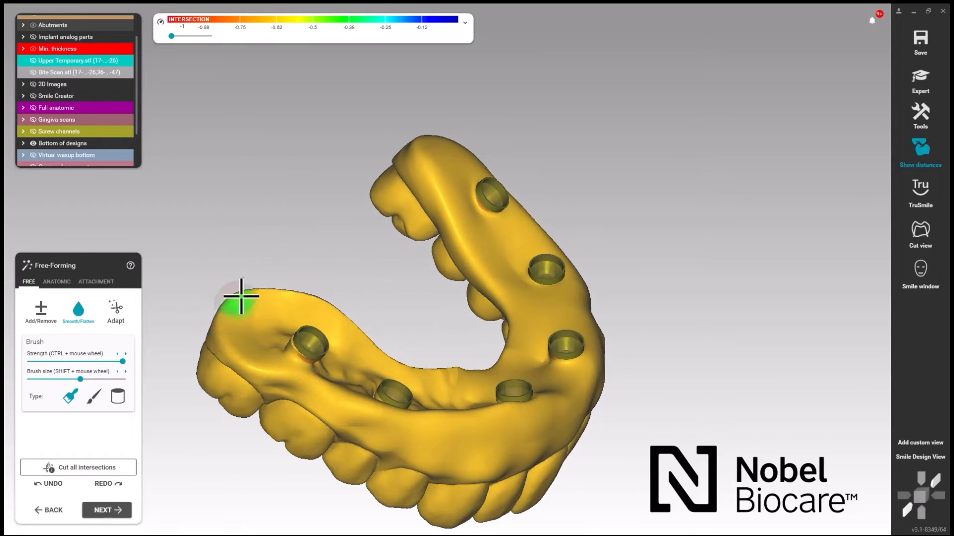
drag(272, 296, 309, 308)
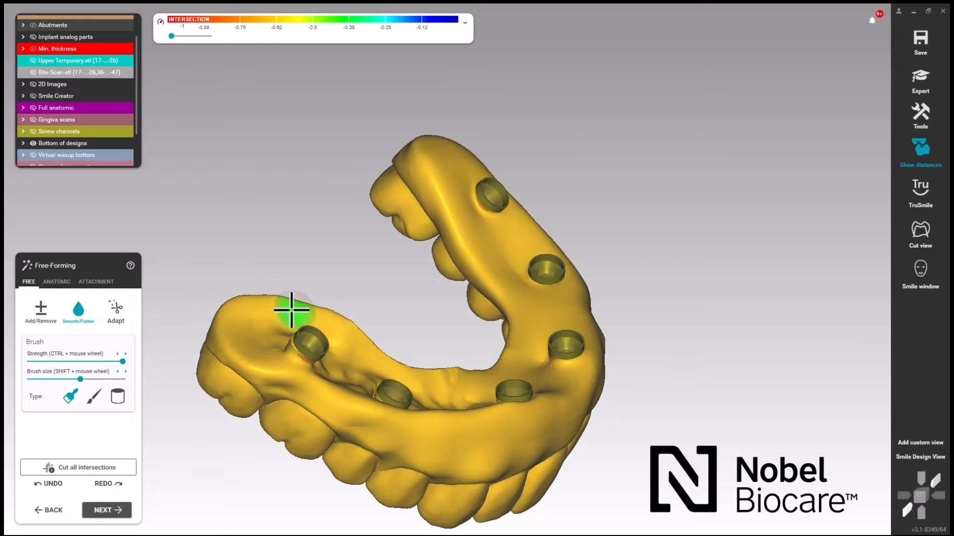
drag(244, 308, 281, 340)
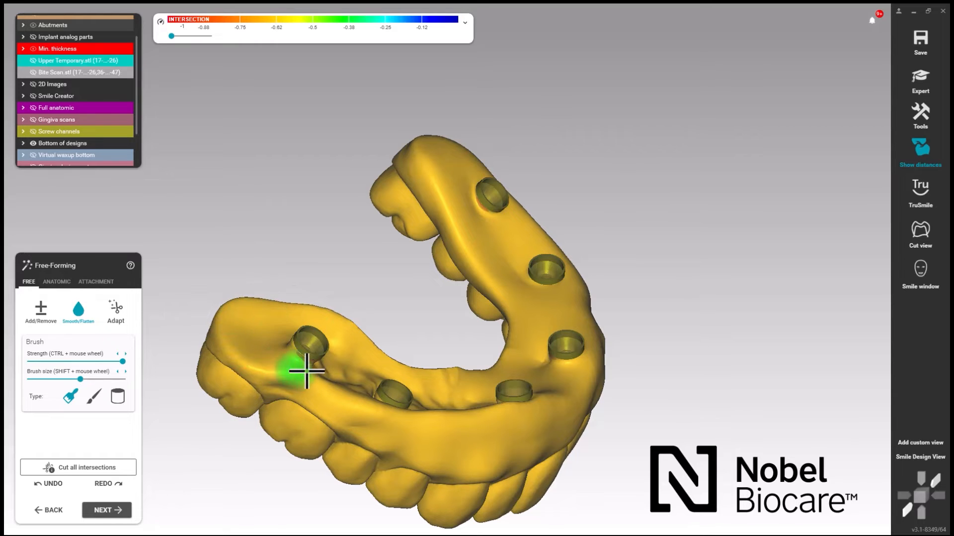
mouse_move(307, 370)
right_down()
mouse_move(315, 377)
mouse_move(298, 400)
right_up()
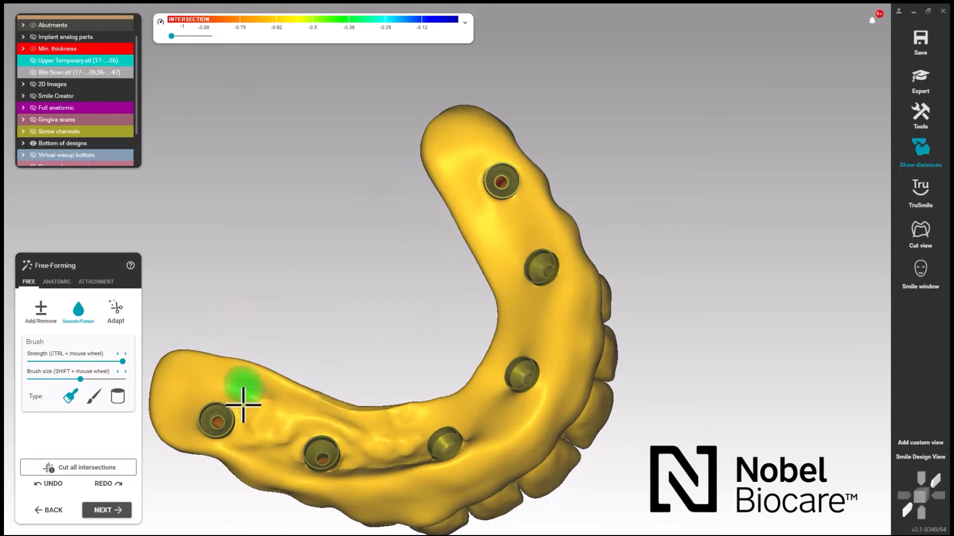
Smooth the rough underside surface between the implants on the patient's right side.
mouse_move(243, 405)
mouse_down()
mouse_move(276, 386)
mouse_move(264, 379)
mouse_move(300, 405)
mouse_move(394, 409)
mouse_move(401, 460)
mouse_up()
right_drag(400, 460, 434, 477)
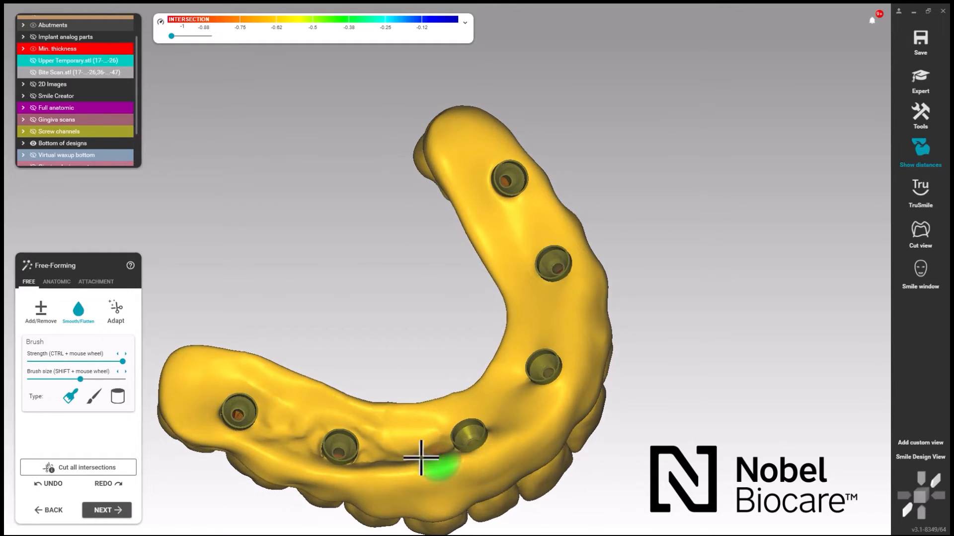
mouse_move(390, 416)
right_down()
mouse_move(386, 360)
mouse_move(396, 352)
mouse_move(397, 363)
right_up()
mouse_move(403, 432)
mouse_down()
mouse_move(380, 433)
mouse_move(416, 439)
mouse_move(425, 383)
mouse_move(447, 375)
mouse_move(337, 379)
mouse_move(270, 342)
mouse_move(200, 333)
mouse_move(284, 378)
mouse_move(310, 366)
mouse_move(288, 351)
mouse_move(400, 388)
mouse_move(441, 375)
mouse_move(511, 304)
mouse_move(511, 366)
mouse_move(490, 400)
mouse_move(437, 430)
mouse_move(402, 426)
mouse_up()
Smooth the buccal rim from the front to the patient's right molars using the maximum brush size.
right_drag(415, 425, 510, 352)
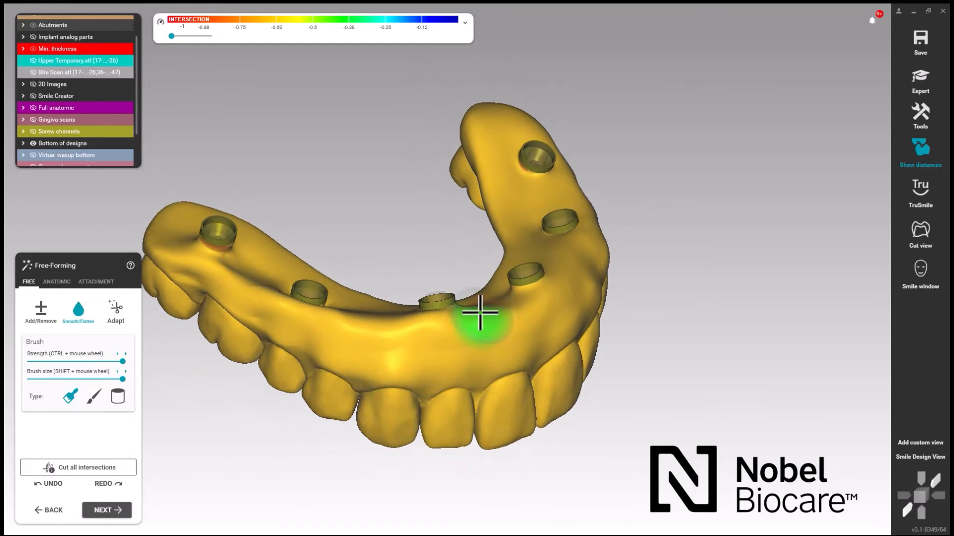
mouse_move(486, 304)
mouse_down()
mouse_move(414, 324)
mouse_move(360, 319)
mouse_move(266, 296)
mouse_move(234, 274)
mouse_move(263, 273)
mouse_move(277, 293)
mouse_up()
mouse_move(287, 297)
right_down()
mouse_move(369, 345)
mouse_move(332, 283)
right_up()
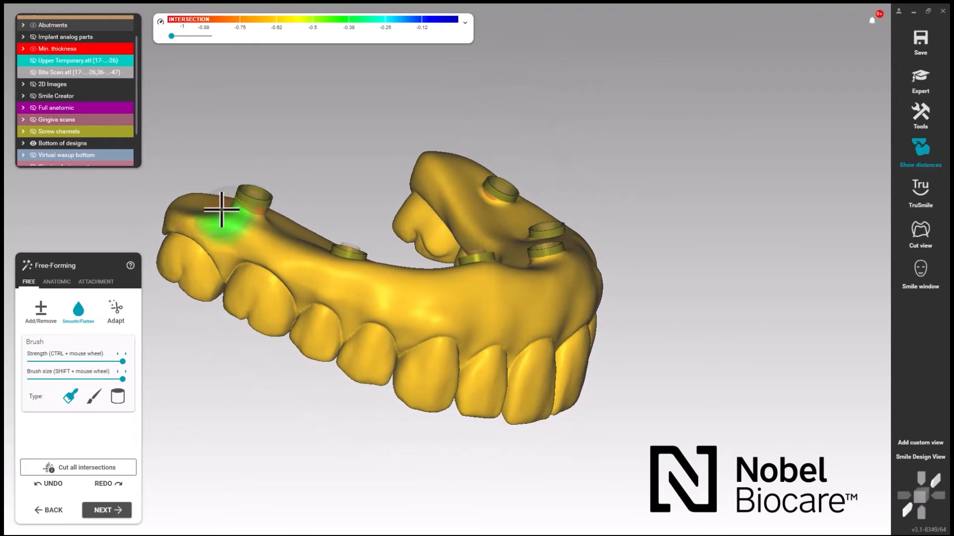
mouse_move(260, 212)
right_down()
mouse_move(425, 266)
mouse_move(424, 230)
right_up()
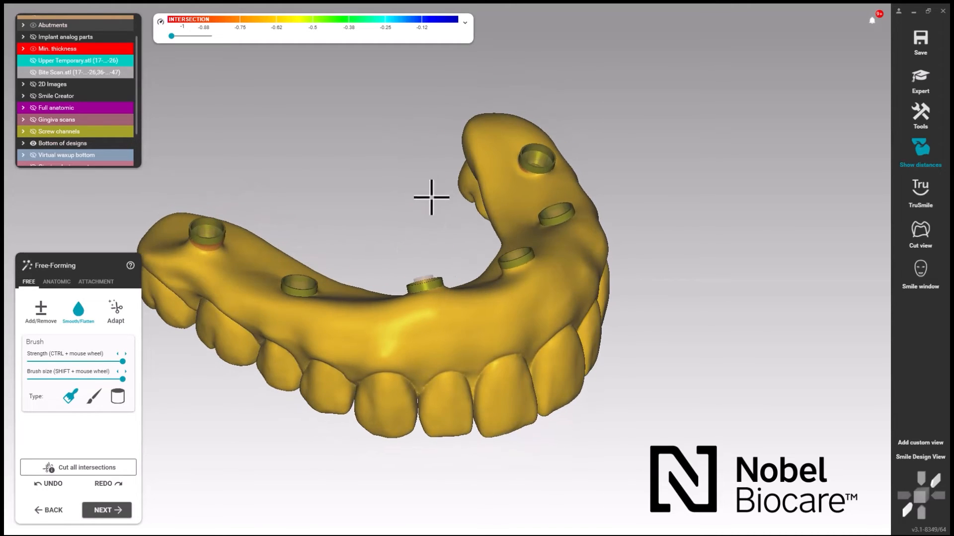
middle_drag(375, 258, 433, 313)
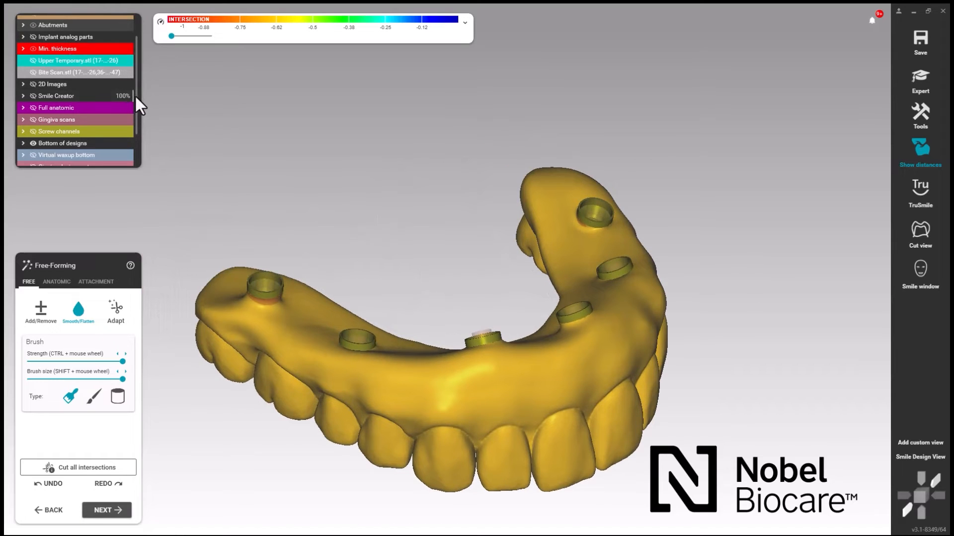
Show the jaw scans again to compare the reshaped flange with the patient's tissue.
drag(135, 95, 136, 25)
click(33, 44)
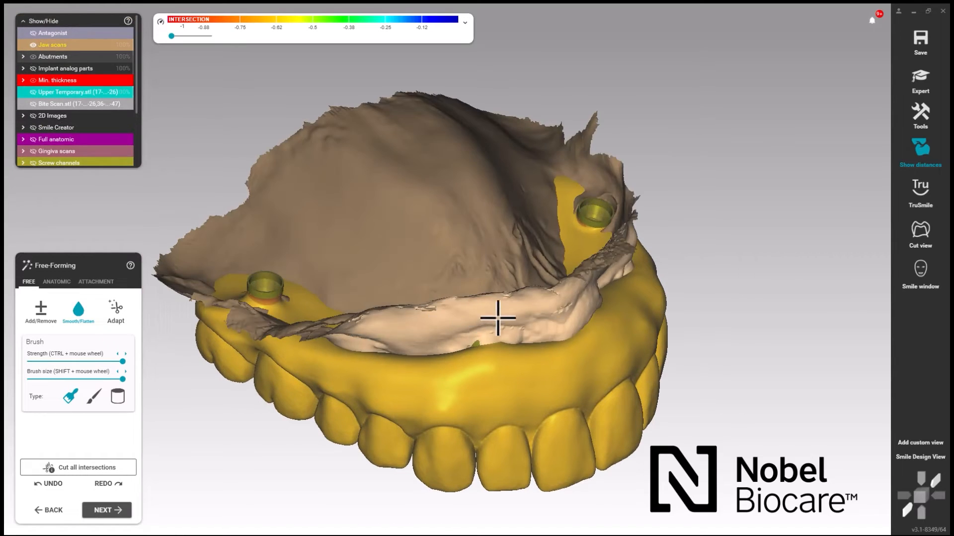
right_drag(497, 317, 182, 274)
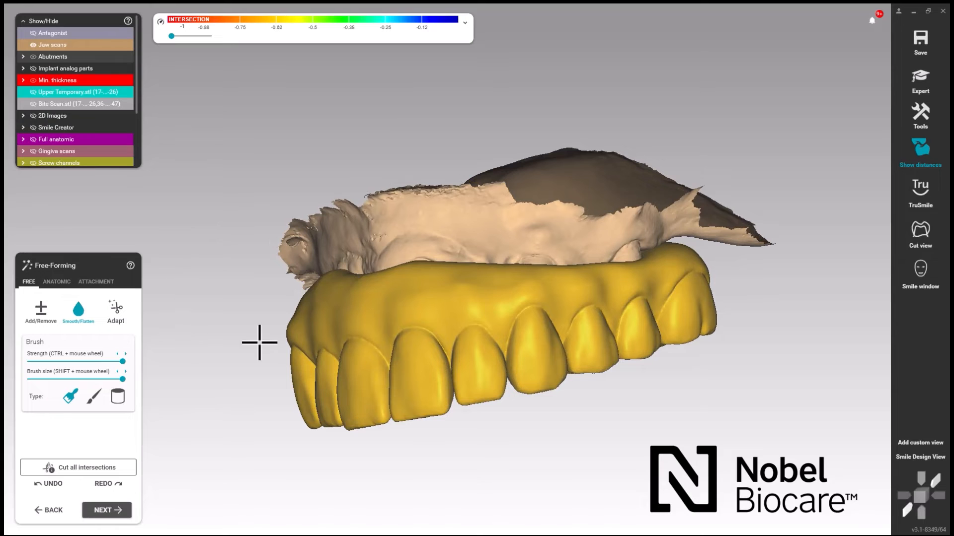
Pull the flange rim on the patient's left side toward the jaw scan with the anatomic Cusps preset.
click(63, 284)
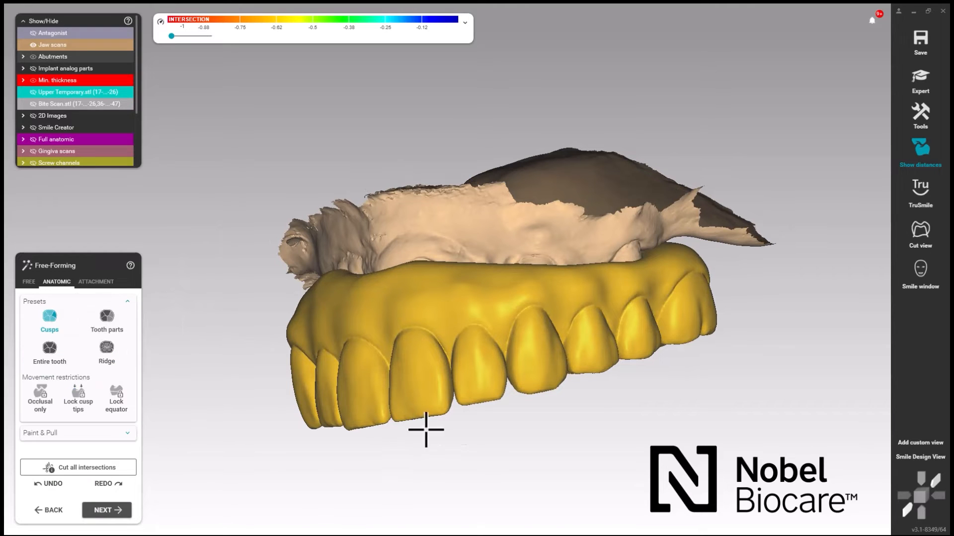
right_drag(428, 433, 650, 339)
scroll(694, 313, up, 8)
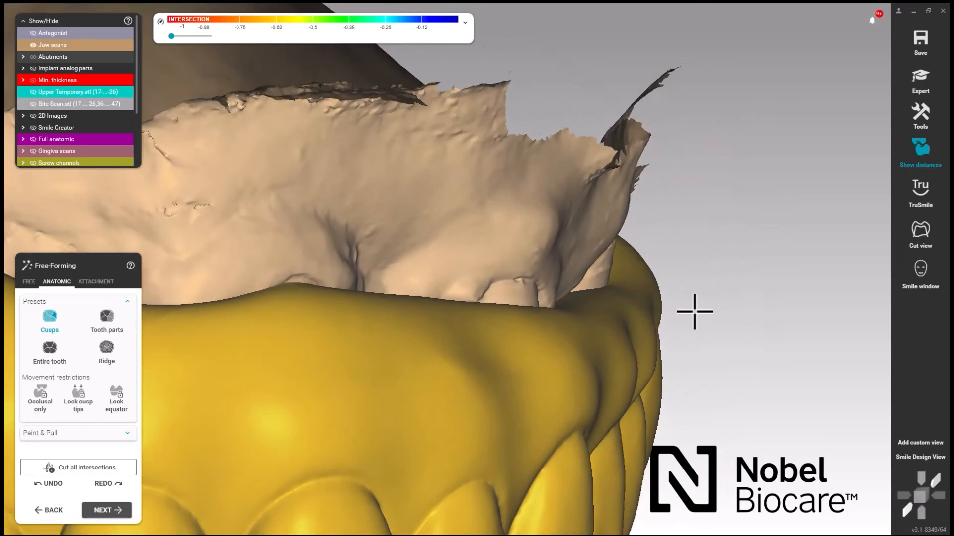
right_drag(694, 312, 694, 312)
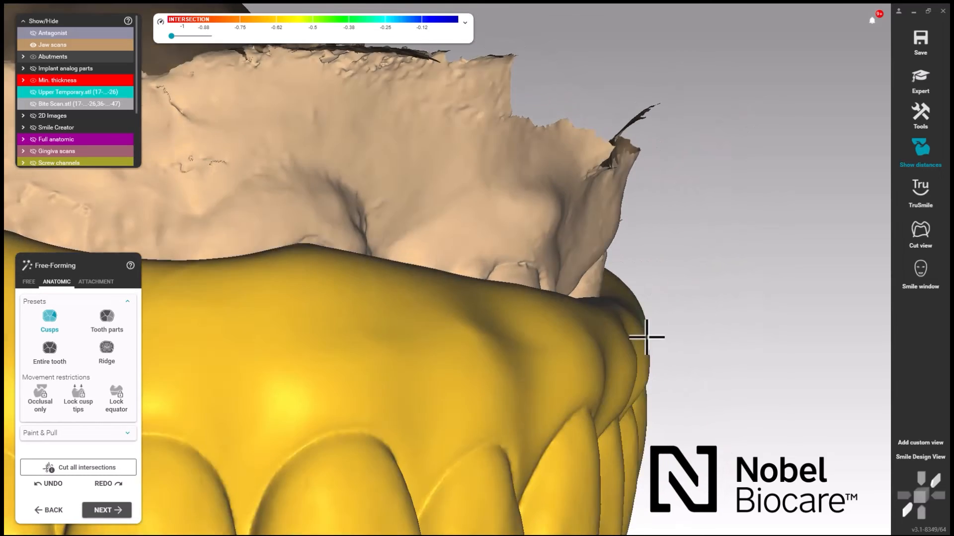
right_drag(647, 337, 637, 337)
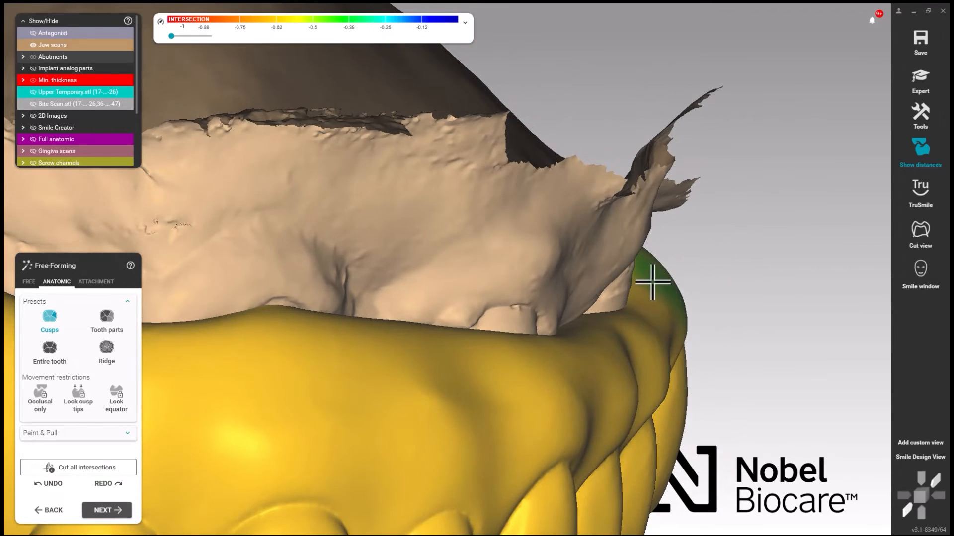
right_drag(652, 282, 586, 283)
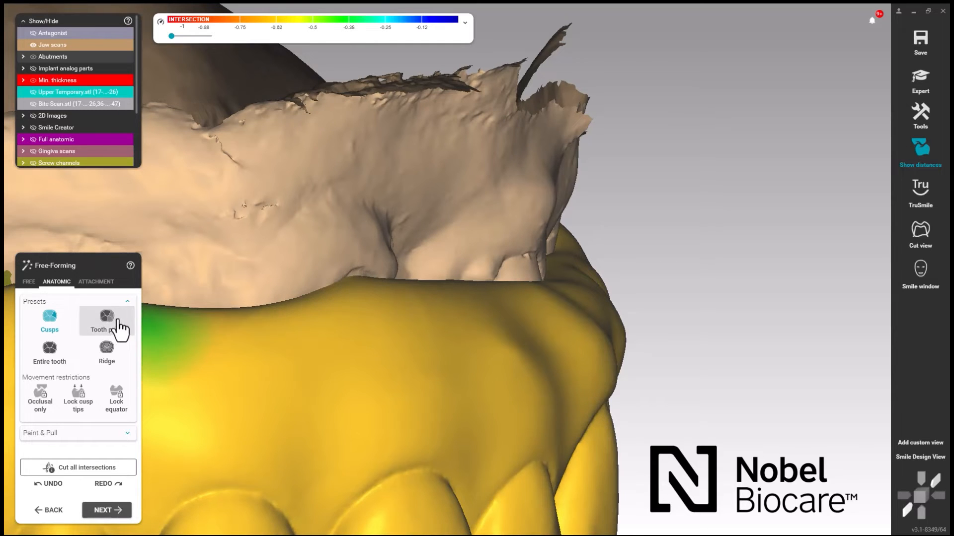
Reshape the buccal flange from the front teeth to the patient's right canine area with the Tooth parts preset.
click(119, 322)
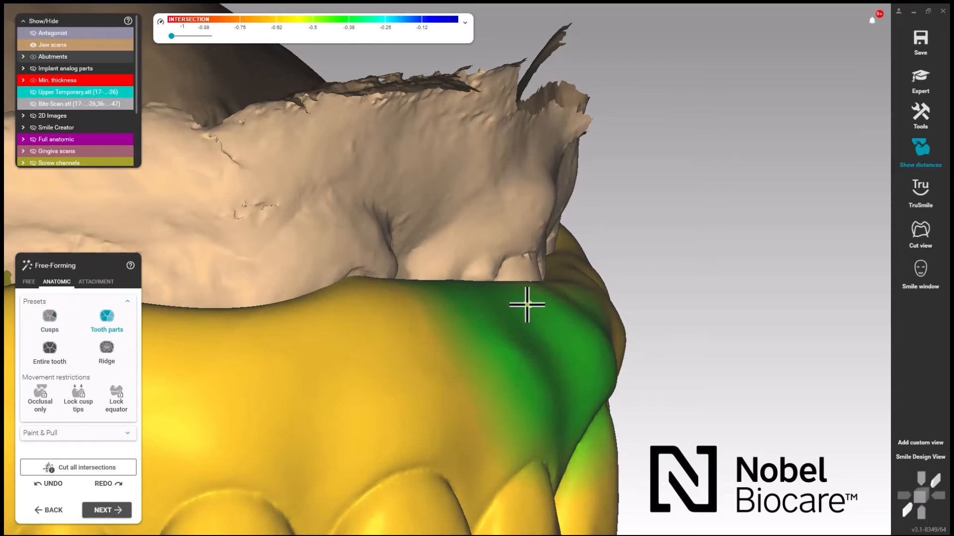
right_drag(513, 304, 512, 293)
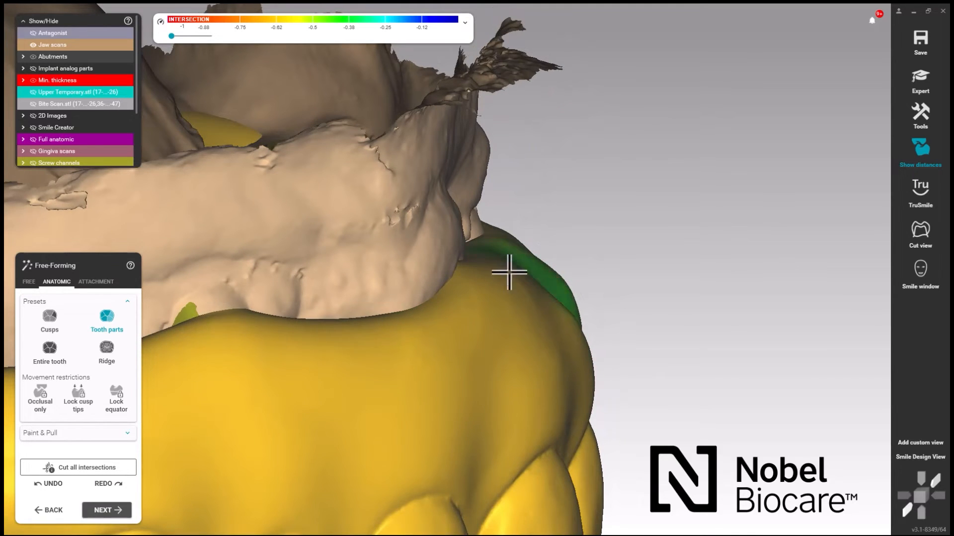
right_drag(509, 272, 512, 263)
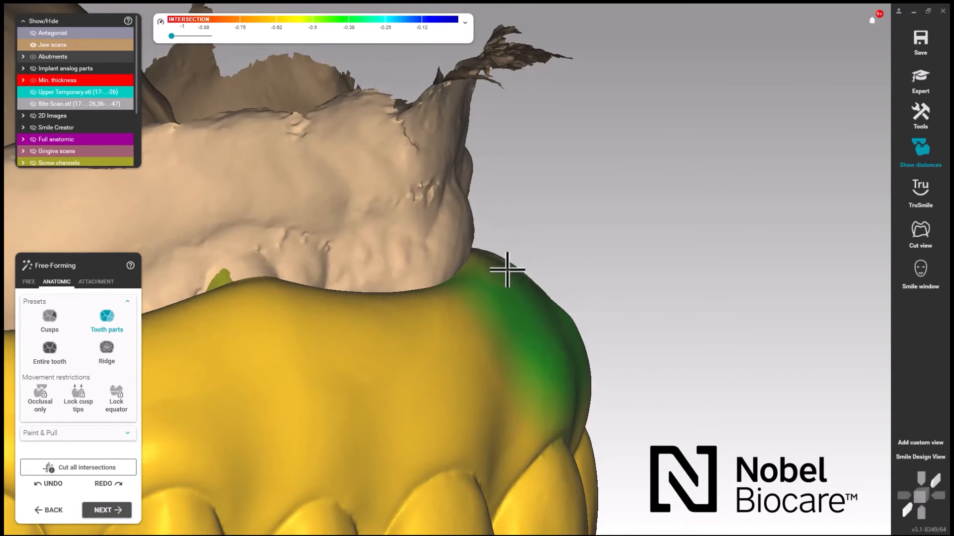
mouse_move(499, 282)
right_down()
mouse_move(516, 273)
mouse_move(497, 294)
right_up()
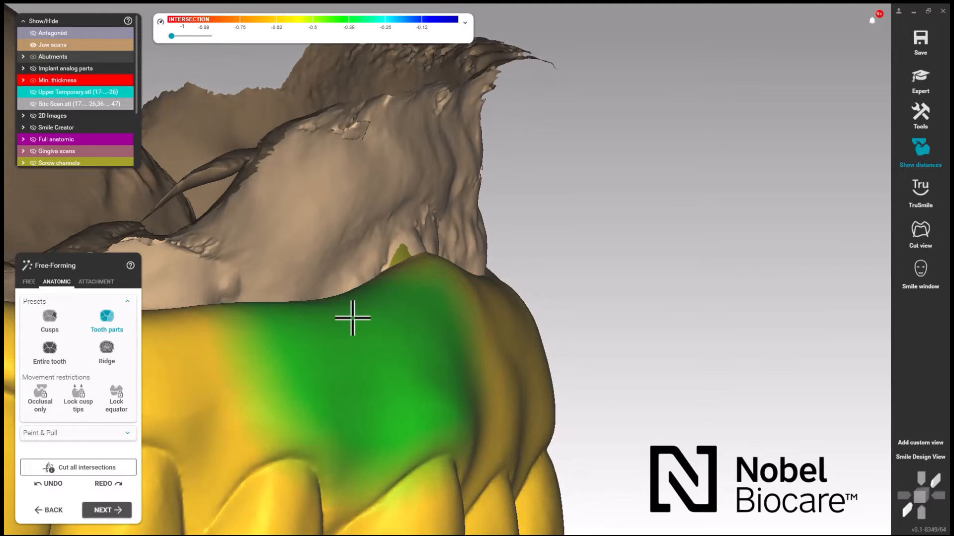
mouse_move(370, 322)
right_down()
mouse_move(379, 330)
mouse_move(367, 338)
right_up()
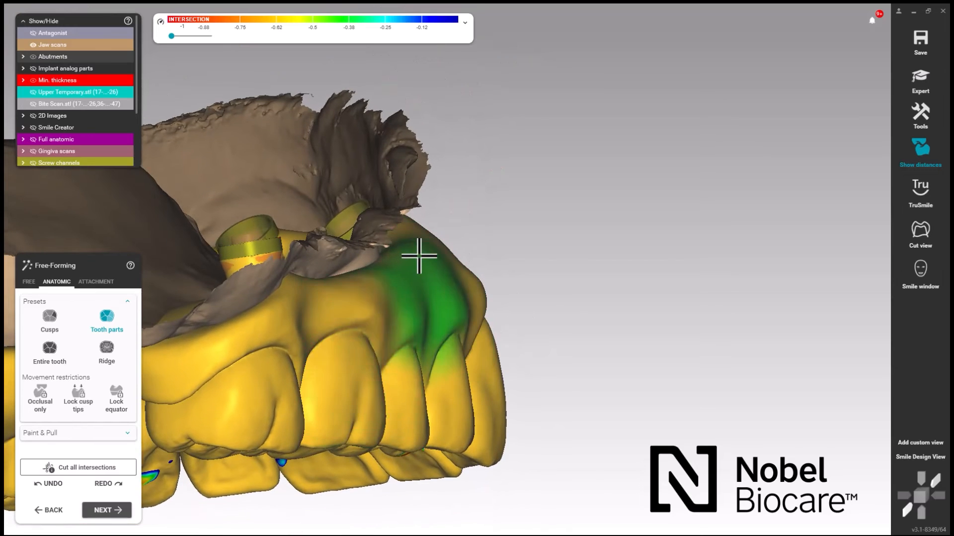
scroll(417, 248, up, 5)
right_drag(405, 227, 400, 204)
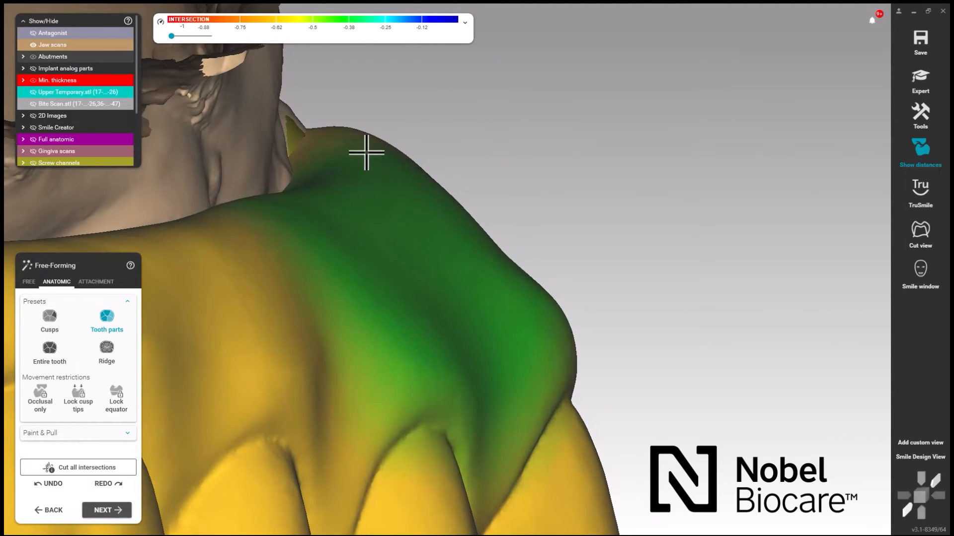
scroll(363, 161, down, 5)
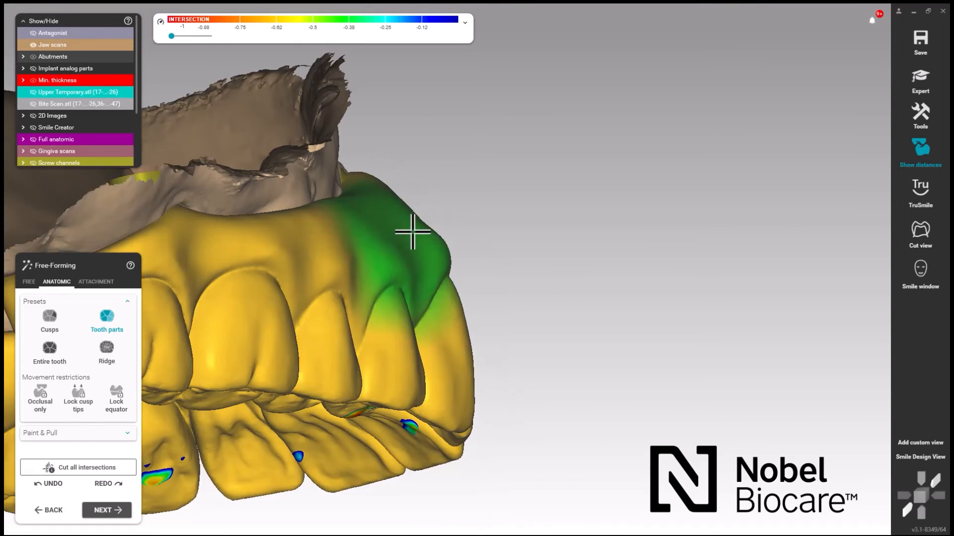
Adjust the posterior end of the buccal flange on the patient's right side with the Cusps preset.
right_drag(412, 232, 329, 162)
middle_drag(330, 162, 777, 219)
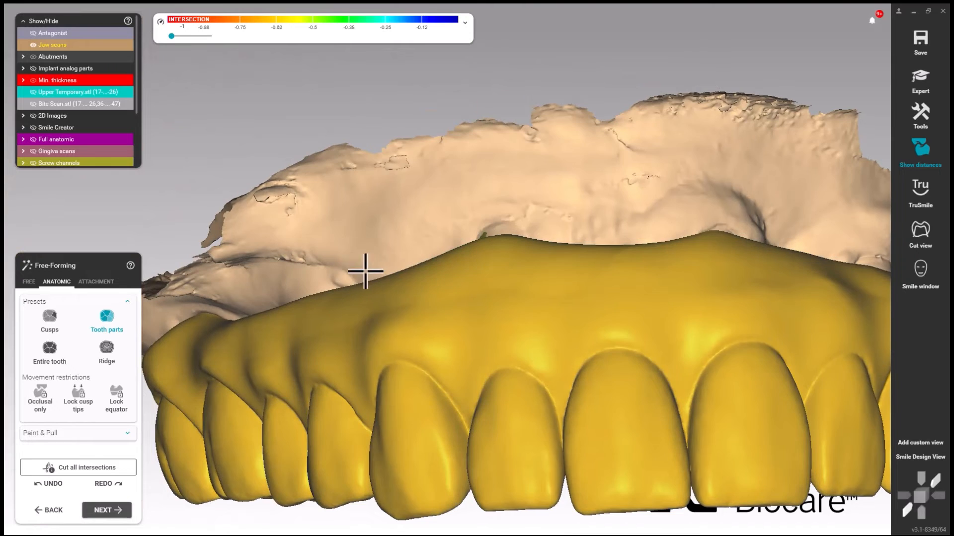
right_drag(365, 271, 309, 297)
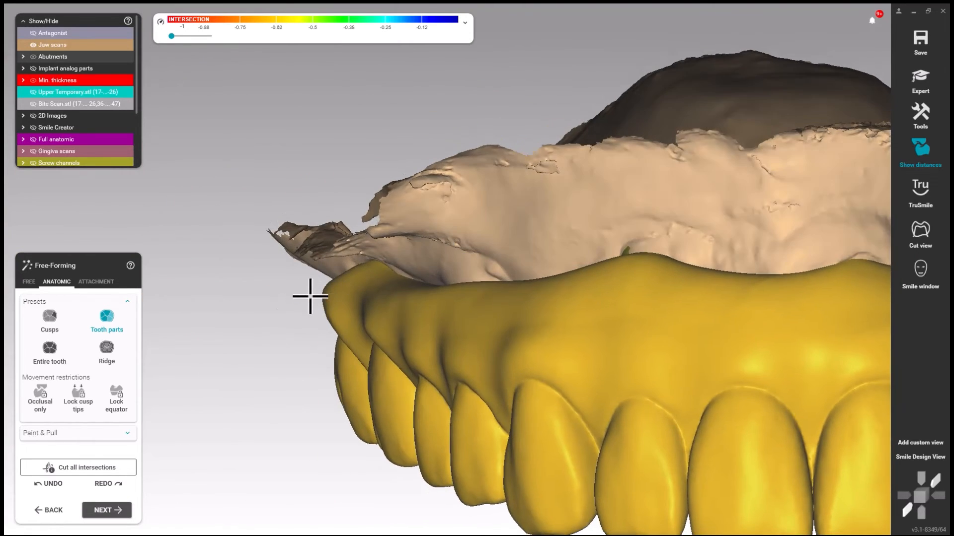
scroll(313, 291, up, 5)
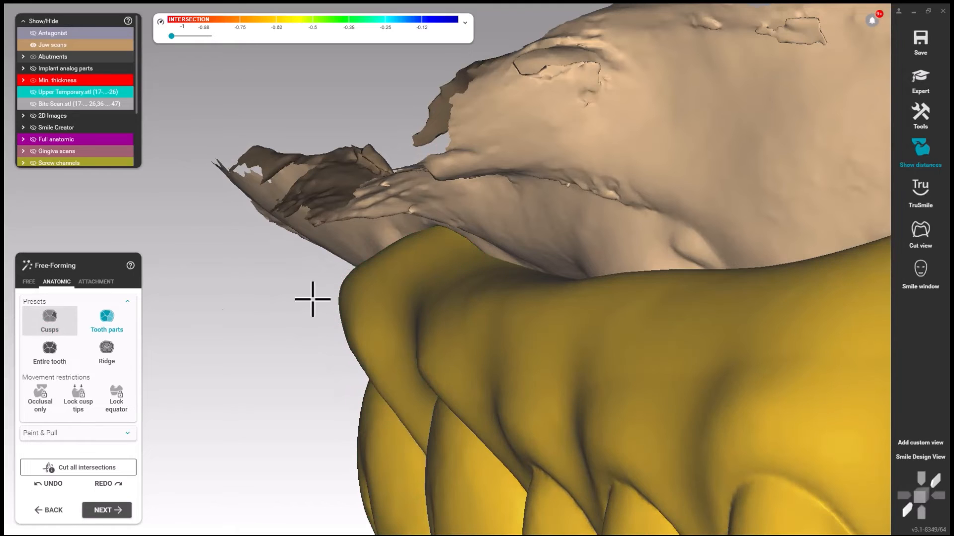
click(49, 321)
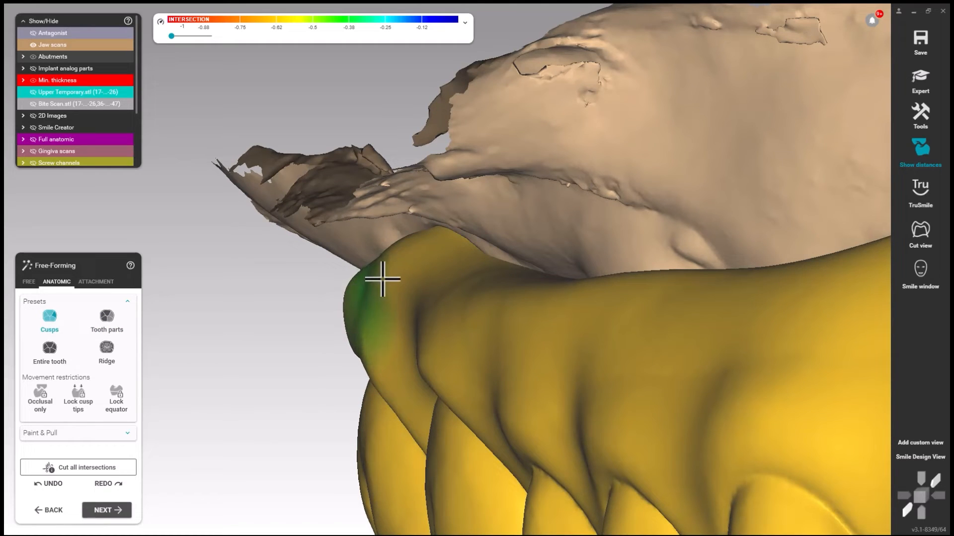
right_drag(416, 283, 300, 280)
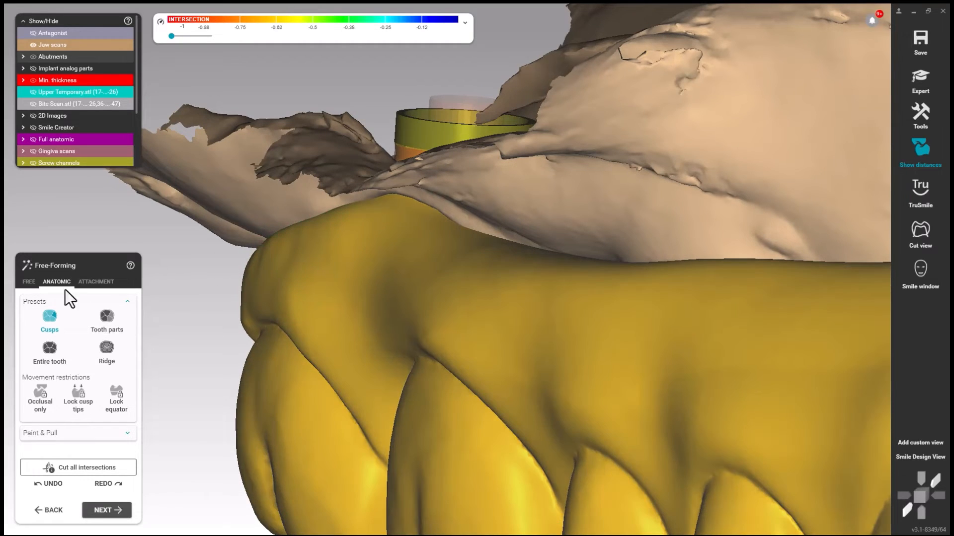
Smooth the buccal flange from the patient's right side across the front to the left molars with a medium-size Smooth/Flatten brush.
click(25, 281)
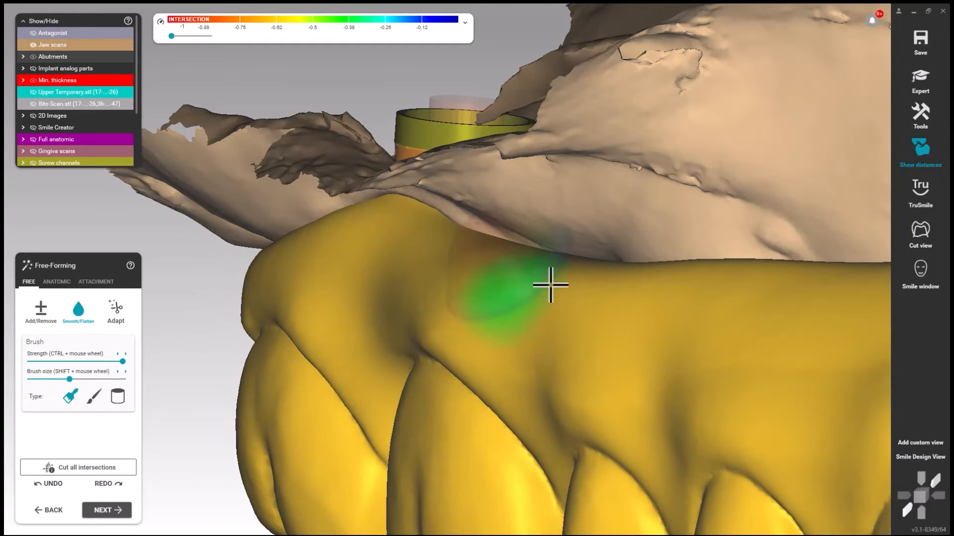
mouse_move(614, 287)
middle_down()
mouse_move(502, 250)
mouse_move(350, 264)
middle_up()
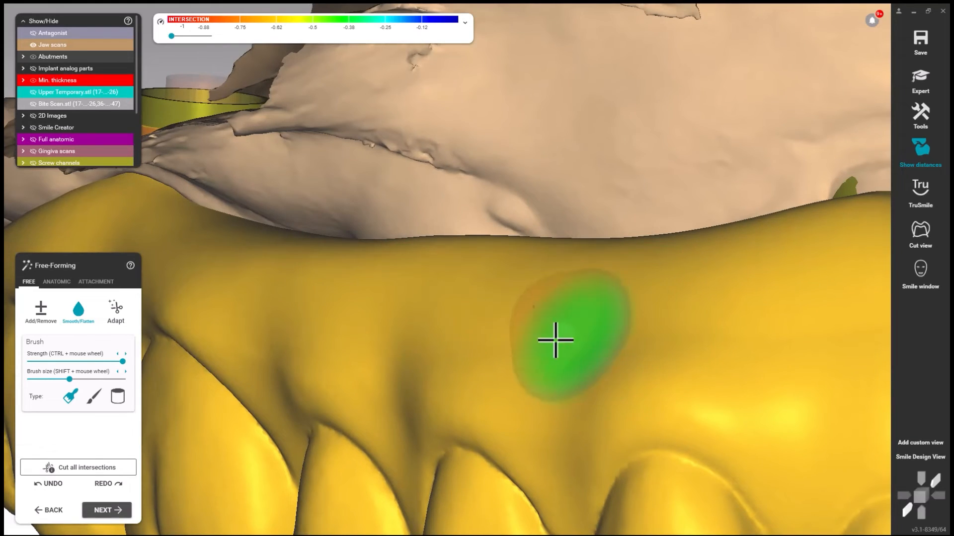
scroll(572, 321, down, 2)
scroll(573, 321, down, 1)
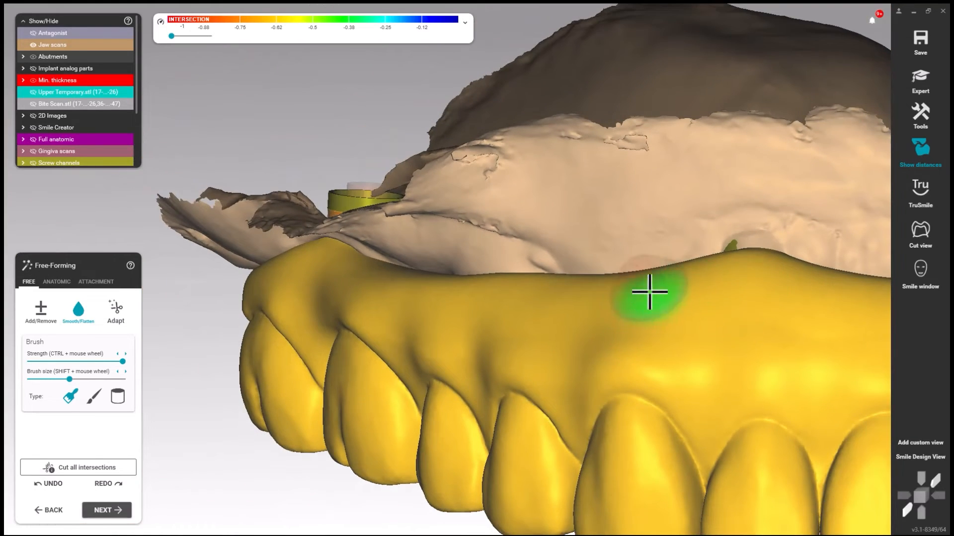
middle_drag(699, 312, 367, 281)
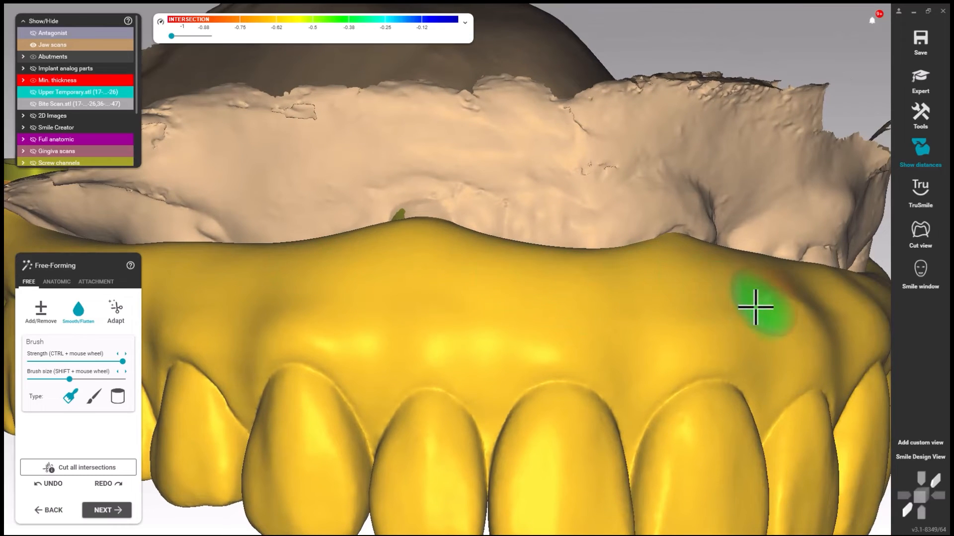
scroll(713, 296, up, 3)
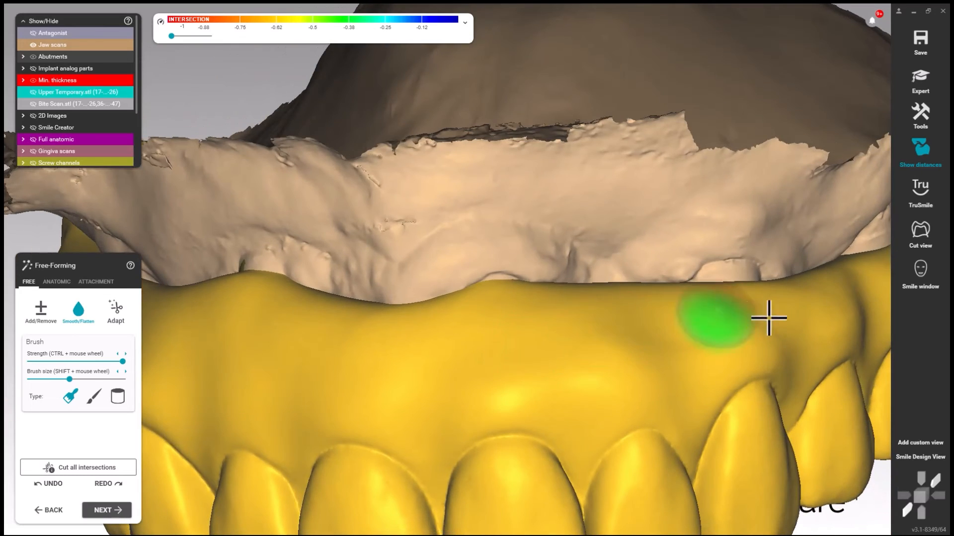
right_drag(817, 299, 775, 293)
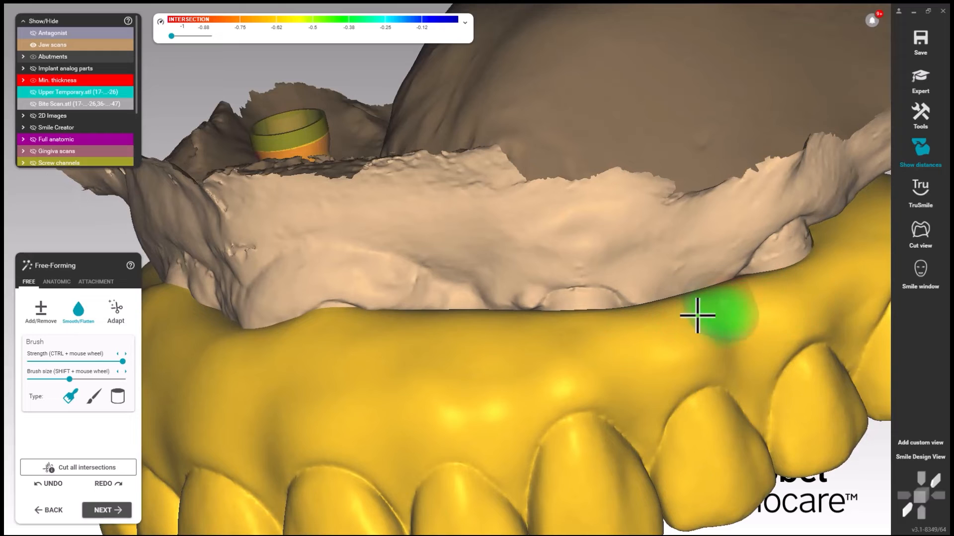
right_drag(830, 268, 745, 247)
scroll(596, 234, down, 3)
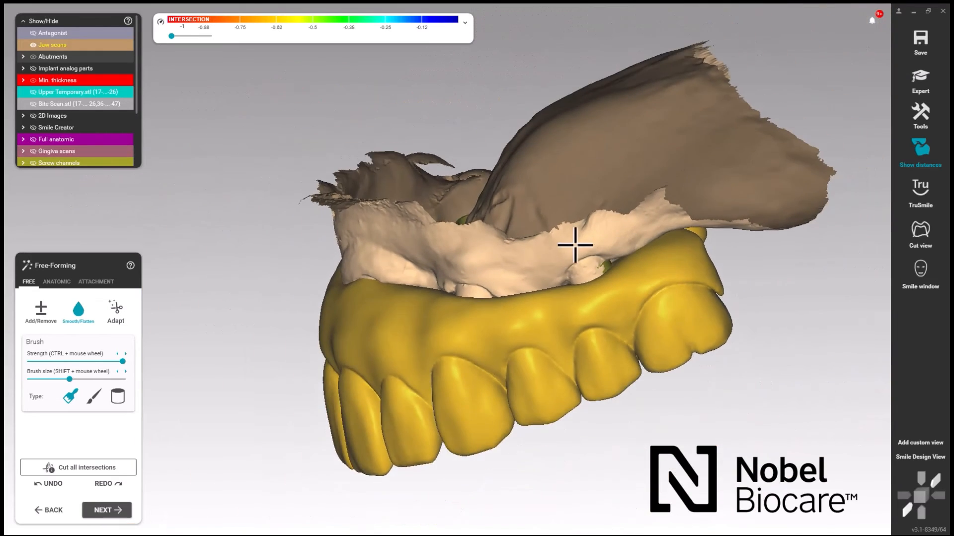
Adapt the restoration's basal surface to the jaw scan with a distance of 0 mm.
right_drag(573, 245, 570, 243)
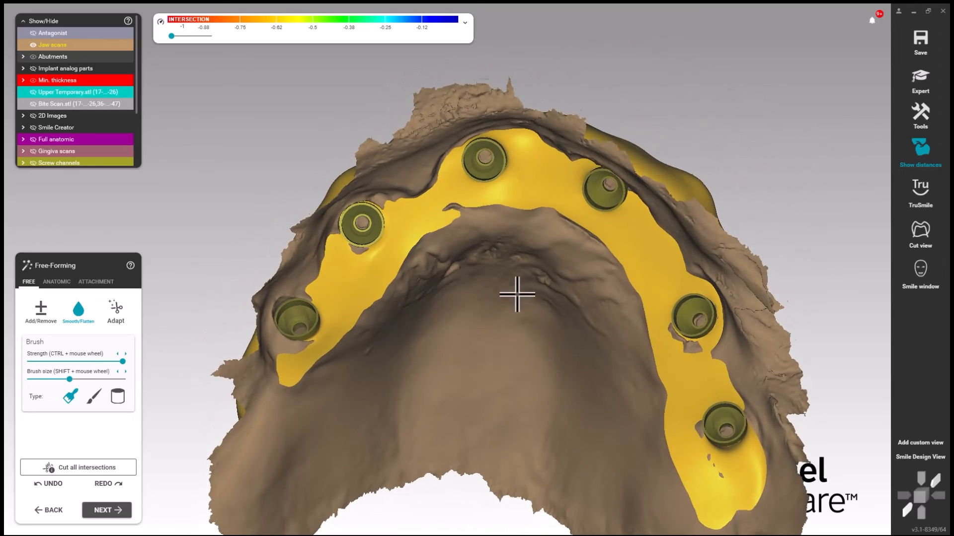
right_drag(517, 295, 517, 294)
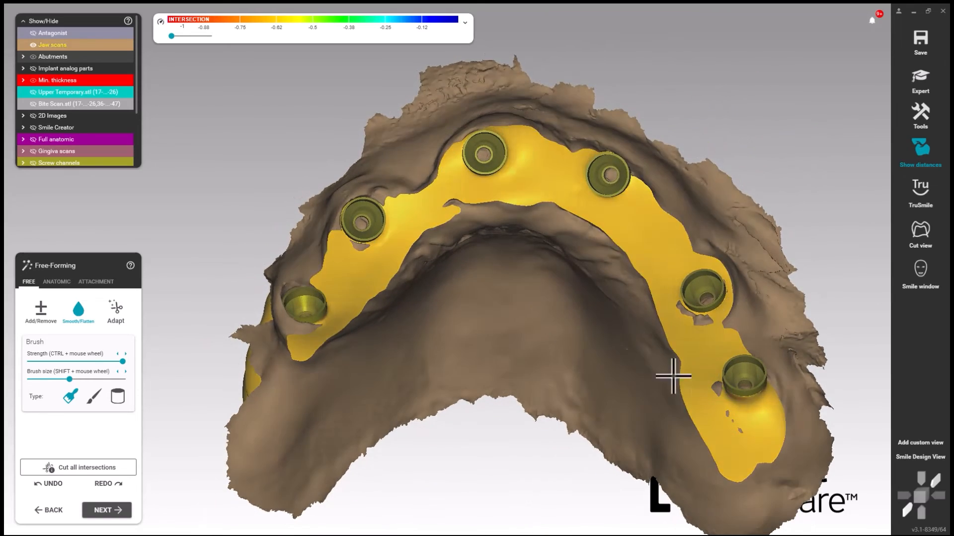
middle_drag(479, 284, 481, 305)
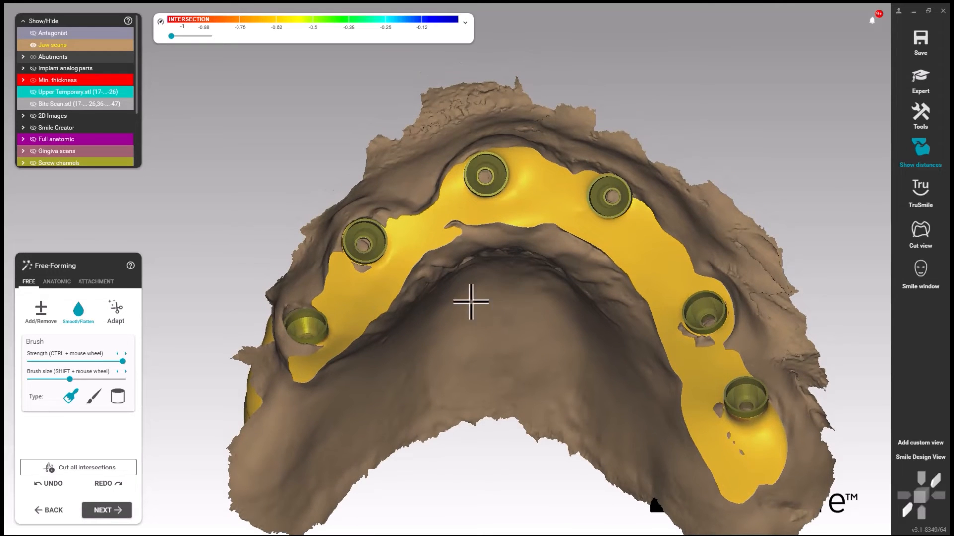
click(133, 308)
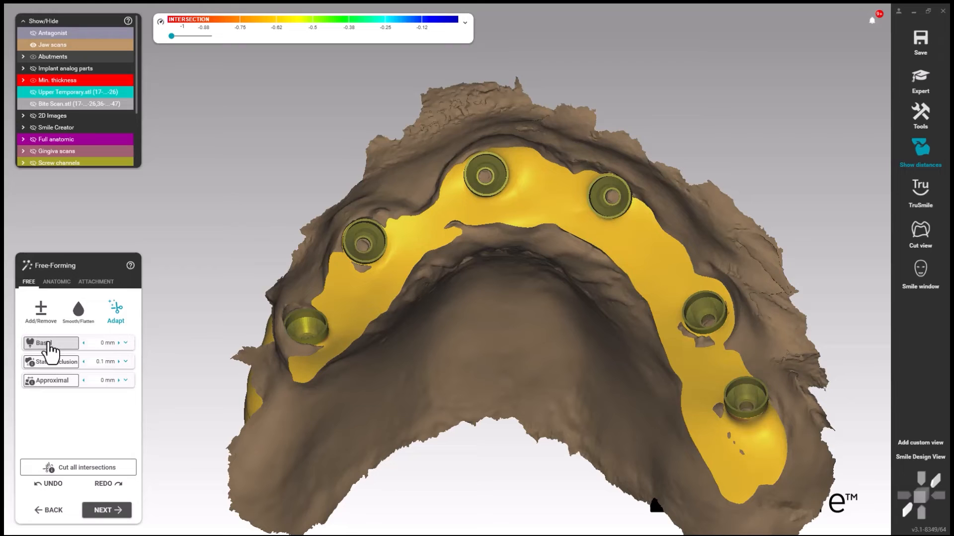
click(48, 345)
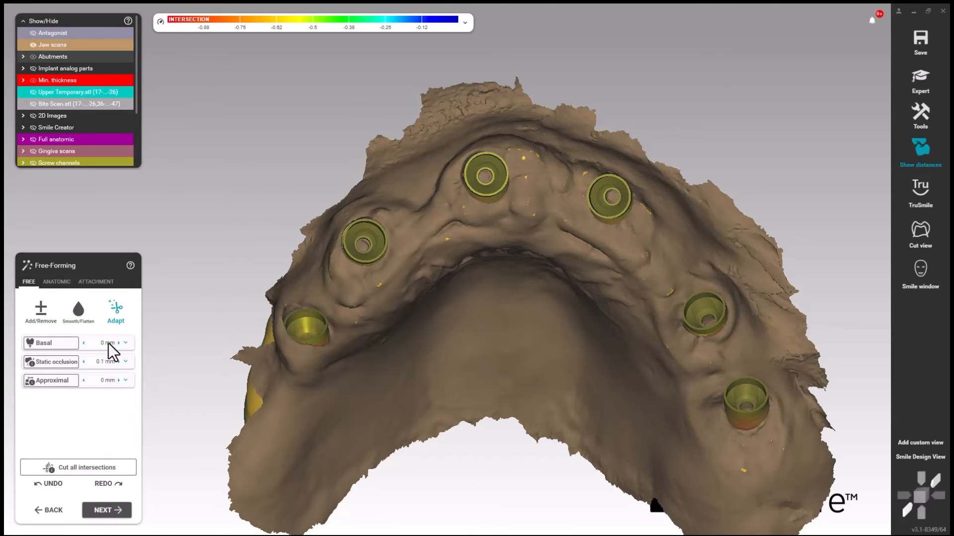
Hide the jaw scan and smooth the underside around the posterior implants on the patient's right with a medium-size, full-strength Smooth/Flatten brush.
mouse_move(515, 319)
right_down()
mouse_move(505, 305)
mouse_move(513, 310)
right_up()
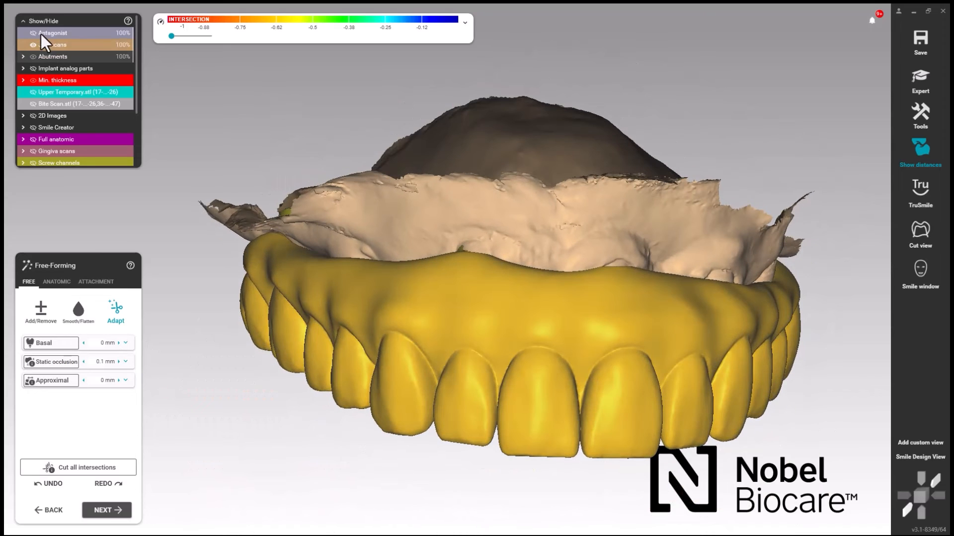
click(33, 44)
right_drag(470, 182, 336, 130)
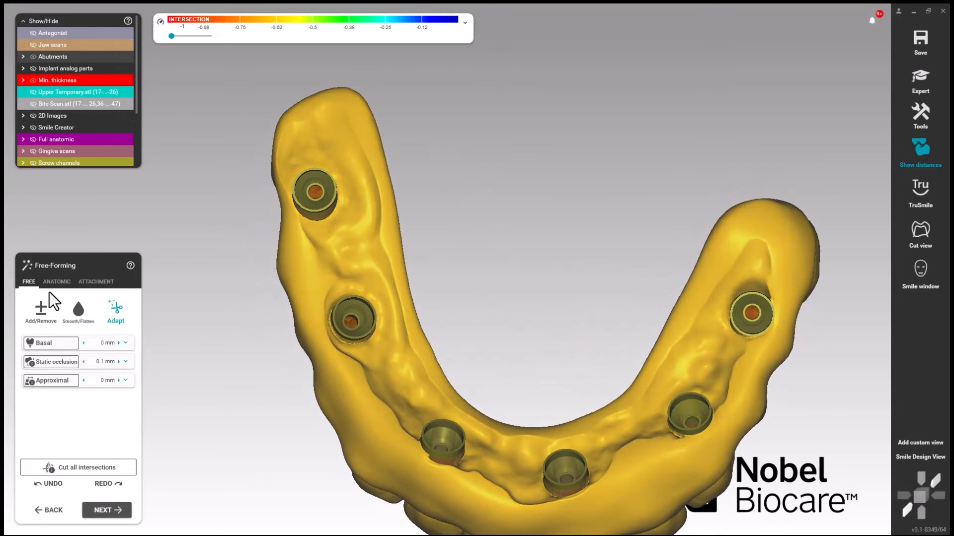
click(78, 310)
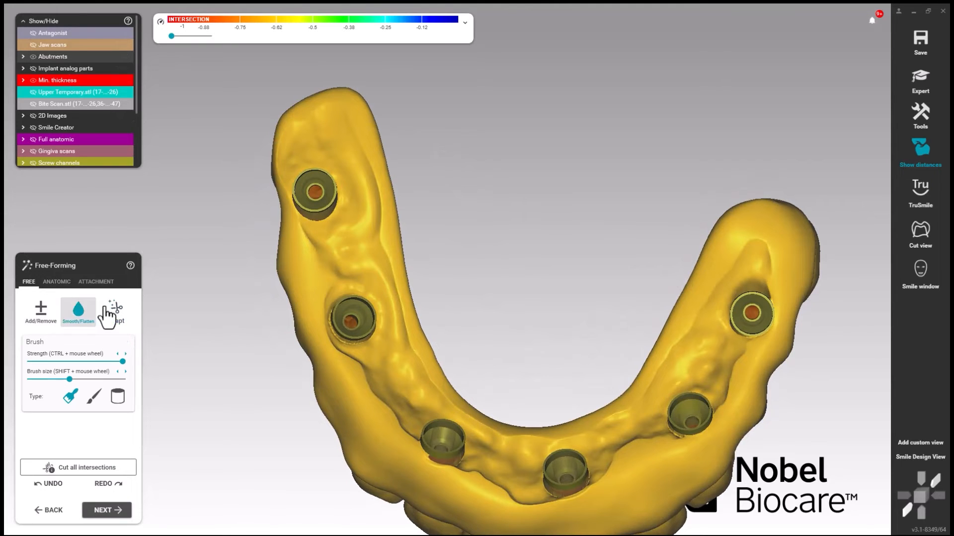
mouse_move(362, 187)
right_down()
mouse_move(362, 239)
mouse_move(390, 243)
mouse_move(375, 244)
right_up()
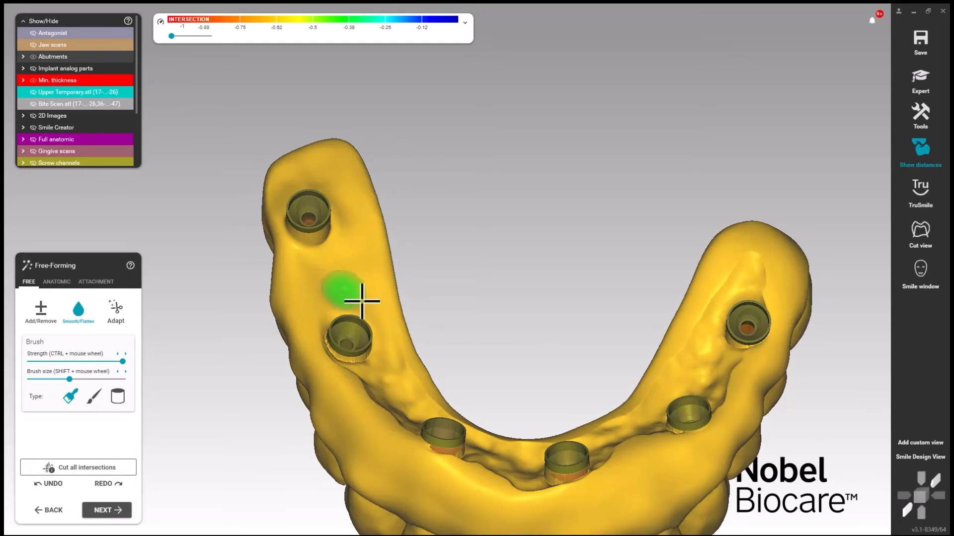
right_drag(375, 286, 371, 304)
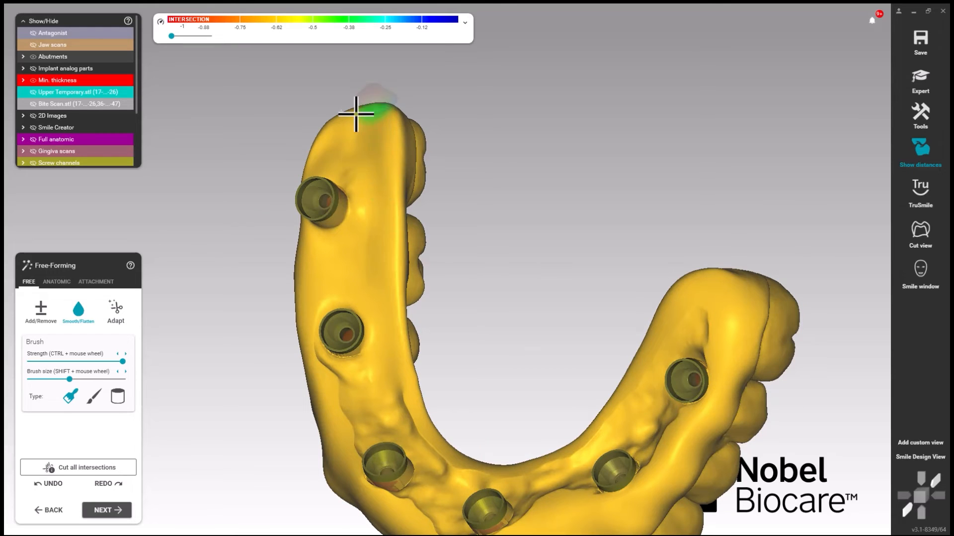
right_drag(390, 206, 417, 198)
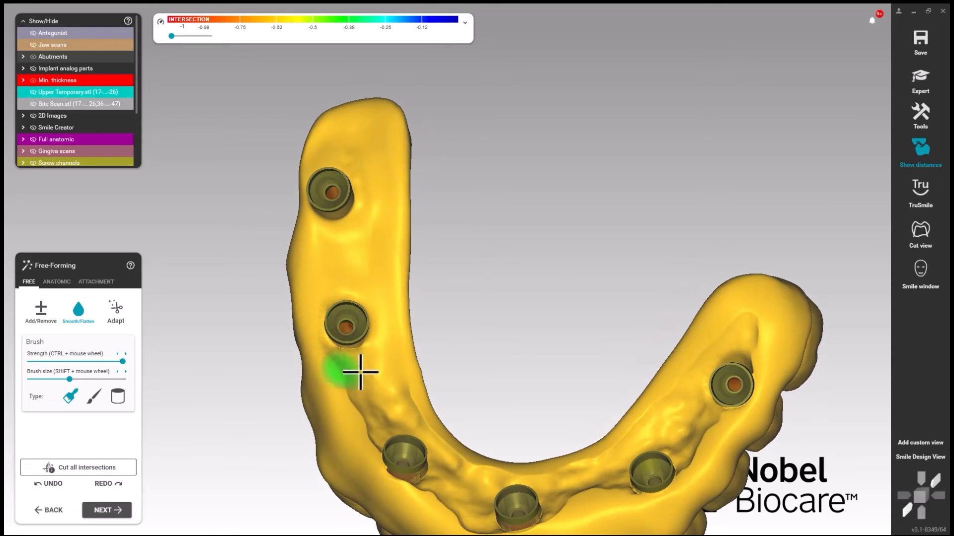
right_drag(384, 424, 389, 418)
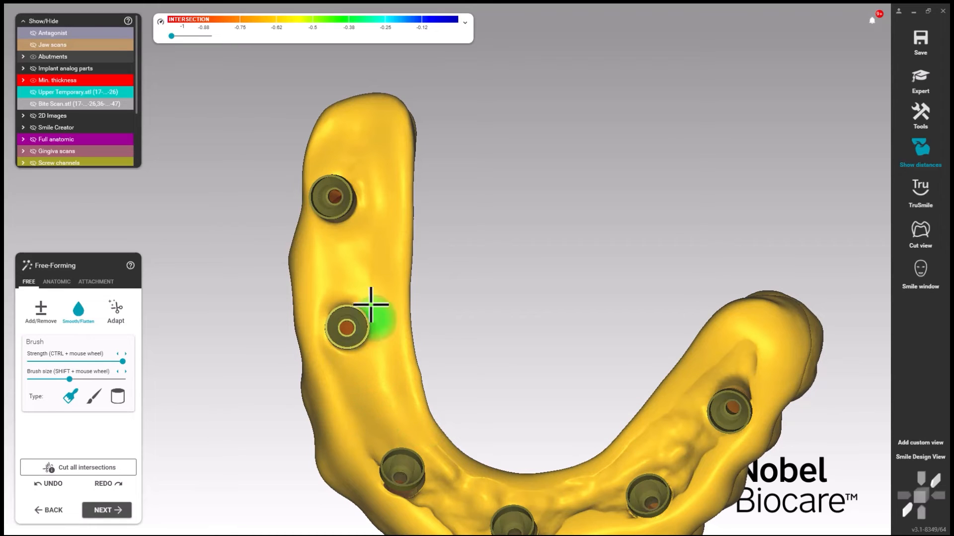
Smooth the underside between the implants across the front and along the patient's left side to its posterior end.
right_drag(360, 301, 419, 329)
mouse_move(462, 292)
mouse_down()
mouse_move(436, 320)
mouse_move(437, 275)
mouse_move(409, 234)
mouse_move(475, 215)
mouse_move(424, 277)
mouse_move(390, 270)
mouse_move(366, 283)
mouse_move(409, 243)
mouse_move(404, 314)
mouse_move(432, 304)
mouse_move(412, 298)
mouse_move(404, 332)
mouse_move(368, 364)
mouse_move(340, 326)
mouse_move(350, 294)
mouse_move(362, 351)
mouse_move(394, 329)
mouse_up()
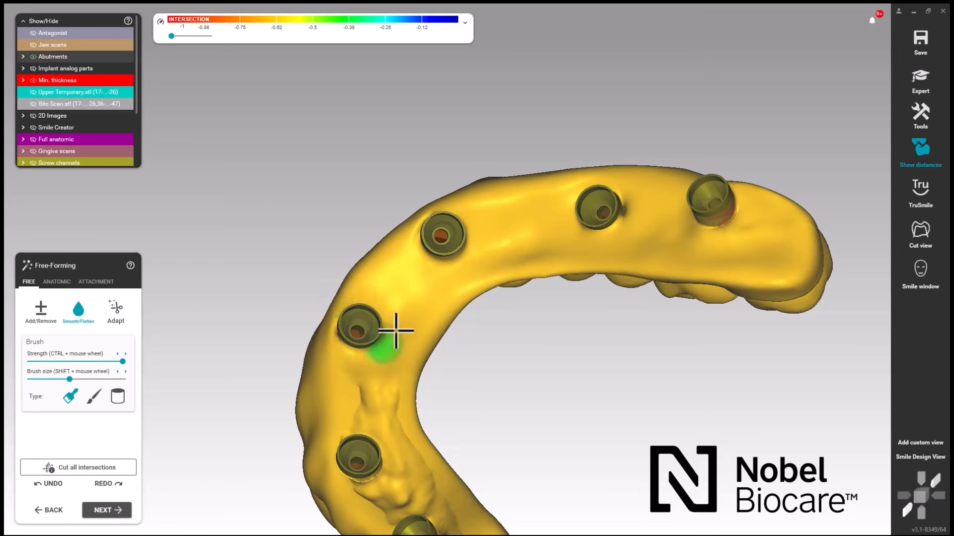
mouse_move(394, 330)
right_down()
mouse_move(426, 240)
mouse_move(396, 242)
mouse_move(396, 258)
right_up()
mouse_move(396, 268)
mouse_down()
mouse_move(394, 306)
mouse_move(362, 287)
mouse_move(353, 323)
mouse_move(405, 350)
mouse_move(420, 386)
mouse_move(364, 396)
mouse_up()
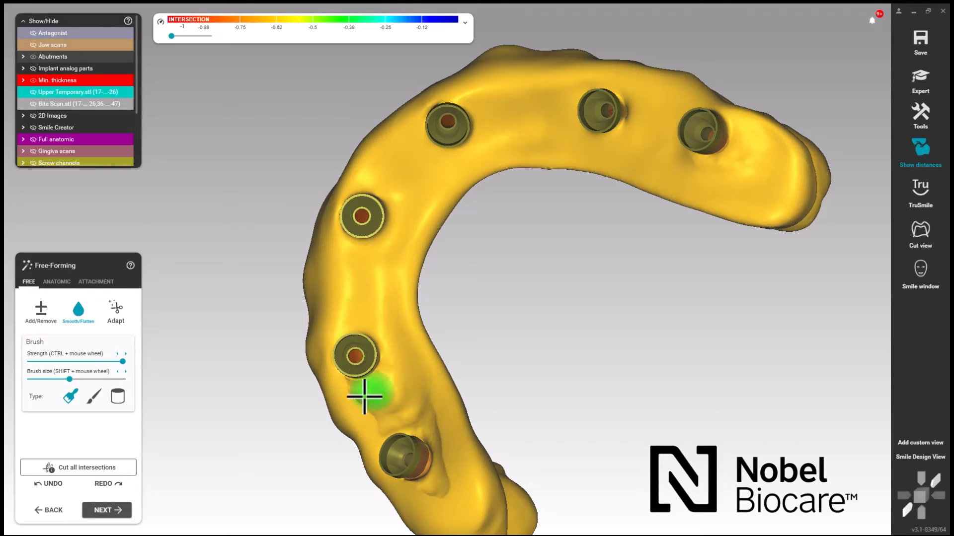
right_drag(402, 390, 372, 373)
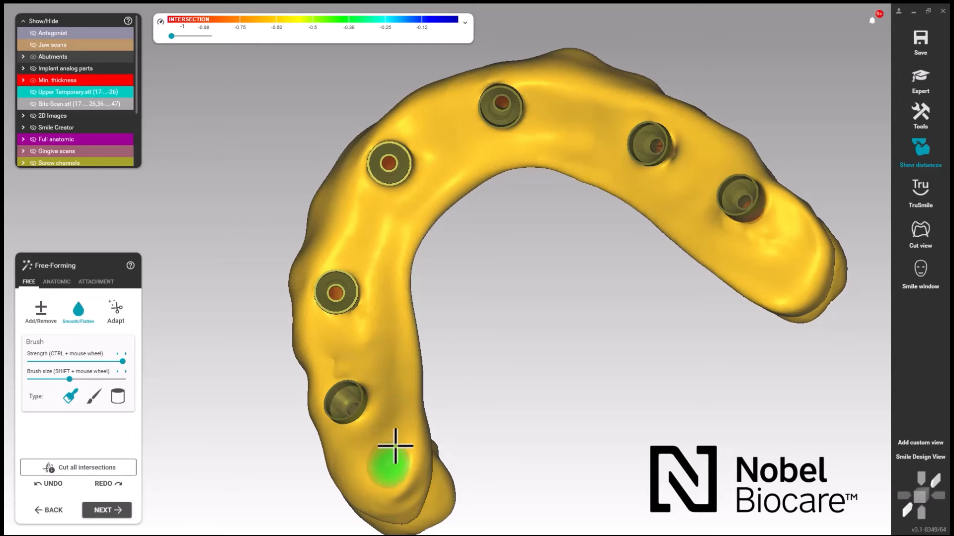
right_drag(394, 452, 373, 379)
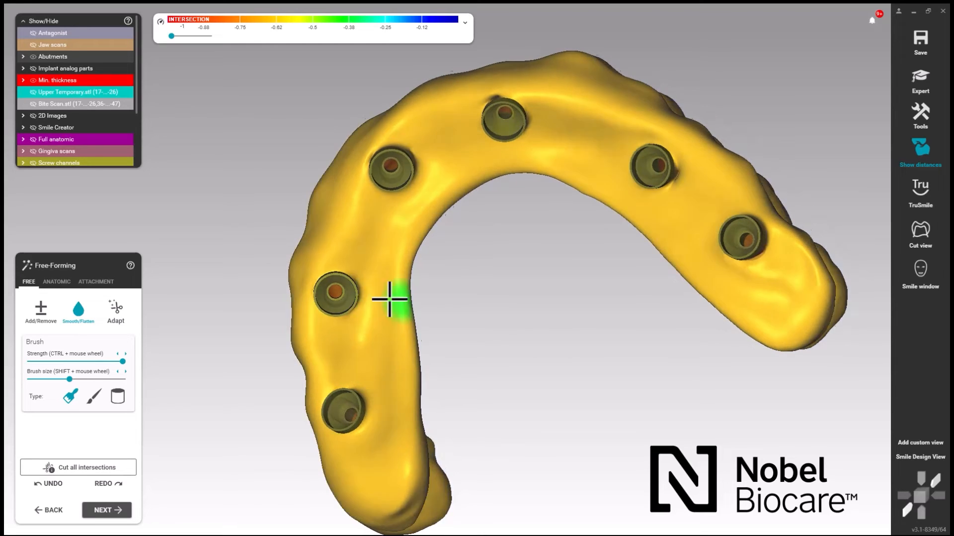
right_drag(385, 298, 365, 272)
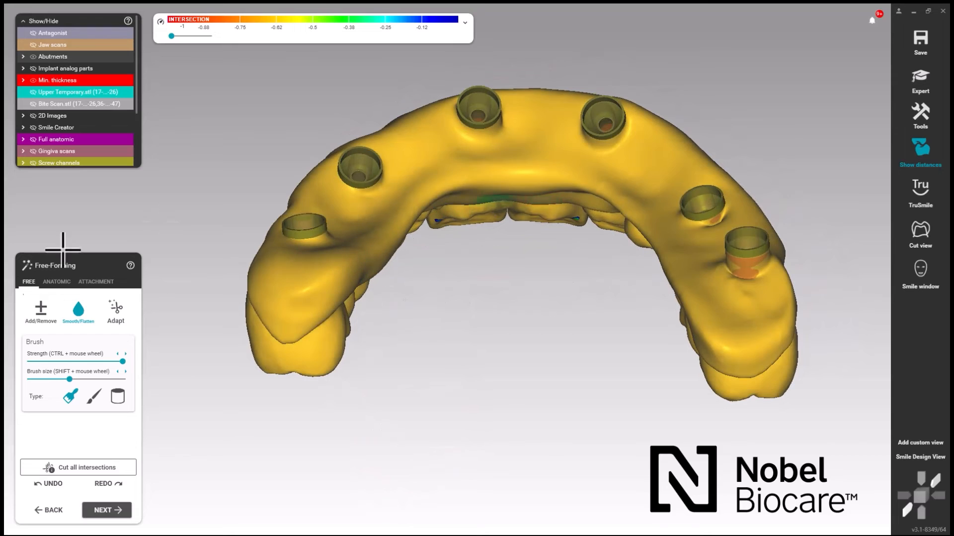
Reshape the palatal edge of the underside with a slightly larger Add/Remove brush at full strength.
click(41, 310)
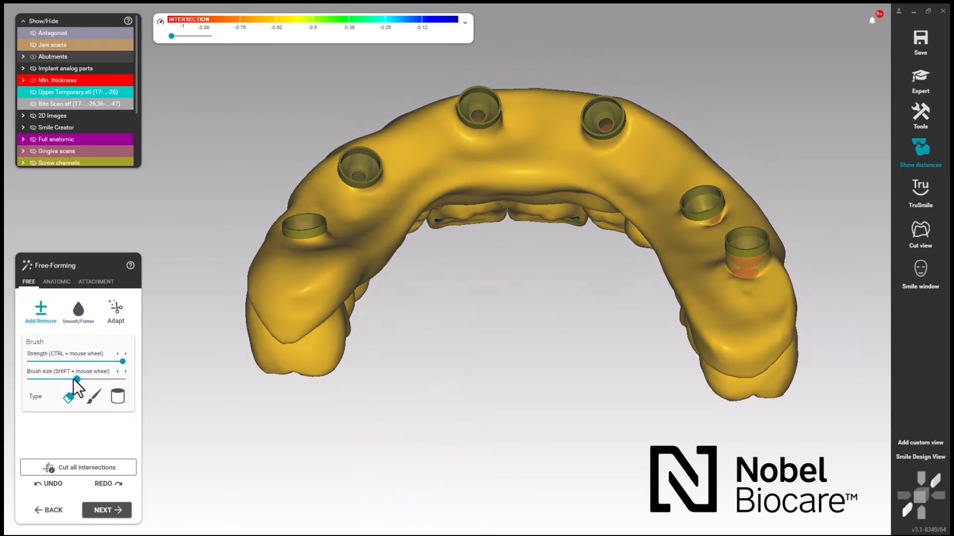
right_drag(480, 344, 479, 349)
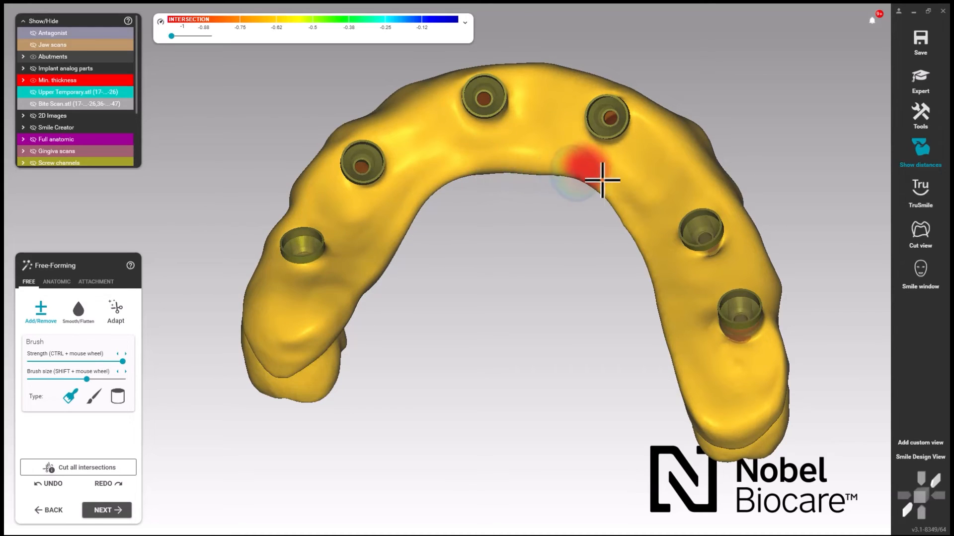
mouse_move(606, 179)
right_down()
mouse_move(598, 197)
mouse_move(602, 188)
right_up()
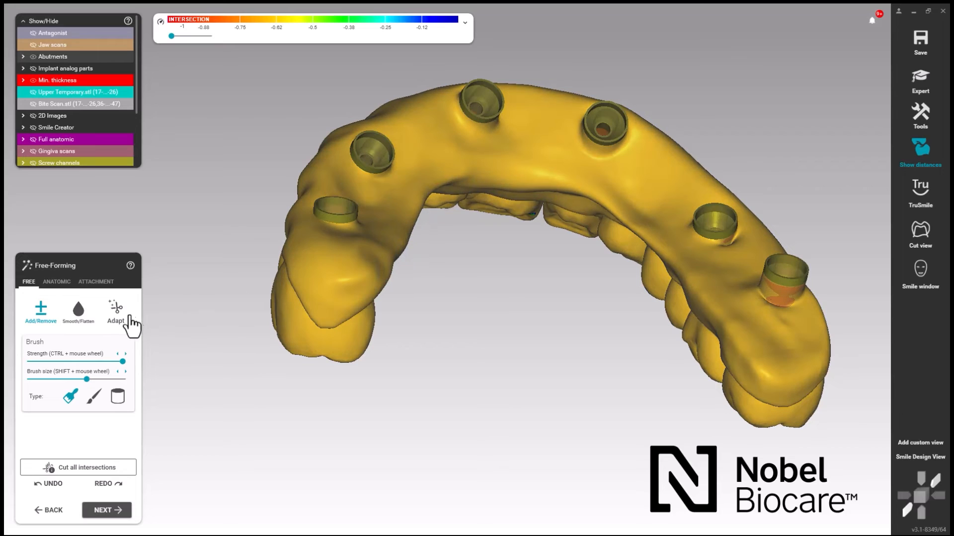
Smooth the underside with a large Smooth/Flatten brush and build up material around the two posterior implants on the patient's right with Add/Remove.
click(109, 379)
right_drag(443, 419, 373, 363)
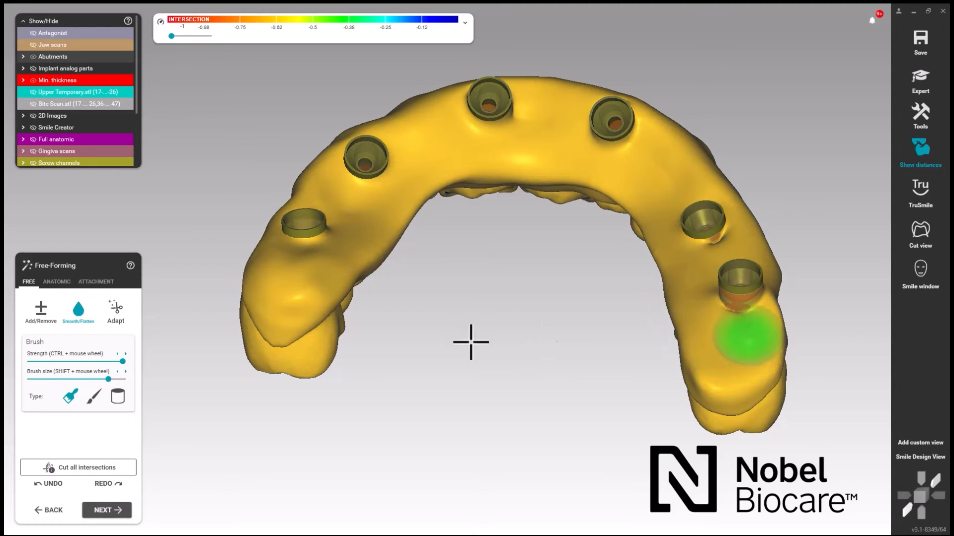
click(41, 312)
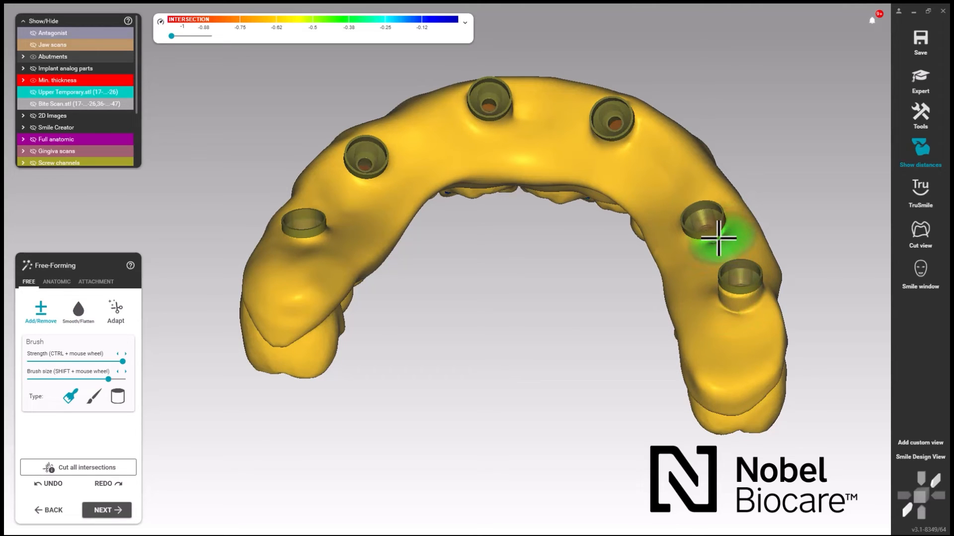
right_drag(556, 94, 555, 138)
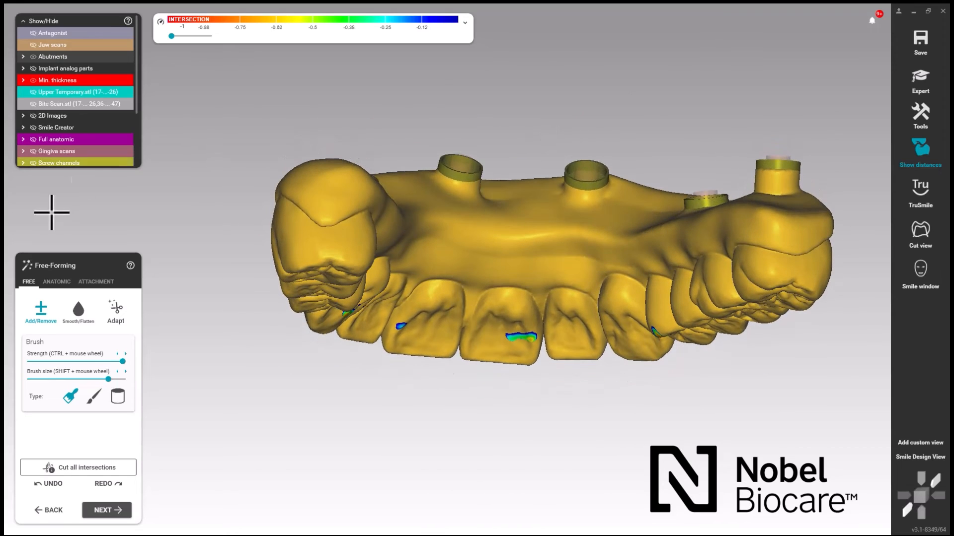
Smooth the palatal surface and posterior ends of the restoration on both sides with the large Smooth/Flatten brush.
click(77, 311)
right_drag(591, 238, 795, 266)
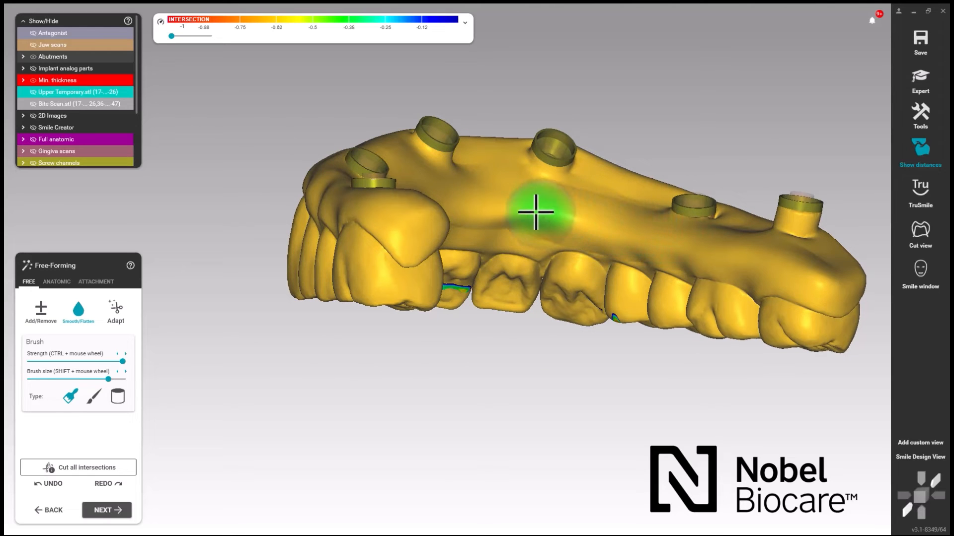
mouse_move(621, 219)
right_down()
mouse_move(533, 233)
mouse_move(550, 238)
right_up()
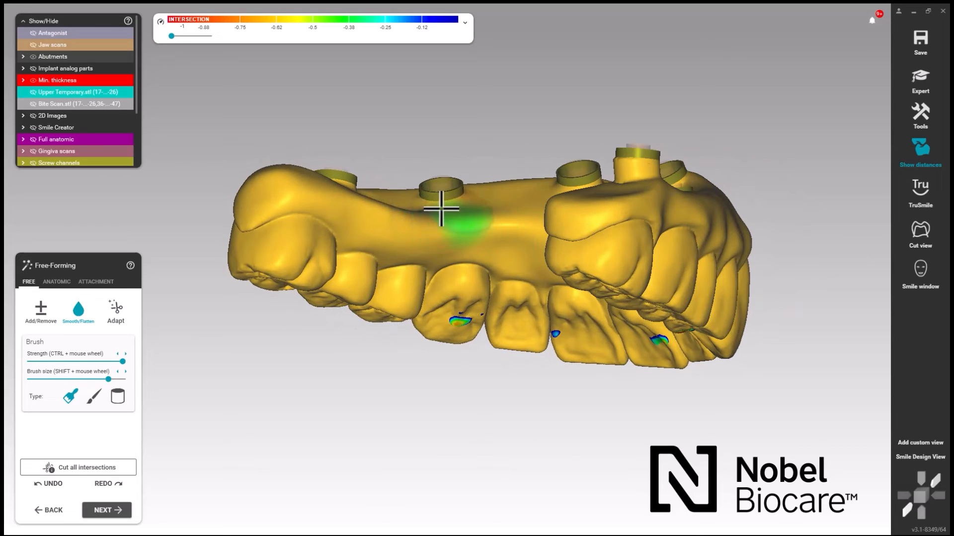
right_drag(392, 213, 439, 202)
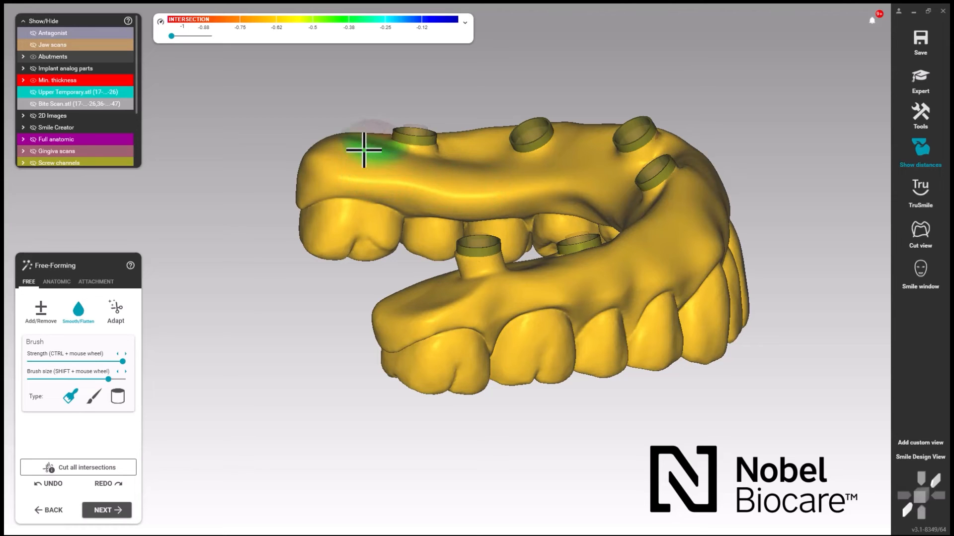
Show the jaw scan again and smooth the palatal surface where it meets the palate.
click(33, 44)
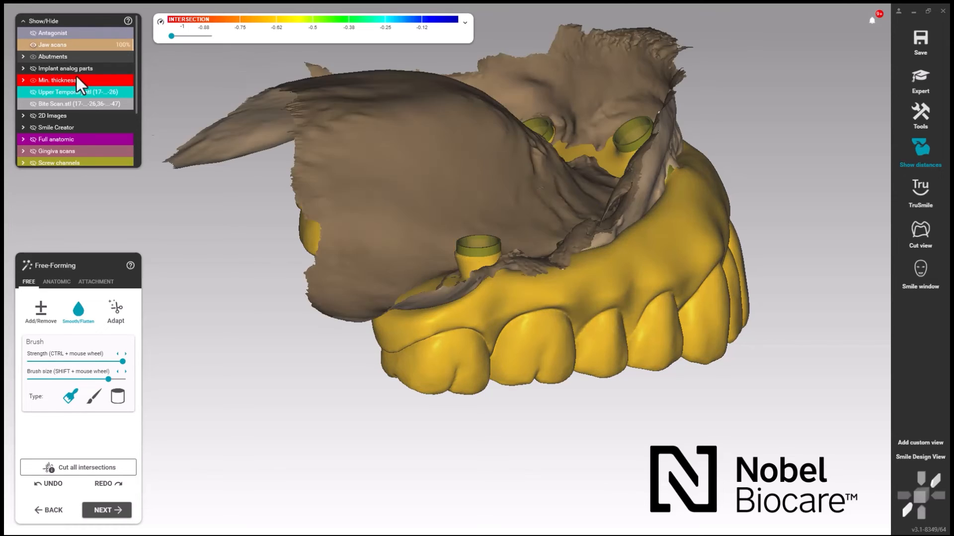
right_drag(331, 213, 328, 214)
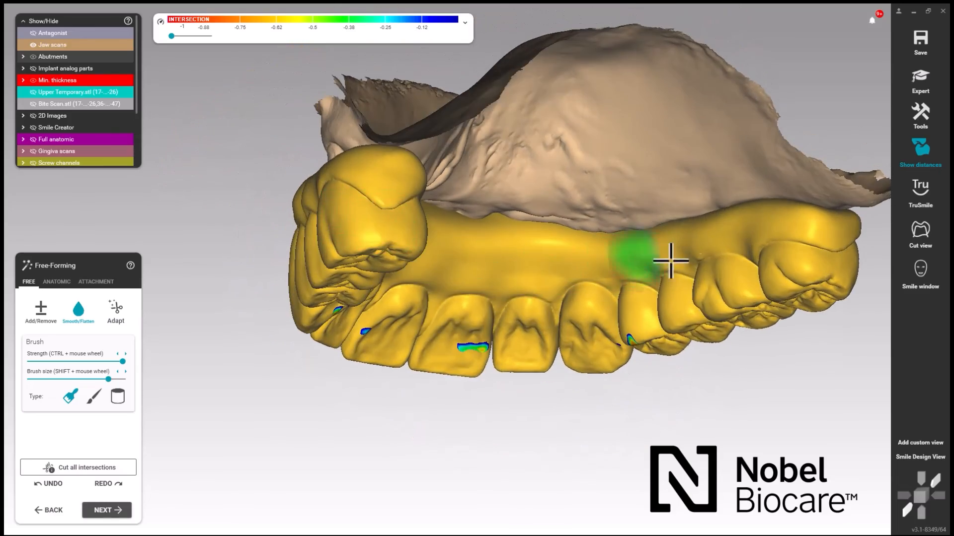
right_drag(694, 233, 672, 356)
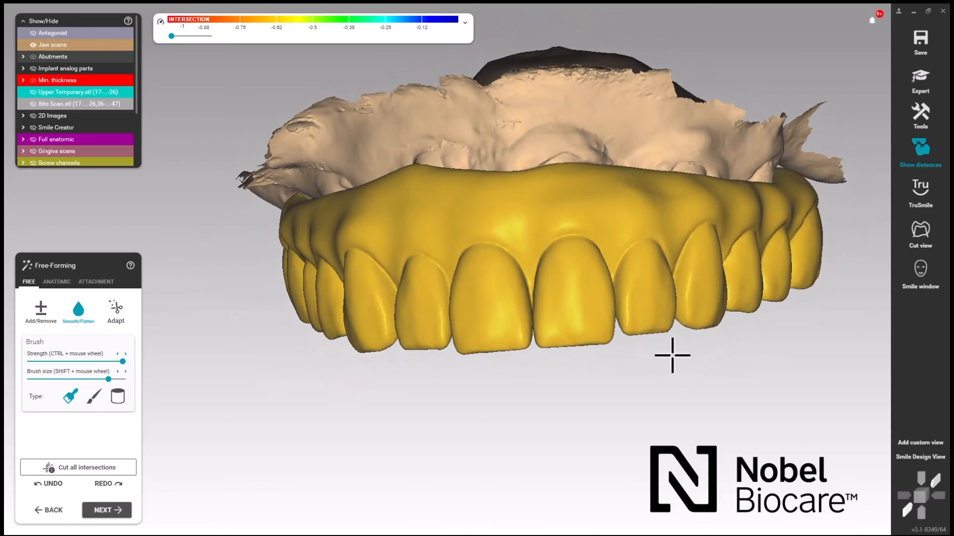
Adapt the restoration to the antagonist's static occlusion with a distance of 0.1 mm.
click(45, 283)
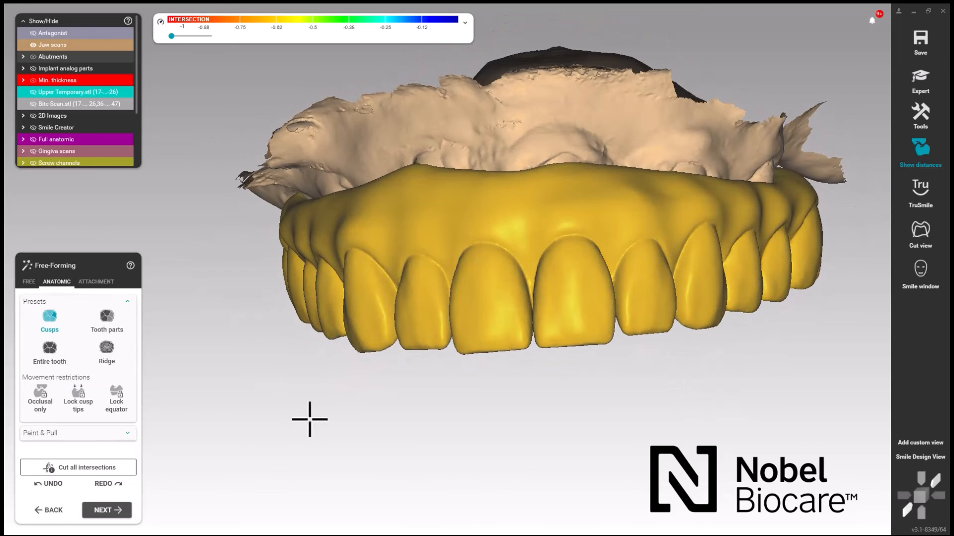
right_drag(353, 423, 440, 387)
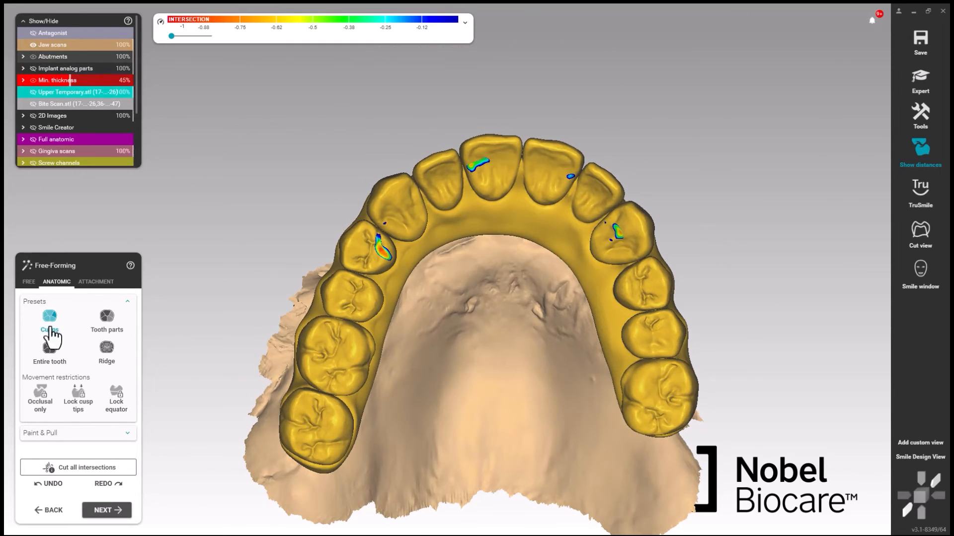
click(29, 281)
click(123, 313)
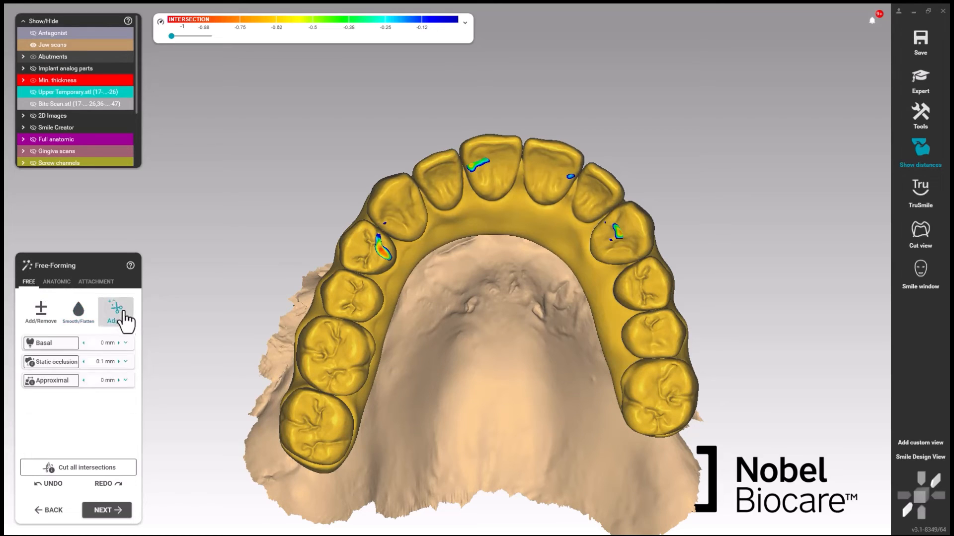
click(52, 364)
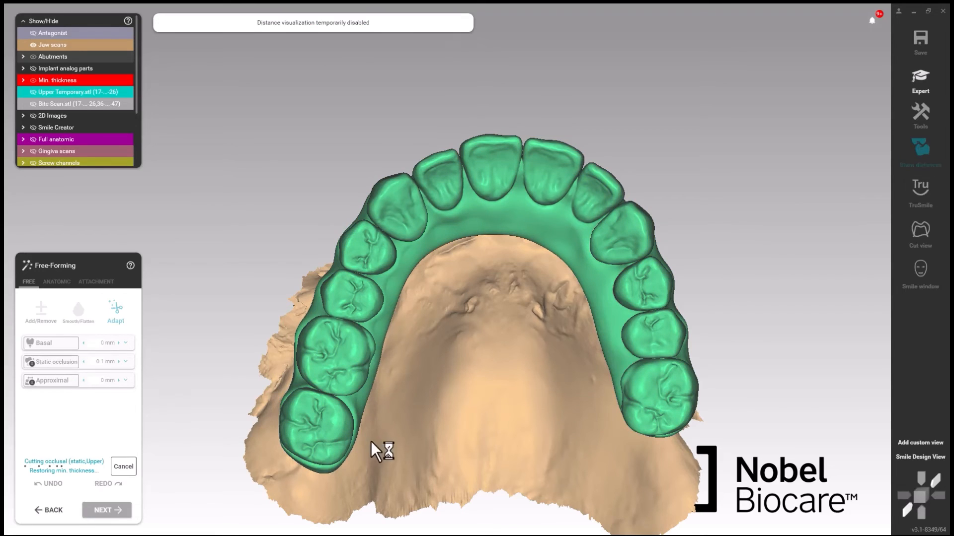
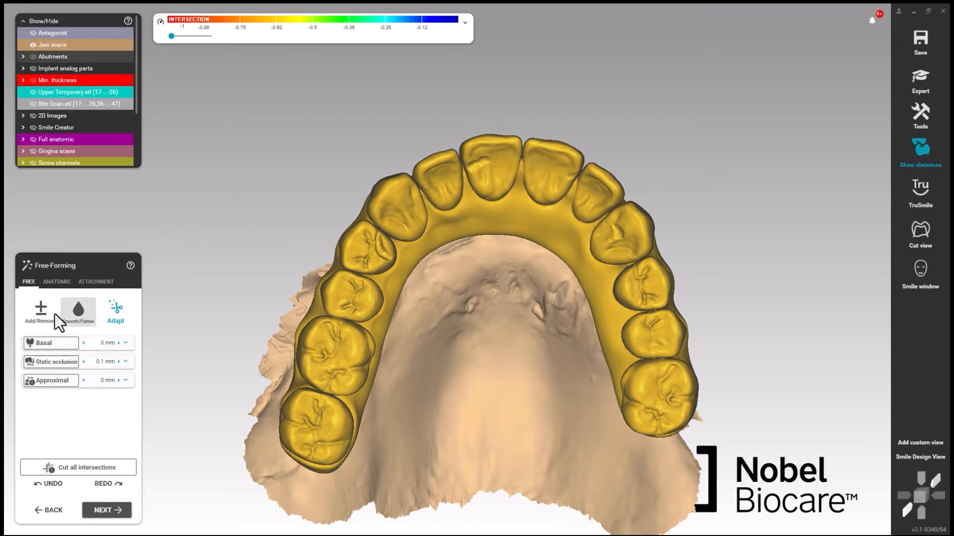
Smooth the occlusion-cut areas on teeth 11, 23 and 14 with a small Smooth/Flatten brush at about half strength.
click(78, 312)
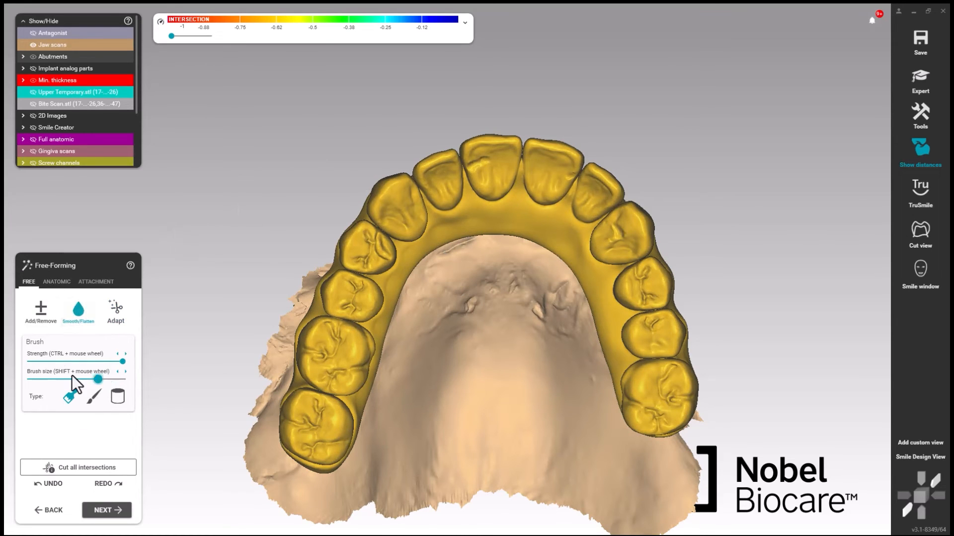
click(76, 362)
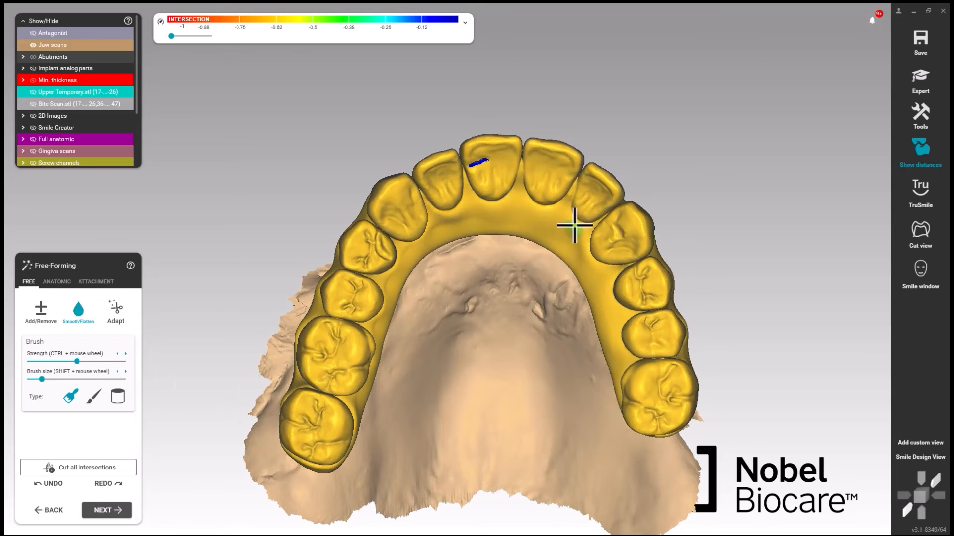
right_drag(574, 225, 600, 232)
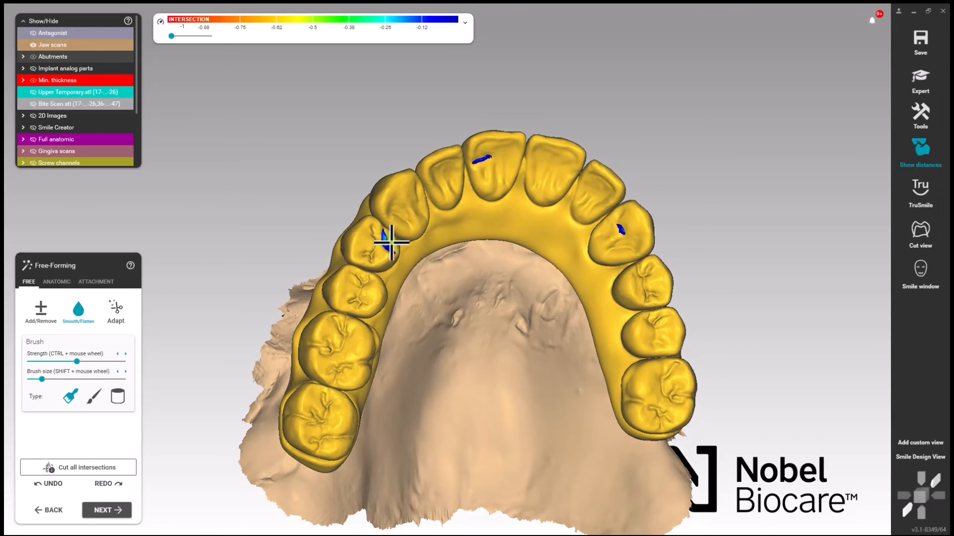
right_drag(446, 269, 473, 316)
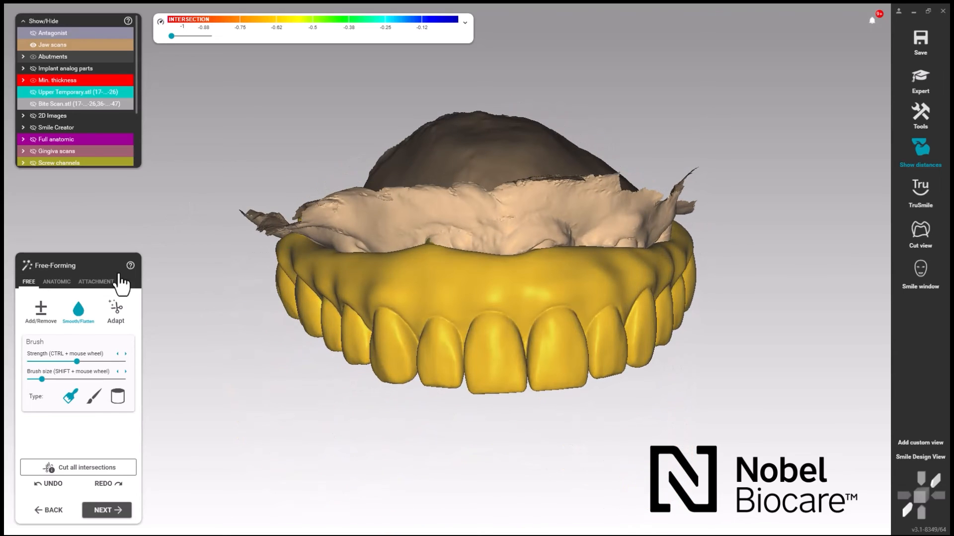
Smooth the incisal edges of the front teeth, including 22 and 23, with a small Smooth/Flatten brush at about half strength.
click(57, 282)
right_drag(394, 362, 479, 411)
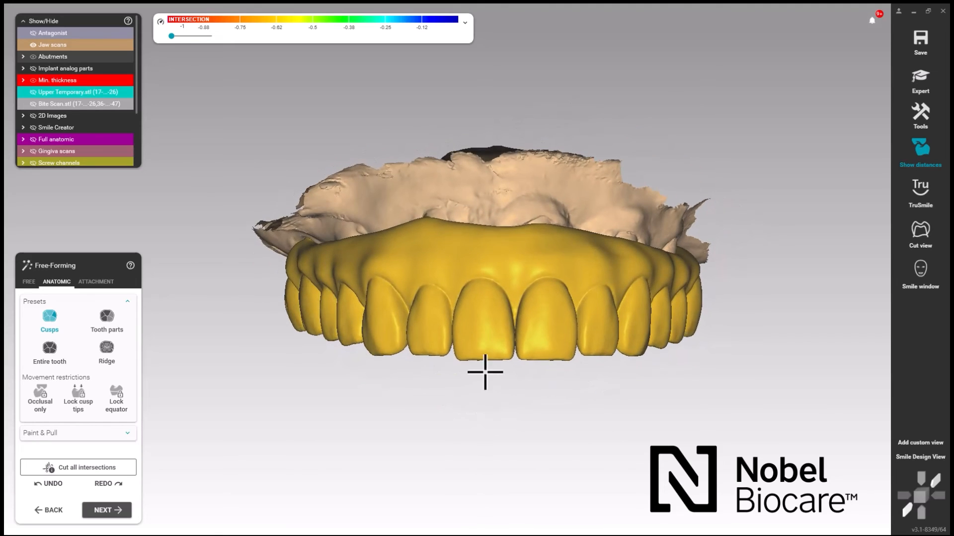
scroll(485, 372, up, 5)
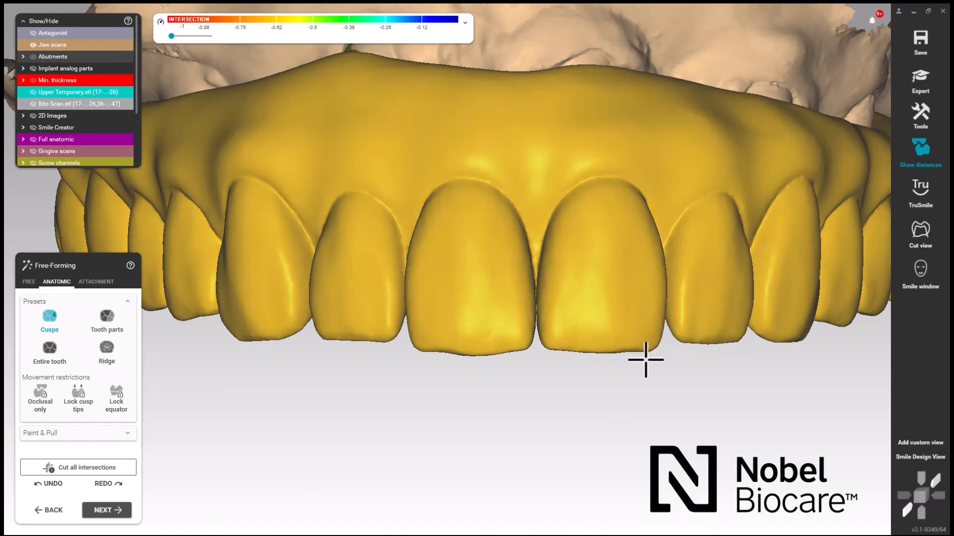
right_drag(646, 360, 671, 357)
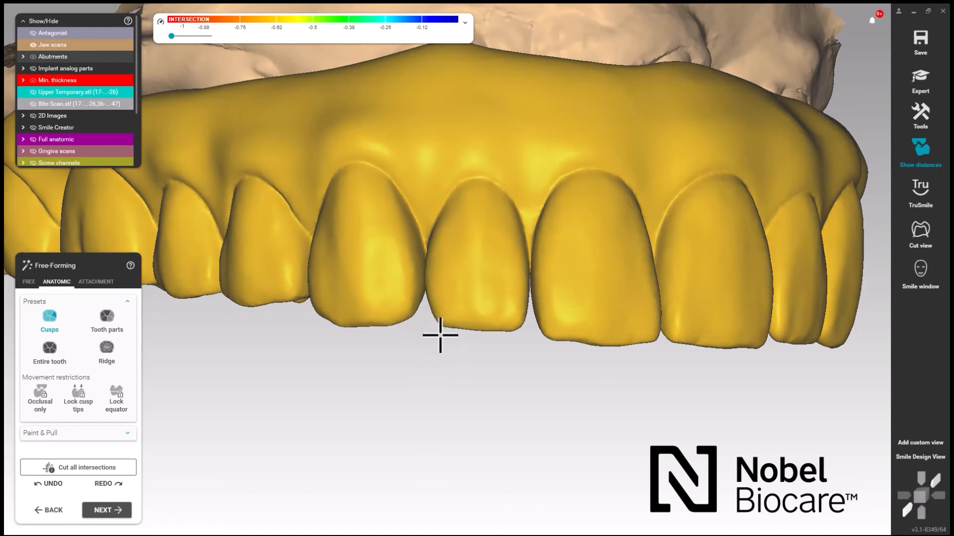
right_drag(439, 336, 440, 339)
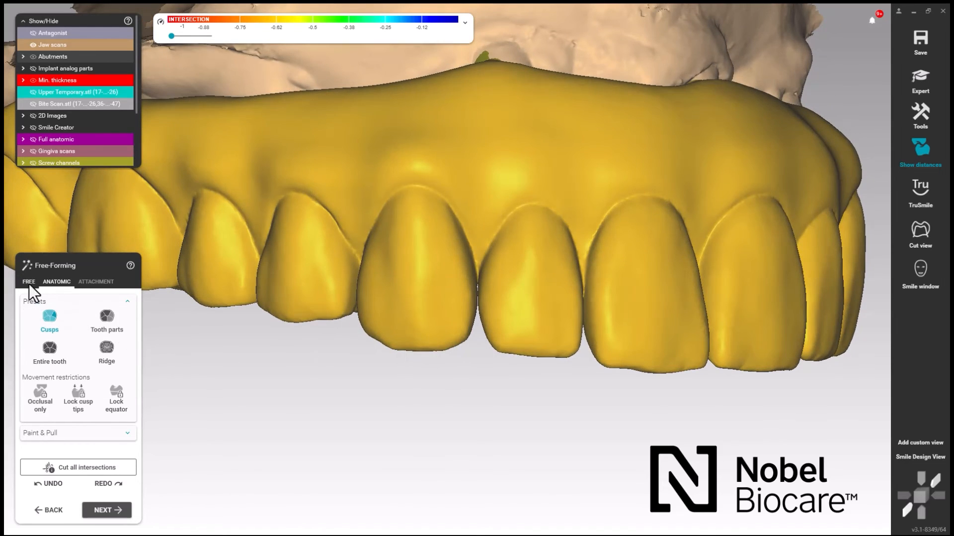
click(29, 282)
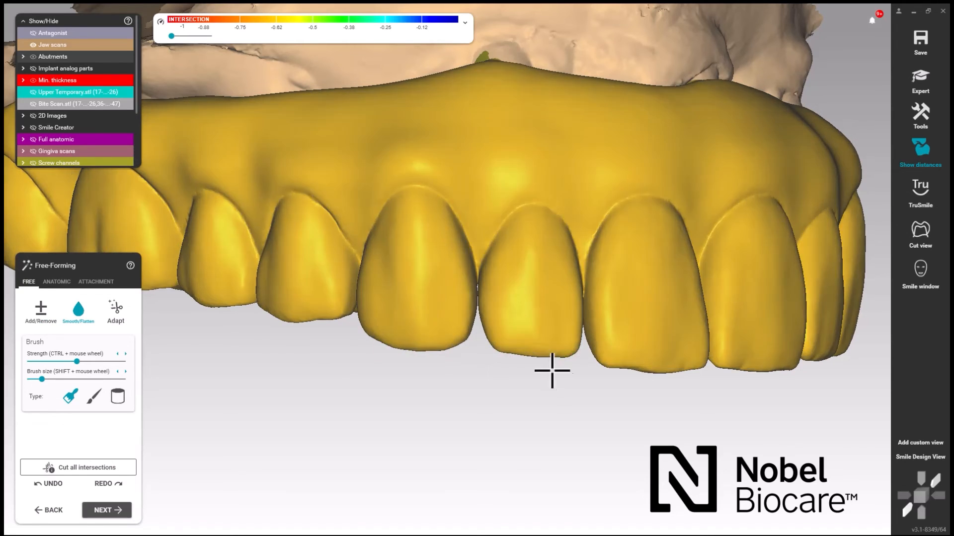
right_drag(552, 371, 441, 375)
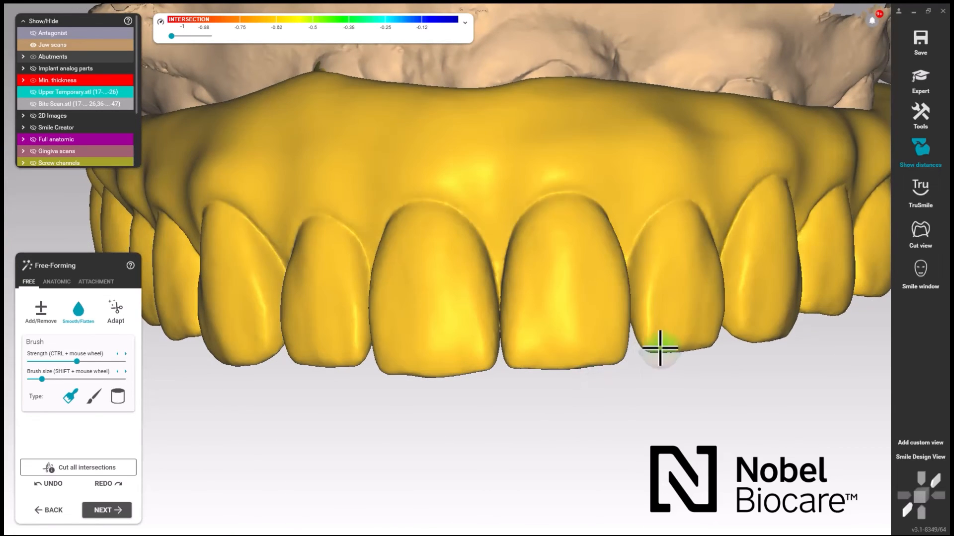
right_drag(659, 348, 522, 343)
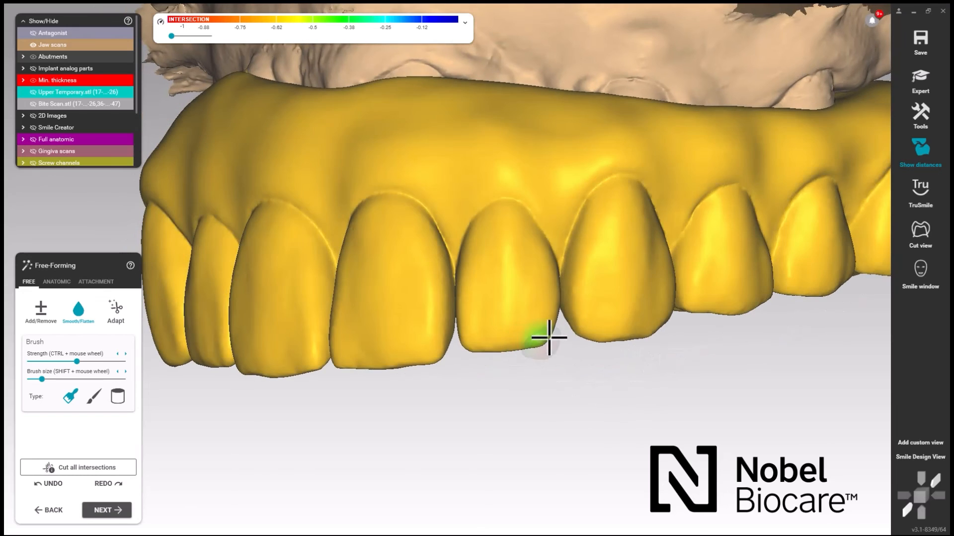
drag(632, 338, 586, 337)
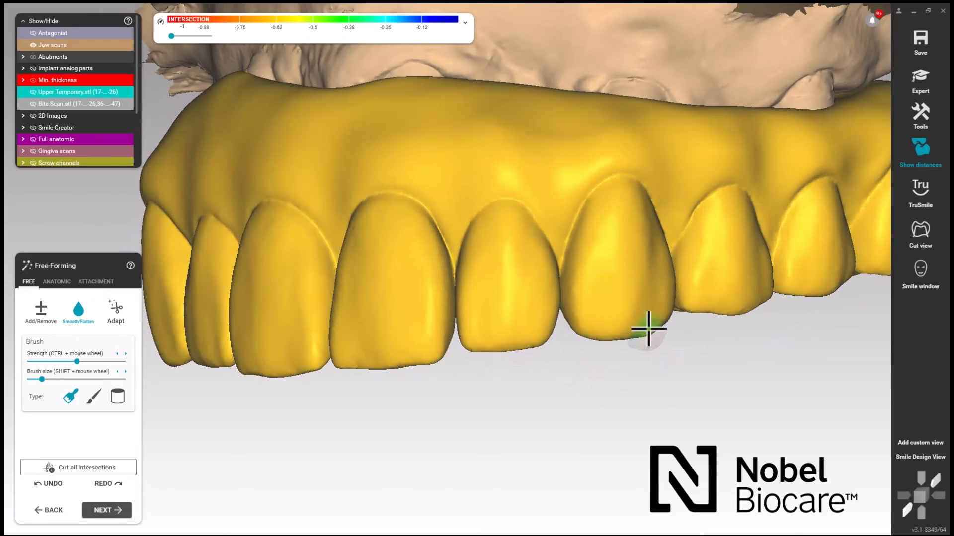
scroll(666, 336, down, 3)
right_drag(666, 336, 670, 341)
right_drag(428, 392, 418, 416)
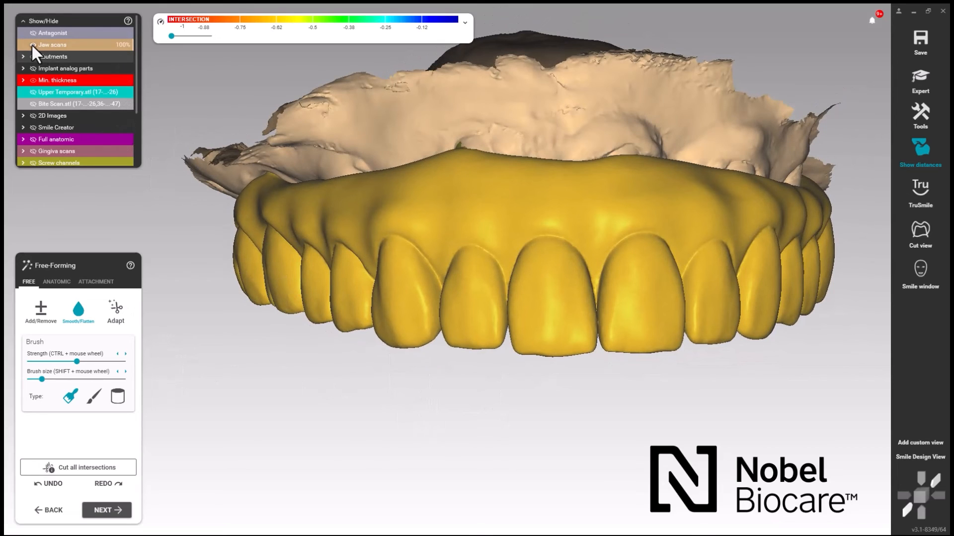
Show the restoration over the patient's face photo in the Smile Design View with TruSmile rendering.
click(921, 458)
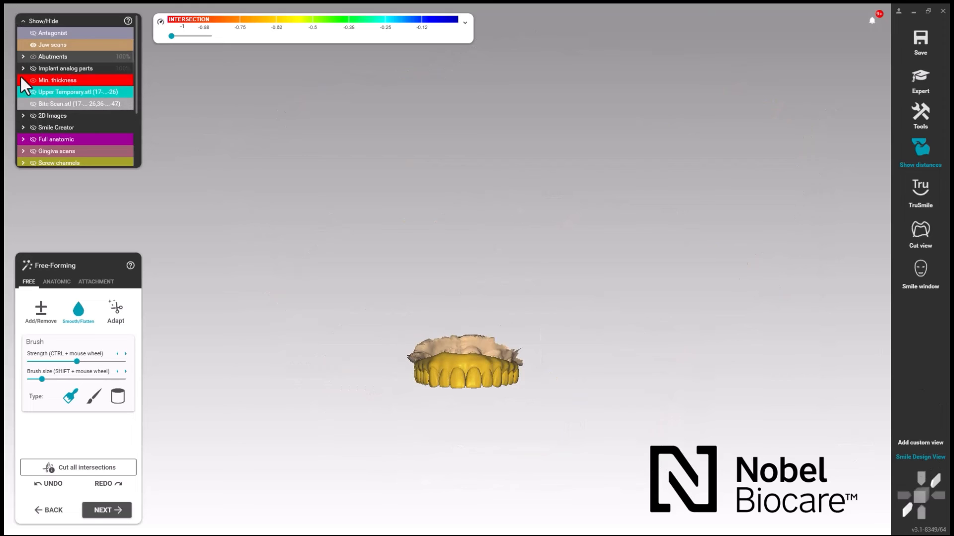
click(33, 114)
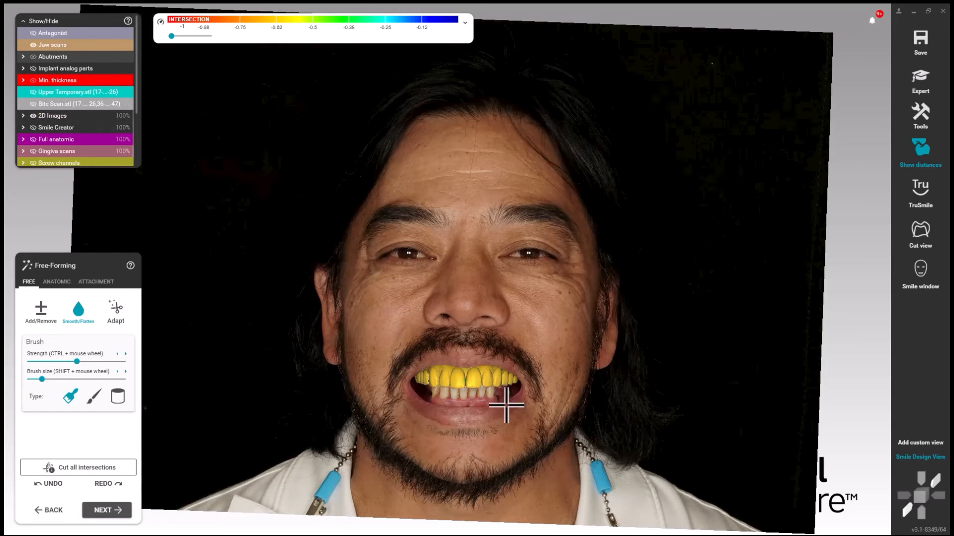
scroll(461, 402, up, 2)
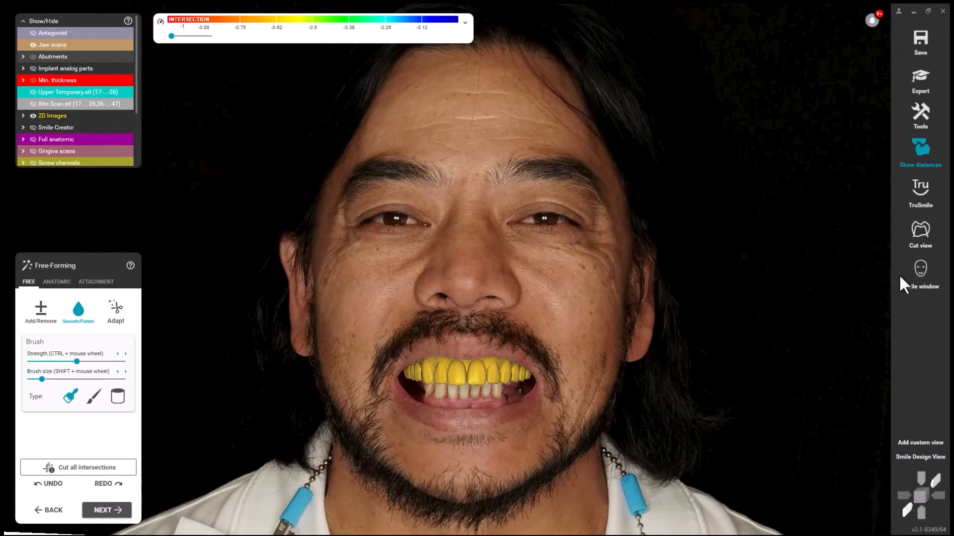
click(920, 189)
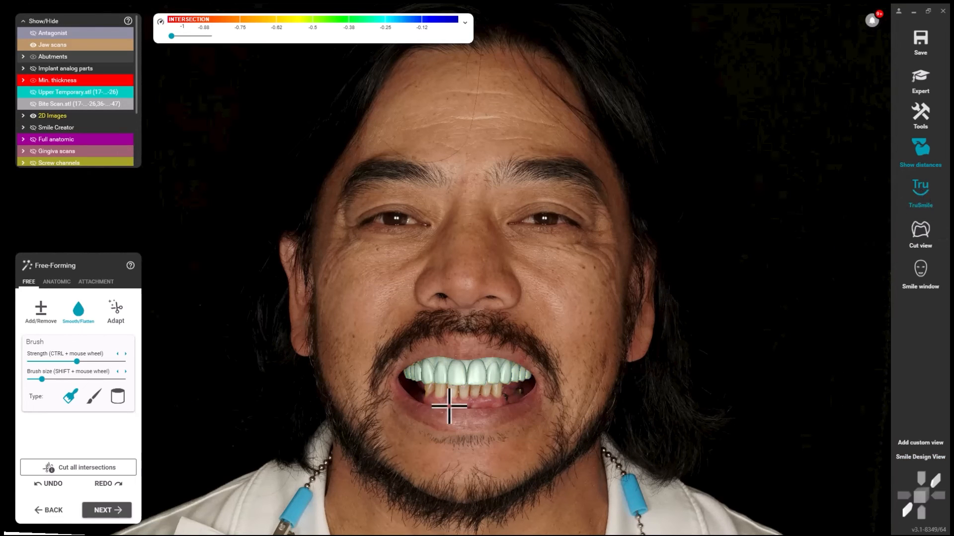
scroll(462, 393, up, 4)
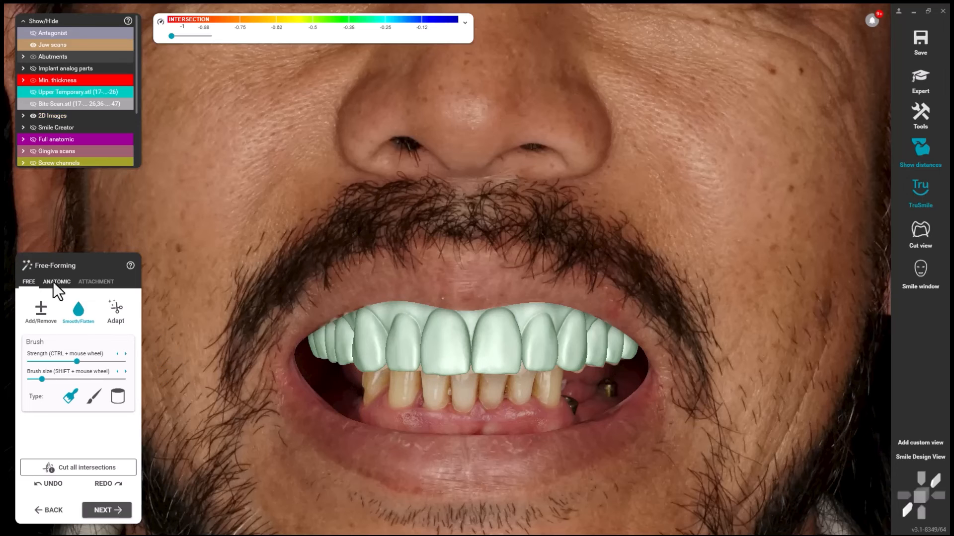
Check the canine and posterior teeth on the patient's right against the smile photo with the anatomic Tooth parts preset.
click(53, 282)
scroll(357, 372, up, 2)
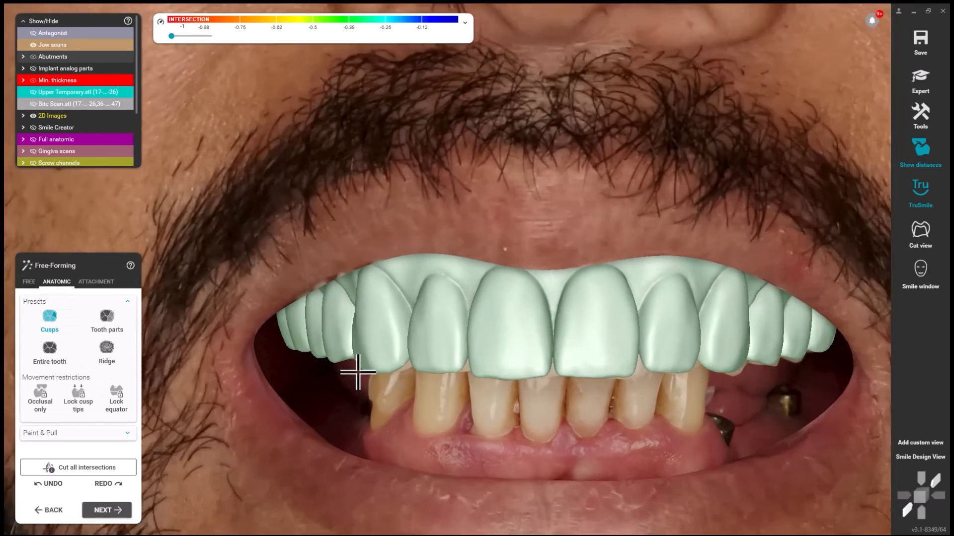
scroll(357, 372, up, 1)
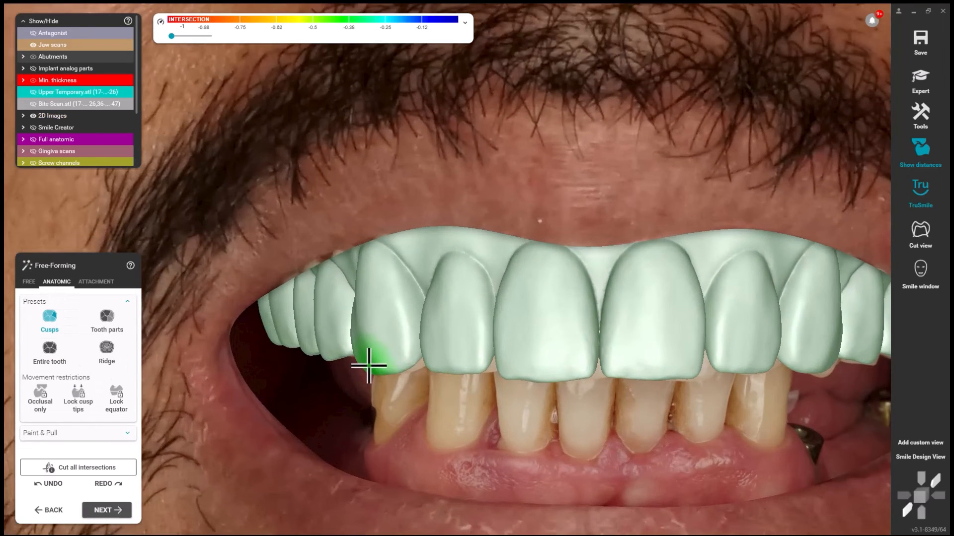
click(107, 317)
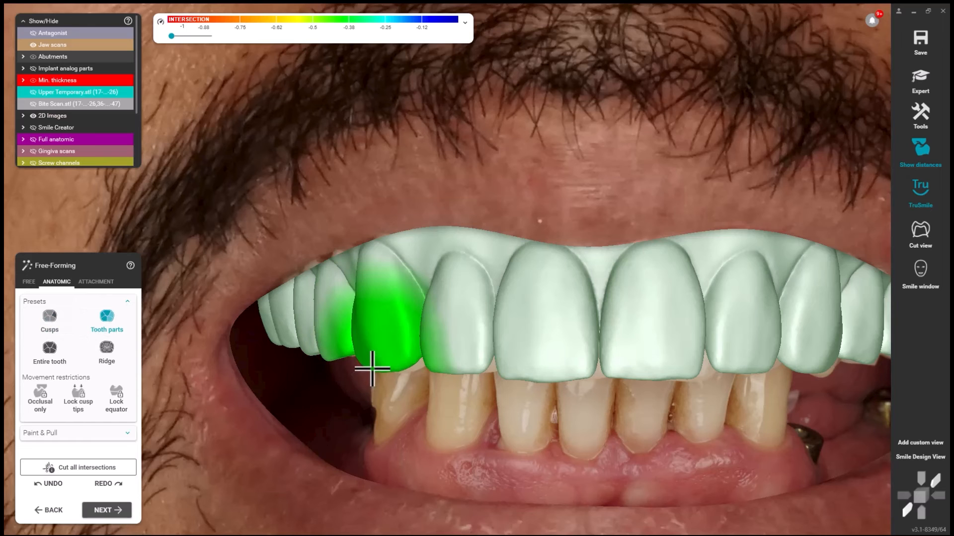
scroll(531, 442, down, 5)
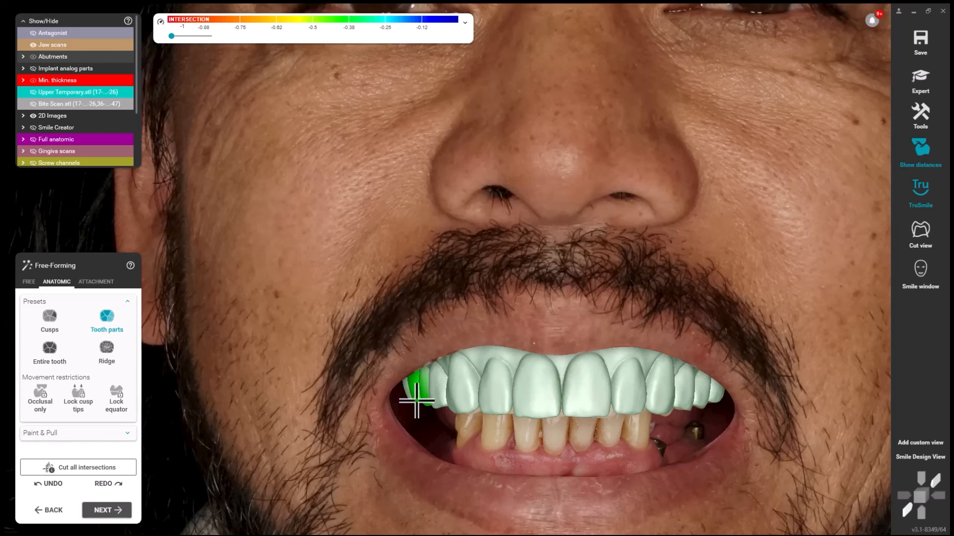
scroll(653, 394, down, 6)
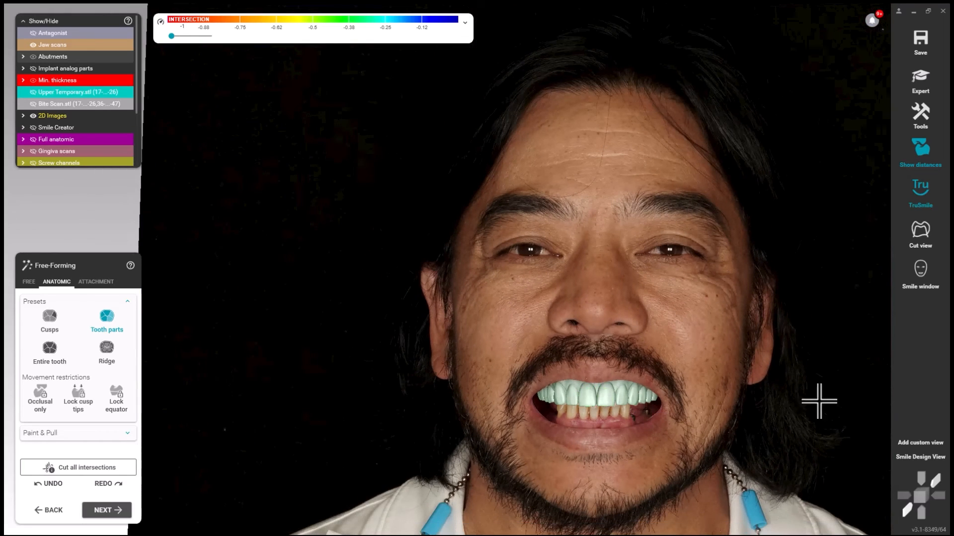
middle_drag(826, 389, 710, 347)
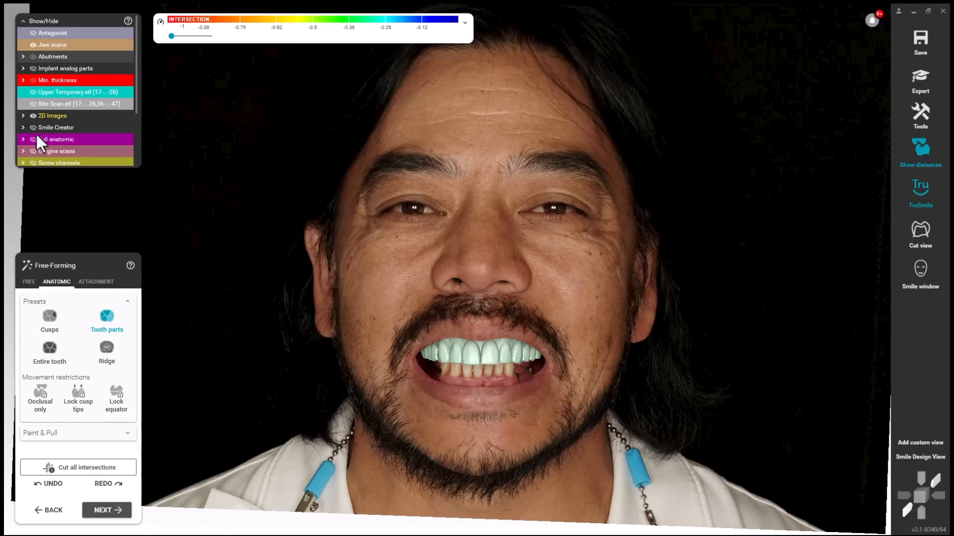
Hide the 2D images and examine the intersection areas on the restoration's occlusal side.
click(33, 115)
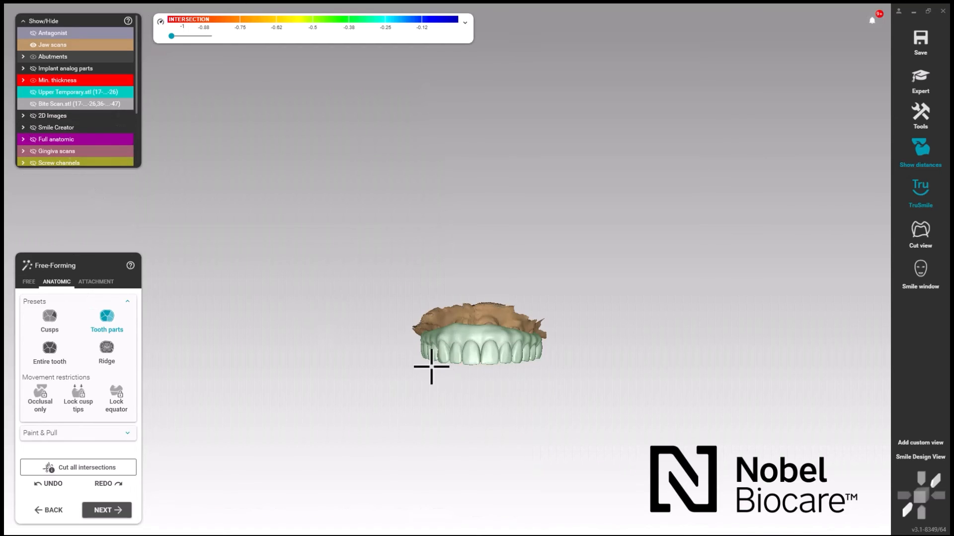
right_drag(431, 367, 420, 355)
scroll(432, 337, up, 5)
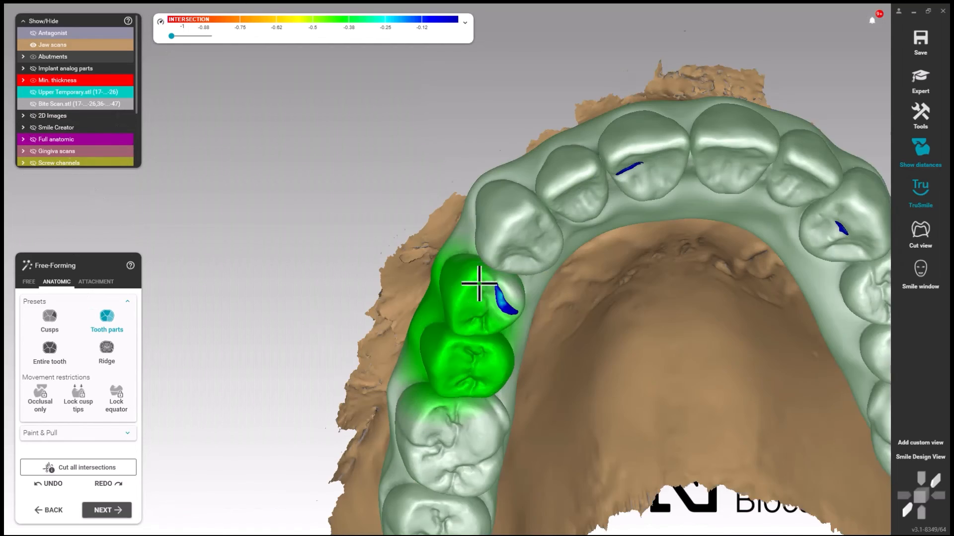
scroll(553, 356, down, 2)
scroll(554, 348, up, 4)
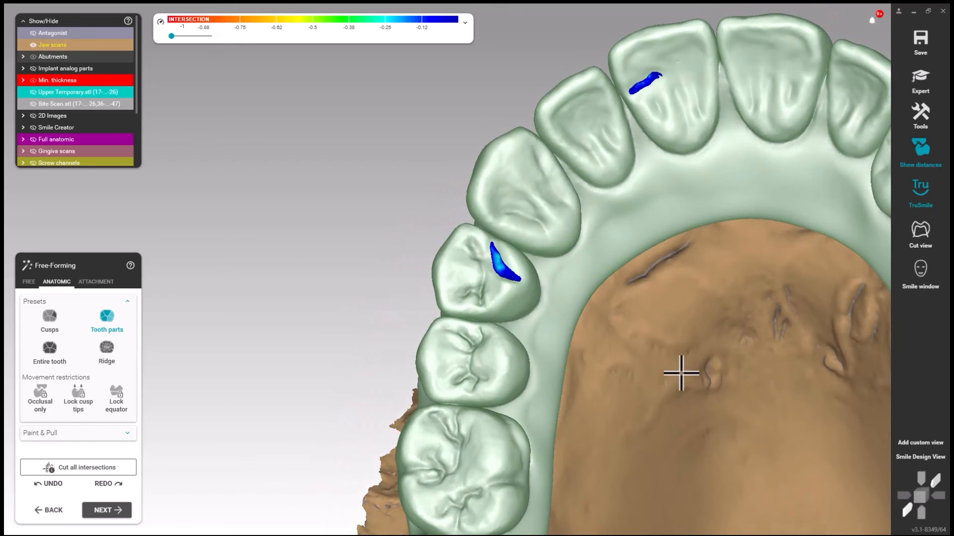
scroll(680, 372, down, 5)
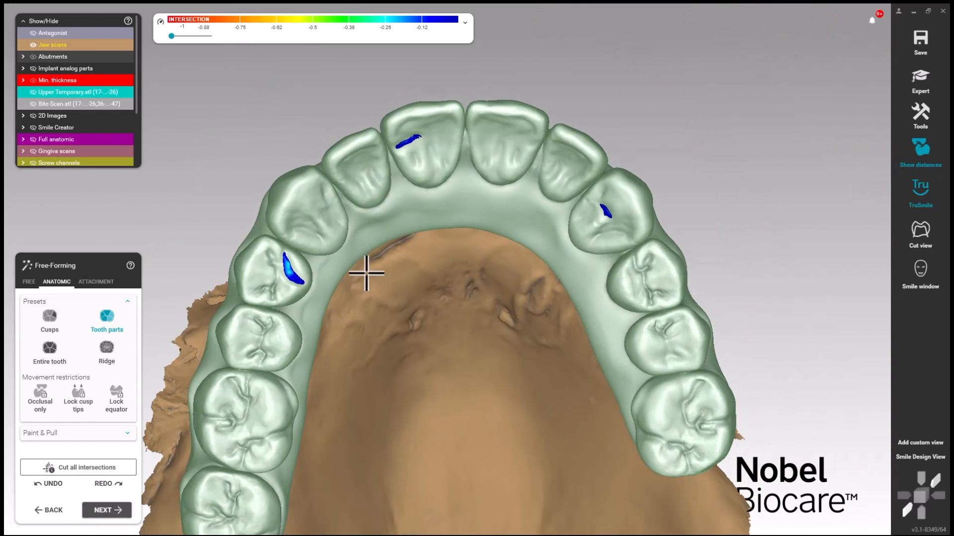
Display the antagonist in place of the jaw scan and reshape the palatal area between teeth 21 and 22 with the anatomic Cusps preset.
click(32, 44)
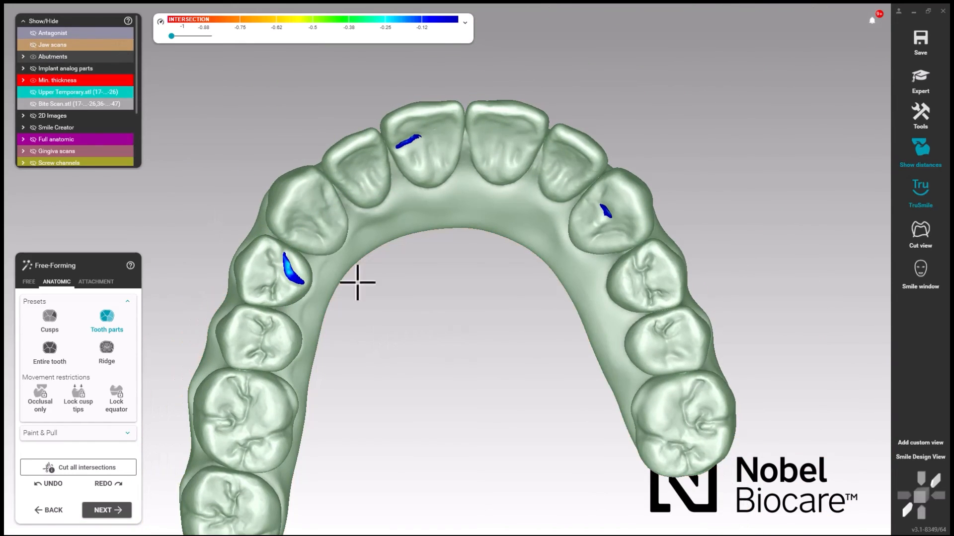
click(33, 33)
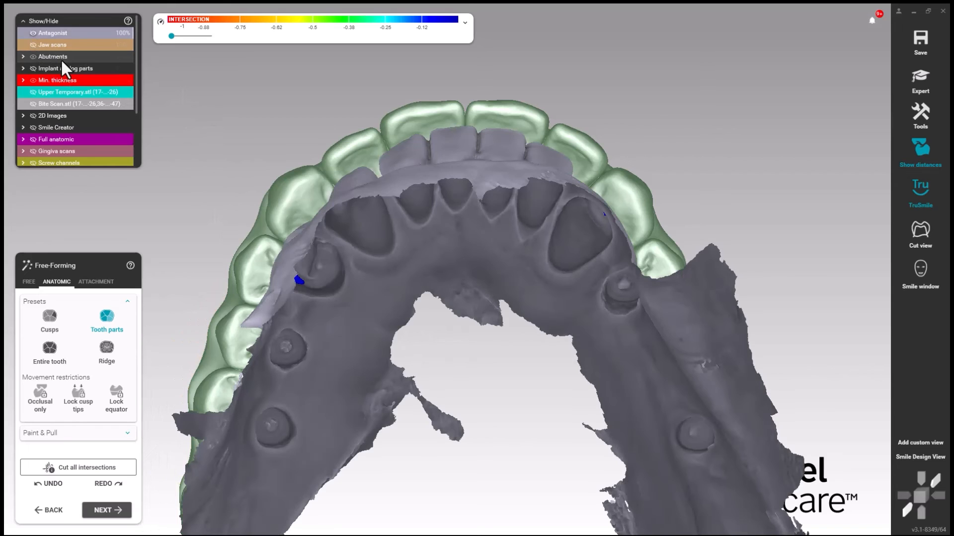
mouse_move(475, 276)
right_down()
mouse_move(477, 264)
mouse_move(473, 272)
right_up()
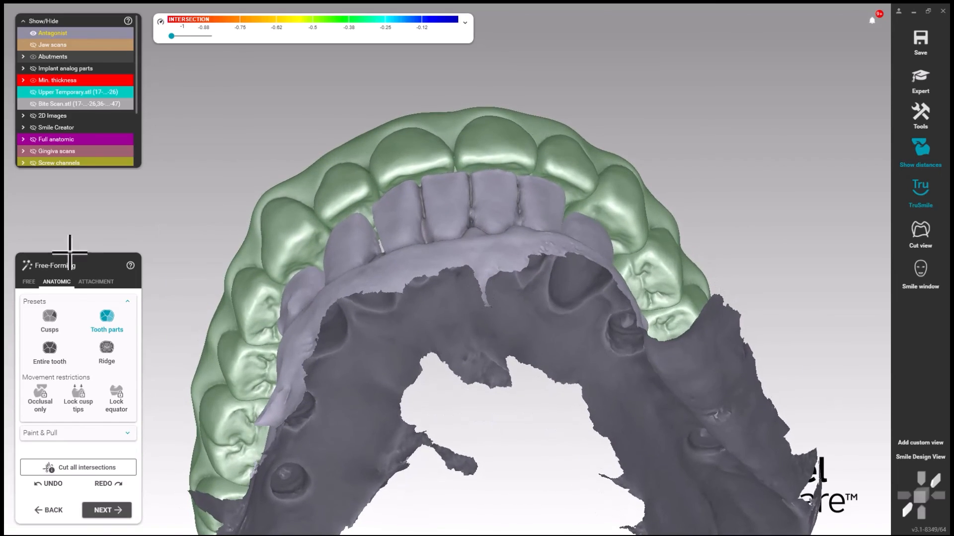
click(58, 330)
scroll(494, 183, up, 5)
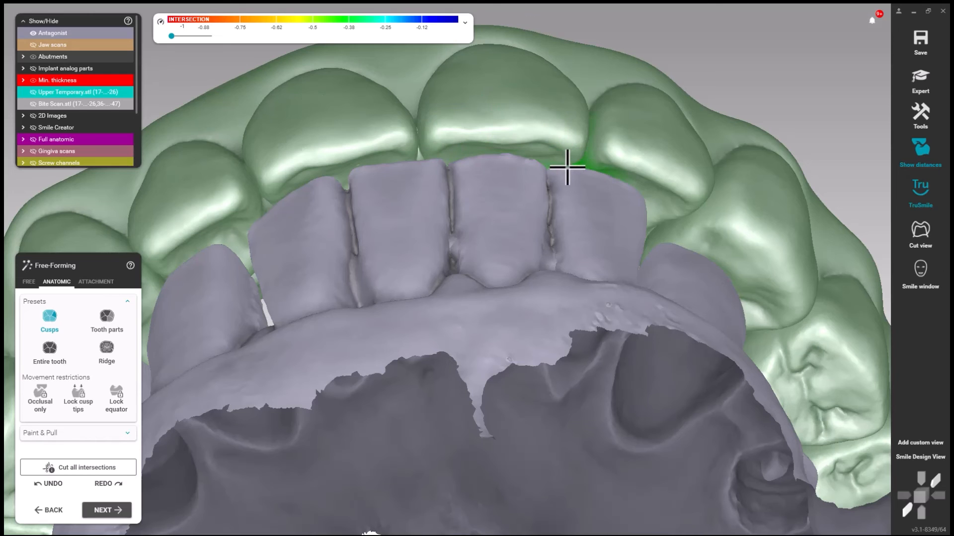
right_drag(568, 167, 558, 225)
scroll(562, 210, up, 3)
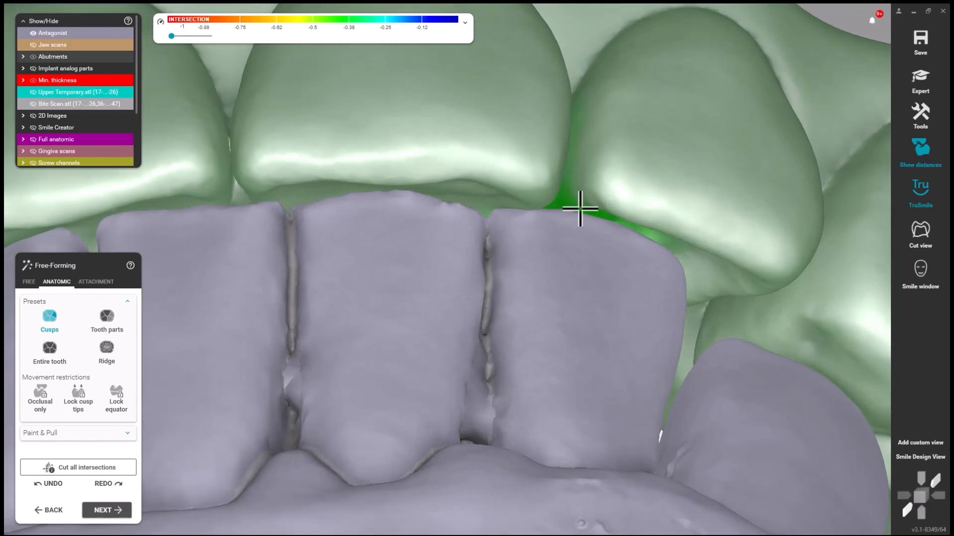
click(36, 34)
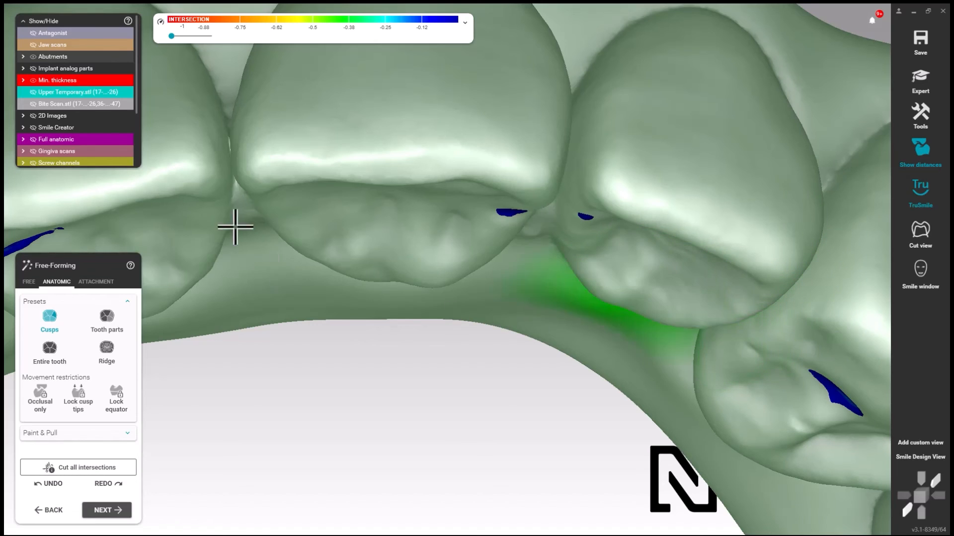
click(34, 33)
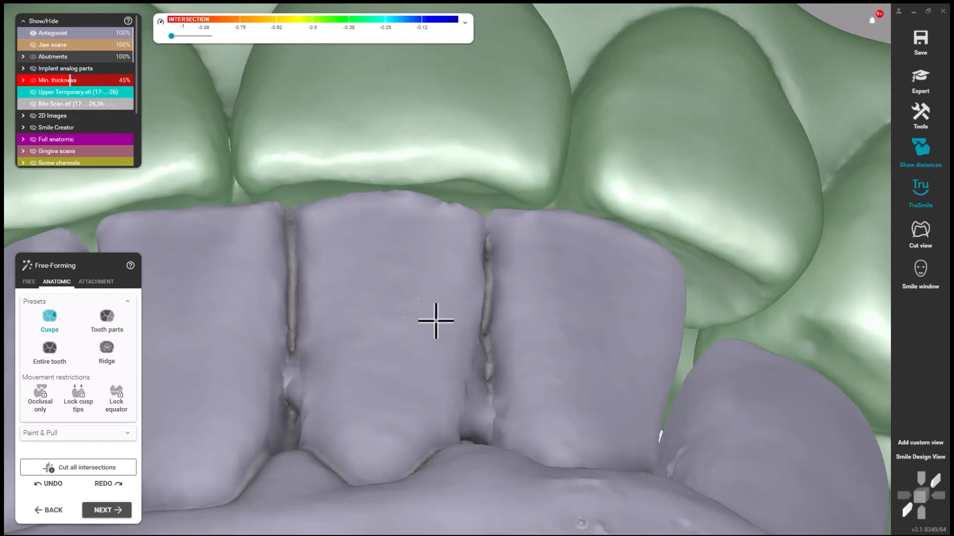
Inspect how the front teeth meet the antagonist towards the patient's right side, and show the jaw scan in place of the antagonist.
scroll(469, 325, up, 3)
right_drag(470, 325, 470, 326)
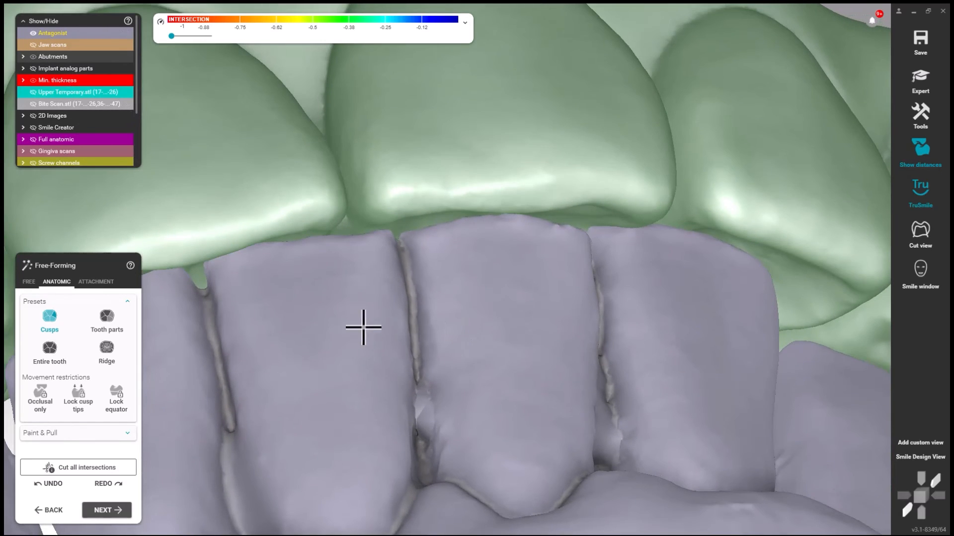
middle_drag(363, 327, 602, 298)
right_drag(416, 304, 419, 306)
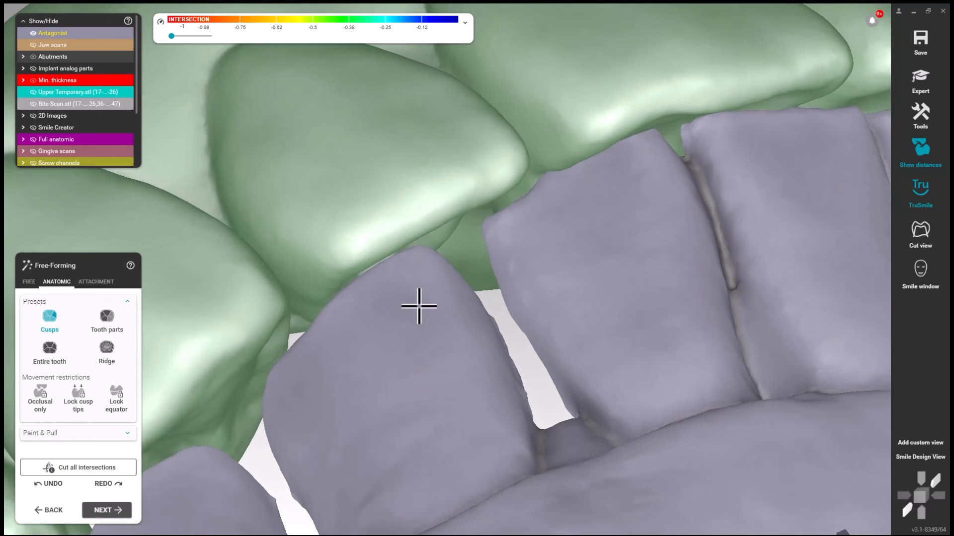
click(34, 45)
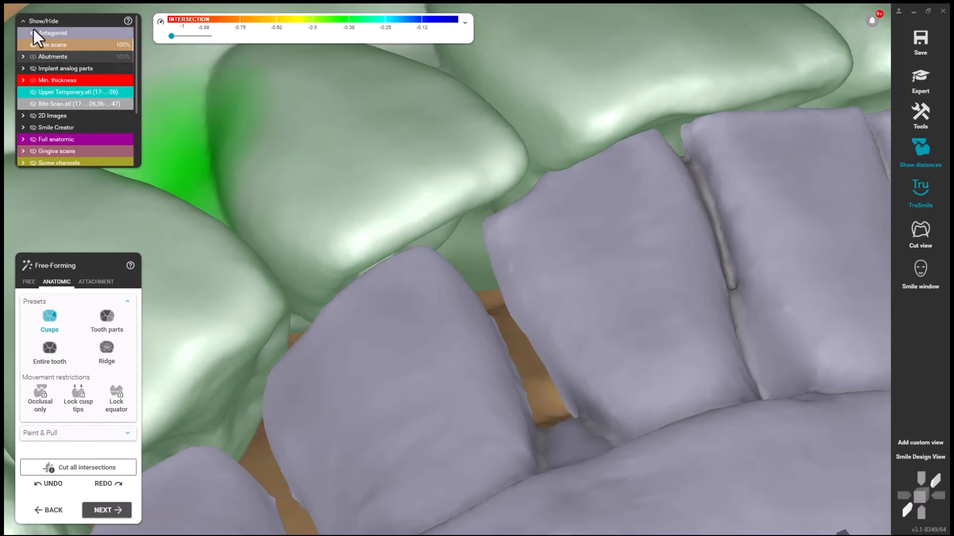
click(33, 33)
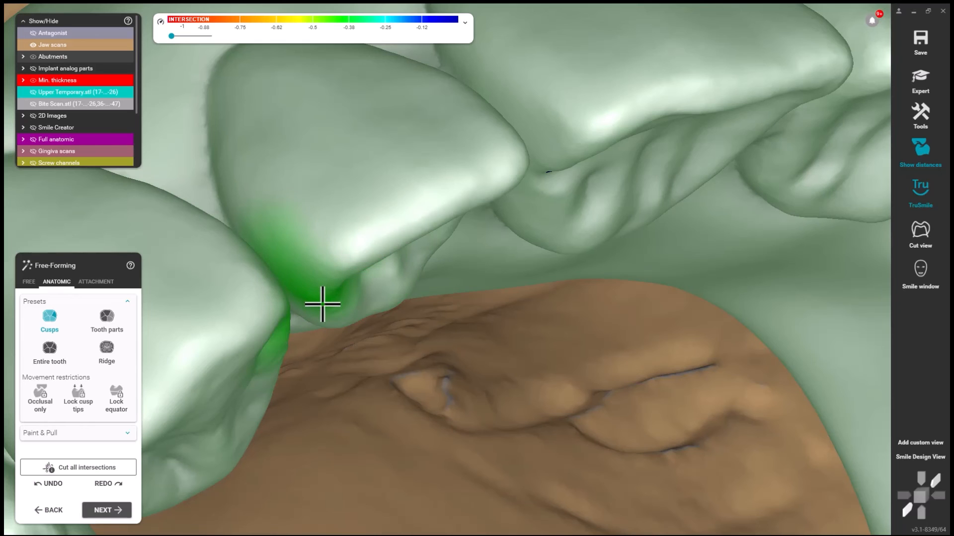
Reshape the palatal cusp area of tooth 14 with the anatomic Cusps preset to reduce its intersection with the antagonist.
right_drag(337, 313, 371, 204)
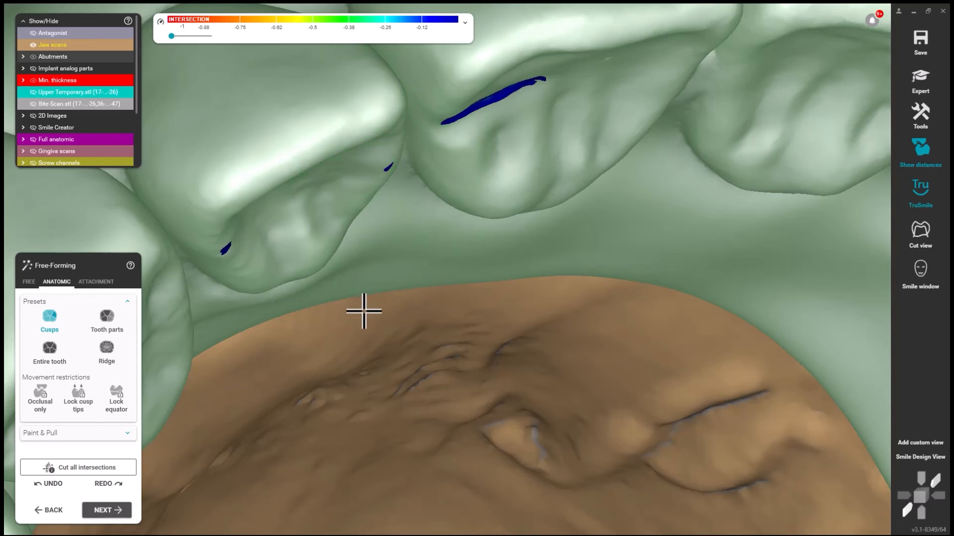
scroll(377, 316, down, 3)
right_drag(423, 370, 348, 353)
middle_drag(497, 385, 549, 383)
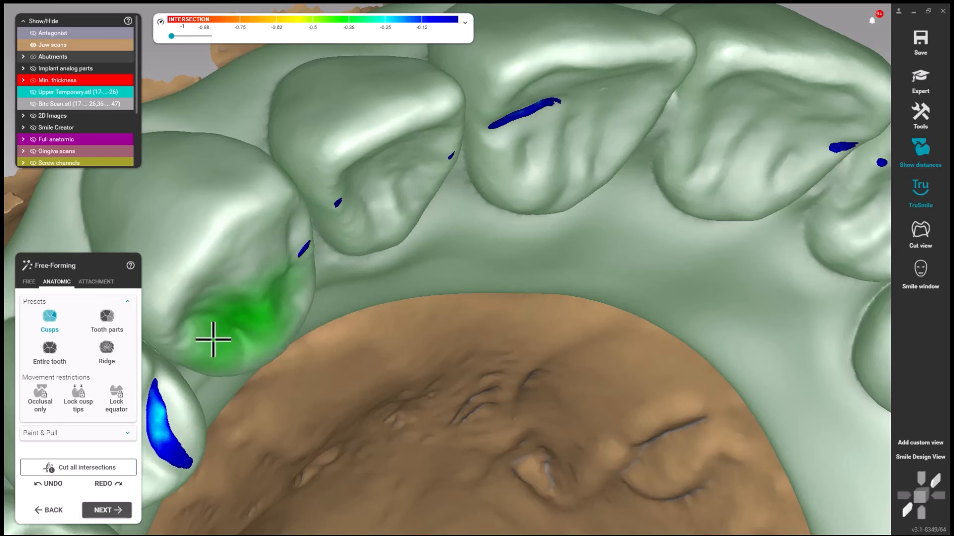
scroll(356, 420, down, 3)
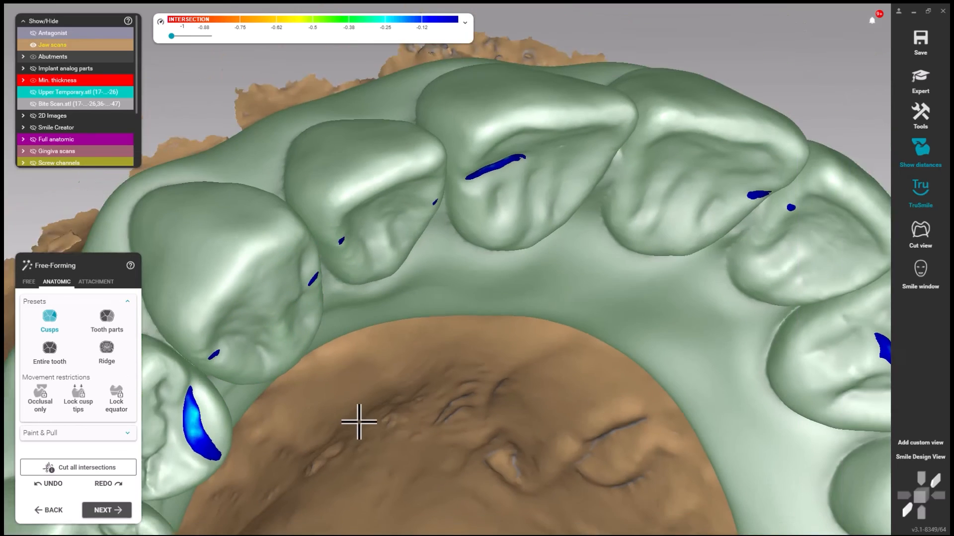
right_drag(323, 415, 280, 377)
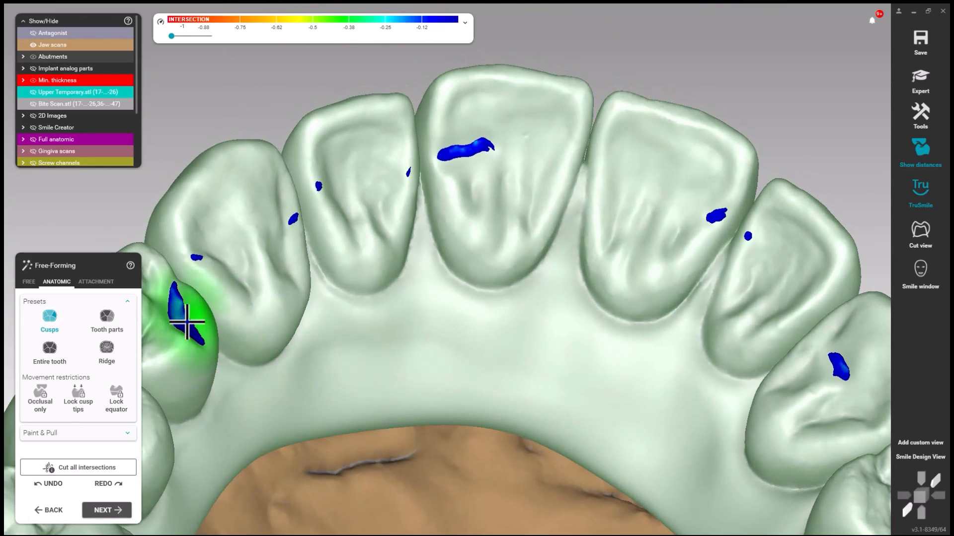
scroll(183, 314, up, 3)
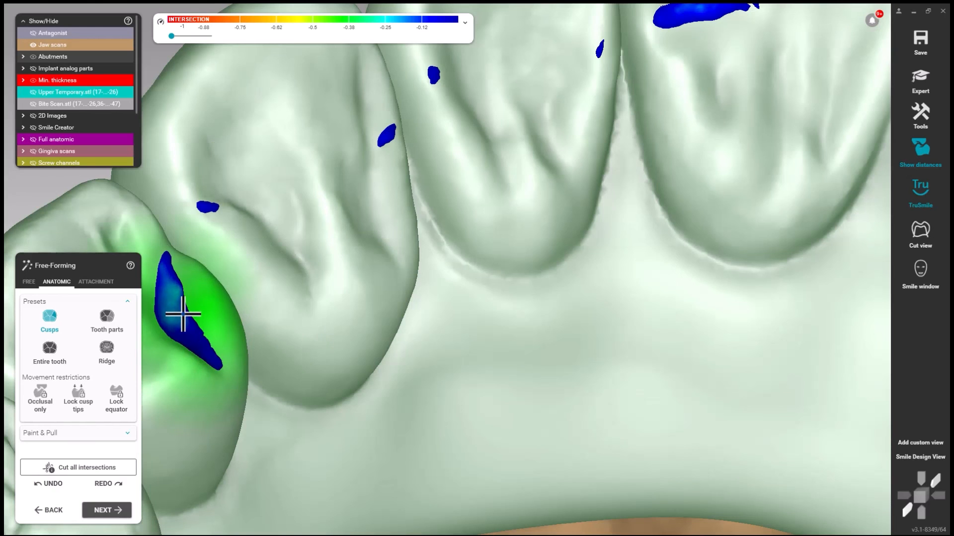
drag(184, 314, 186, 324)
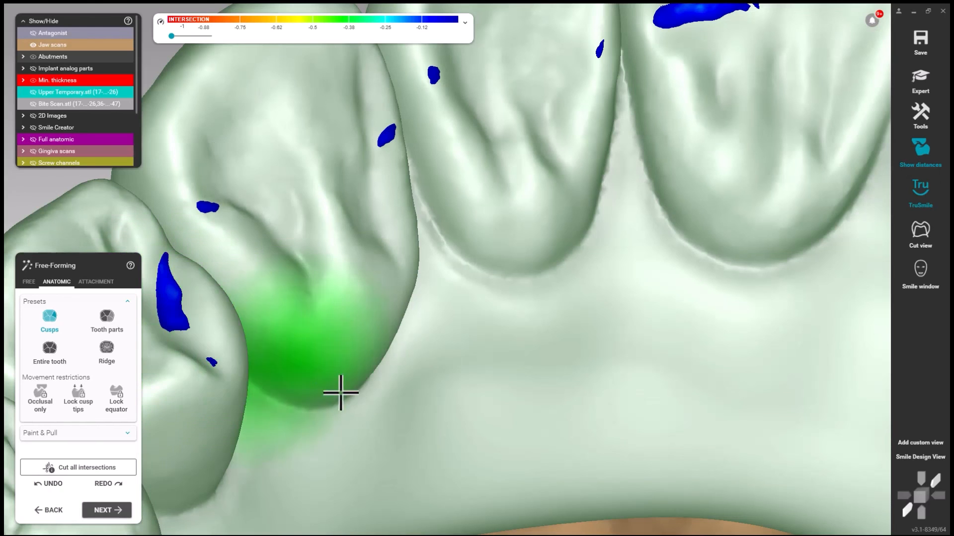
scroll(358, 394, down, 5)
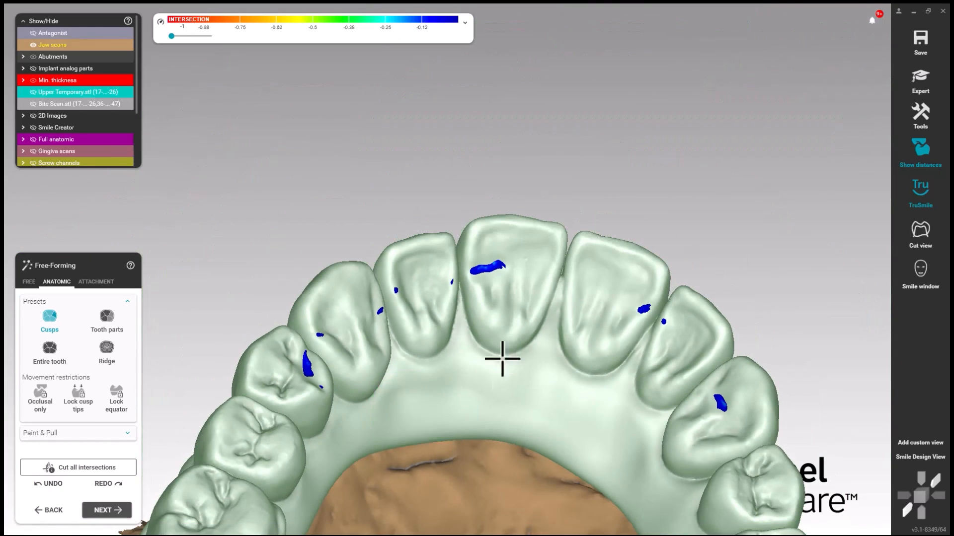
Display the antagonist briefly to check how it meets the front teeth, and hide it again.
right_drag(547, 315, 553, 335)
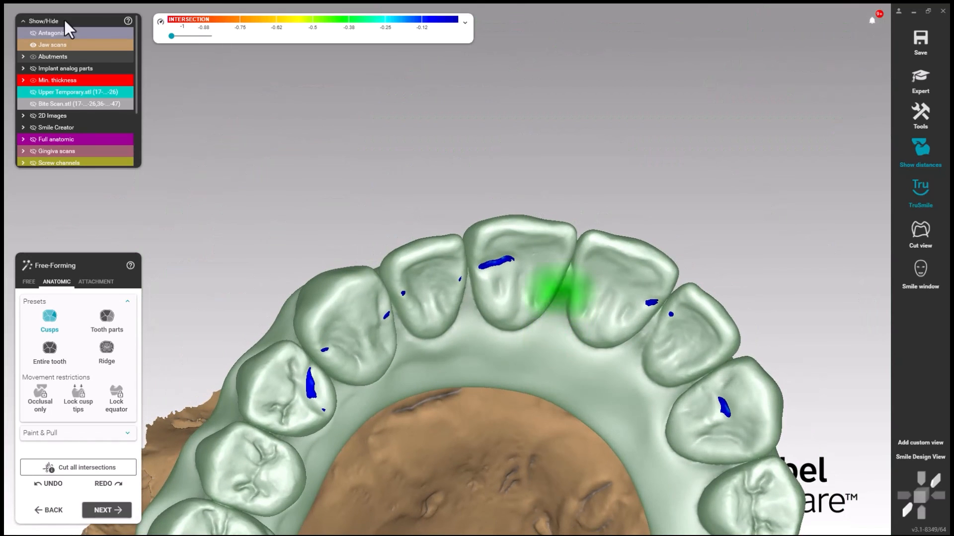
click(31, 45)
click(32, 45)
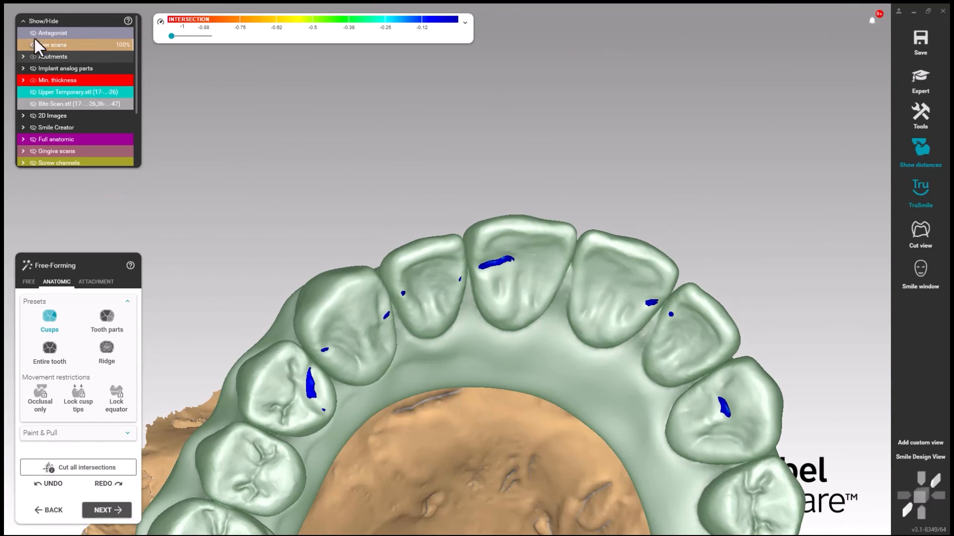
click(33, 34)
right_drag(442, 243, 452, 247)
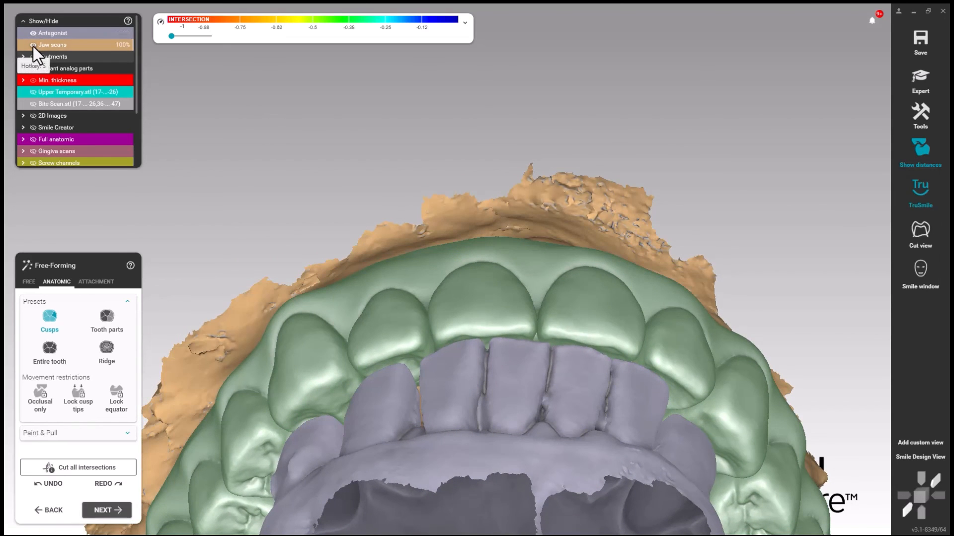
click(33, 34)
Refine the palatal contact areas of central incisors 11 and 21 with the anatomic Cusps preset.
scroll(566, 352, up, 1)
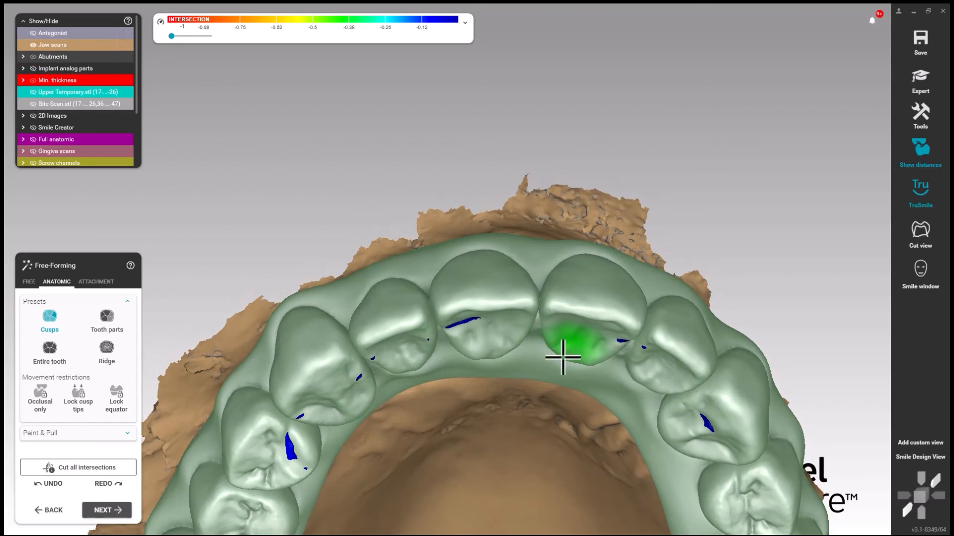
scroll(556, 332, up, 3)
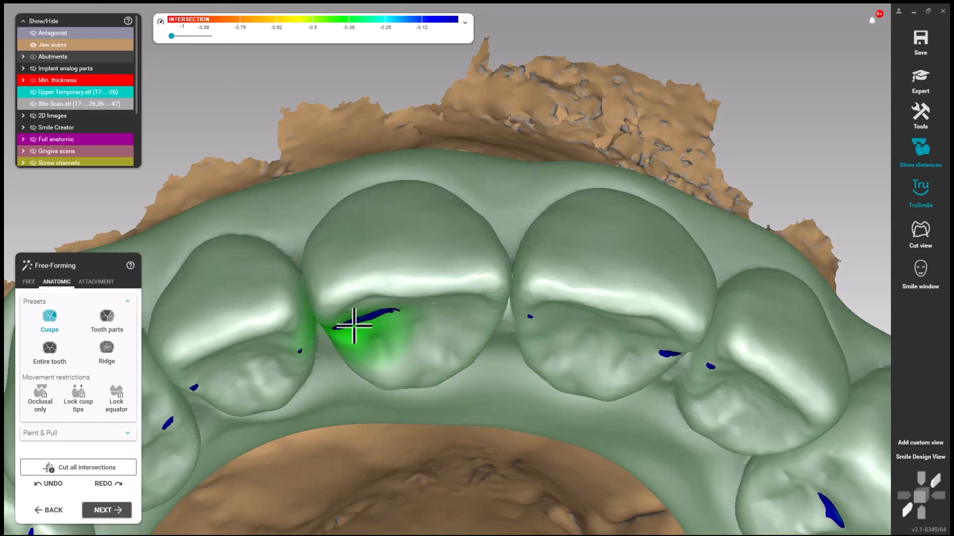
drag(354, 326, 353, 324)
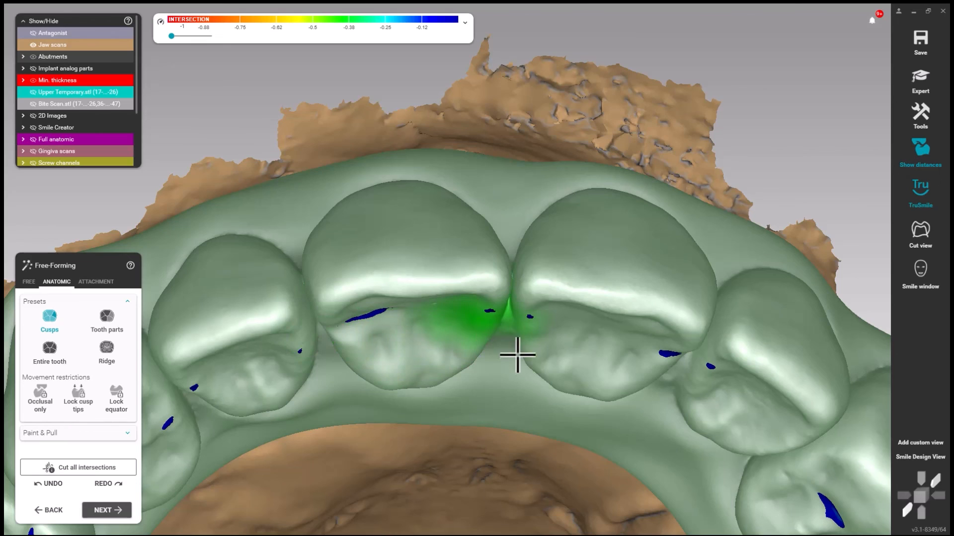
scroll(518, 351, down, 6)
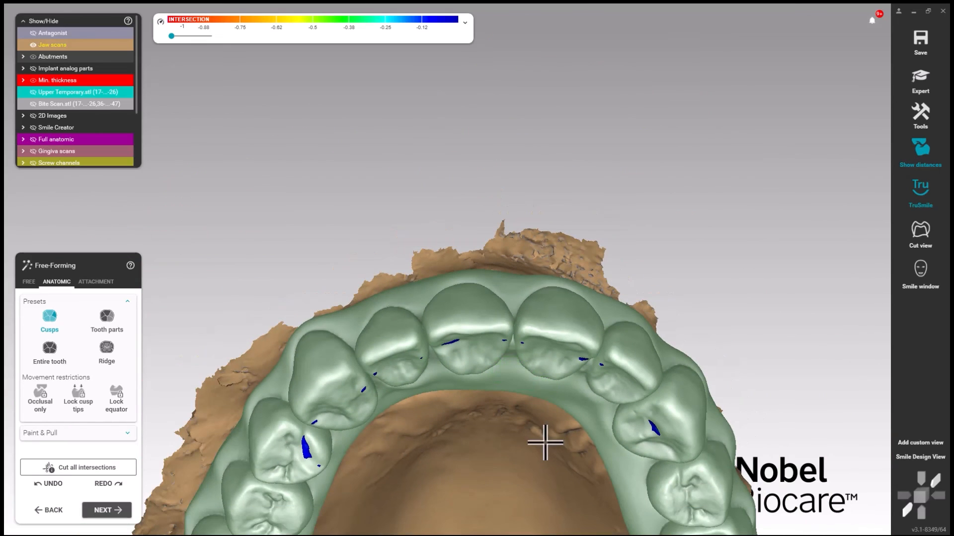
middle_drag(582, 388, 568, 290)
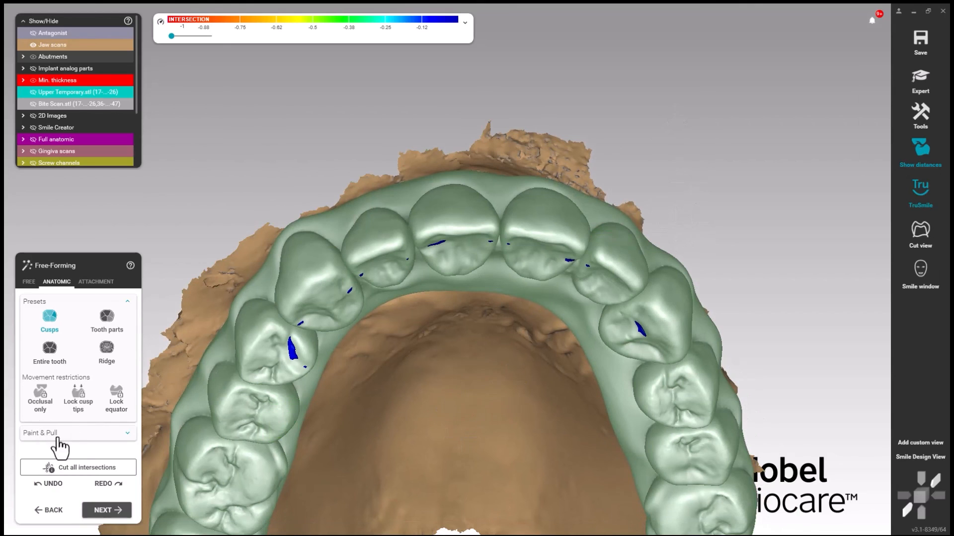
Finish free-forming, accept the screw hole design, and merge and save the restorations.
click(107, 513)
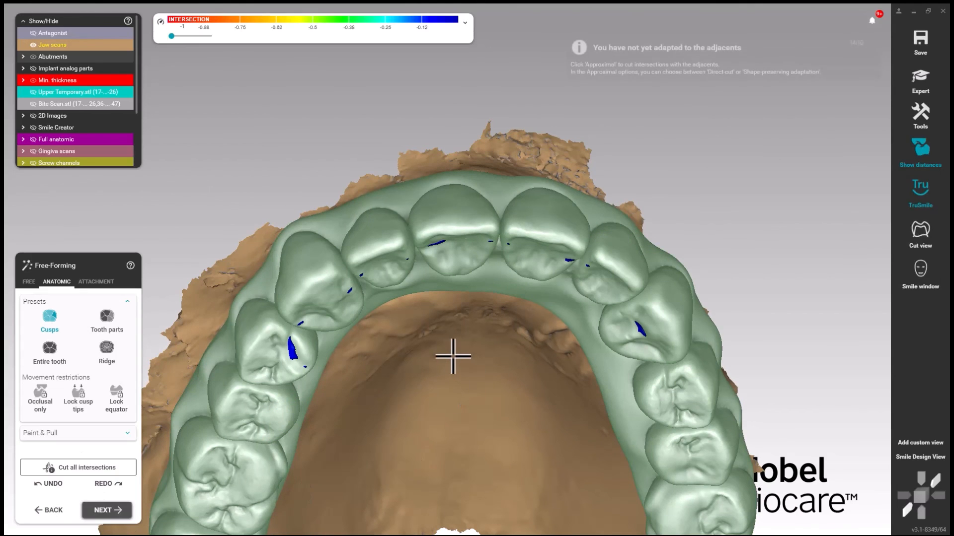
click(106, 511)
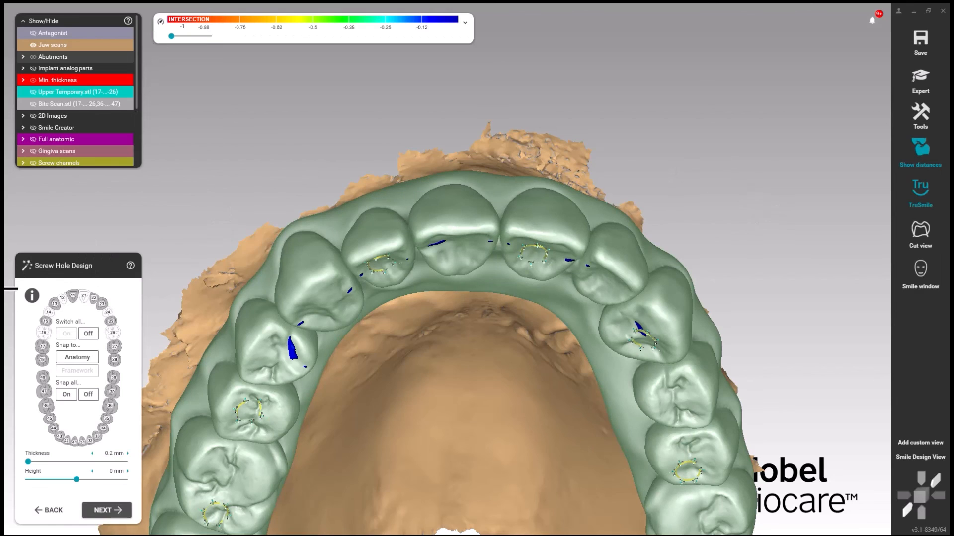
click(106, 510)
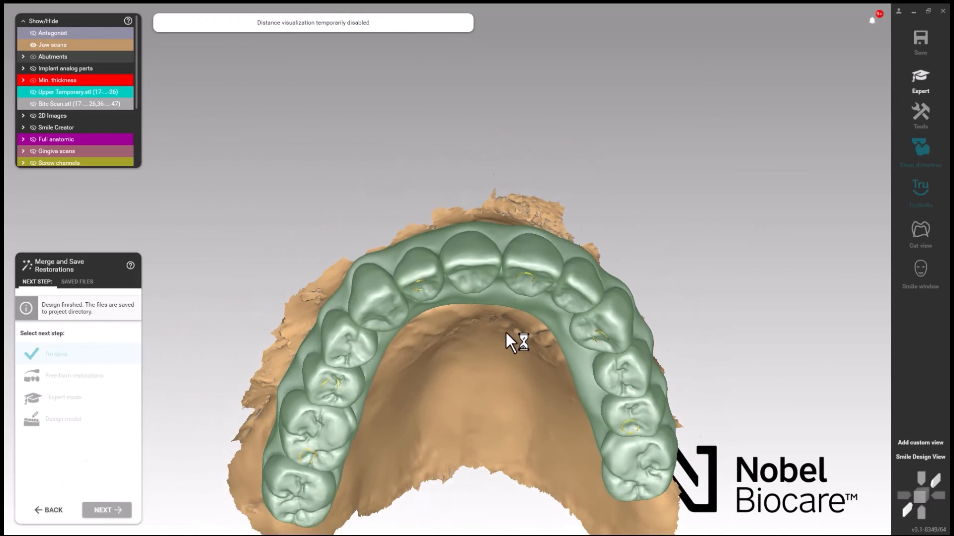
View the merged restoration with the 2D images from the Smile Design View.
click(917, 457)
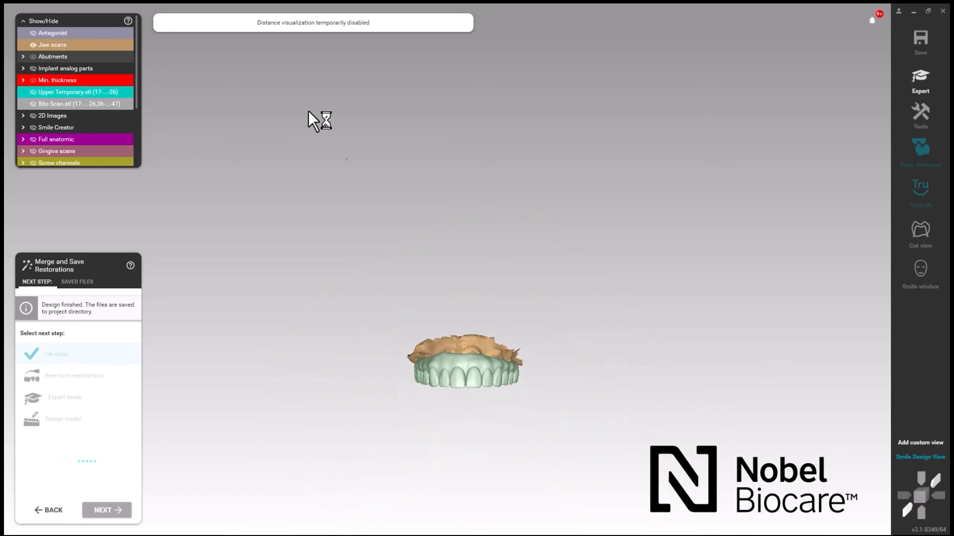
click(33, 116)
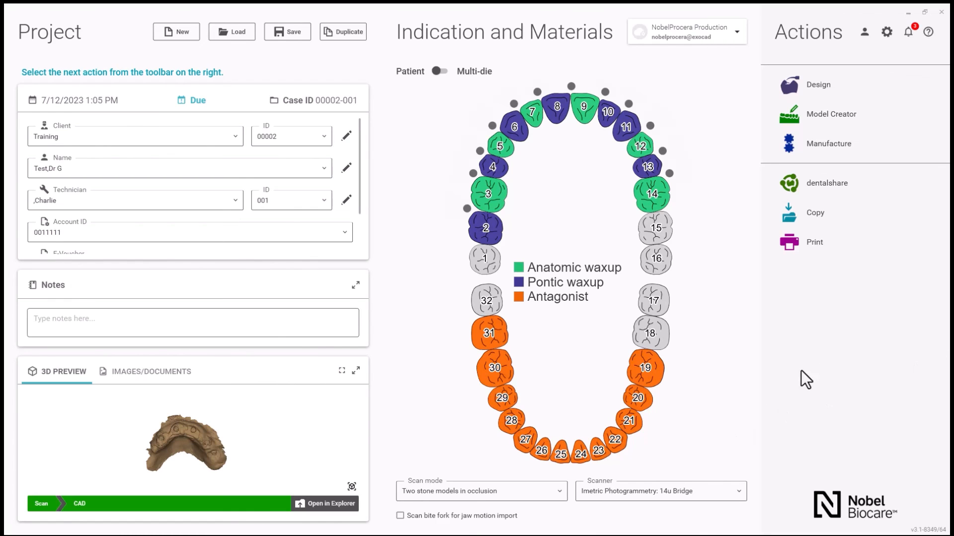
Open the dentalshare upload for the finished case from the project overview.
click(830, 180)
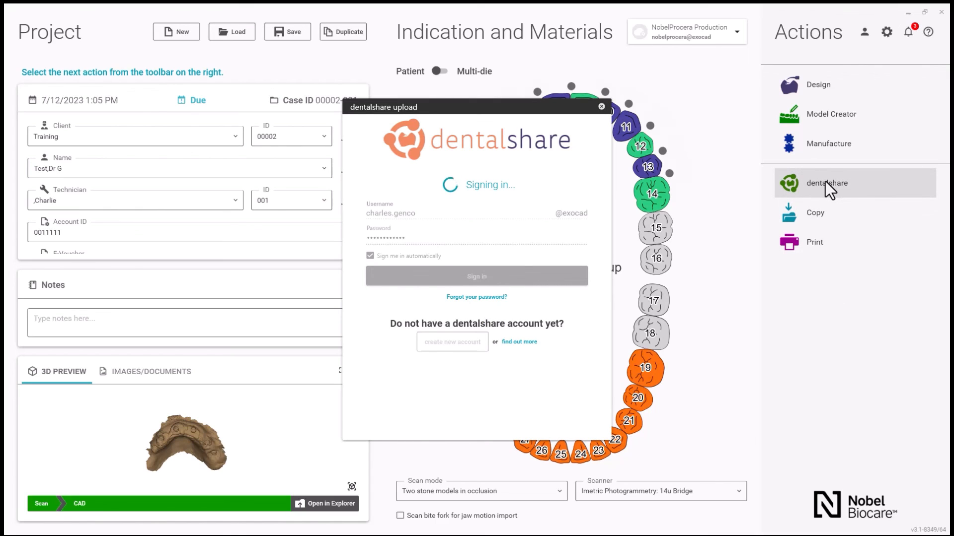